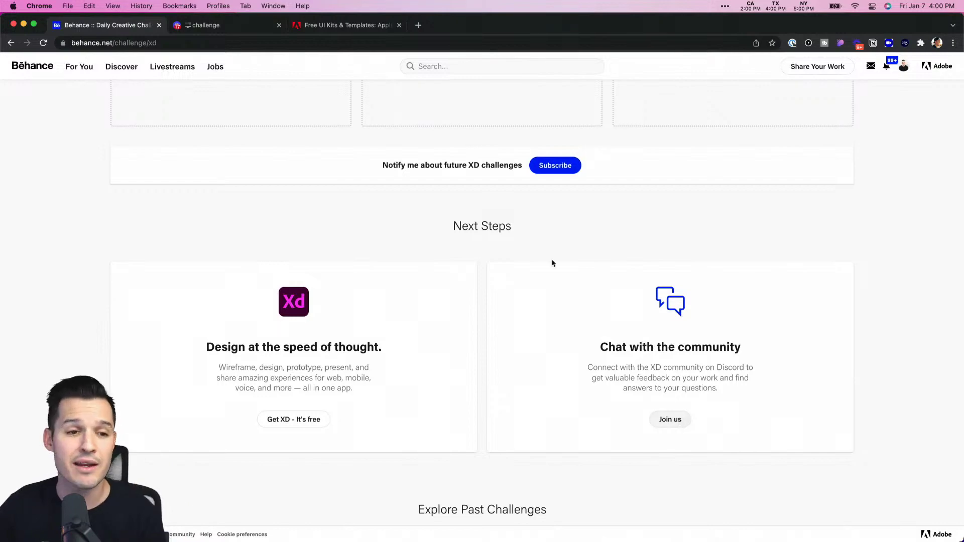
- Look through the posts in the Adobe XD challenge channel on Discord
{"action": "left_click", "coordinate": [208, 26]}
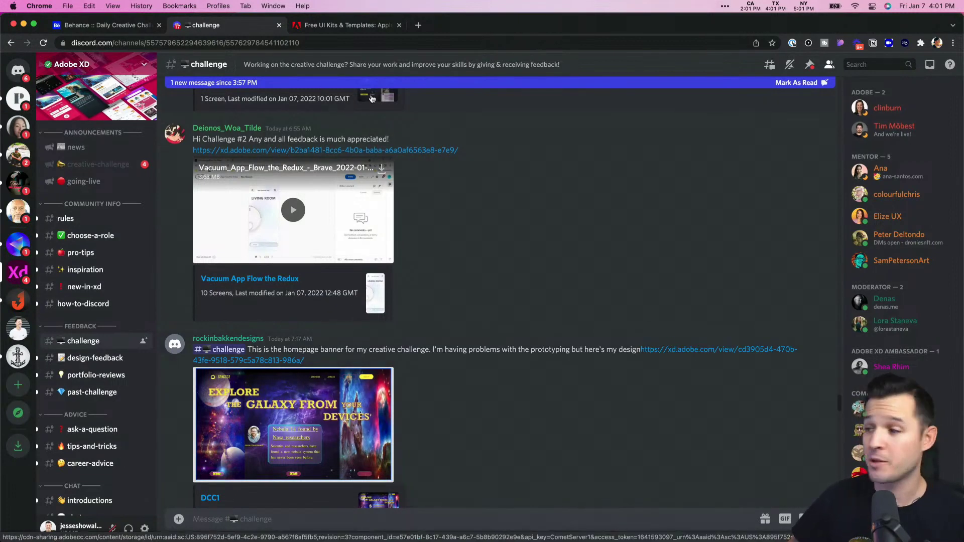
- Switch to Adobe XD, read the Challenge Prompt in the Apple Watch starter document, and show the document's layers
{"action": "key", "text": "super+Tab"}
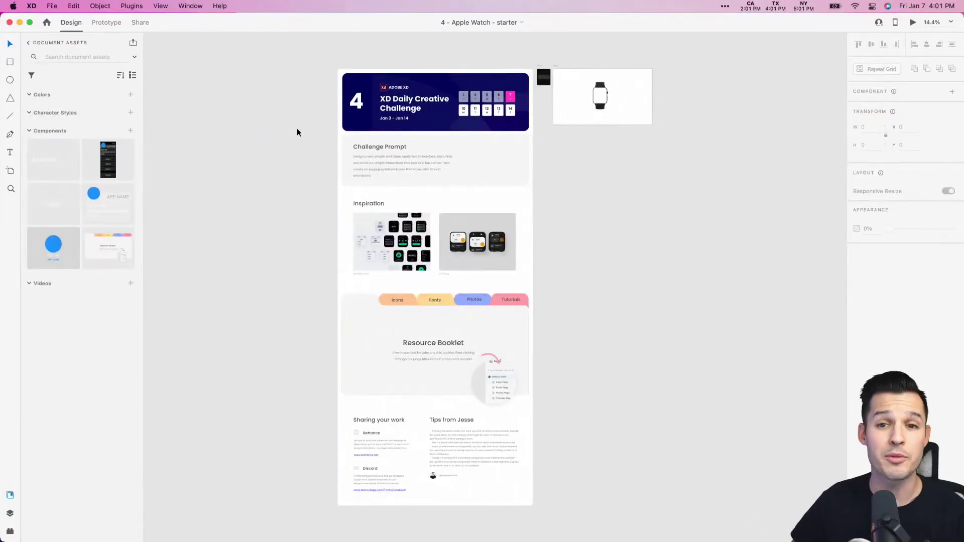
{"action": "key", "text": "z"}
{"action": "left_click_drag", "start_coordinate": [312, 71], "coordinate": [518, 235]}
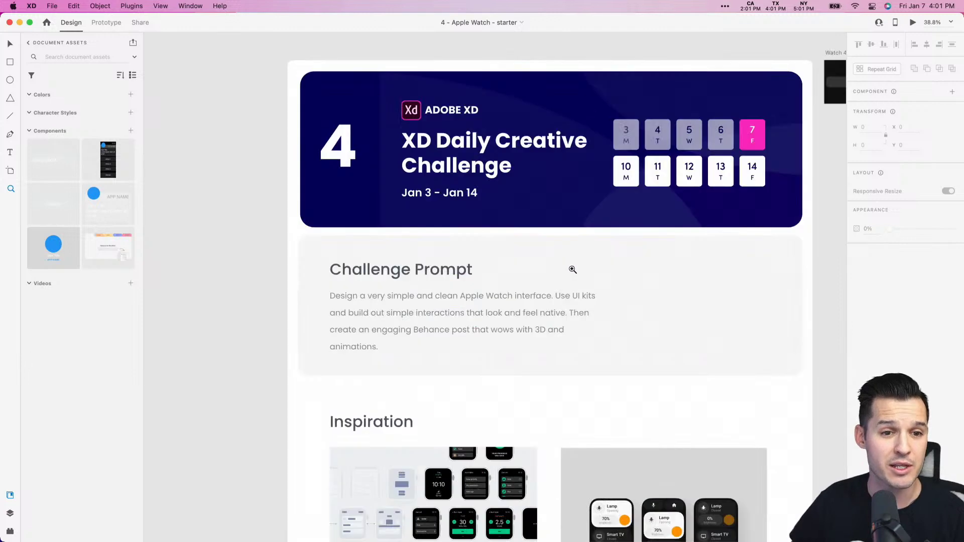
{"action": "left_click_drag", "start_coordinate": [616, 313], "coordinate": [541, 311]}
{"action": "left_click_drag", "start_coordinate": [251, 257], "coordinate": [647, 390]}
{"action": "key", "text": "super+y"}
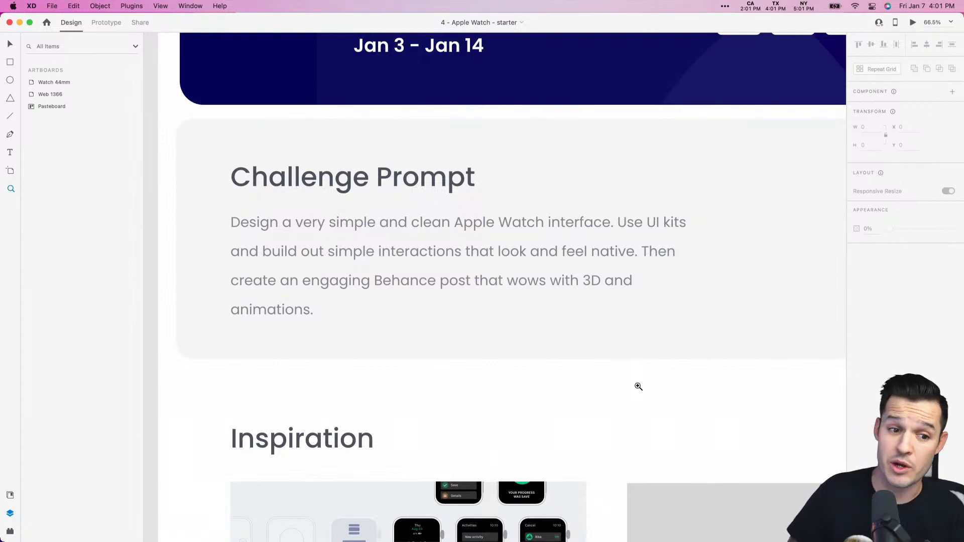
- Look over the starter document's Inspiration, Resource Booklet, Sharing your work and Tips sections
{"action": "key", "text": "v"}
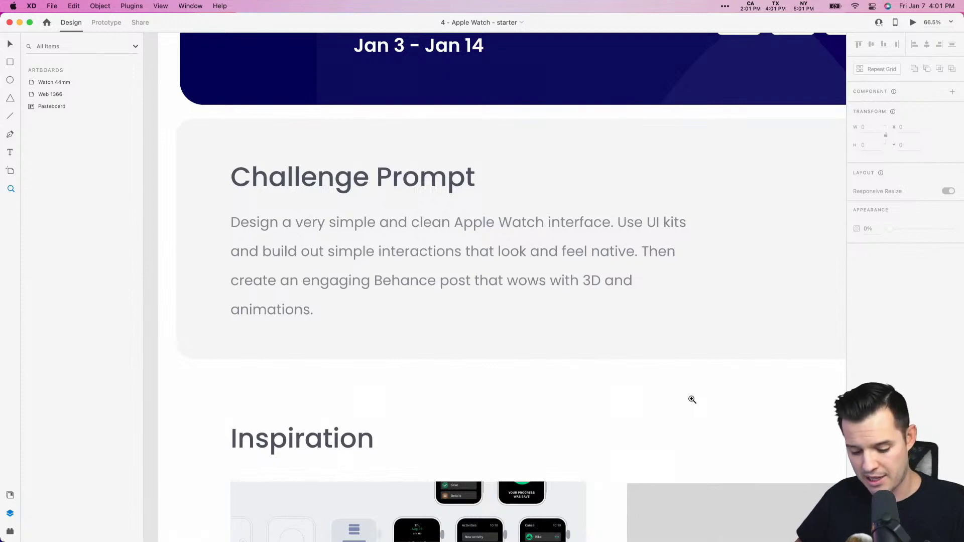
{"action": "left_click", "coordinate": [690, 398]}
{"action": "key", "text": "super+minus"}
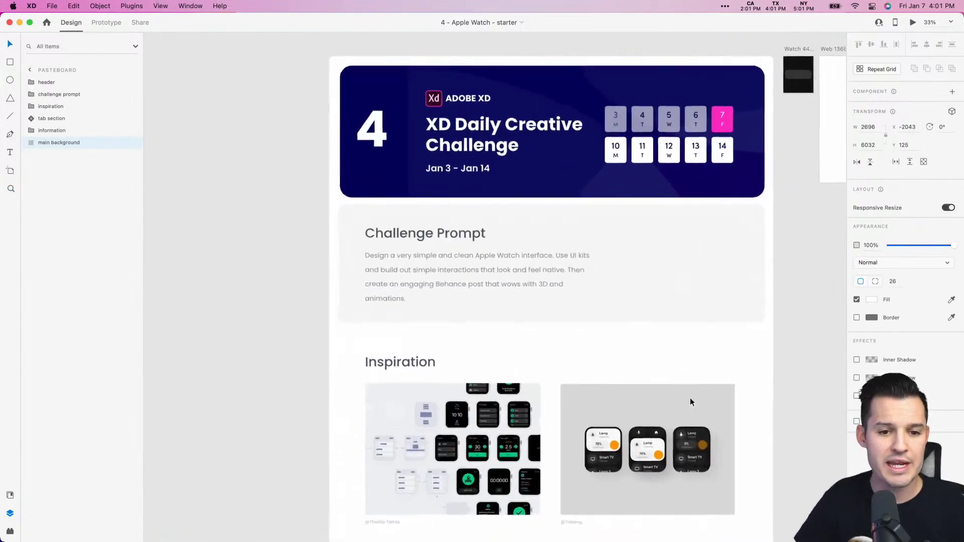
{"action": "scroll", "coordinate": [739, 377], "scroll_direction": "down", "scroll_amount": 15}
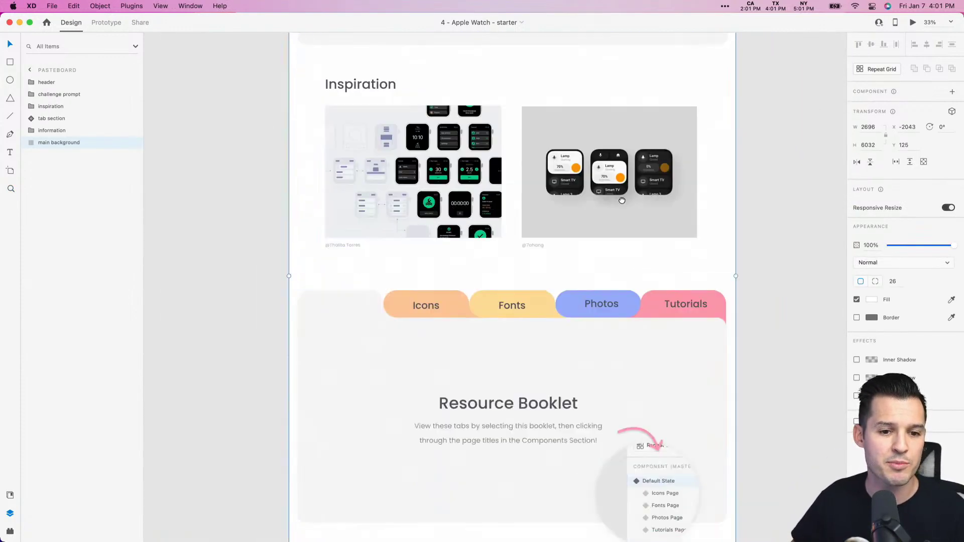
{"action": "scroll", "coordinate": [552, 301], "scroll_direction": "up", "scroll_amount": 15}
{"action": "scroll", "coordinate": [552, 301], "scroll_direction": "right", "scroll_amount": 5}
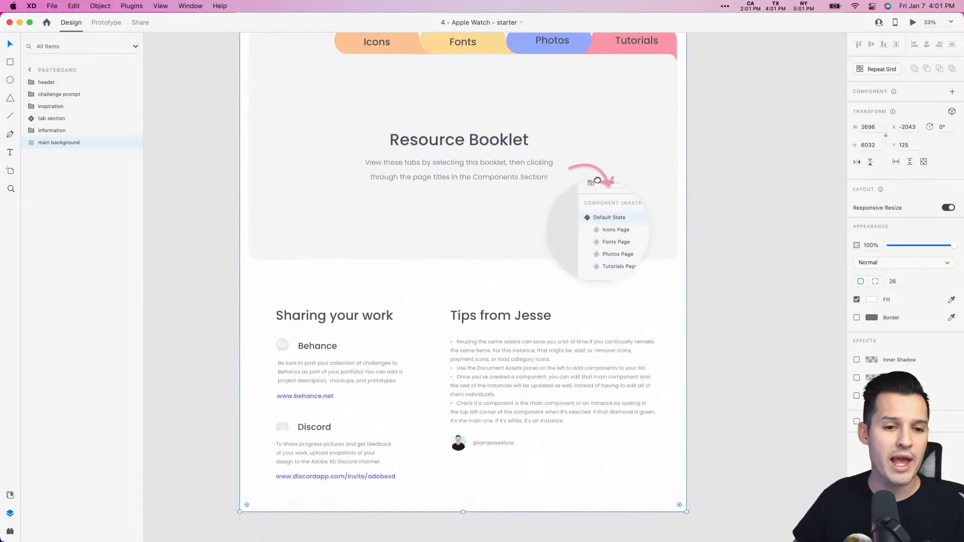
- Examine the Watch 44mm and Web 1366 starter artboards beside the challenge brief
{"action": "key", "text": "z"}
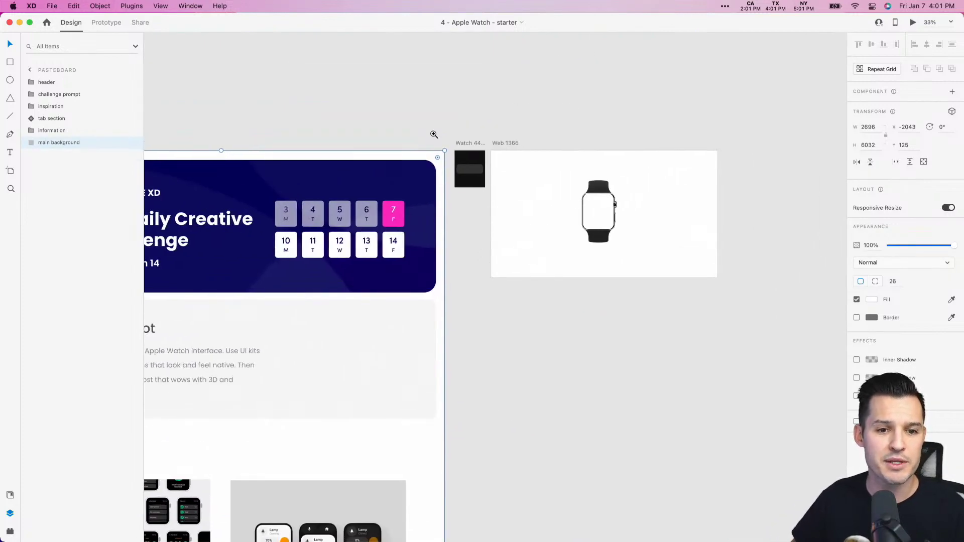
{"action": "left_click_drag", "start_coordinate": [455, 148], "coordinate": [742, 280]}
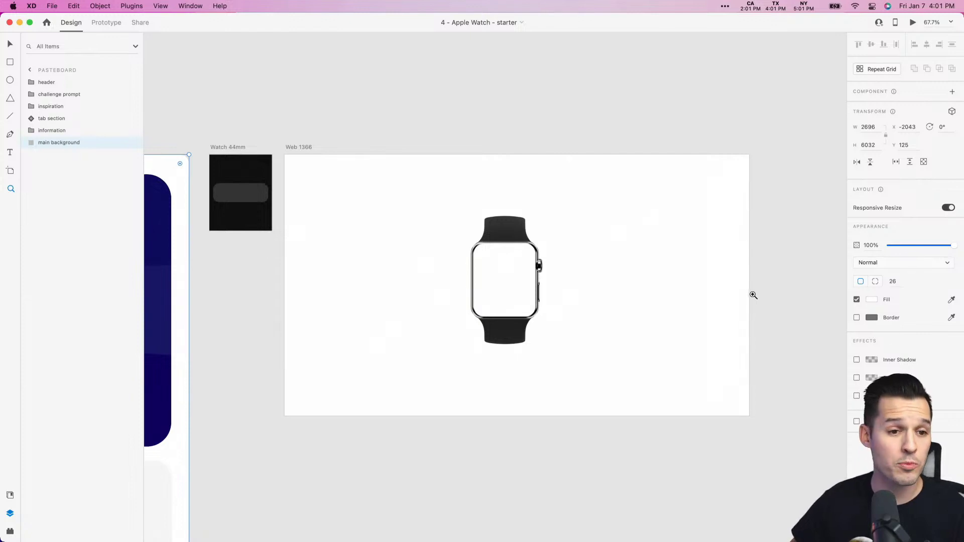
{"action": "scroll", "coordinate": [390, 129], "scroll_direction": "up", "scroll_amount": 2}
{"action": "left_click_drag", "start_coordinate": [389, 130], "coordinate": [477, 117]}
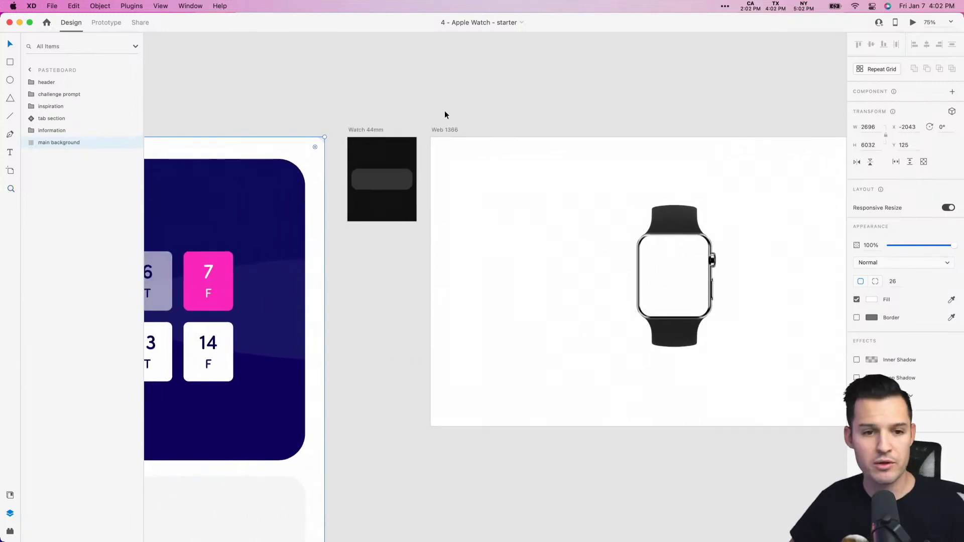
{"action": "scroll", "coordinate": [451, 121], "scroll_direction": "down", "scroll_amount": 1}
{"action": "key", "text": "z"}
{"action": "left_click_drag", "start_coordinate": [332, 120], "coordinate": [466, 243]}
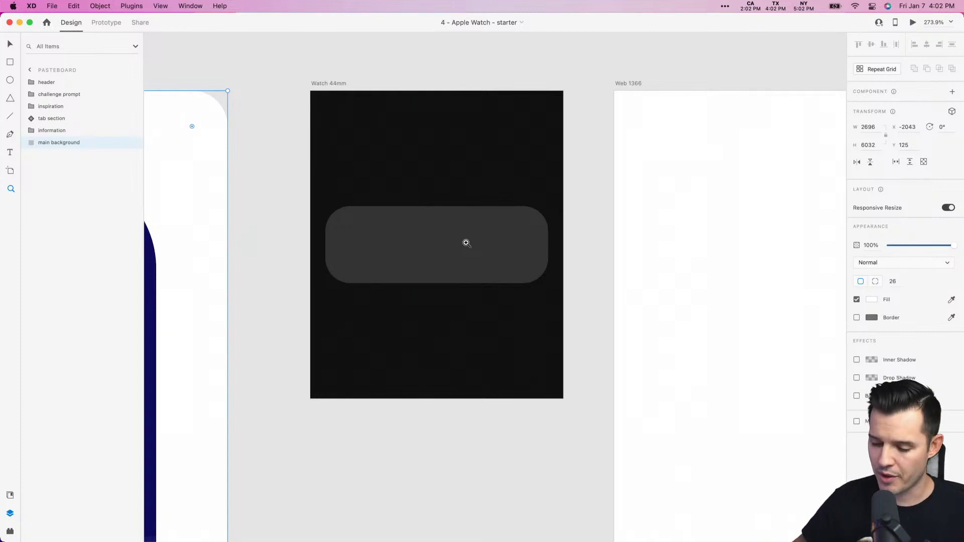
{"action": "key", "text": "v"}
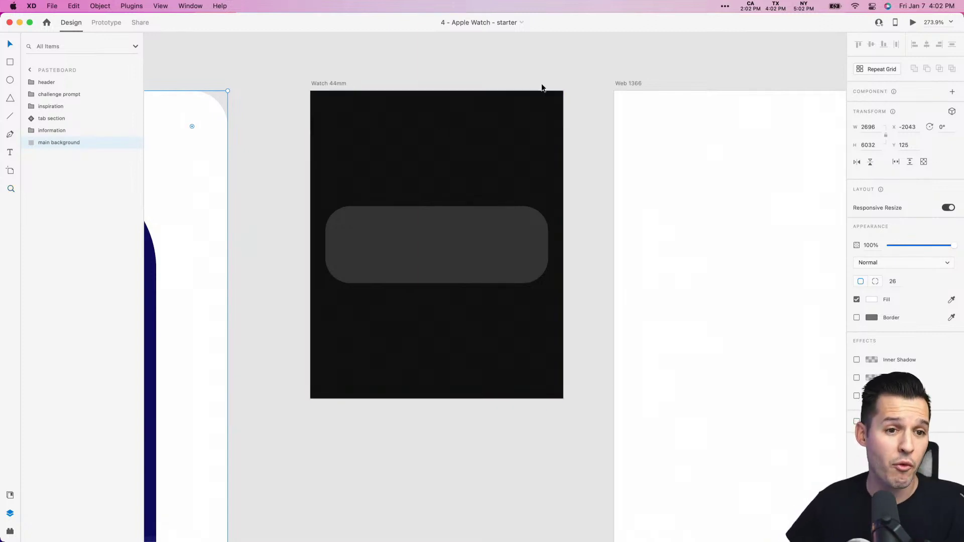
{"action": "left_click_drag", "start_coordinate": [743, 83], "coordinate": [299, 76]}
- Move the empty Apple Watch mockup image within the Web 1366 artboard to about X 368, Y 249
{"action": "key", "text": "cmd+1"}
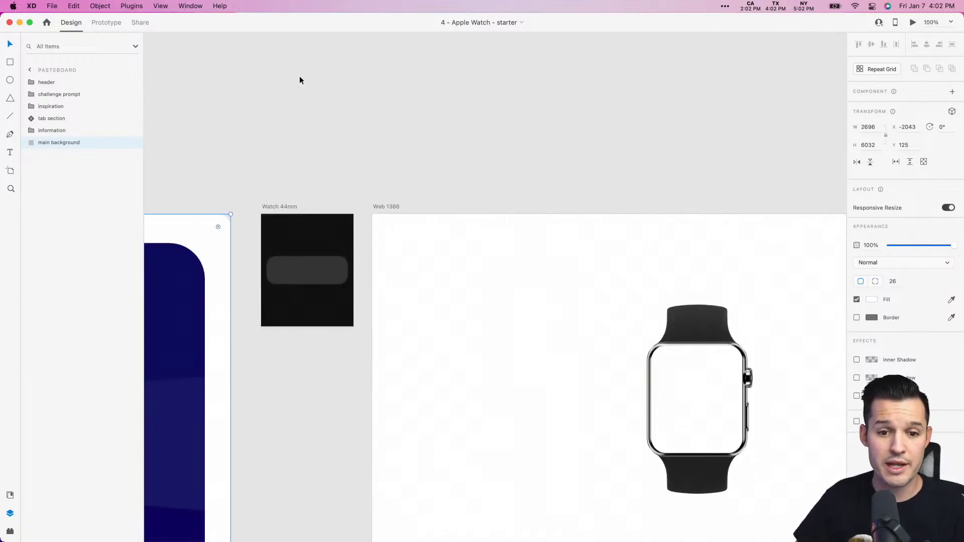
{"action": "scroll", "coordinate": [516, 167], "scroll_direction": "down", "scroll_amount": 3}
{"action": "scroll", "coordinate": [516, 167], "scroll_direction": "right", "scroll_amount": 3}
{"action": "left_click_drag", "start_coordinate": [502, 179], "coordinate": [478, 173]}
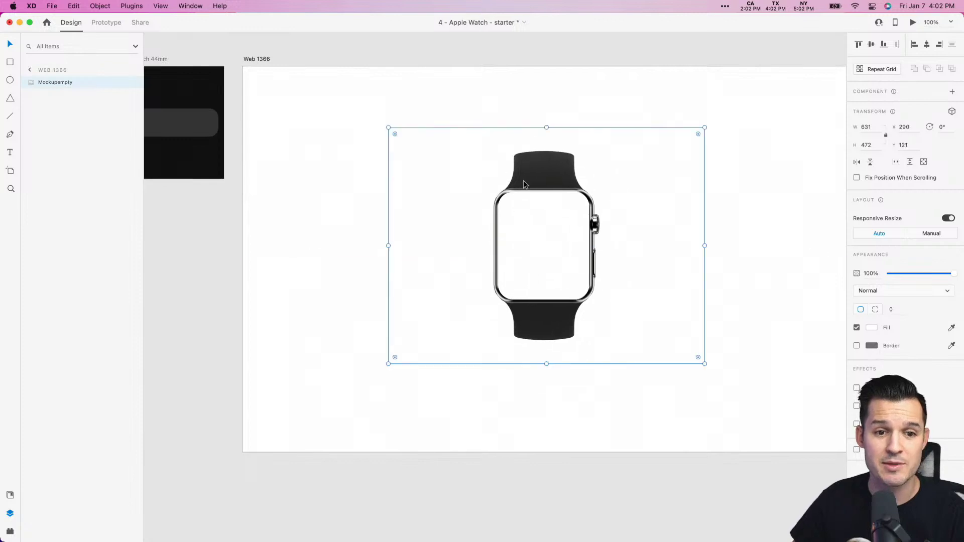
{"action": "left_click_drag", "start_coordinate": [540, 194], "coordinate": [581, 344]}
- Inspect the rounded grey card and the dark background rectangle on the Watch 44mm artboard
{"action": "key", "text": "space"}
{"action": "left_click_drag", "start_coordinate": [414, 279], "coordinate": [691, 316]}
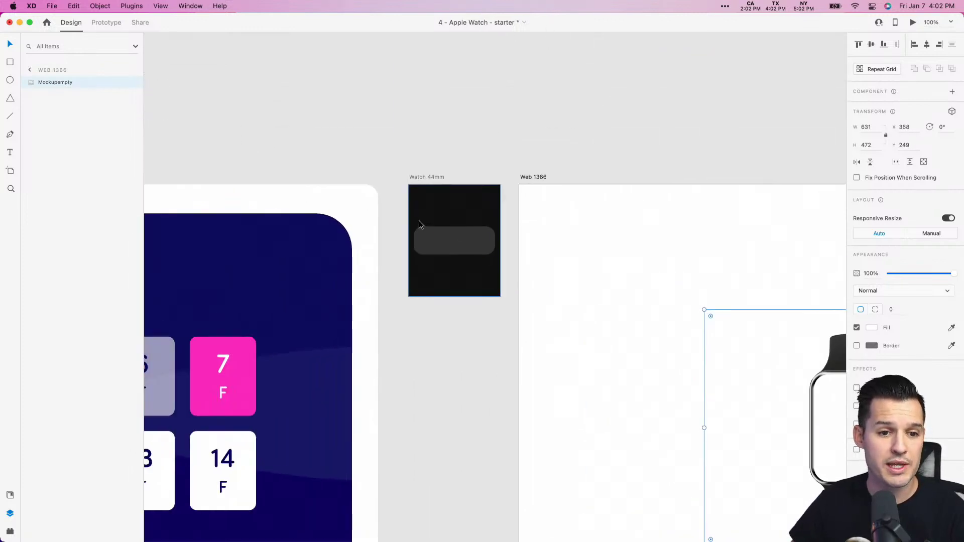
{"action": "key", "text": "z"}
{"action": "left_click_drag", "start_coordinate": [369, 168], "coordinate": [561, 310]}
{"action": "left_click", "coordinate": [441, 280]}
{"action": "key", "text": "v"}
{"action": "left_click", "coordinate": [439, 282]}
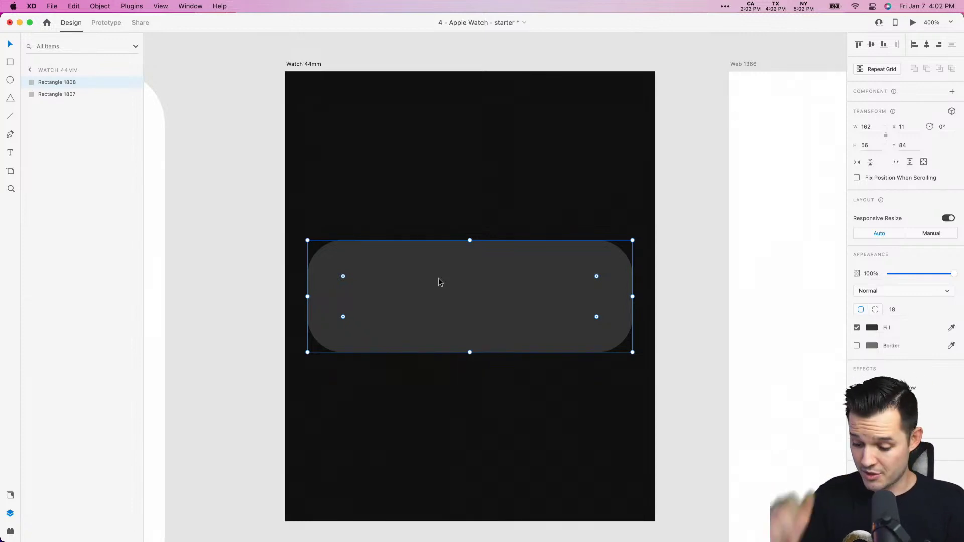
{"action": "left_click", "coordinate": [354, 191]}
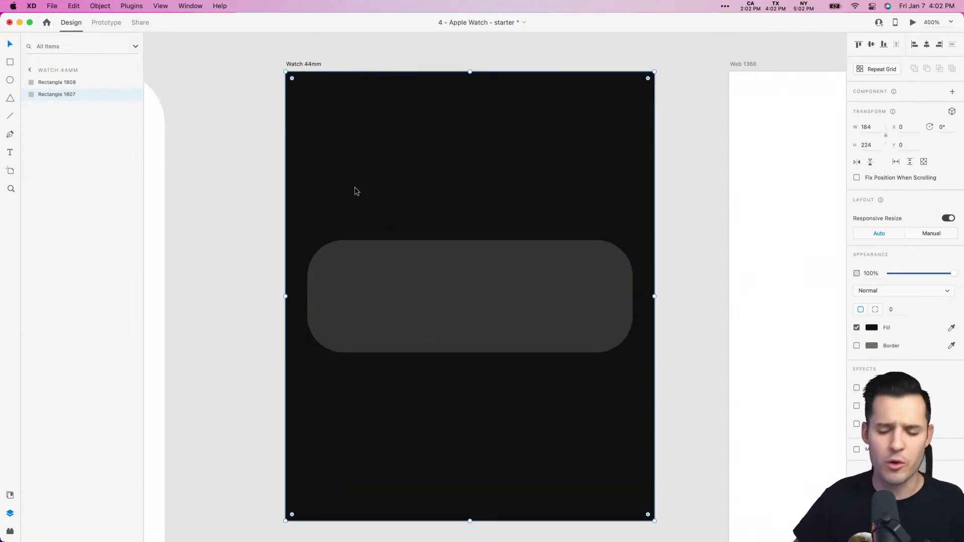
{"action": "key", "text": "super+minus"}
{"action": "key", "text": "super+minus"}
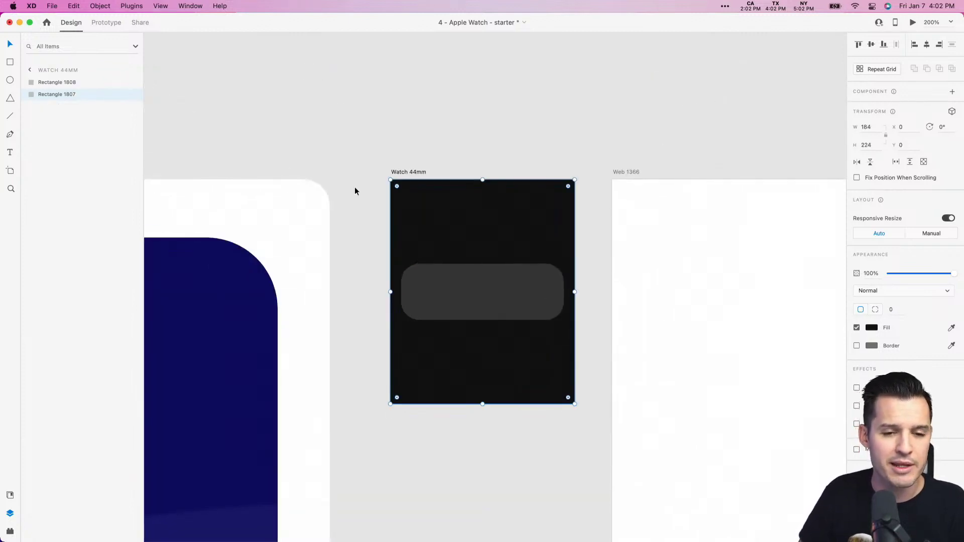
{"action": "key", "text": "super+minus"}
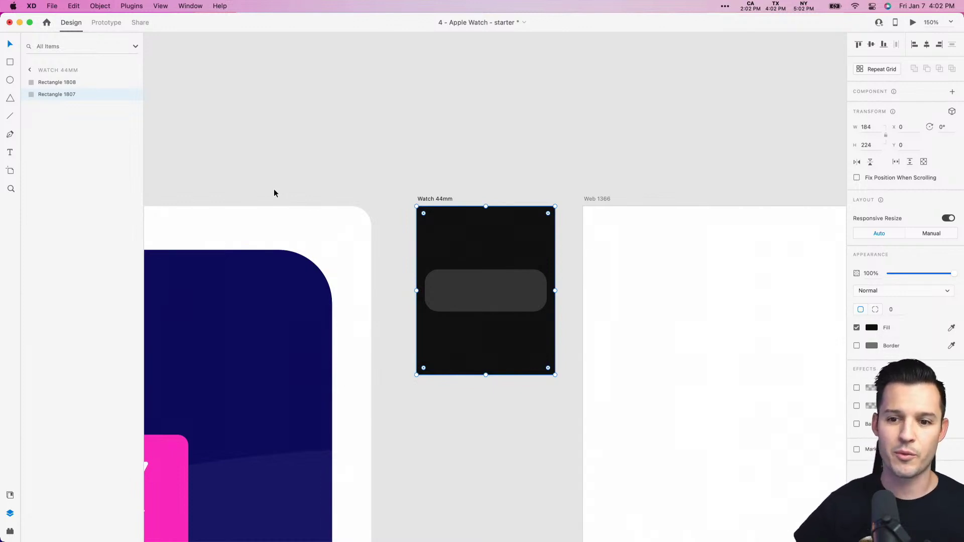
- Clear the selection and save the Apple Watch starter document
{"action": "left_click", "coordinate": [531, 154]}
{"action": "left_click_drag", "start_coordinate": [531, 155], "coordinate": [444, 96]}
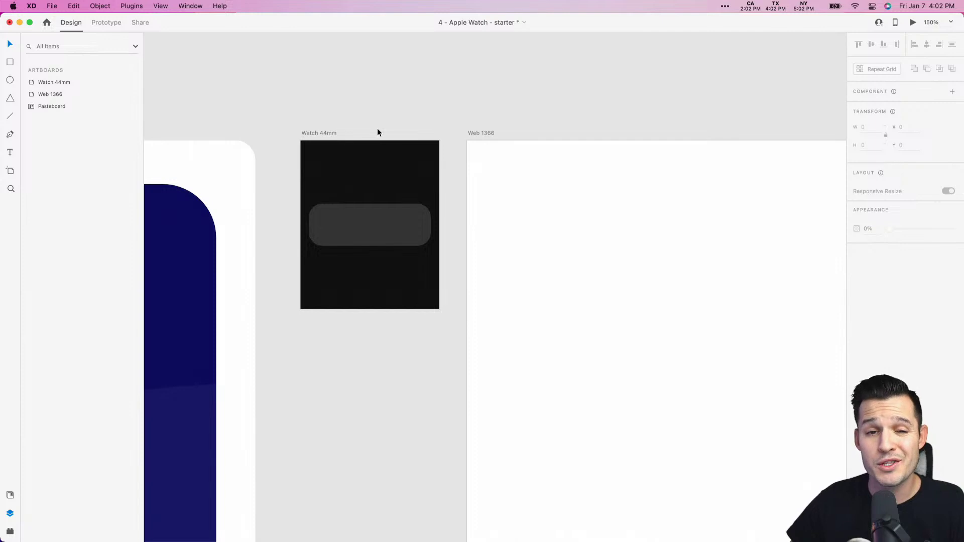
{"action": "key", "text": "super+s"}
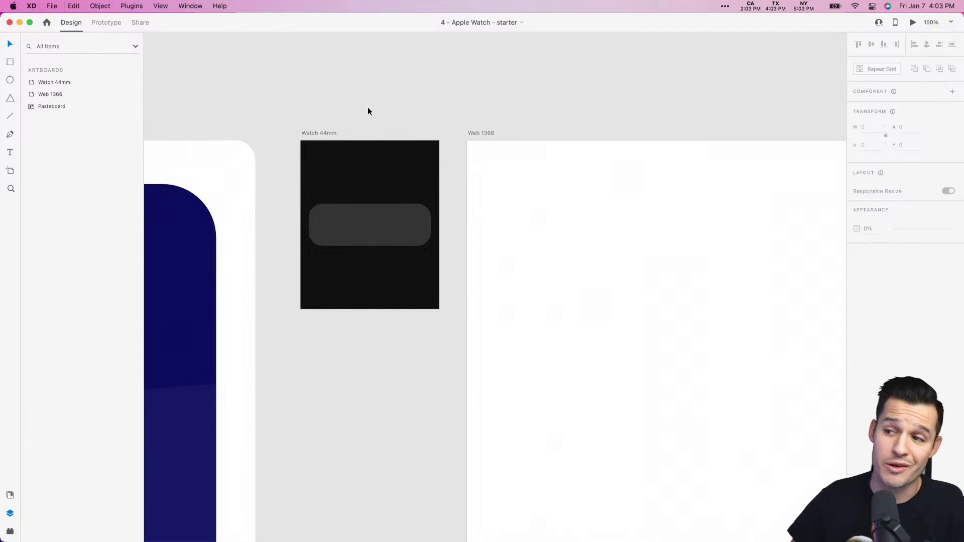
- Go to Adobe's UI kits web page and open the Apple Design kit's resources
{"action": "left_click", "coordinate": [52, 6]}
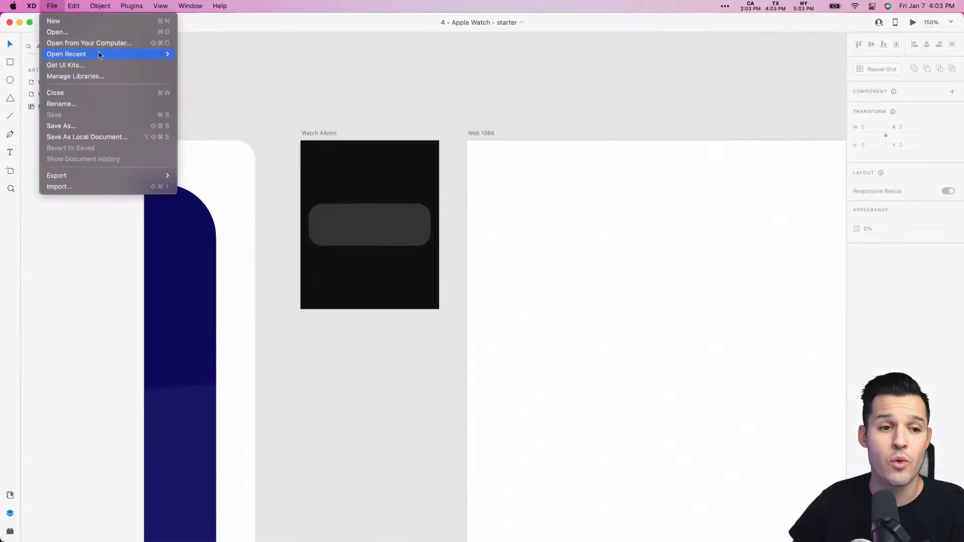
{"action": "key", "text": "Escape"}
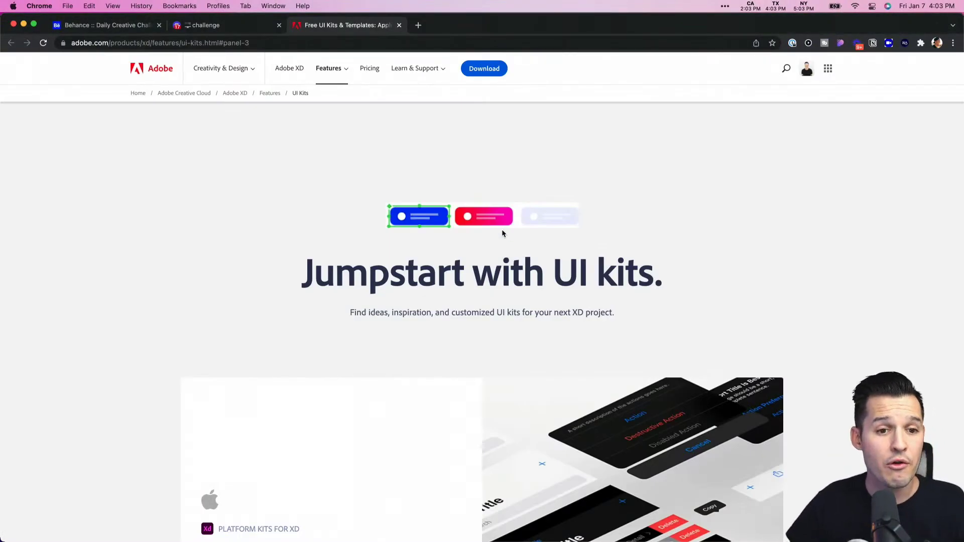
{"action": "scroll", "coordinate": [502, 233], "scroll_direction": "down", "scroll_amount": 5}
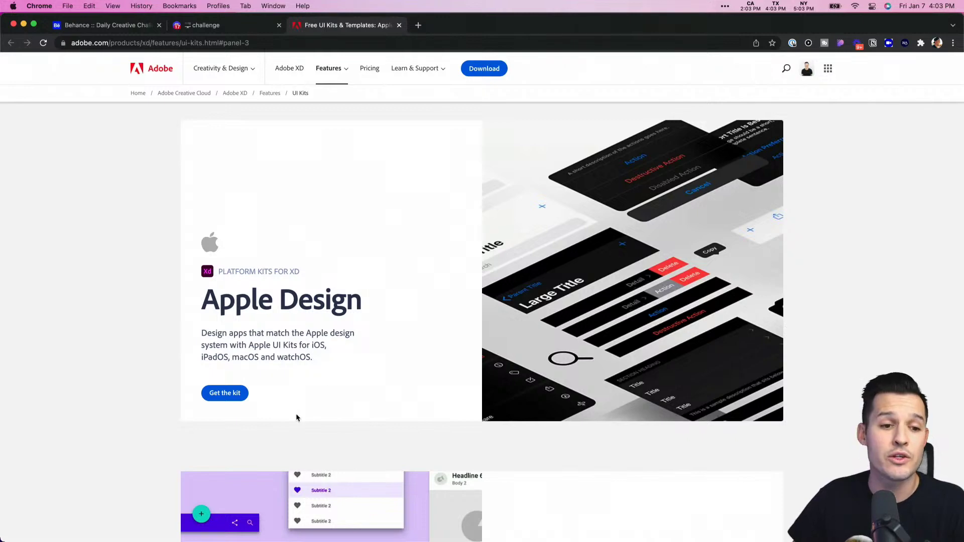
{"action": "left_click", "coordinate": [225, 393]}
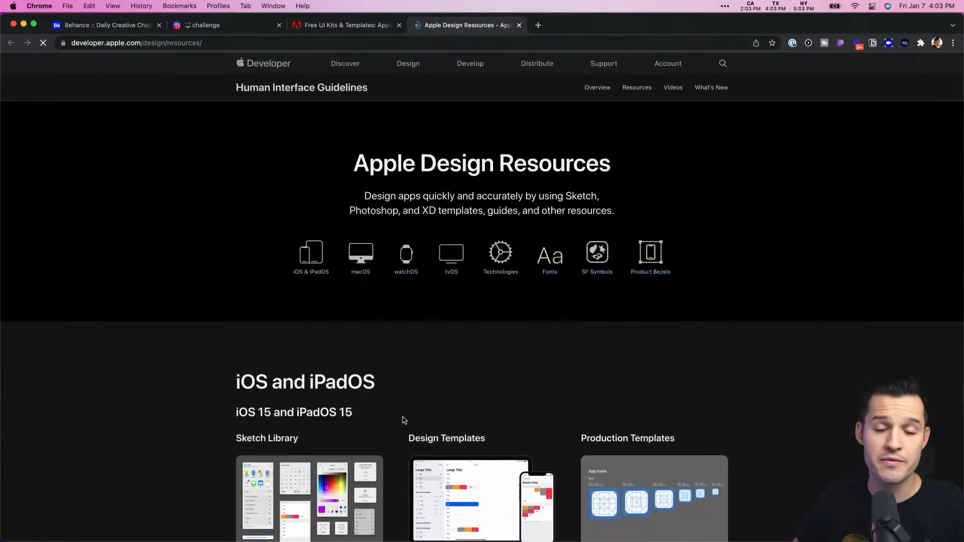
- Find the watchOS section of Apple Design Resources and check the XD design template's release date
{"action": "scroll", "coordinate": [423, 355], "scroll_direction": "down", "scroll_amount": 1}
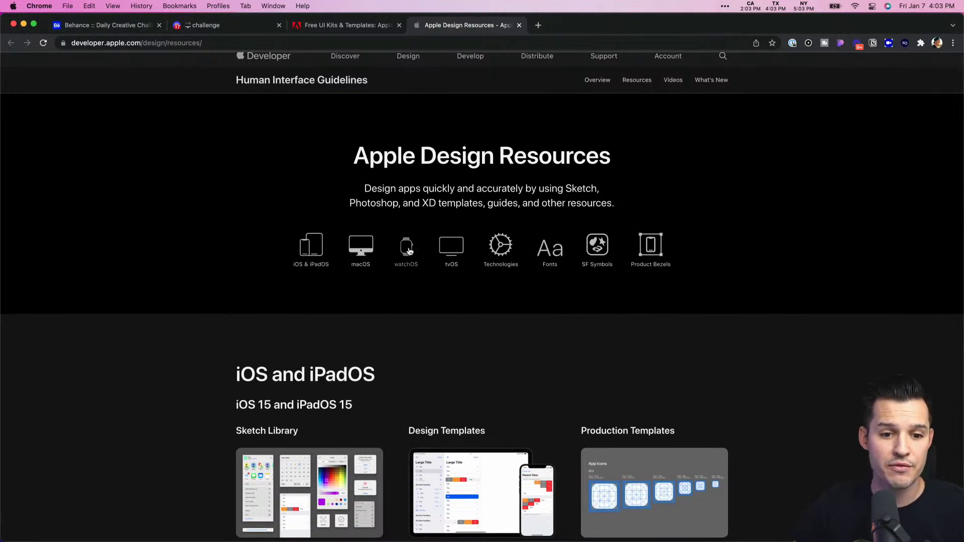
{"action": "left_click", "coordinate": [408, 244]}
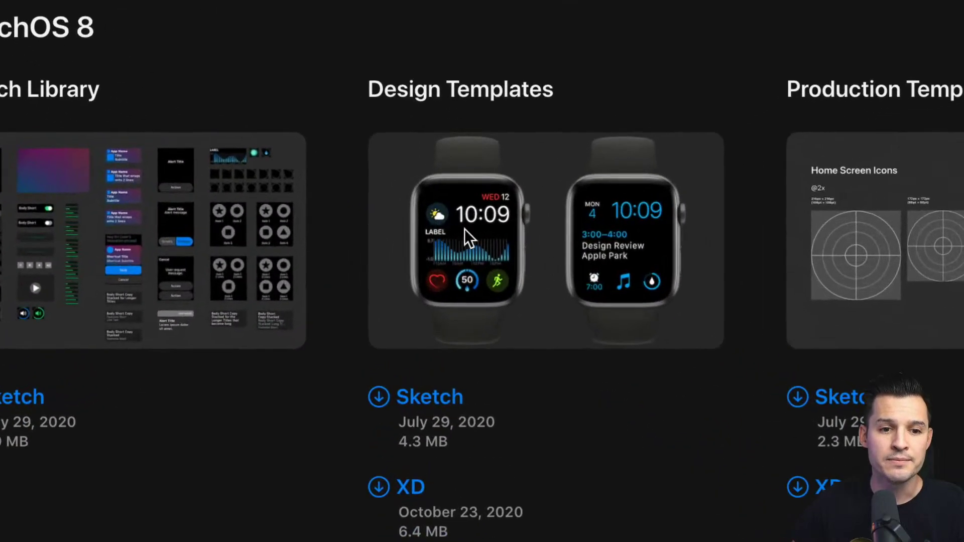
{"action": "scroll", "coordinate": [451, 206], "scroll_direction": "down", "scroll_amount": 7}
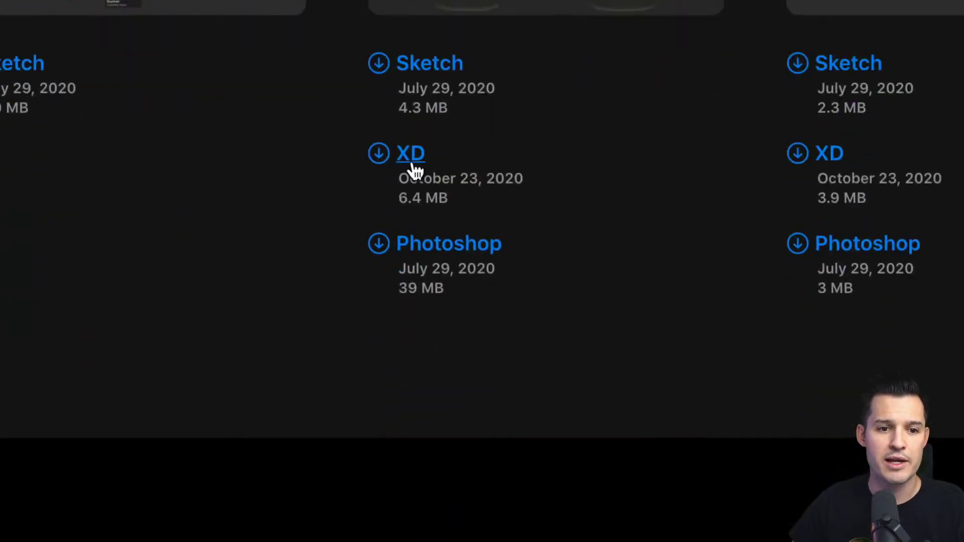
{"action": "left_click_drag", "start_coordinate": [408, 177], "coordinate": [527, 181]}
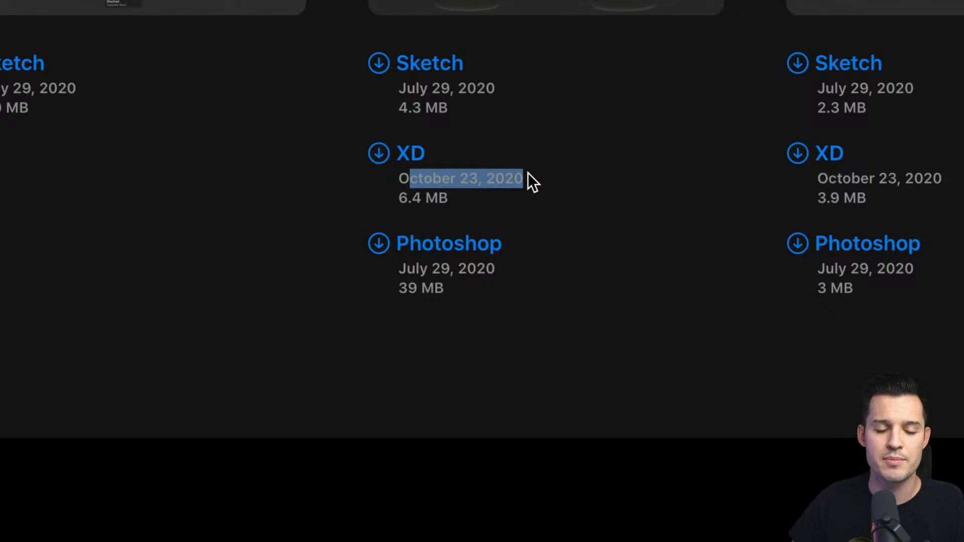
{"action": "left_click", "coordinate": [526, 185]}
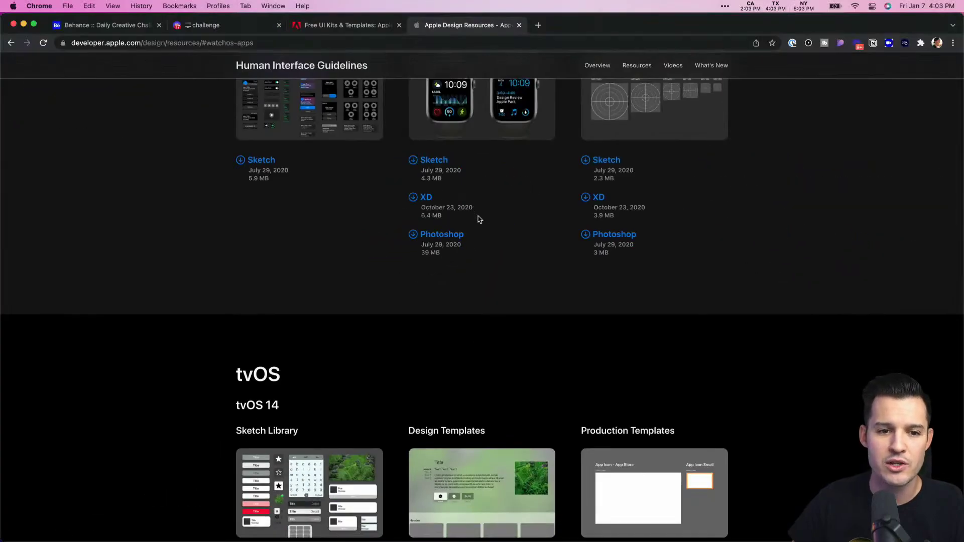
{"action": "scroll", "coordinate": [537, 197], "scroll_direction": "up", "scroll_amount": 15}
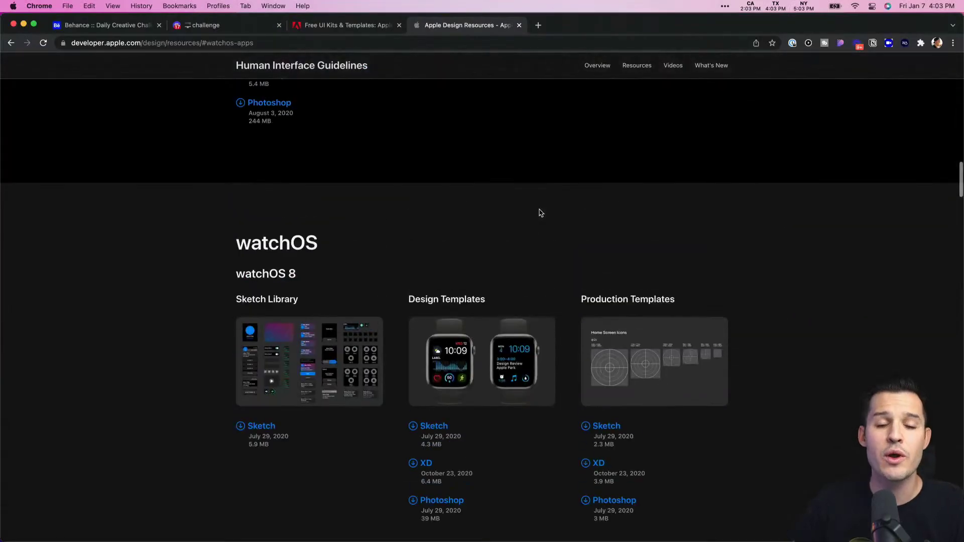
- Switch to the Design Templates + UI Elements document in Adobe XD and survey its Interface Elements artboards
{"action": "key", "text": "super+Tab"}
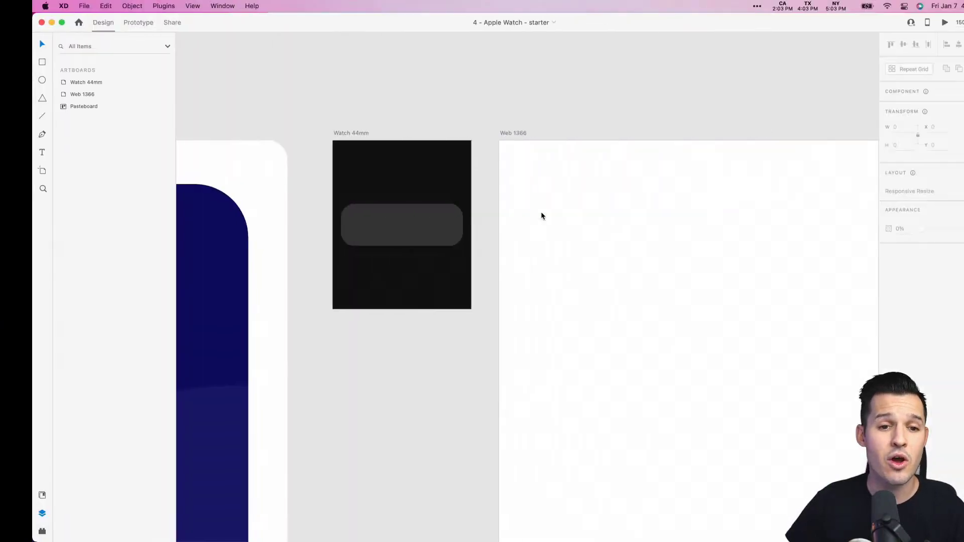
{"action": "key", "text": "super+grave"}
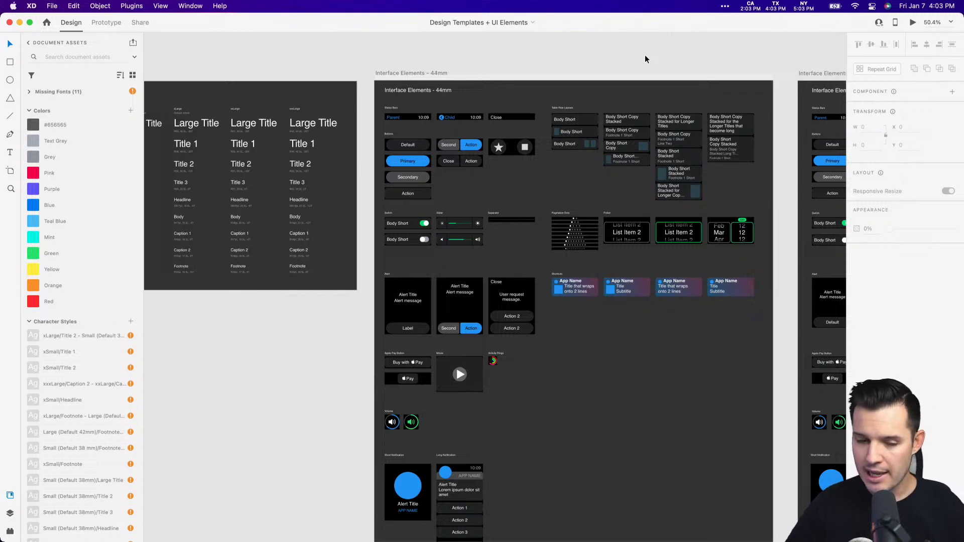
{"action": "key", "text": "super+minus"}
{"action": "key", "text": "super+minus"}
{"action": "key", "text": "super+minus"}
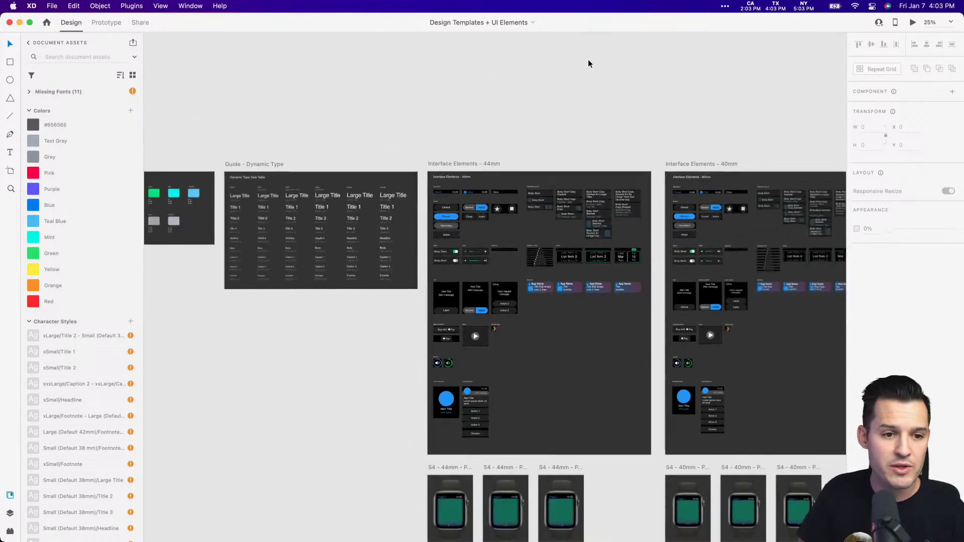
- Examine the kit's colors, character styles and components in the document assets, switching the list to grid view
{"action": "scroll", "coordinate": [630, 200], "scroll_direction": "down", "scroll_amount": 5}
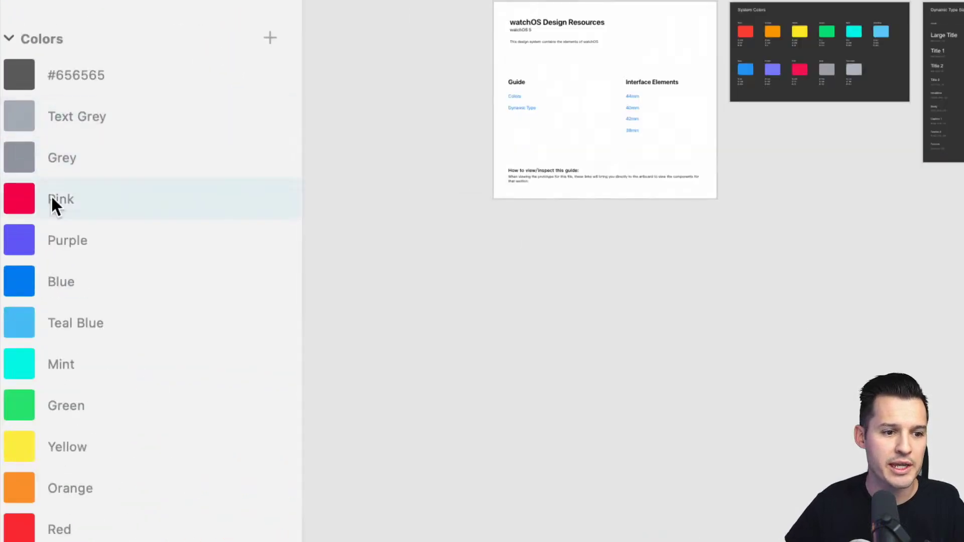
{"action": "mouse_move", "coordinate": [56, 245]}
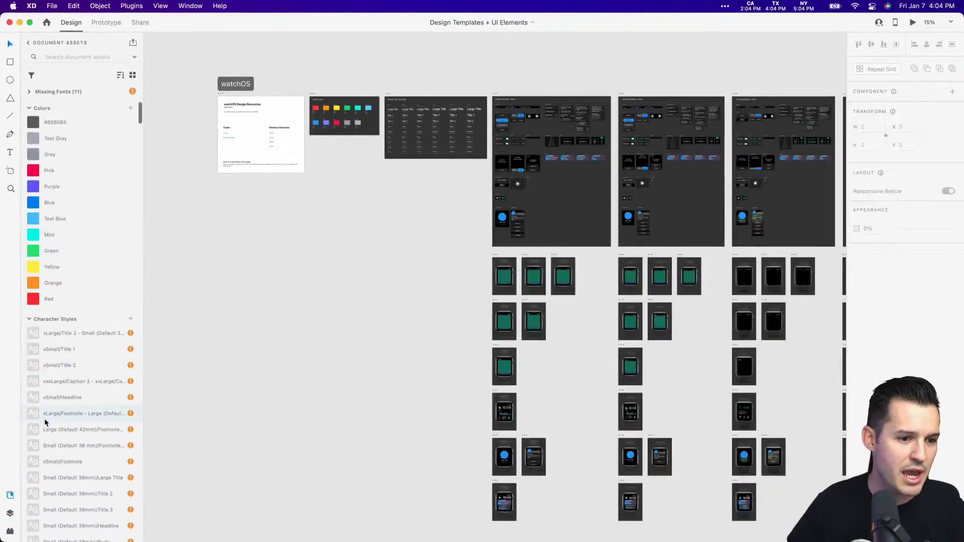
{"action": "scroll", "coordinate": [48, 423], "scroll_direction": "down", "scroll_amount": 10}
{"action": "scroll", "coordinate": [53, 296], "scroll_direction": "up", "scroll_amount": 10}
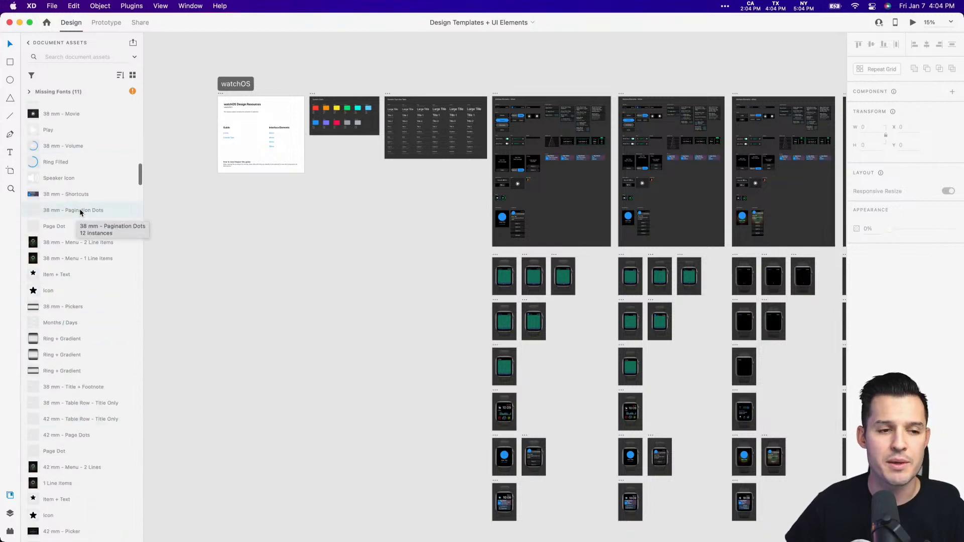
{"action": "left_click", "coordinate": [131, 76]}
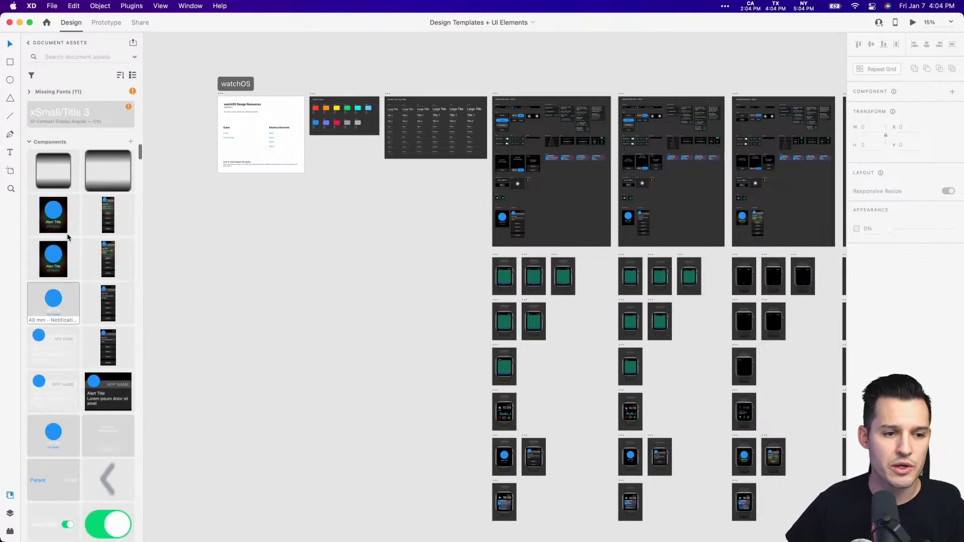
{"action": "scroll", "coordinate": [68, 230], "scroll_direction": "up", "scroll_amount": 15}
{"action": "scroll", "coordinate": [70, 235], "scroll_direction": "down", "scroll_amount": 20}
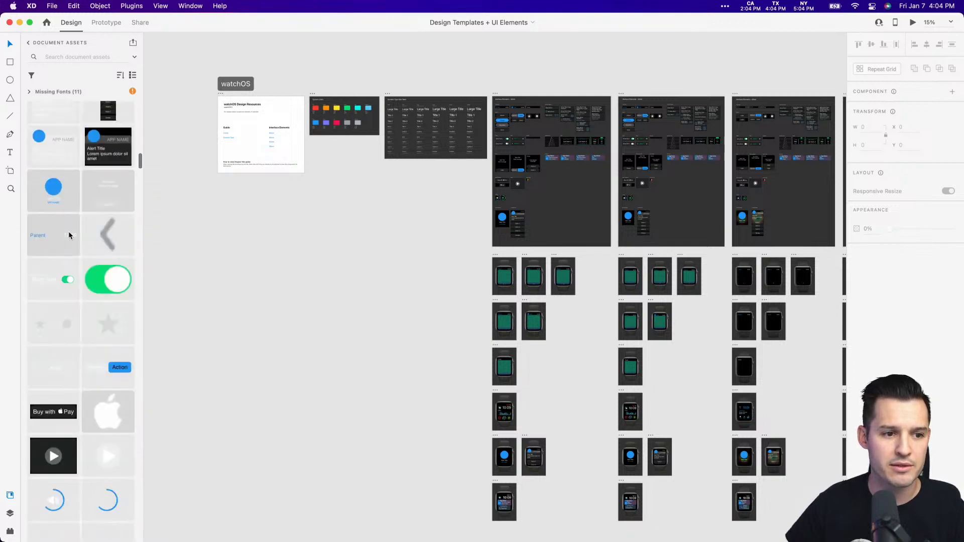
{"action": "scroll", "coordinate": [67, 238], "scroll_direction": "up", "scroll_amount": 5}
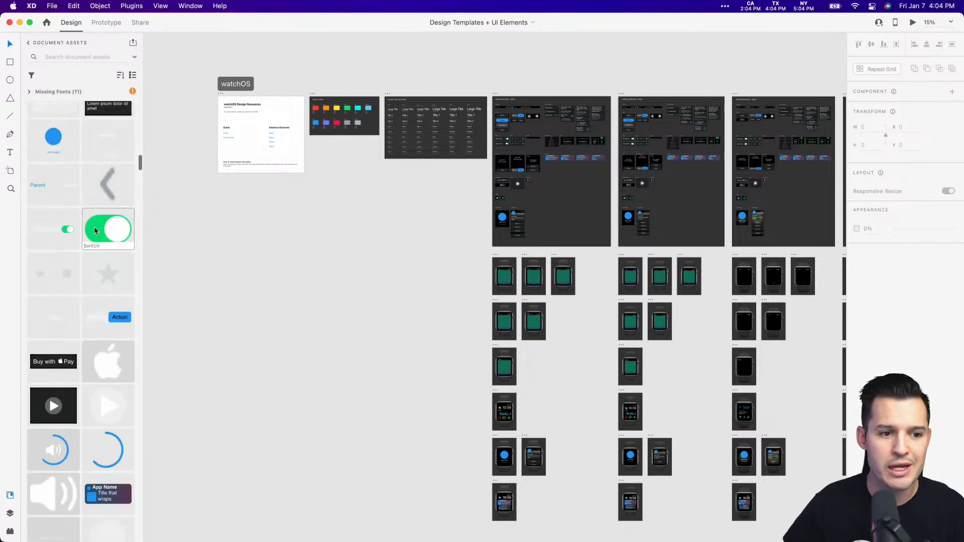
{"action": "scroll", "coordinate": [74, 394], "scroll_direction": "down", "scroll_amount": 5}
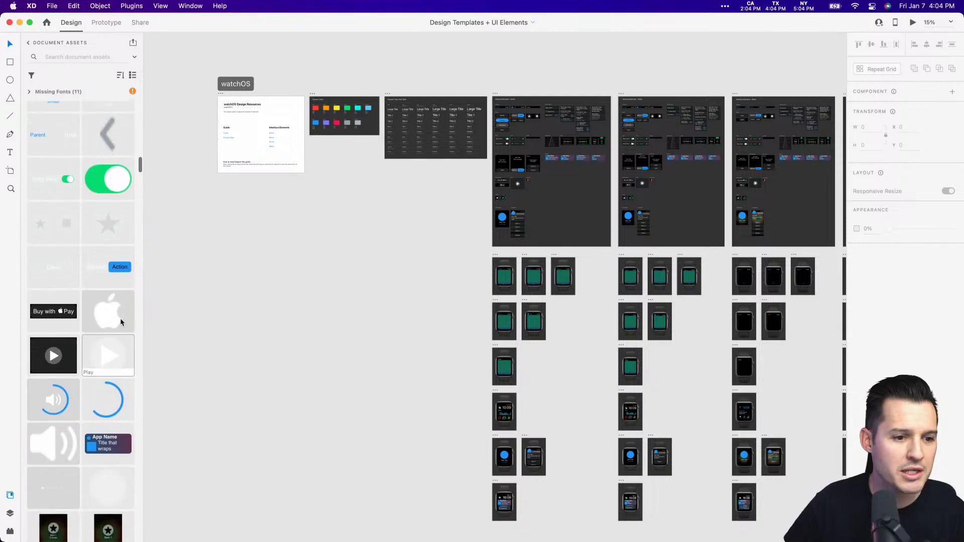
{"action": "scroll", "coordinate": [89, 381], "scroll_direction": "down", "scroll_amount": 10}
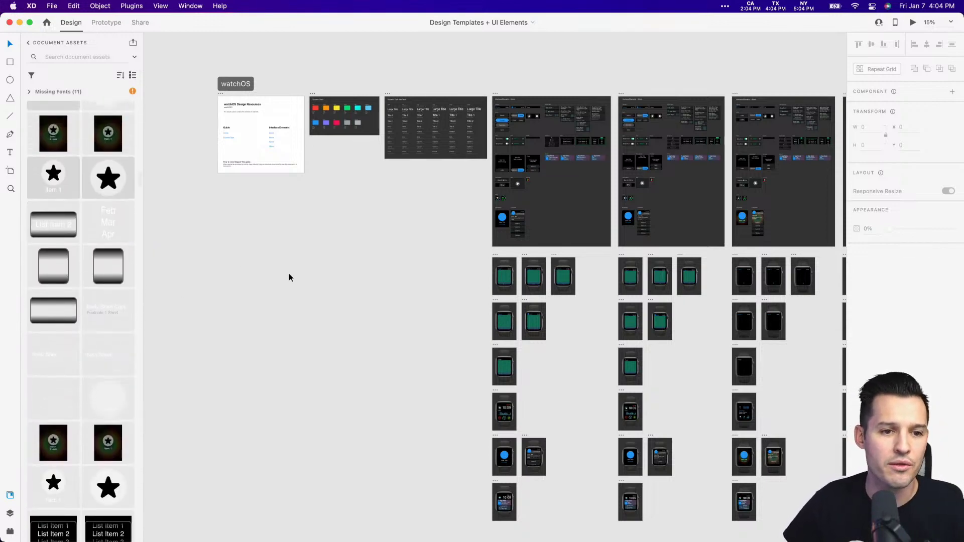
- Inspect the 44mm Interface Elements artboard up close and delete the 40mm, 42mm and 38mm Interface Elements artboards
{"action": "key", "text": "z"}
{"action": "left_click_drag", "start_coordinate": [491, 95], "coordinate": [591, 247]}
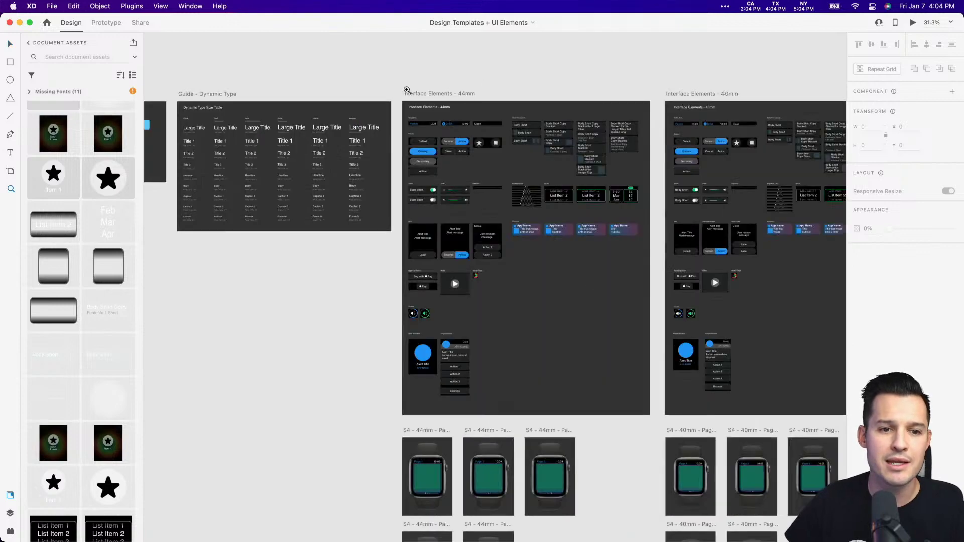
{"action": "left_click_drag", "start_coordinate": [383, 78], "coordinate": [624, 165]}
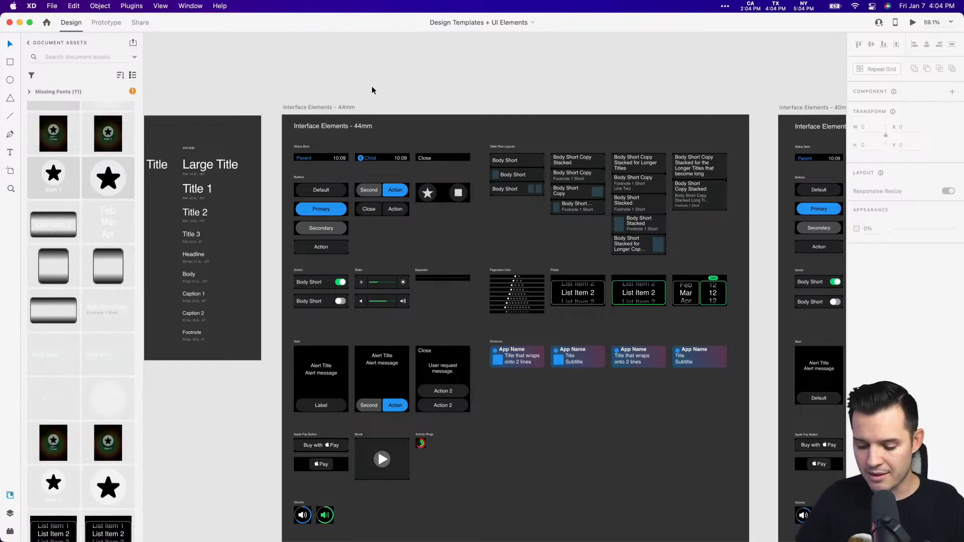
{"action": "key", "text": "super+minus"}
{"action": "key", "text": "super+minus"}
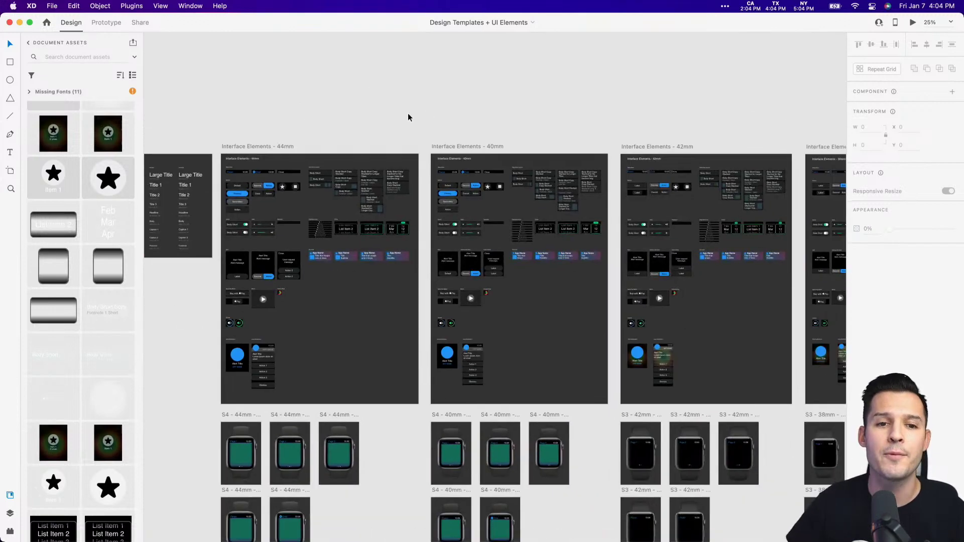
{"action": "left_click", "coordinate": [471, 144]}
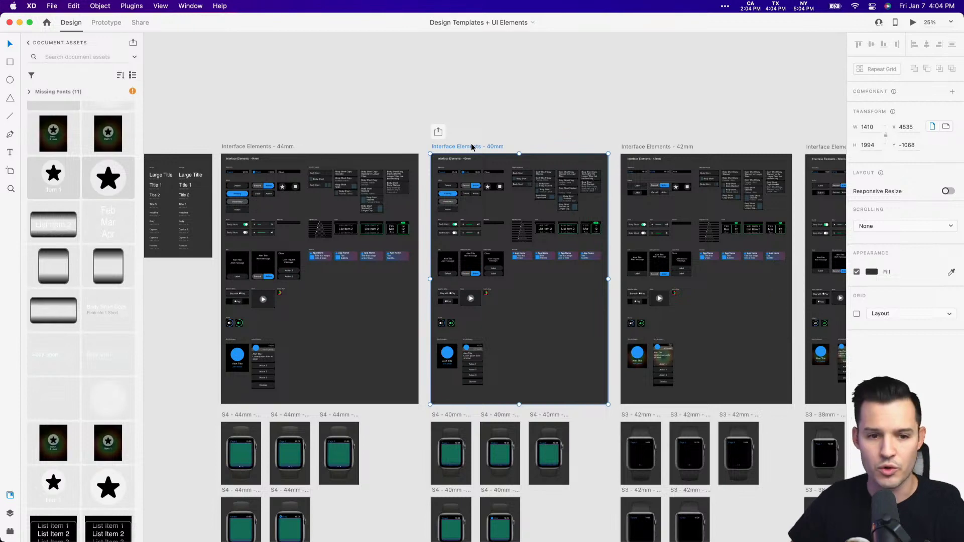
{"action": "key", "text": "Delete"}
{"action": "left_click", "coordinate": [641, 144]}
{"action": "scroll", "coordinate": [664, 140], "scroll_direction": "right", "scroll_amount": 5}
{"action": "key", "text": "Delete"}
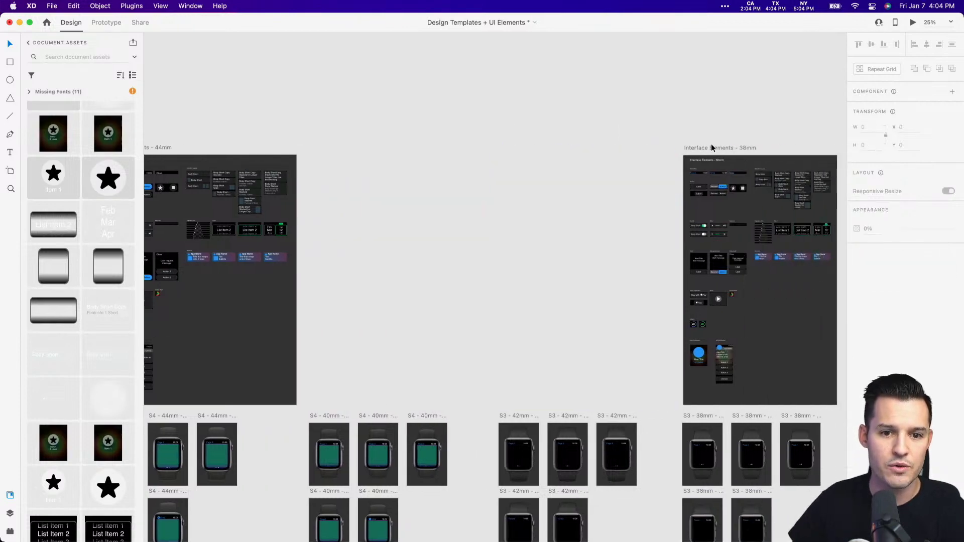
{"action": "left_click", "coordinate": [709, 147]}
{"action": "key", "text": "Delete"}
- Delete all the S4 - 40mm, S3 - 42mm and S3 - 38mm watch template artboards
{"action": "scroll", "coordinate": [675, 191], "scroll_direction": "down", "scroll_amount": 5}
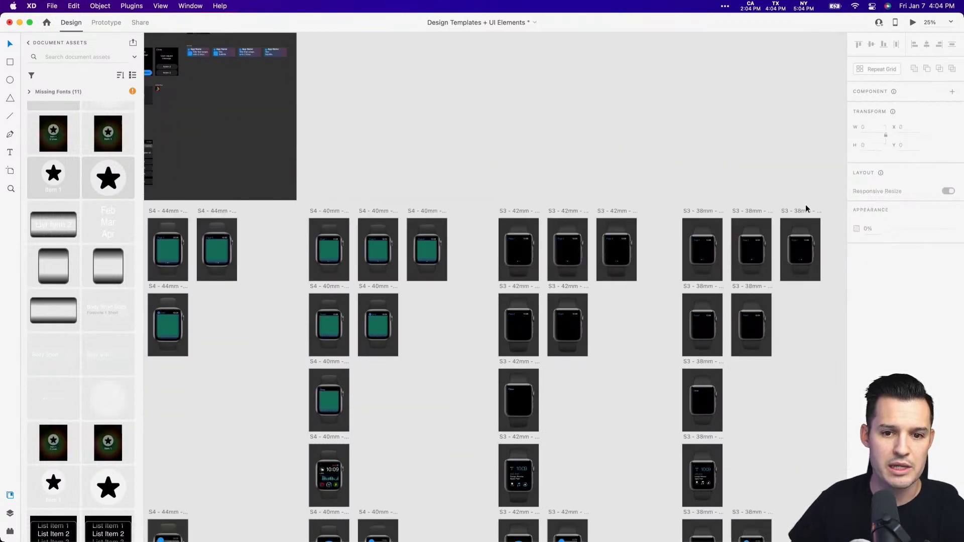
{"action": "scroll", "coordinate": [809, 201], "scroll_direction": "down", "scroll_amount": 3}
{"action": "left_click_drag", "start_coordinate": [823, 102], "coordinate": [317, 534]}
{"action": "key", "text": "Delete"}
{"action": "scroll", "coordinate": [349, 480], "scroll_direction": "down", "scroll_amount": 5}
{"action": "scroll", "coordinate": [361, 472], "scroll_direction": "up", "scroll_amount": 3}
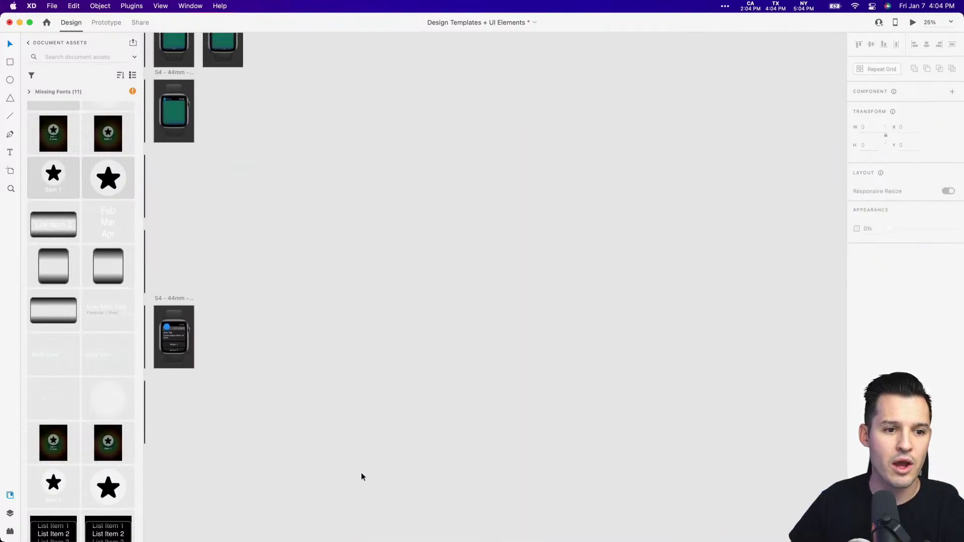
{"action": "scroll", "coordinate": [360, 474], "scroll_direction": "left", "scroll_amount": 5}
{"action": "scroll", "coordinate": [360, 473], "scroll_direction": "up", "scroll_amount": 6}
{"action": "scroll", "coordinate": [360, 473], "scroll_direction": "down", "scroll_amount": 1}
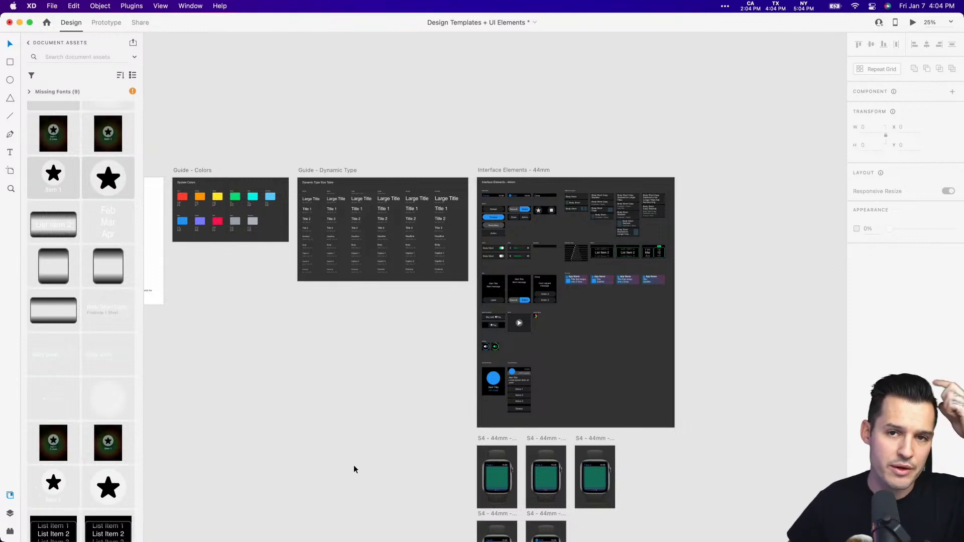
- Rename the UI kit document as "watch OS" and restore the window to full width
{"action": "key", "text": "z"}
{"action": "left_click_drag", "start_coordinate": [420, 162], "coordinate": [753, 451]}
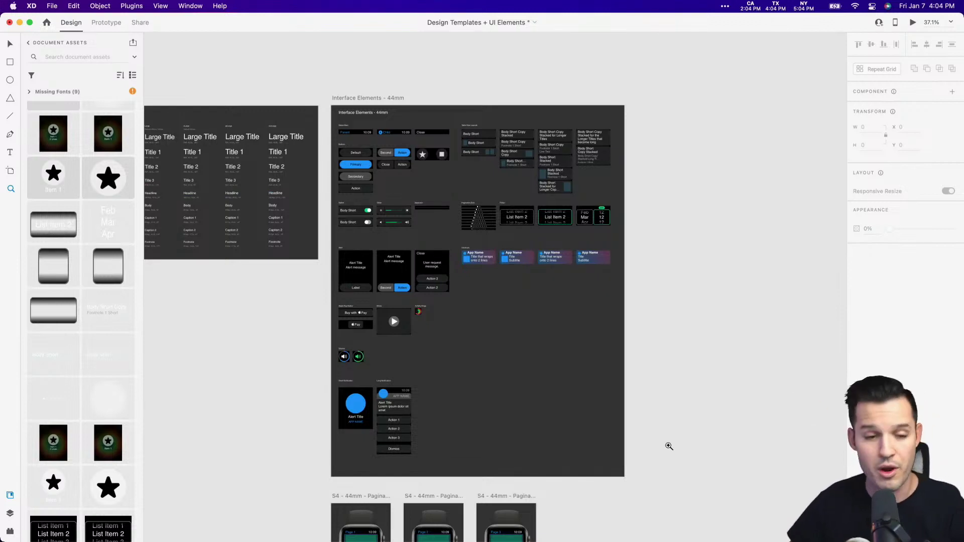
{"action": "key", "text": "v"}
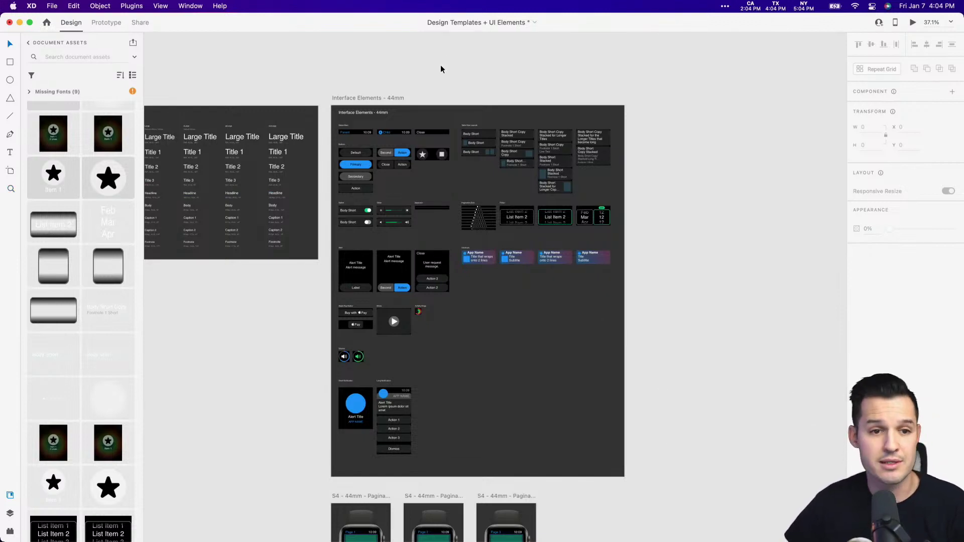
{"action": "left_click", "coordinate": [533, 23]}
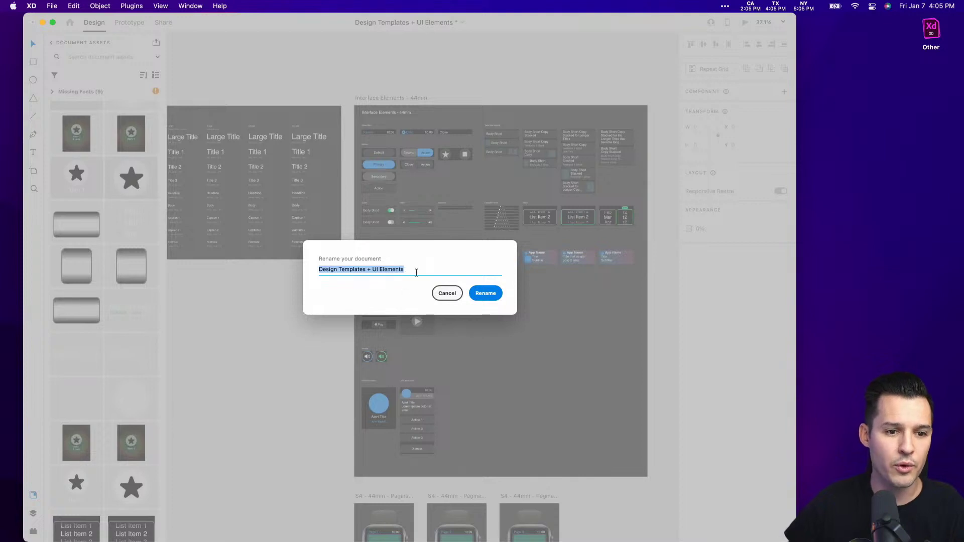
{"action": "type", "text": "watch OS"}
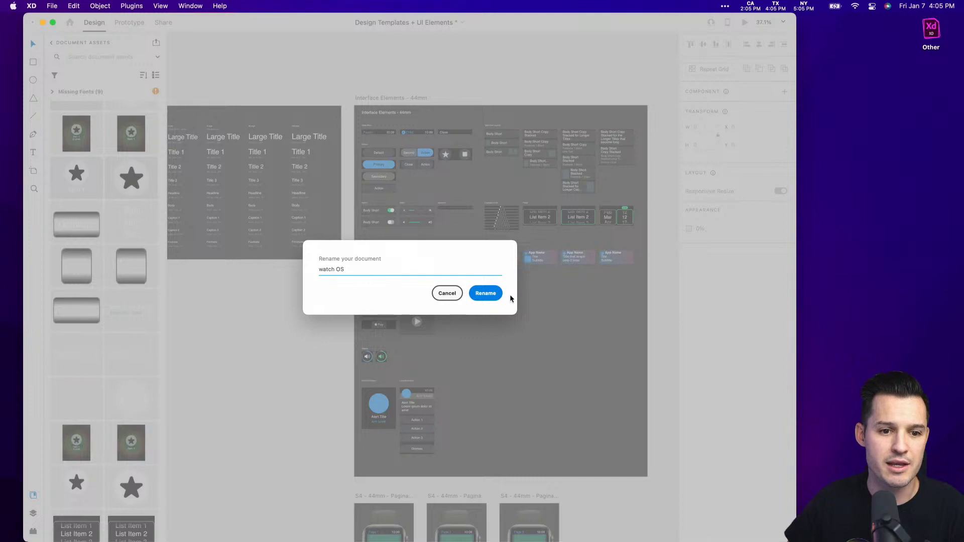
{"action": "left_click", "coordinate": [486, 295]}
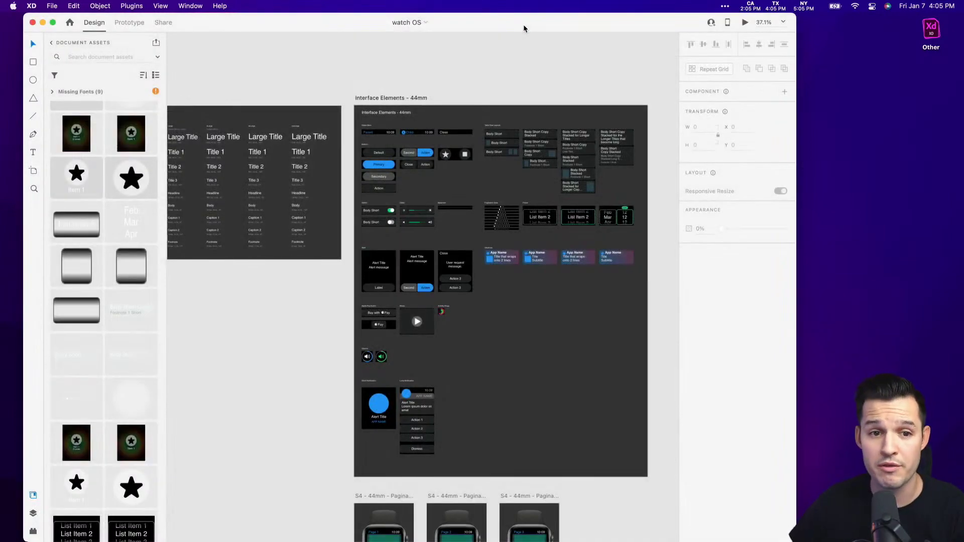
{"action": "double_click", "coordinate": [523, 23]}
- Publish the document's assets as a library, saving the file to Creative Cloud as "watch OS"
{"action": "scroll", "coordinate": [491, 68], "scroll_direction": "left", "scroll_amount": 10}
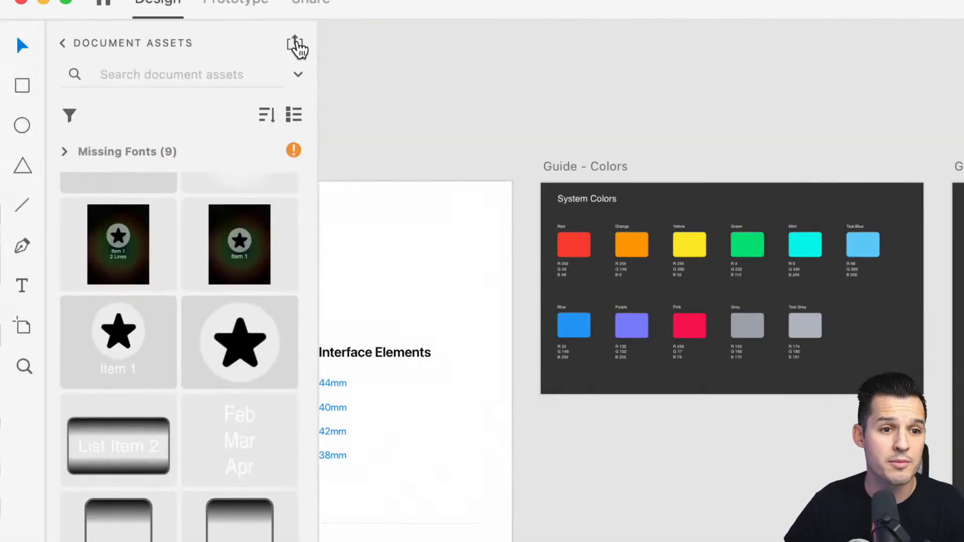
{"action": "left_click", "coordinate": [296, 44]}
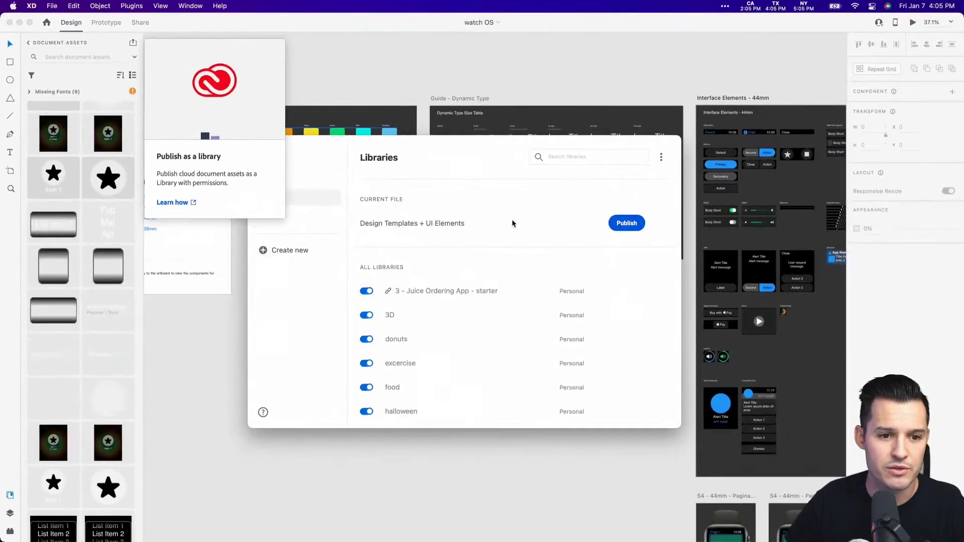
{"action": "left_click", "coordinate": [622, 224]}
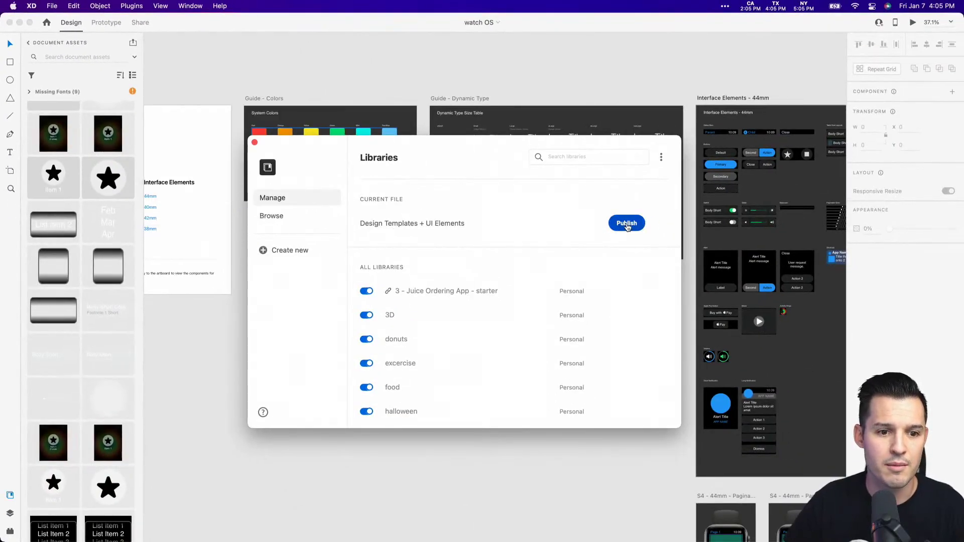
{"action": "left_click", "coordinate": [464, 329]}
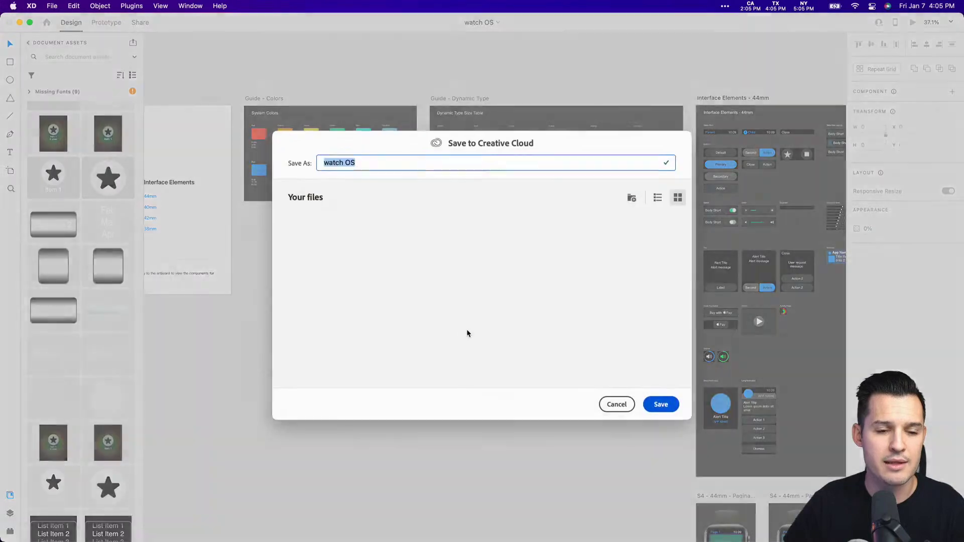
{"action": "left_click", "coordinate": [666, 407]}
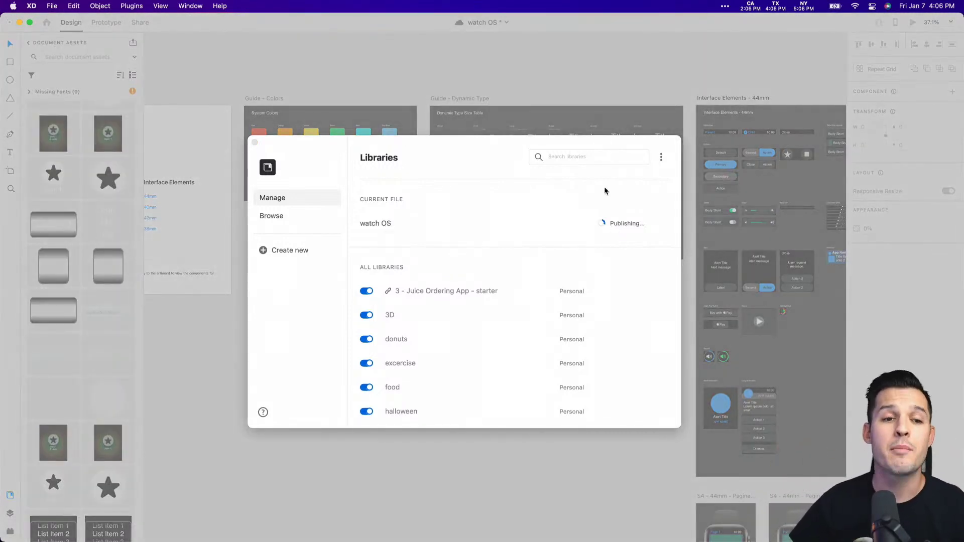
- Switch to the 4 - Apple Watch - starter document and show its document assets
{"action": "key", "text": "ctrl+Left"}
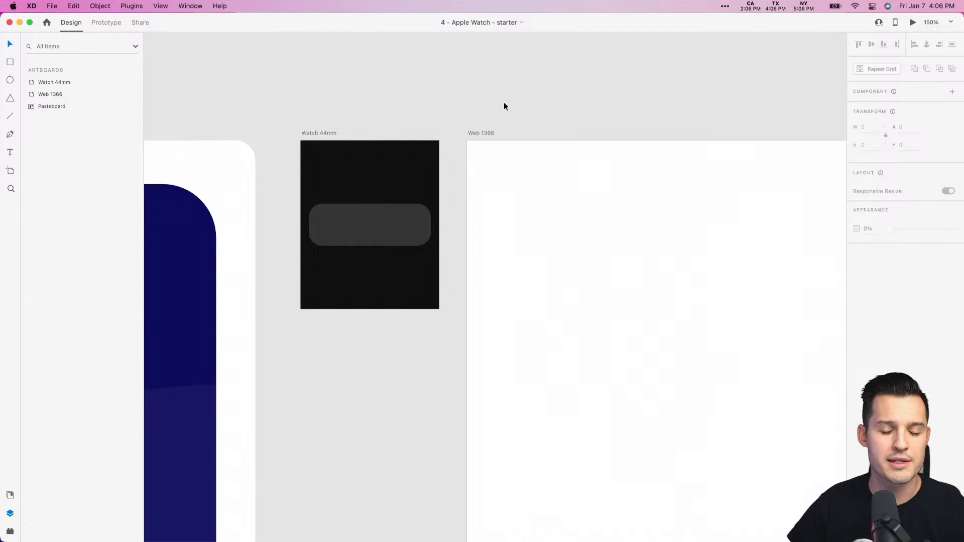
{"action": "key", "text": "ctrl+Up"}
{"action": "left_click", "coordinate": [647, 207]}
{"action": "key", "text": "ctrl+Right"}
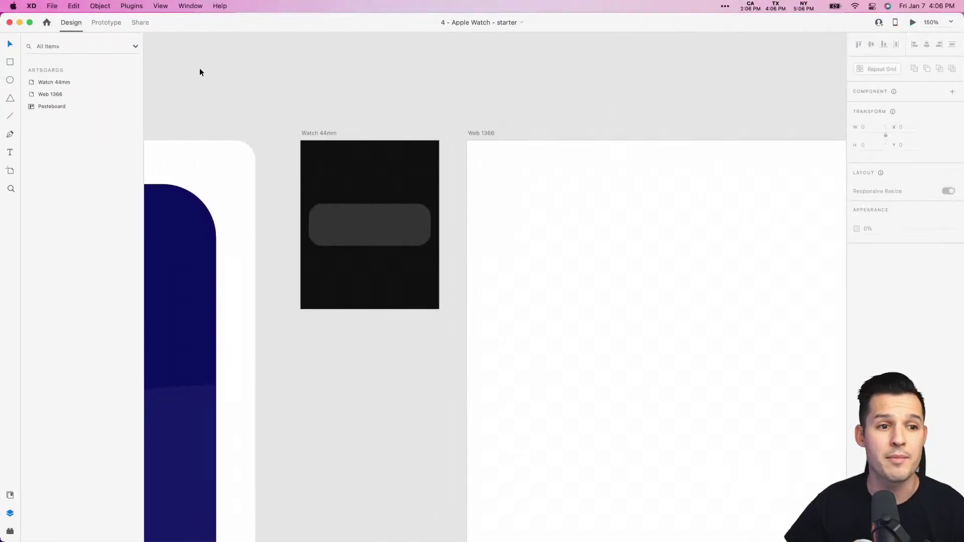
{"action": "key", "text": "super+shift+y"}
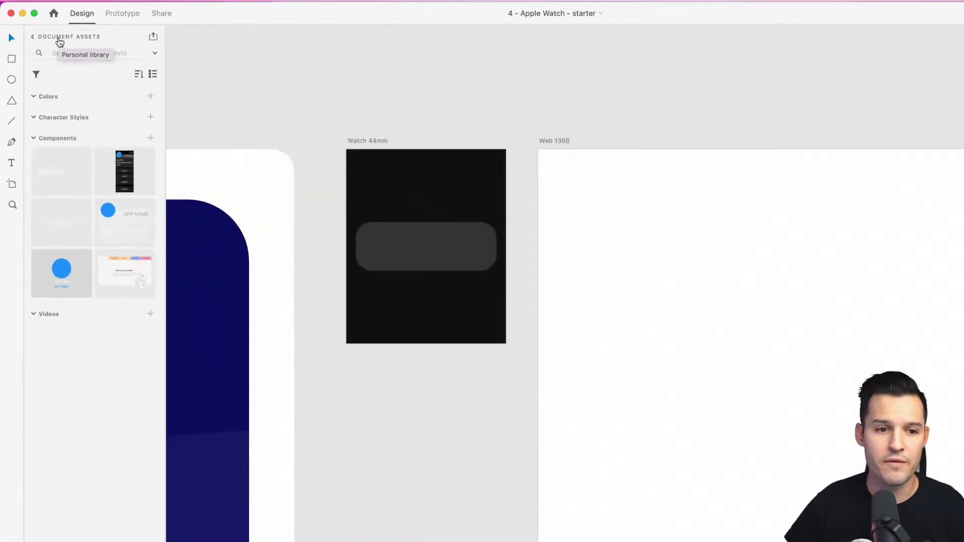
- Open the linked watch OS library from the list of libraries and browse its character styles and components
{"action": "left_click", "coordinate": [32, 37]}
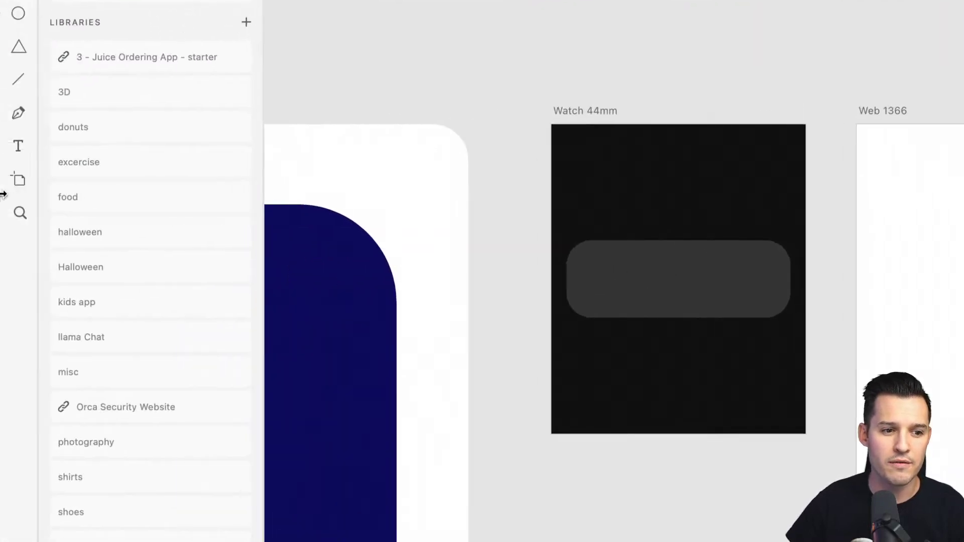
{"action": "scroll", "coordinate": [91, 384], "scroll_direction": "down", "scroll_amount": 1}
{"action": "scroll", "coordinate": [103, 437], "scroll_direction": "down", "scroll_amount": 2}
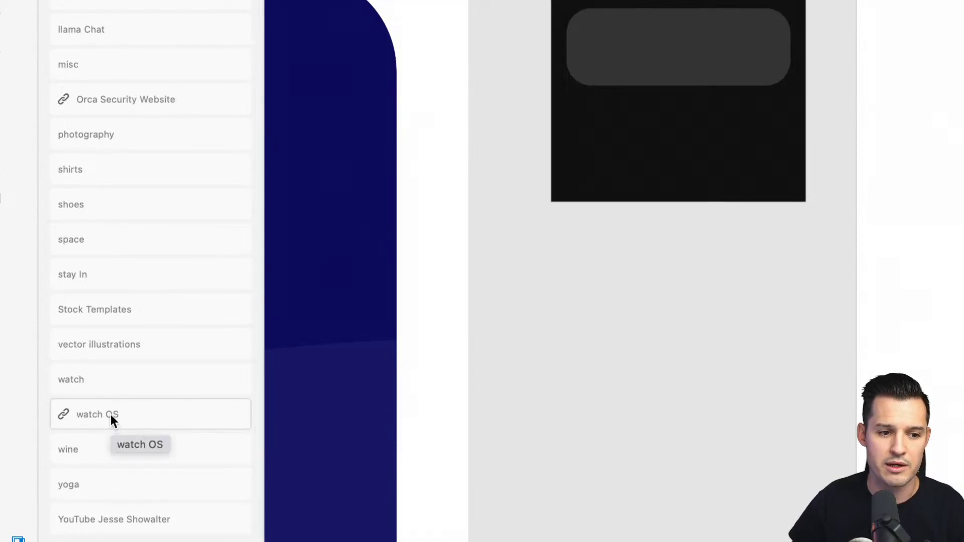
{"action": "left_click", "coordinate": [111, 425]}
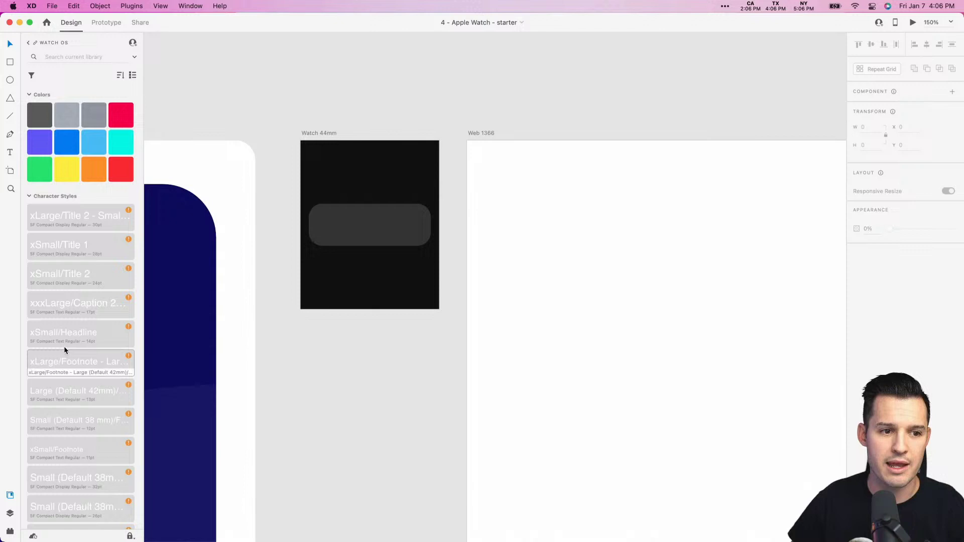
{"action": "scroll", "coordinate": [158, 79], "scroll_direction": "down", "scroll_amount": 5}
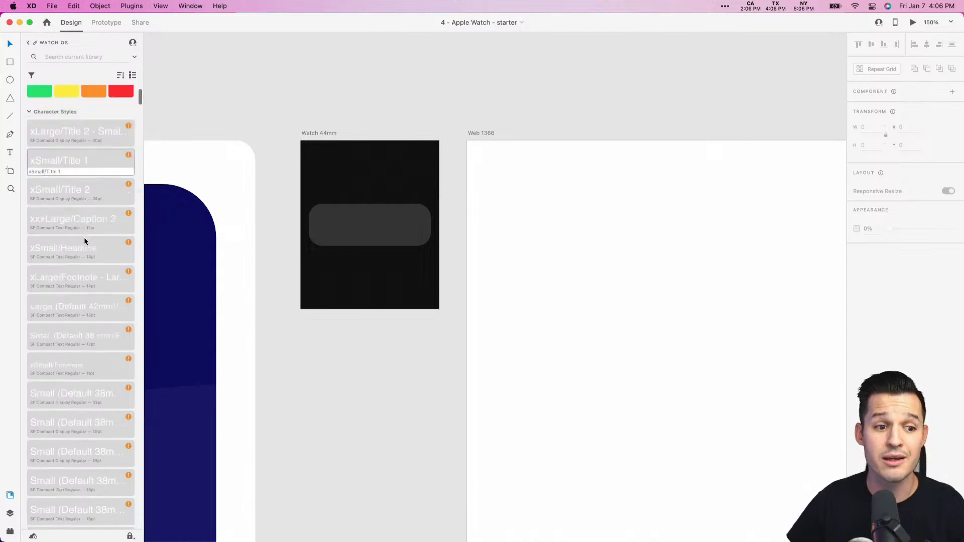
{"action": "scroll", "coordinate": [85, 241], "scroll_direction": "down", "scroll_amount": 5}
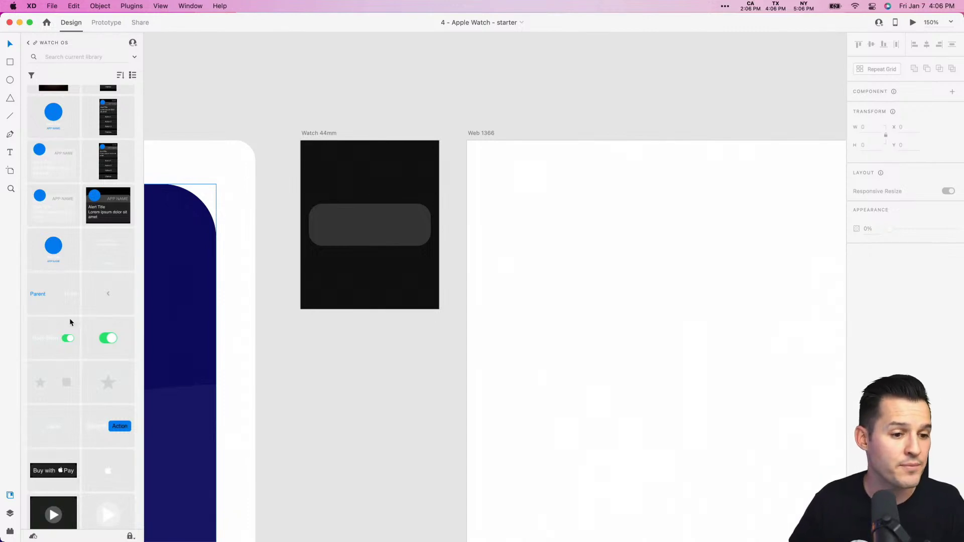
{"action": "scroll", "coordinate": [70, 321], "scroll_direction": "down", "scroll_amount": 5}
{"action": "scroll", "coordinate": [101, 360], "scroll_direction": "up", "scroll_amount": 4}
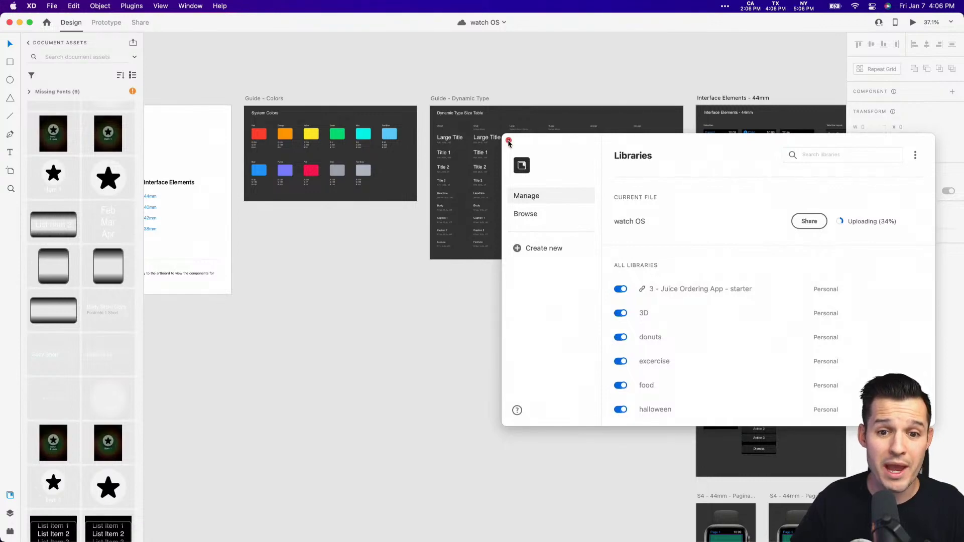
- Close the Libraries window and examine the Interface Elements - 44mm artboard, selecting its Status Bars group
{"action": "left_click", "coordinate": [509, 140]}
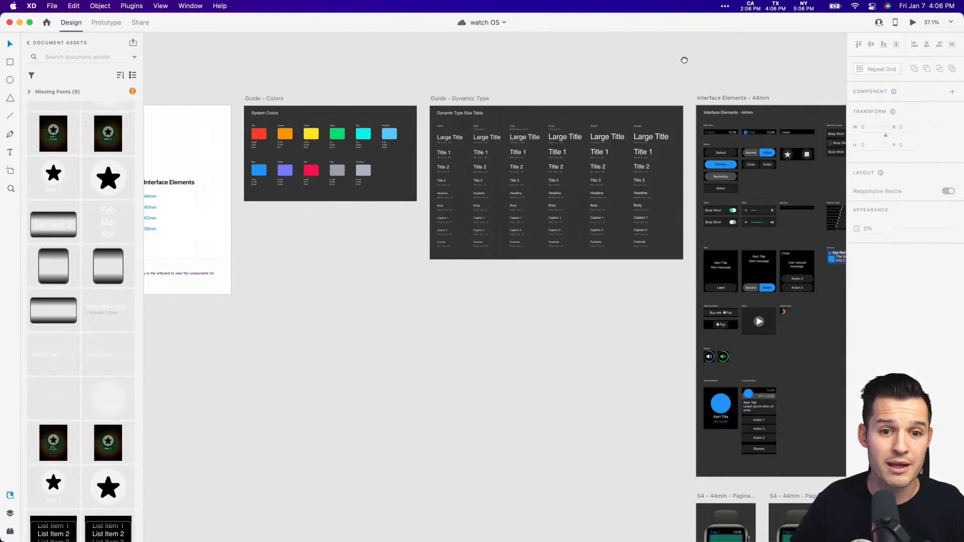
{"action": "key", "text": "z"}
{"action": "scroll", "coordinate": [316, 102], "scroll_direction": "up", "scroll_amount": 3}
{"action": "left_click", "coordinate": [348, 150]}
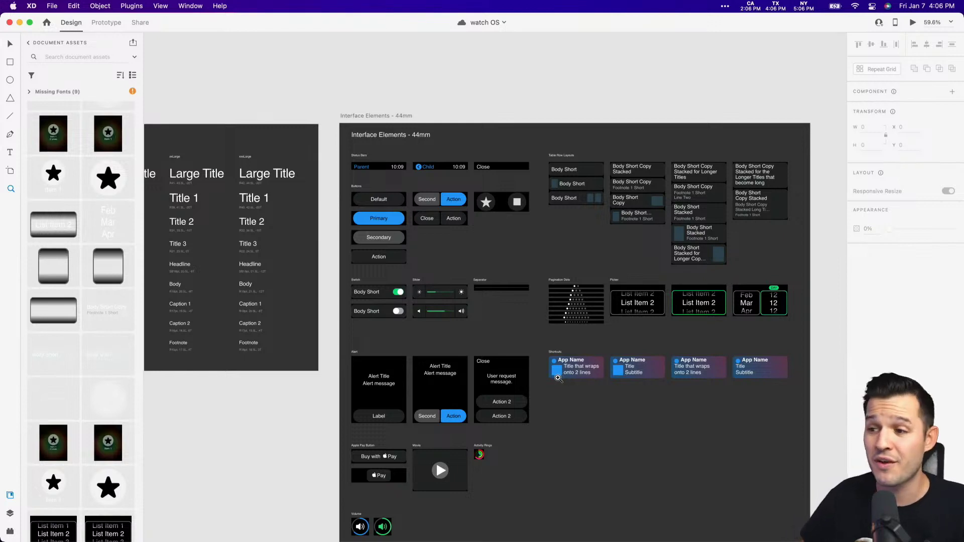
{"action": "key", "text": "v"}
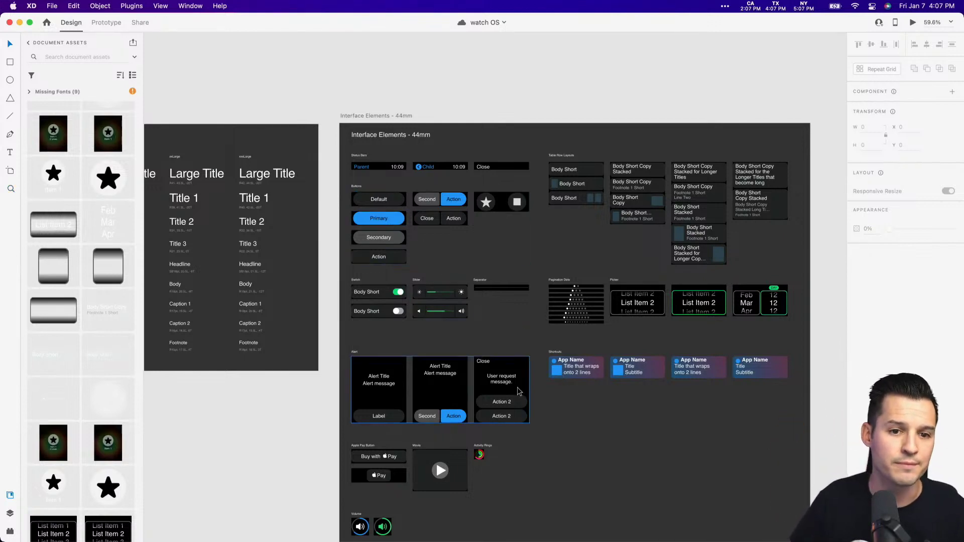
{"action": "left_click", "coordinate": [402, 167]}
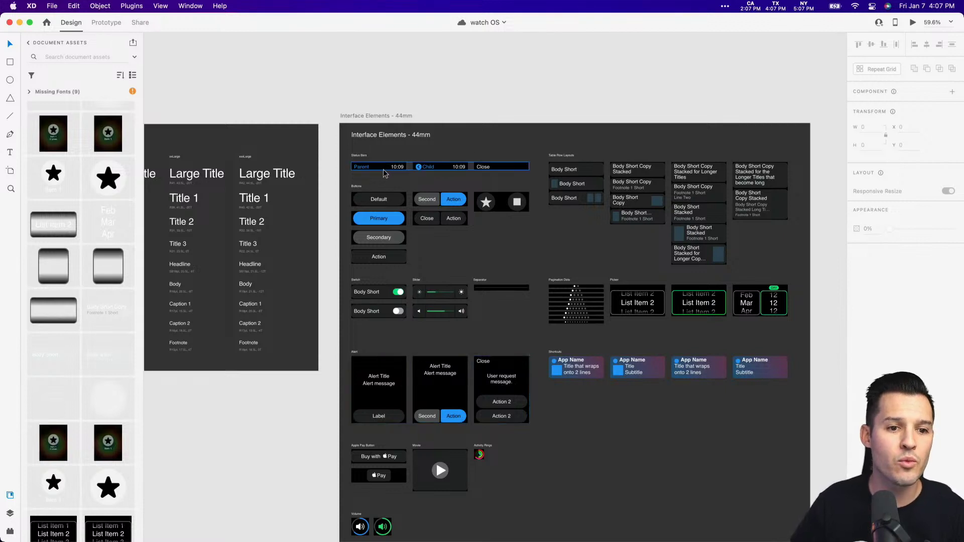
- Inspect the layers of the 44 mm - Status Bars group, down to the component inside the modal status bar
{"action": "key", "text": "z"}
{"action": "left_click_drag", "start_coordinate": [329, 146], "coordinate": [536, 238]}
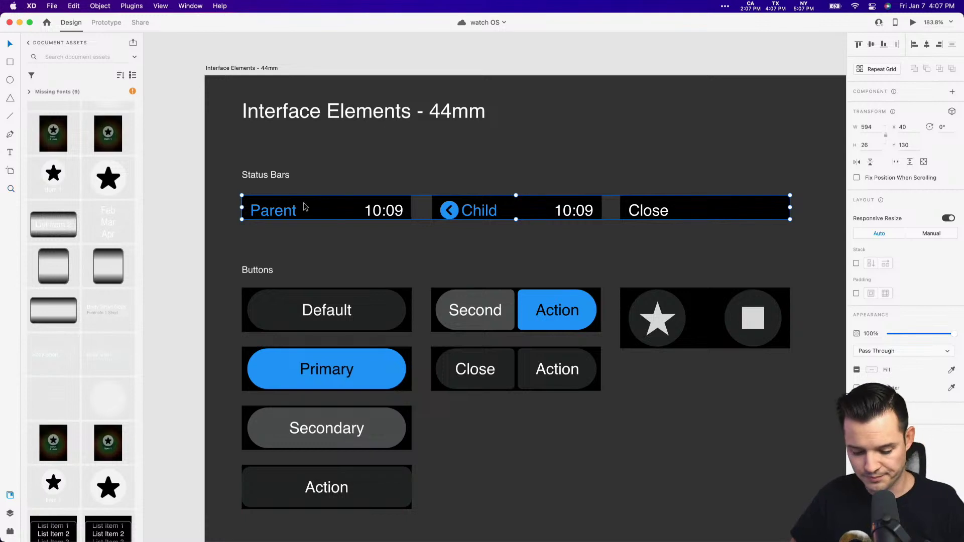
{"action": "key", "text": "super+y"}
{"action": "key", "text": "v"}
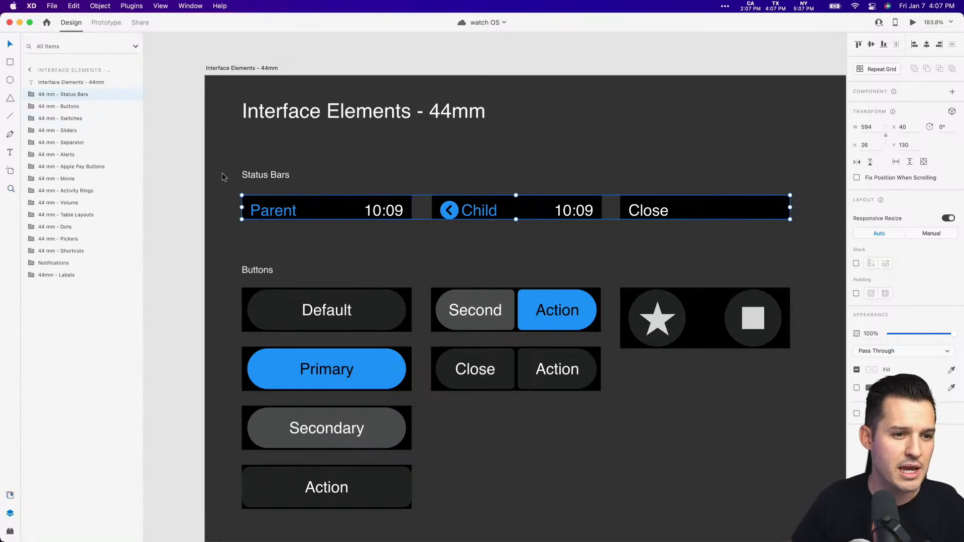
{"action": "left_click", "coordinate": [29, 96]}
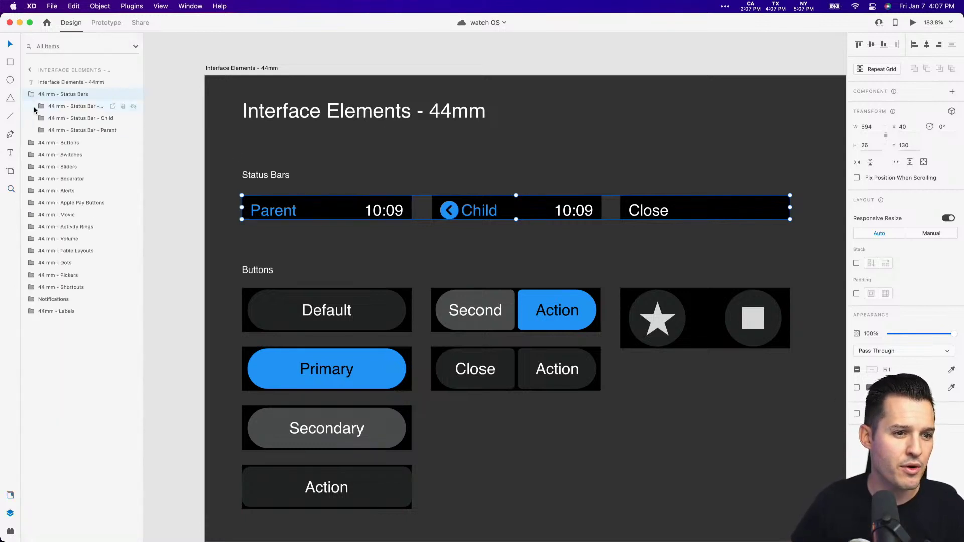
{"action": "left_click", "coordinate": [33, 107]}
{"action": "left_click", "coordinate": [83, 119]}
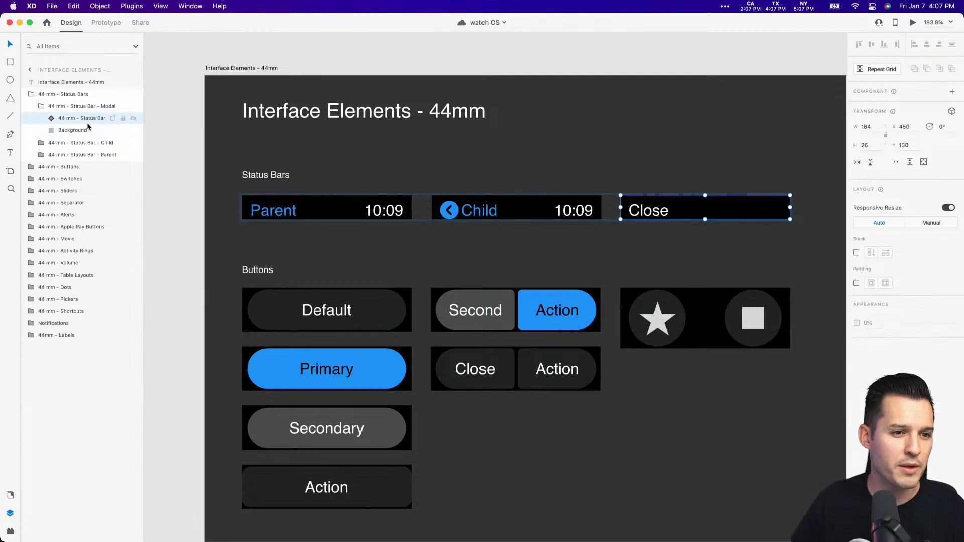
- Switch to the 4 - Apple Watch - starter document, search the library for "status" and place the 44mm top-level status bar at the top edge of the watch artboard
{"action": "key", "text": "super+grave"}
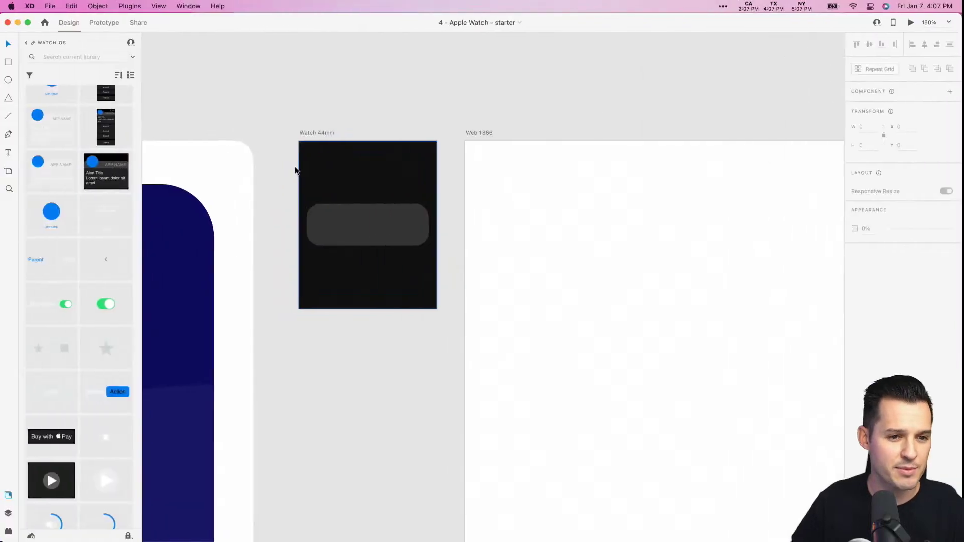
{"action": "left_click", "coordinate": [74, 57]}
{"action": "type", "text": "status"}
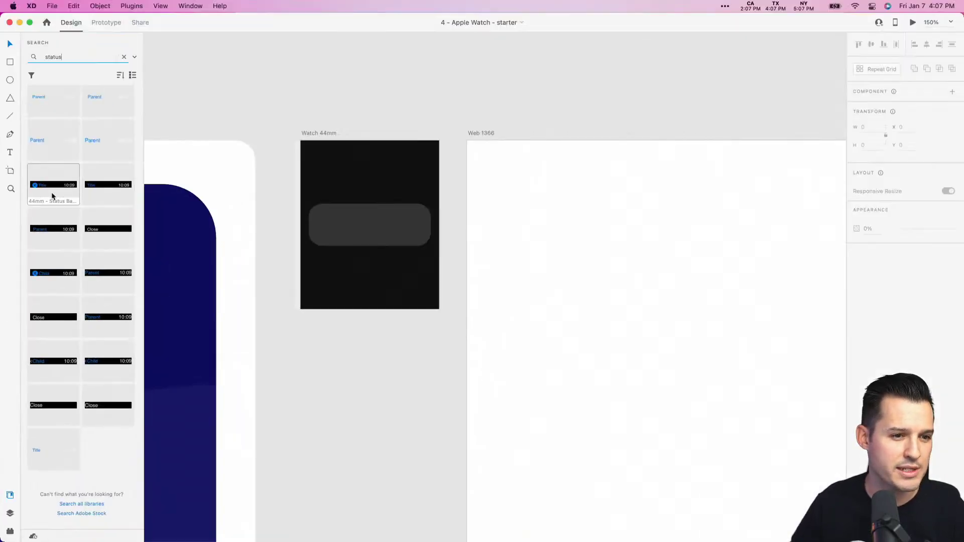
{"action": "left_click_drag", "start_coordinate": [236, 160], "coordinate": [959, 93]}
{"action": "left_click_drag", "start_coordinate": [390, 163], "coordinate": [327, 109]}
{"action": "left_click_drag", "start_coordinate": [330, 166], "coordinate": [330, 155]}
{"action": "left_click", "coordinate": [517, 342]}
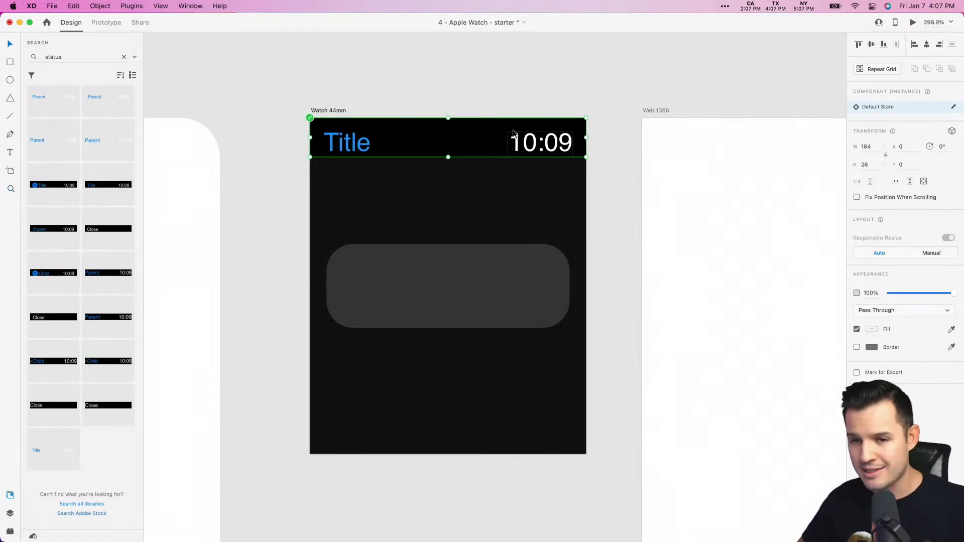
{"action": "left_click", "coordinate": [524, 79]}
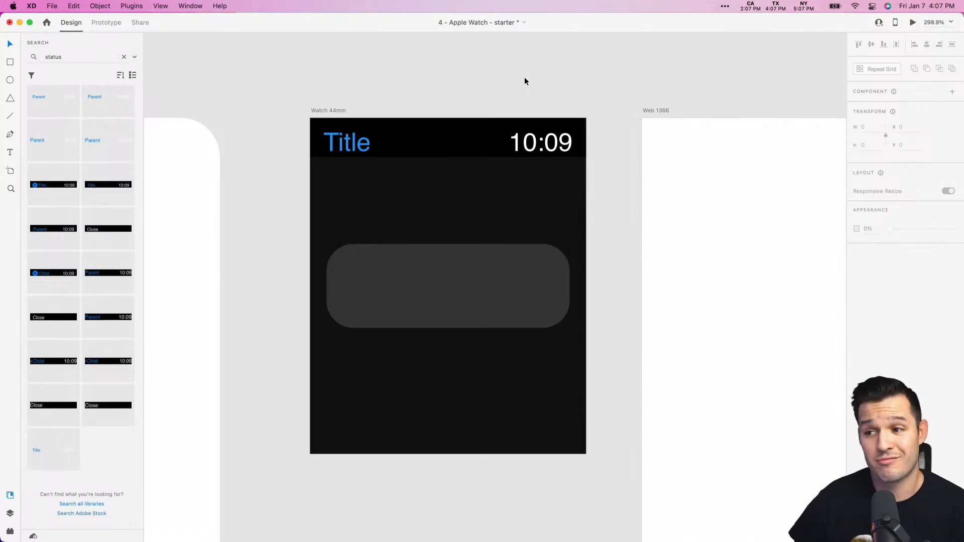
- Match the watch background's fill to the status bar's black by sampling it, and delete the grey rounded rectangle
{"action": "left_click", "coordinate": [458, 285]}
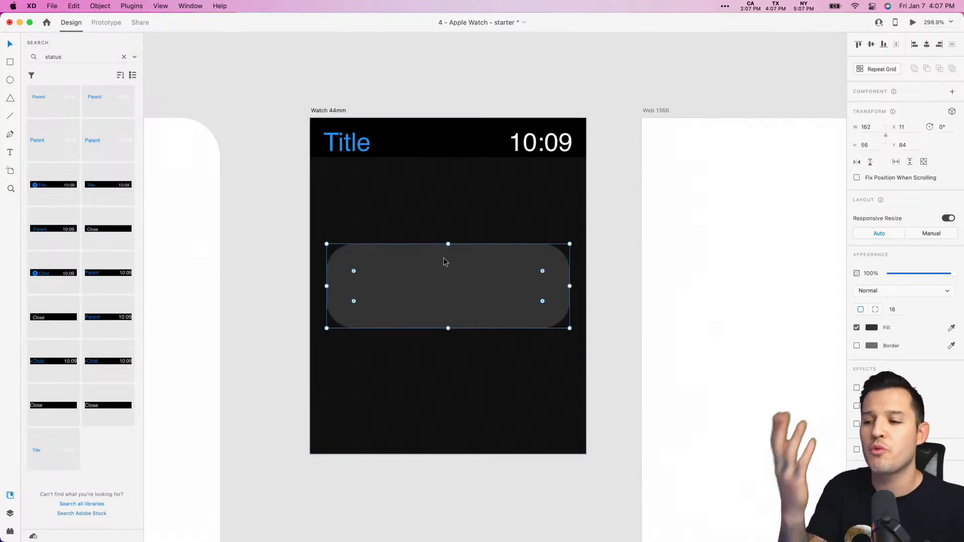
{"action": "left_click", "coordinate": [341, 111]}
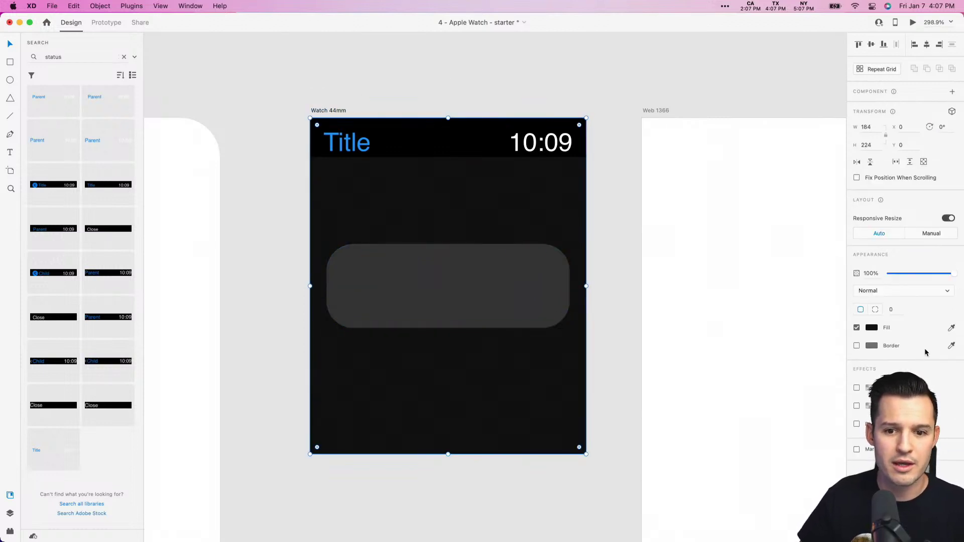
{"action": "left_click", "coordinate": [951, 329]}
{"action": "left_click", "coordinate": [464, 135]}
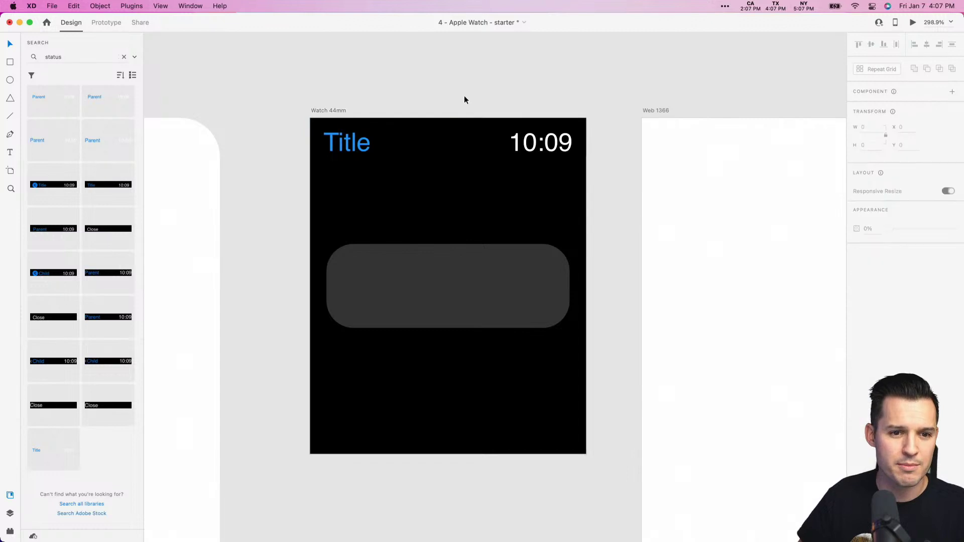
{"action": "left_click", "coordinate": [471, 303]}
{"action": "key", "text": "Delete"}
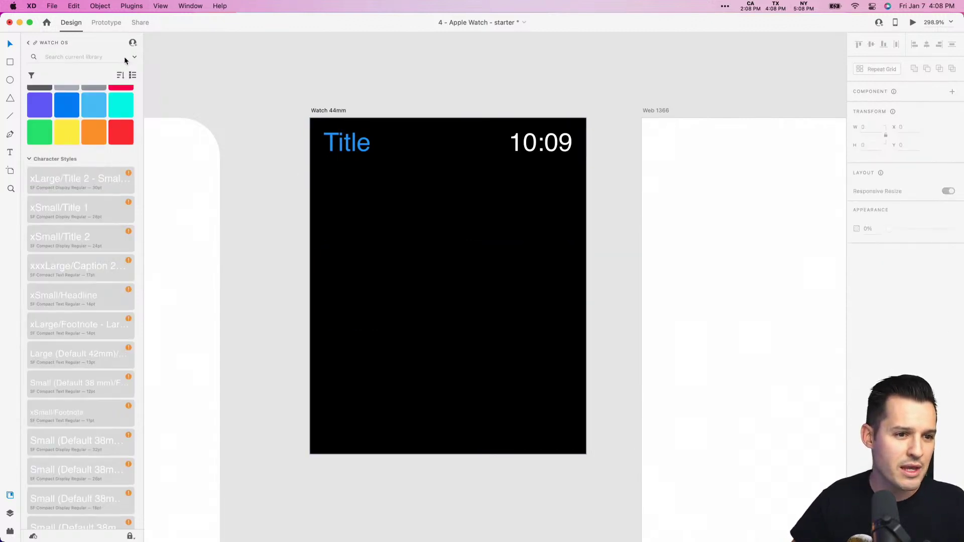
- Return from the search to the full watch OS library and browse its component thumbnails
{"action": "left_click", "coordinate": [124, 57]}
{"action": "left_click", "coordinate": [133, 76]}
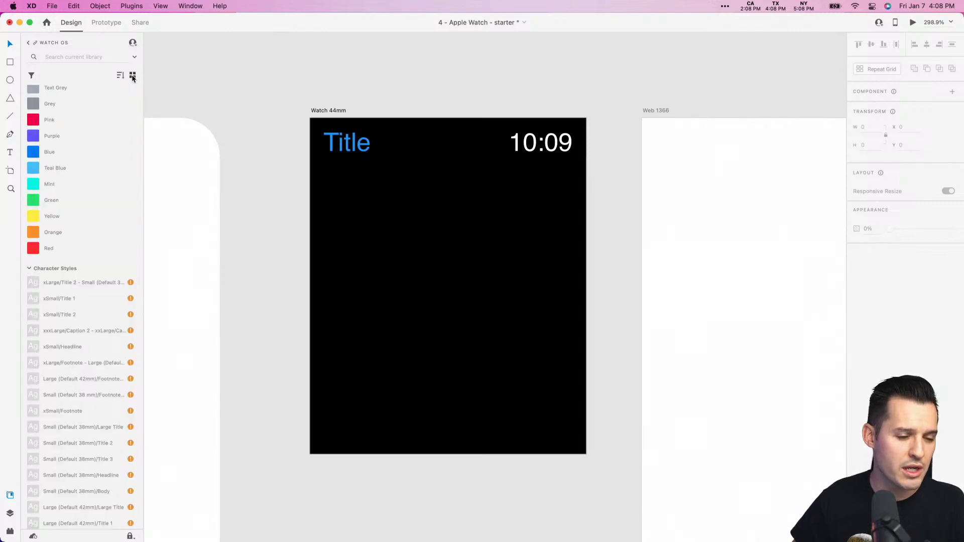
{"action": "left_click", "coordinate": [132, 76]}
{"action": "scroll", "coordinate": [58, 337], "scroll_direction": "down", "scroll_amount": 15}
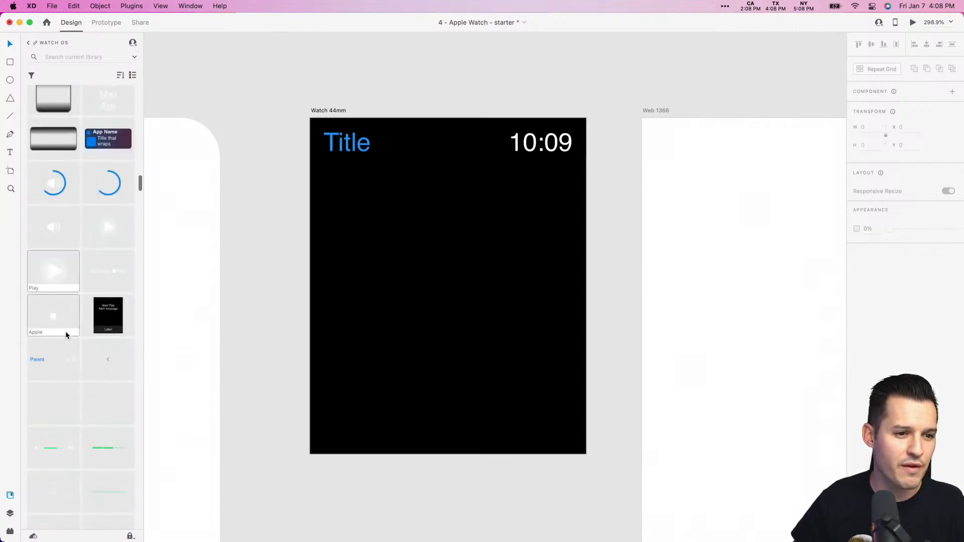
{"action": "scroll", "coordinate": [66, 333], "scroll_direction": "down", "scroll_amount": 5}
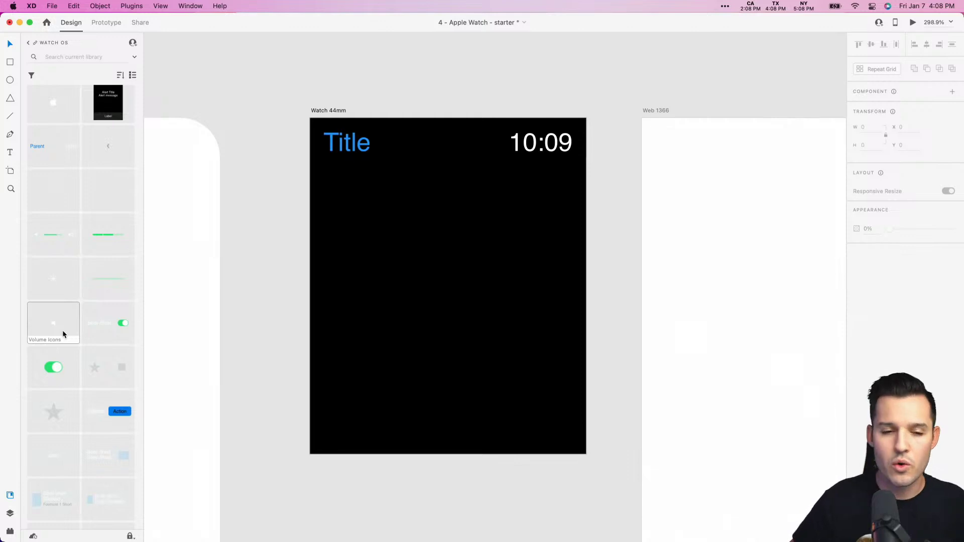
- Add the point text "4:08" on the Watch 44mm artboard below the status bar
{"action": "left_click", "coordinate": [420, 256]}
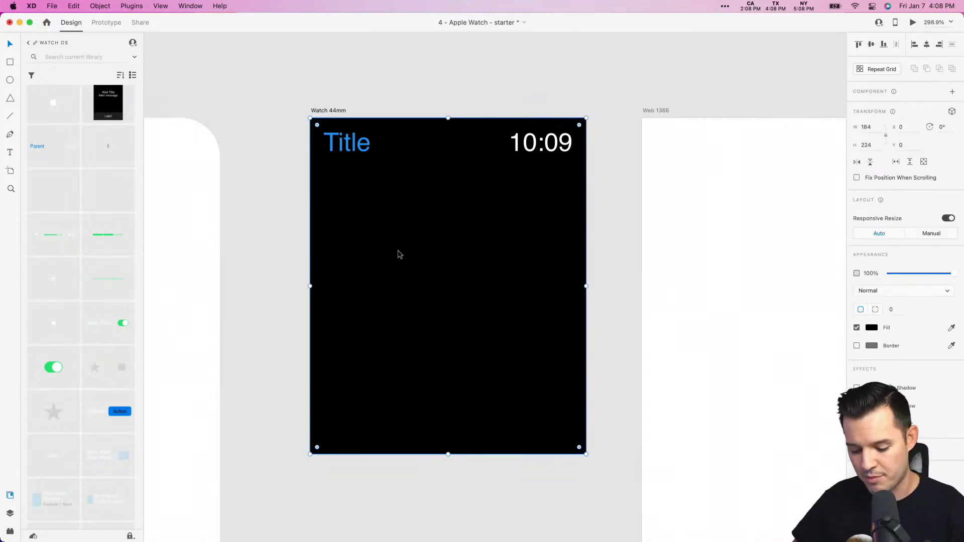
{"action": "key", "text": "t"}
{"action": "left_click", "coordinate": [413, 208]}
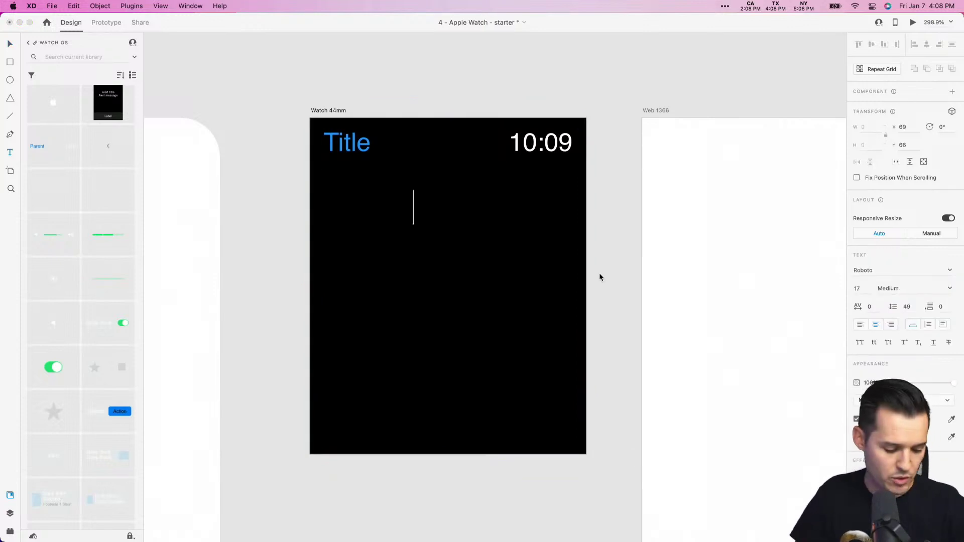
{"action": "type", "text": "4:"}
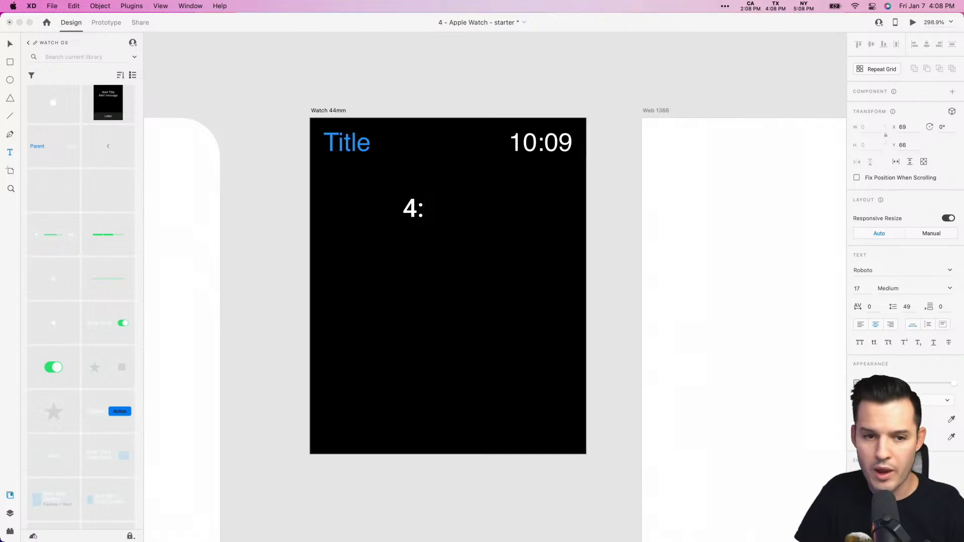
{"action": "type", "text": "08"}
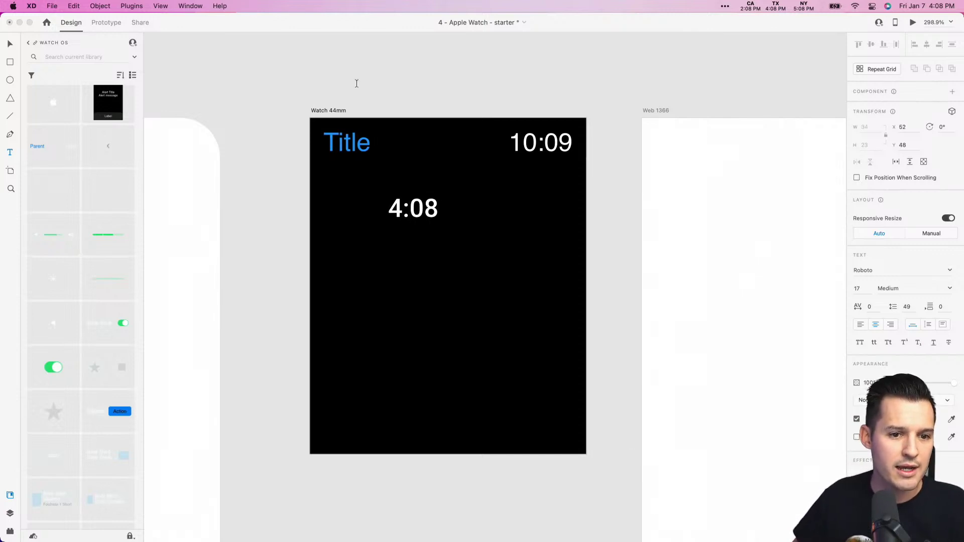
{"action": "key", "text": "Escape"}
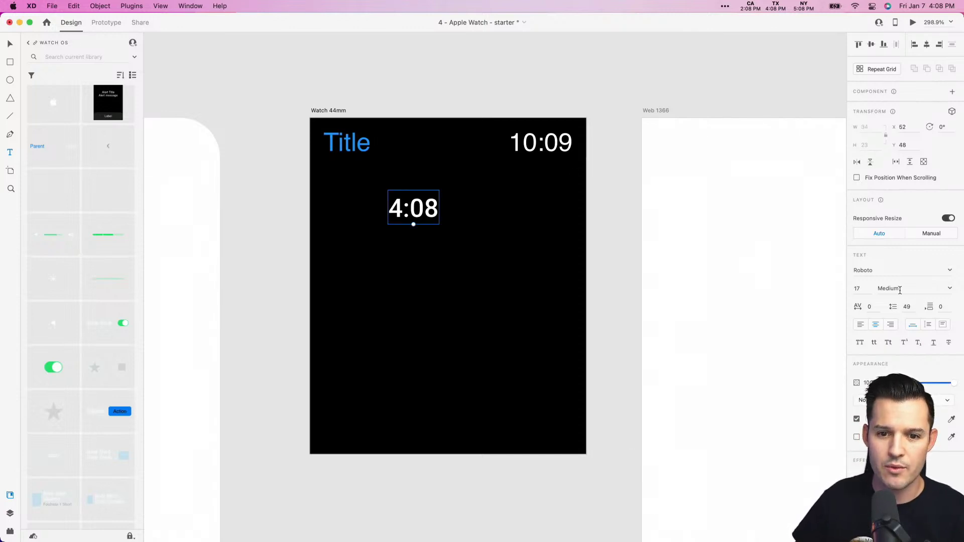
- Set the 4:08 text in Sofia Pro at about size 37 and centre it horizontally on the watch artboard
{"action": "left_click", "coordinate": [884, 273]}
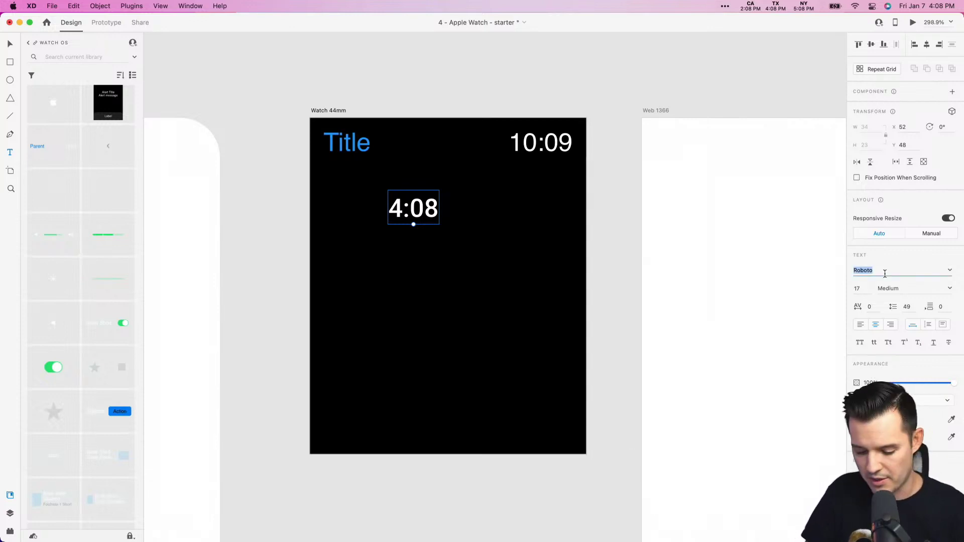
{"action": "type", "text": "Sofia Pro"}
{"action": "key", "text": "Return"}
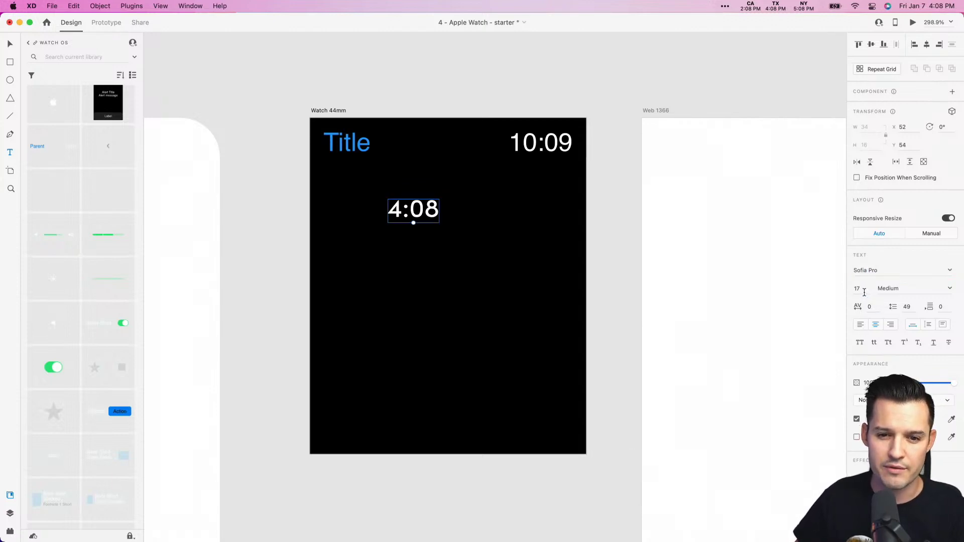
{"action": "left_click_drag", "start_coordinate": [413, 225], "coordinate": [413, 251]}
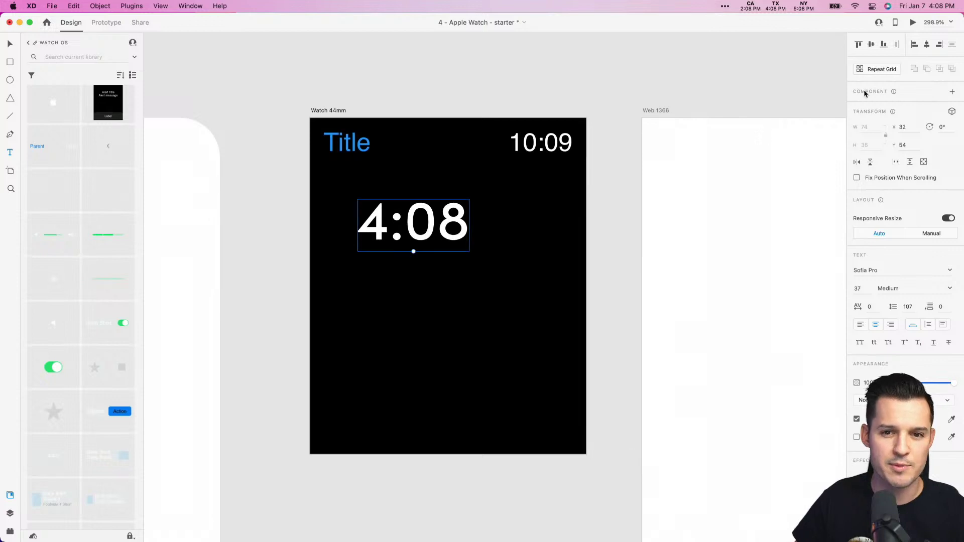
{"action": "left_click", "coordinate": [926, 44]}
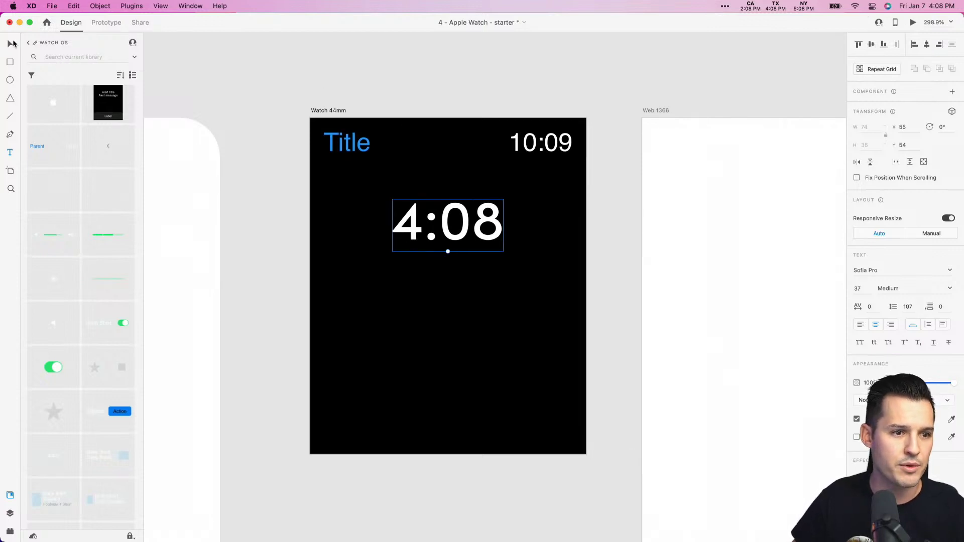
- Enlarge the 4:08 text to about size 56 and move the status bar off the artboard, just above it
{"action": "key", "text": "super+y"}
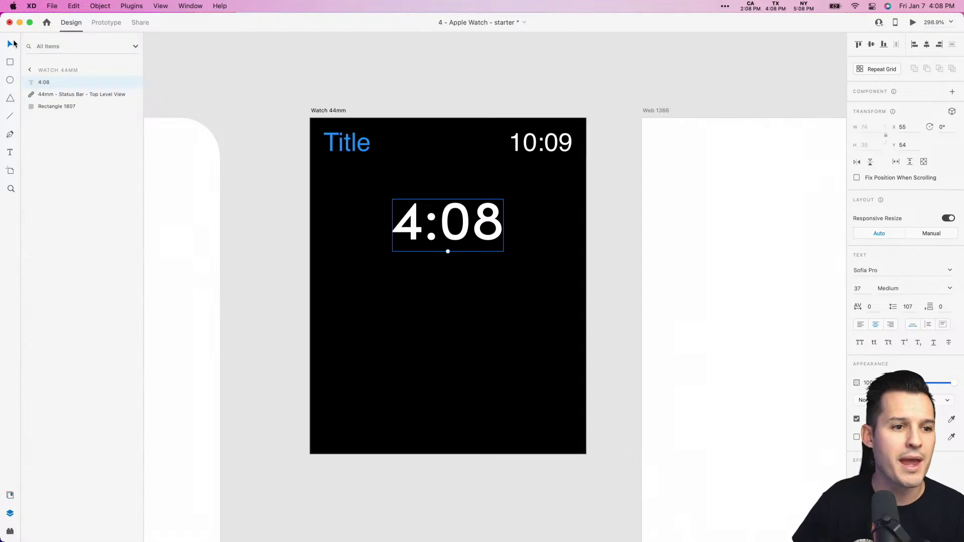
{"action": "left_click_drag", "start_coordinate": [466, 229], "coordinate": [448, 262]}
{"action": "left_click_drag", "start_coordinate": [450, 152], "coordinate": [451, 73]}
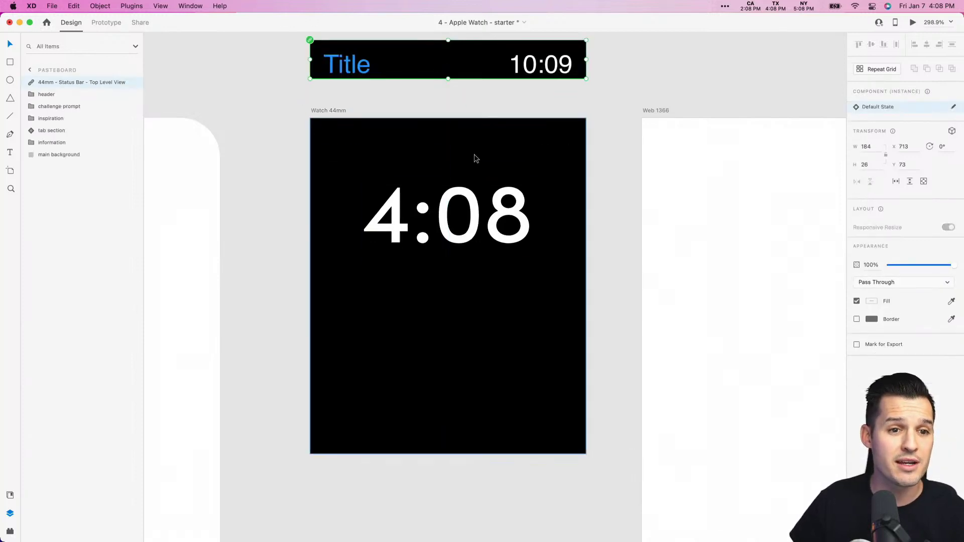
- Duplicate the 4:08 text below the original, change the copy to "Friday" and shrink it to about size 15, centred under the time
{"action": "left_click_drag", "start_coordinate": [481, 217], "coordinate": [473, 301]}
{"action": "double_click", "coordinate": [472, 302]}
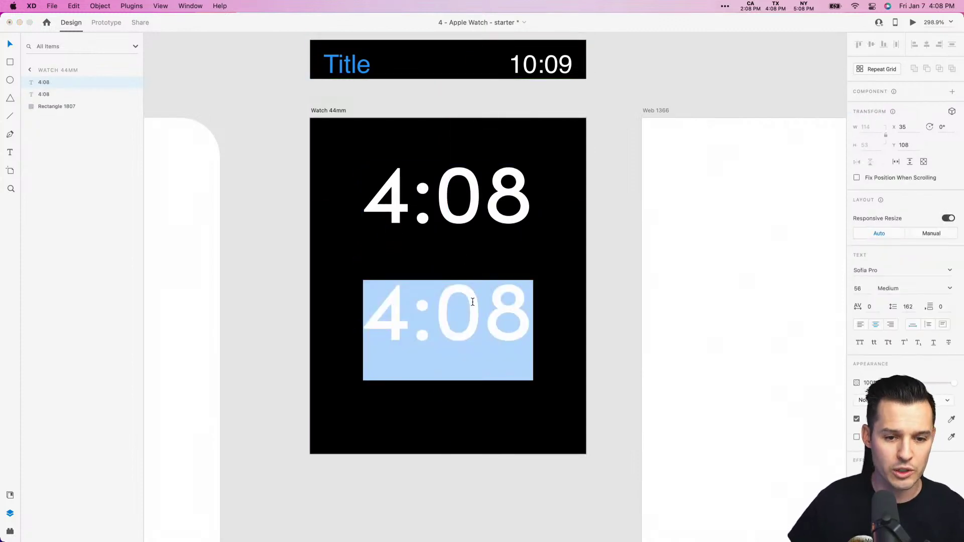
{"action": "type", "text": "Friday"}
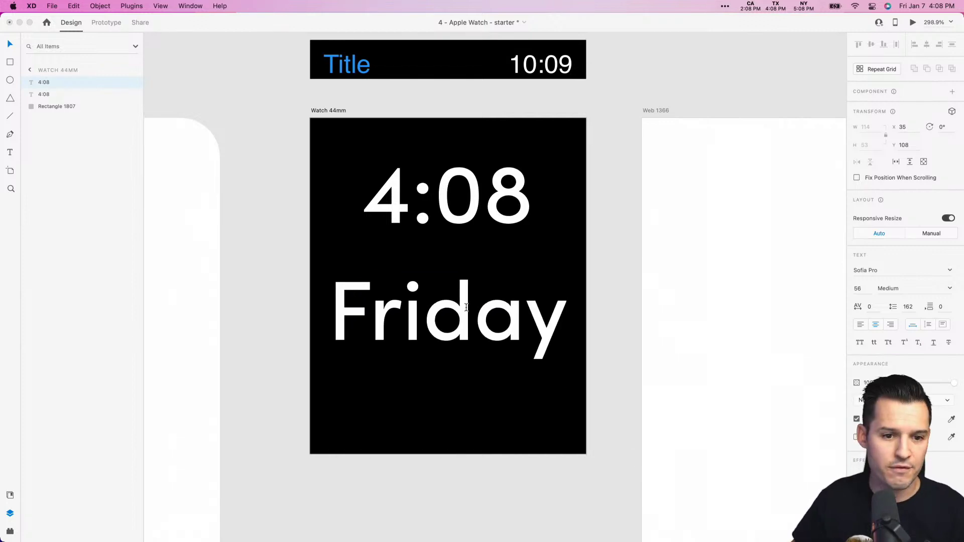
{"action": "key", "text": "Escape"}
{"action": "left_click_drag", "start_coordinate": [448, 359], "coordinate": [452, 273]}
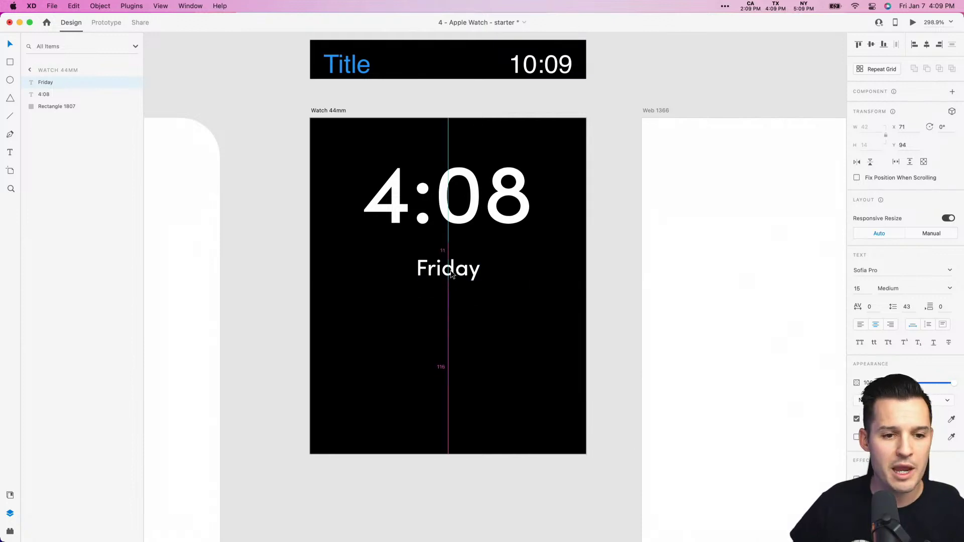
- Move the 4:08 text slightly higher on the watch artboard and the Friday text down to Y 117
{"action": "left_click_drag", "start_coordinate": [462, 205], "coordinate": [463, 196]}
{"action": "left_click", "coordinate": [460, 279], "text": "shift"}
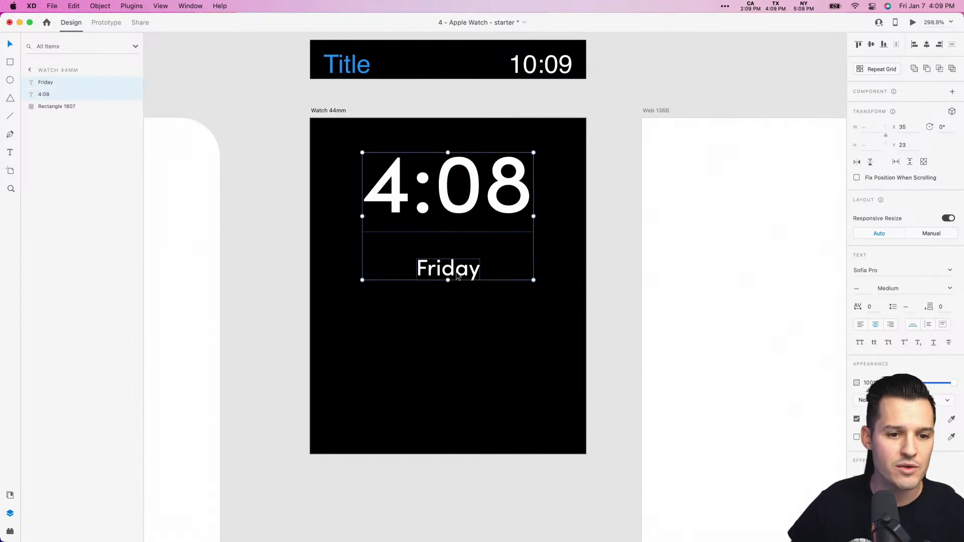
{"action": "left_click_drag", "start_coordinate": [460, 279], "coordinate": [457, 310], "text": "alt"}
{"action": "key", "text": "super+z"}
{"action": "left_click", "coordinate": [504, 346]}
- Change the copy of the Friday text to "January 7, 2022"
{"action": "double_click", "coordinate": [455, 306]}
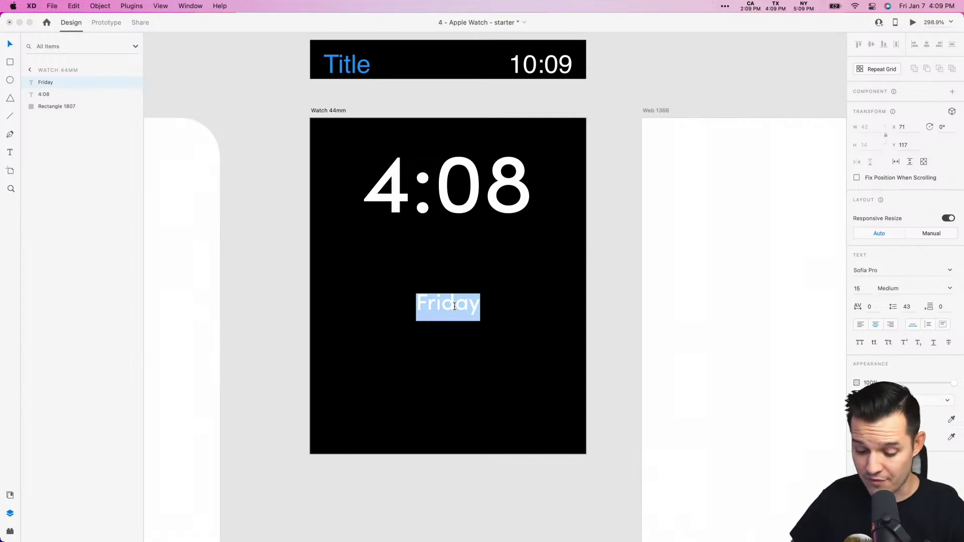
{"action": "type", "text": "January"}
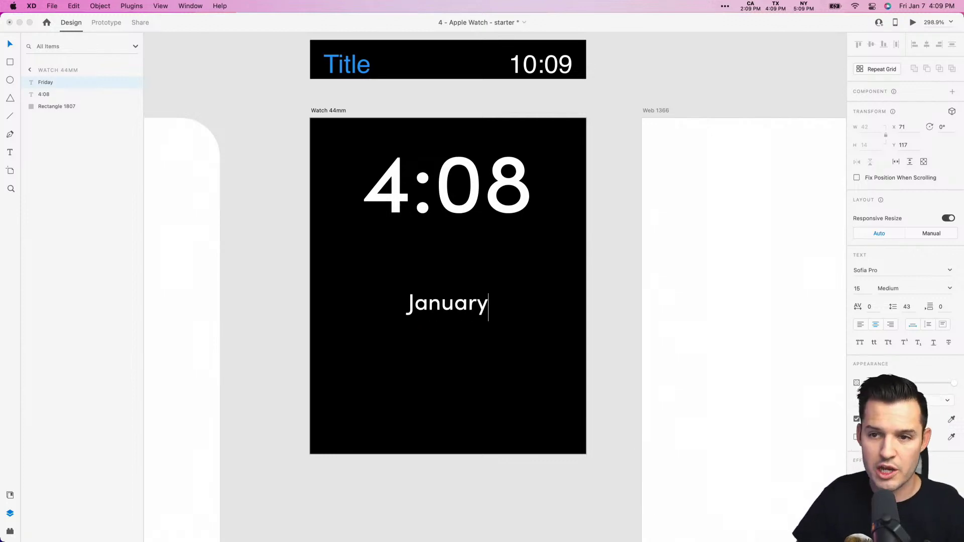
{"action": "key", "text": "Escape"}
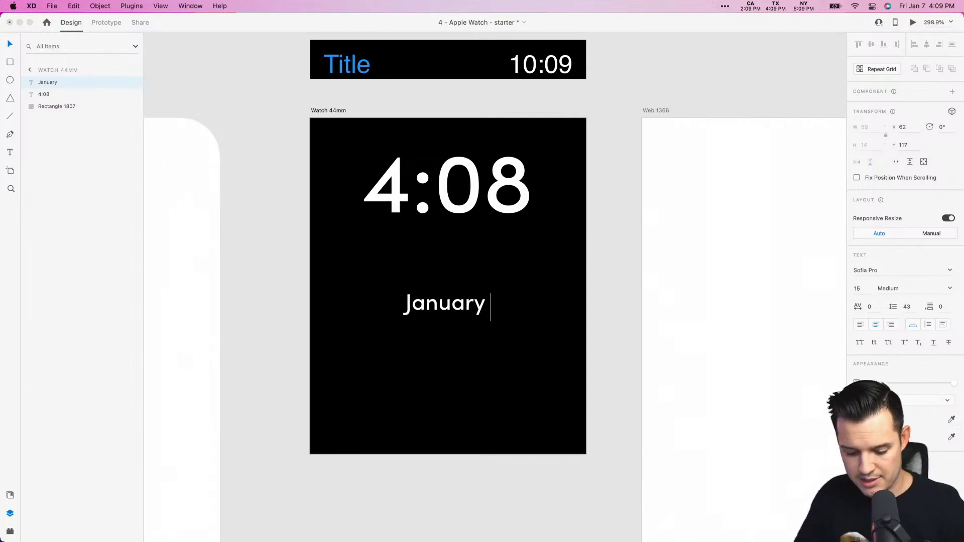
{"action": "type", "text": "7, 2022"}
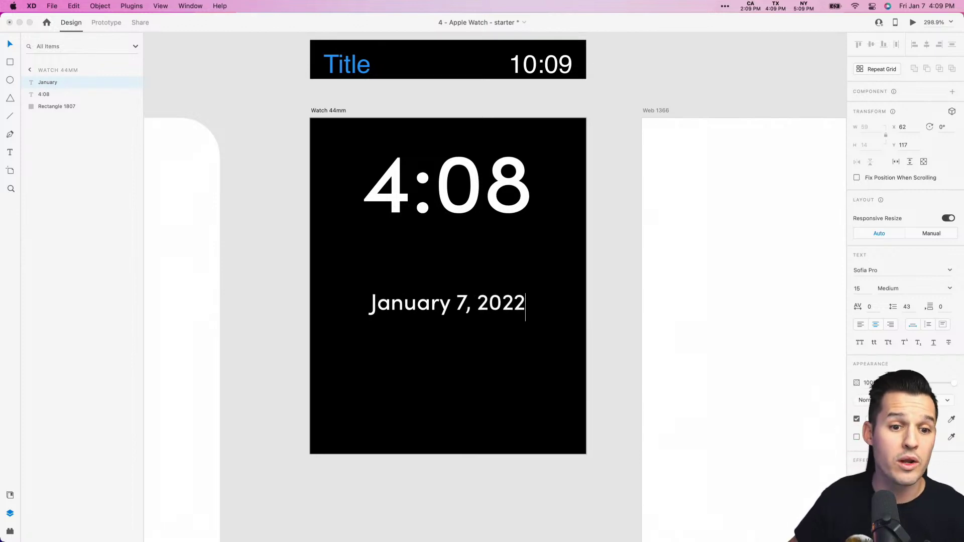
{"action": "key", "text": "Escape"}
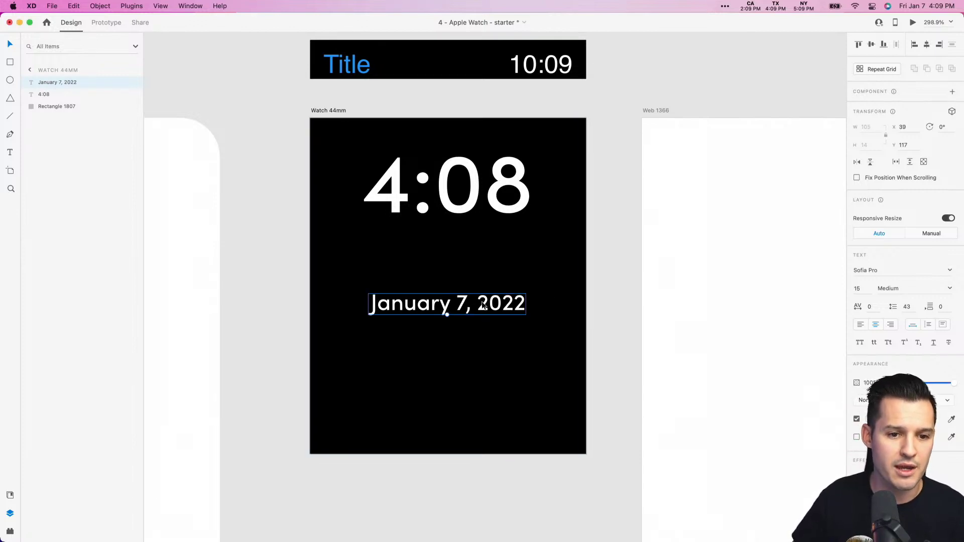
- Duplicate the date text just above itself at Y 96 and change the copy to "Friday"
{"action": "left_click_drag", "start_coordinate": [483, 305], "coordinate": [483, 271]}
{"action": "double_click", "coordinate": [483, 271]}
{"action": "key", "text": "super+a"}
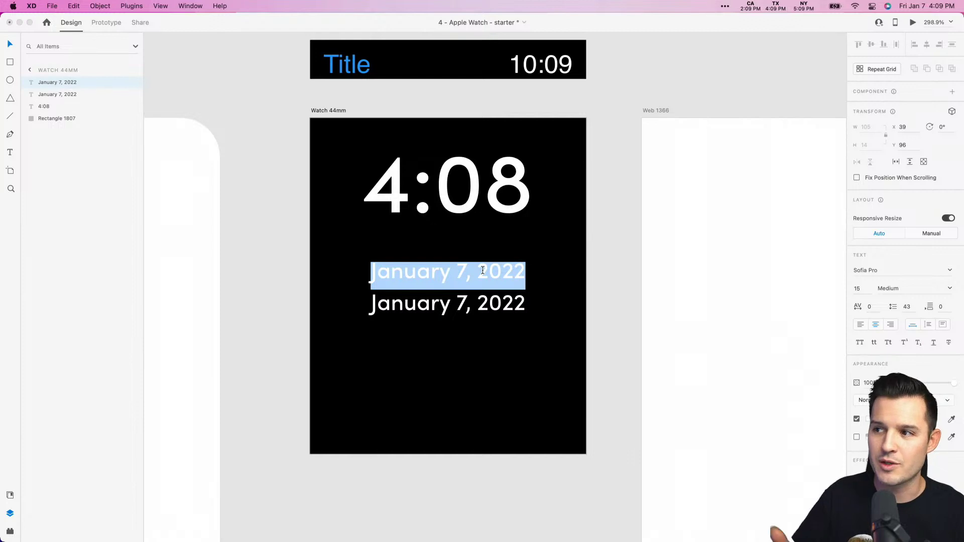
{"action": "type", "text": "Friday"}
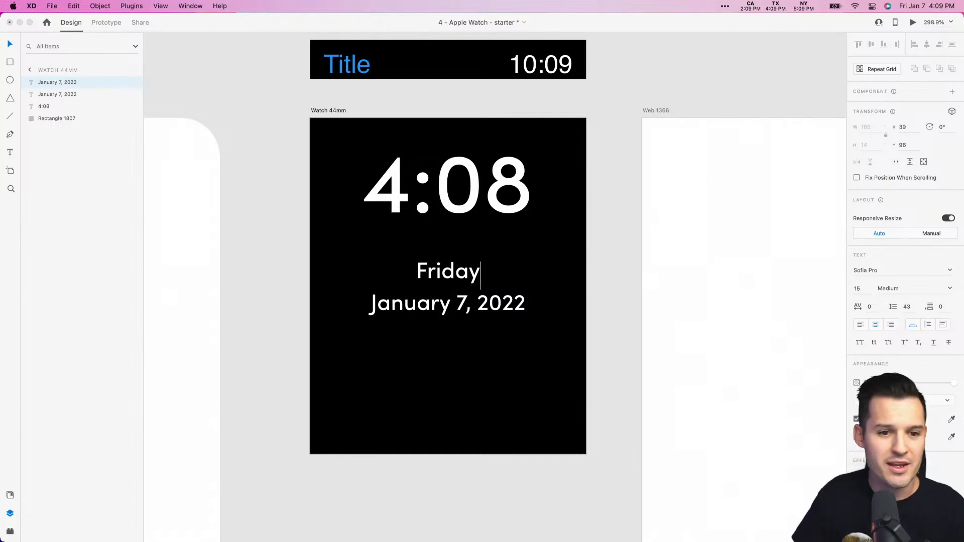
{"action": "key", "text": "Escape"}
- Set the January 7, 2022 text to size 13 and lower its opacity to about 44%
{"action": "left_click", "coordinate": [447, 304]}
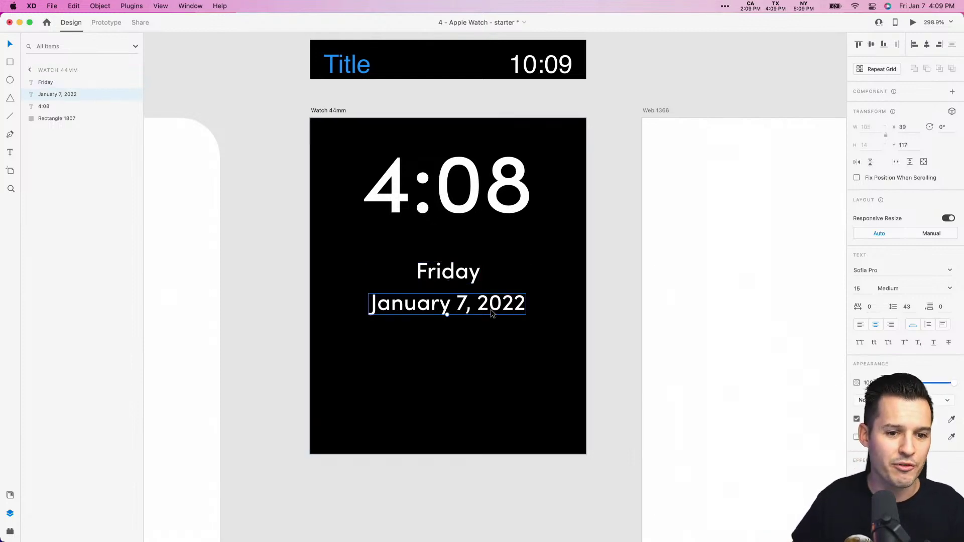
{"action": "left_click", "coordinate": [857, 288]}
{"action": "type", "text": "13"}
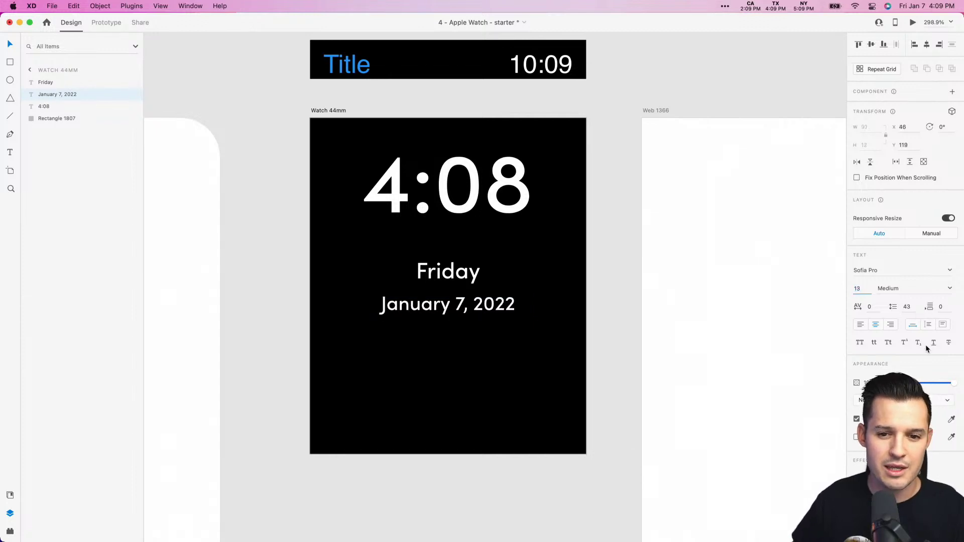
{"action": "key", "text": "Return"}
{"action": "key", "text": "4"}
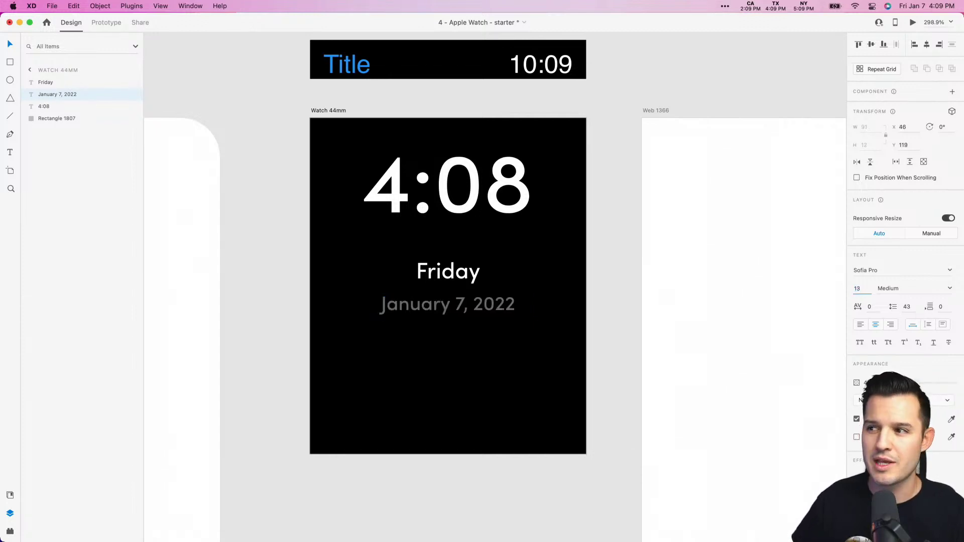
{"action": "left_click_drag", "start_coordinate": [916, 384], "coordinate": [915, 386]}
- Nudge the January 7, 2022 text up slightly, closer to the Friday text
{"action": "left_click", "coordinate": [511, 357]}
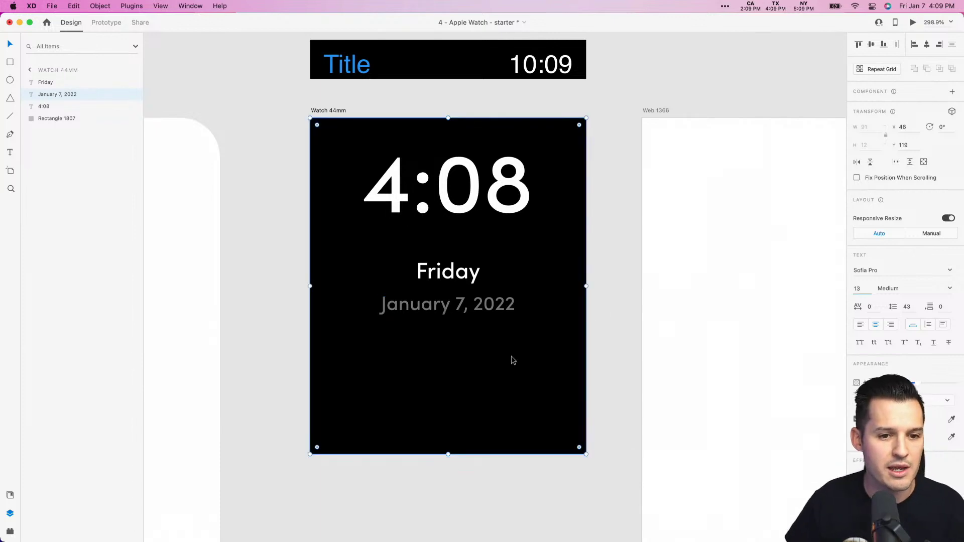
{"action": "left_click", "coordinate": [605, 354]}
{"action": "left_click", "coordinate": [512, 309]}
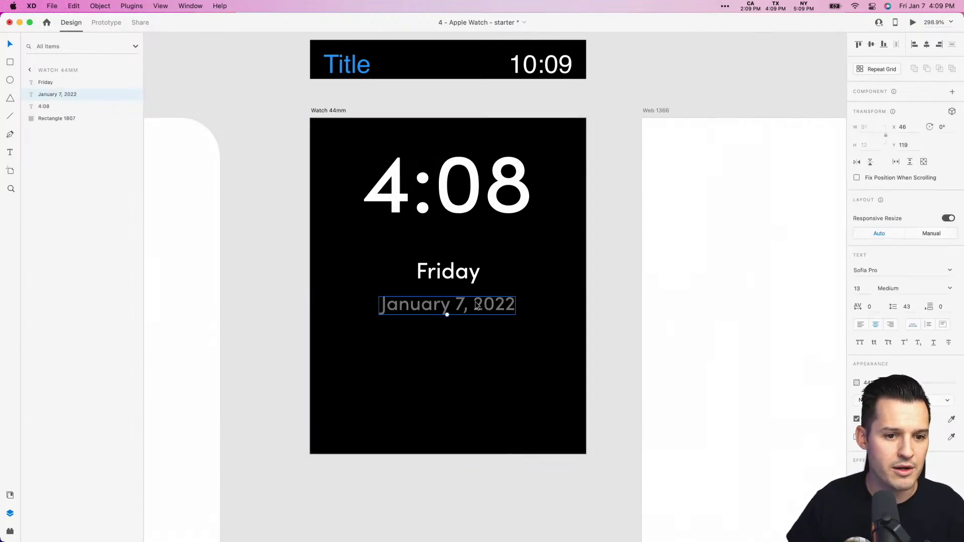
{"action": "left_click", "coordinate": [546, 223]}
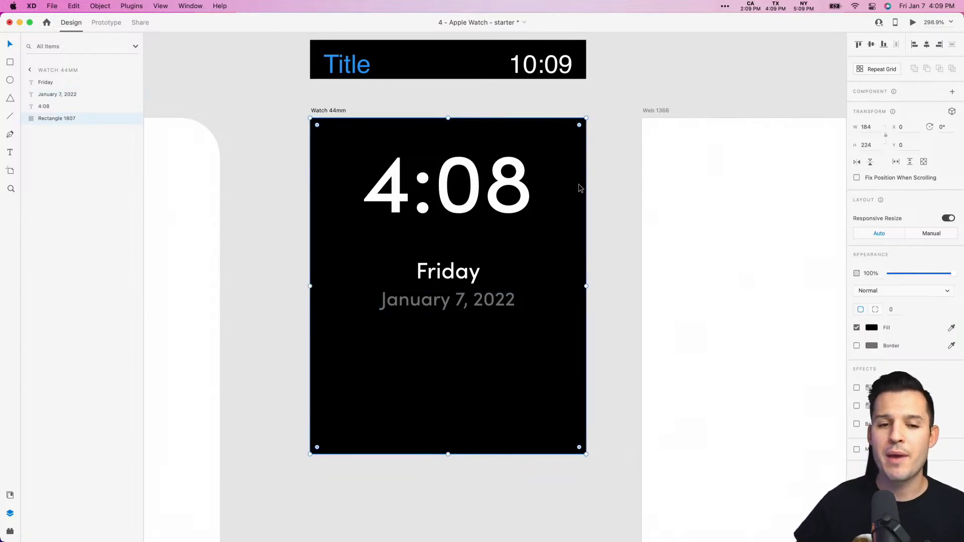
- Fill the Watch 44mm artboard with black sampled from the background rectangle, then return the displaced rectangle to Y 0
{"action": "left_click_drag", "start_coordinate": [587, 201], "coordinate": [593, 308]}
{"action": "key", "text": "super+z"}
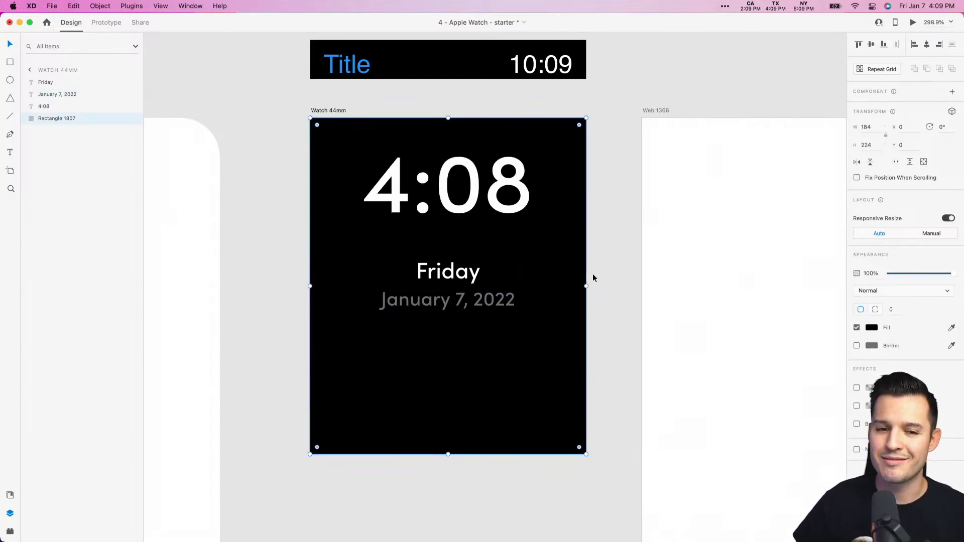
{"action": "left_click_drag", "start_coordinate": [570, 161], "coordinate": [572, 439]}
{"action": "left_click", "coordinate": [335, 111]}
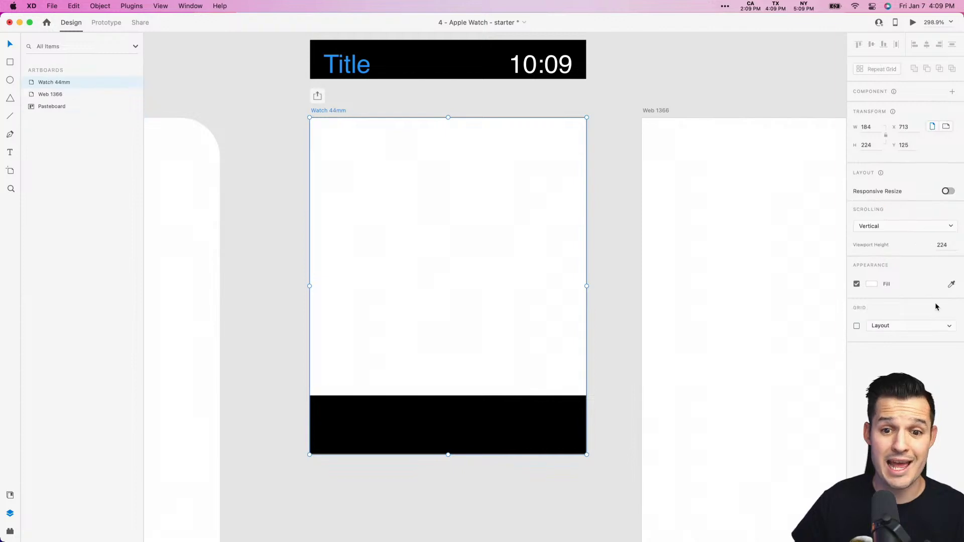
{"action": "left_click", "coordinate": [951, 284]}
{"action": "left_click", "coordinate": [550, 440]}
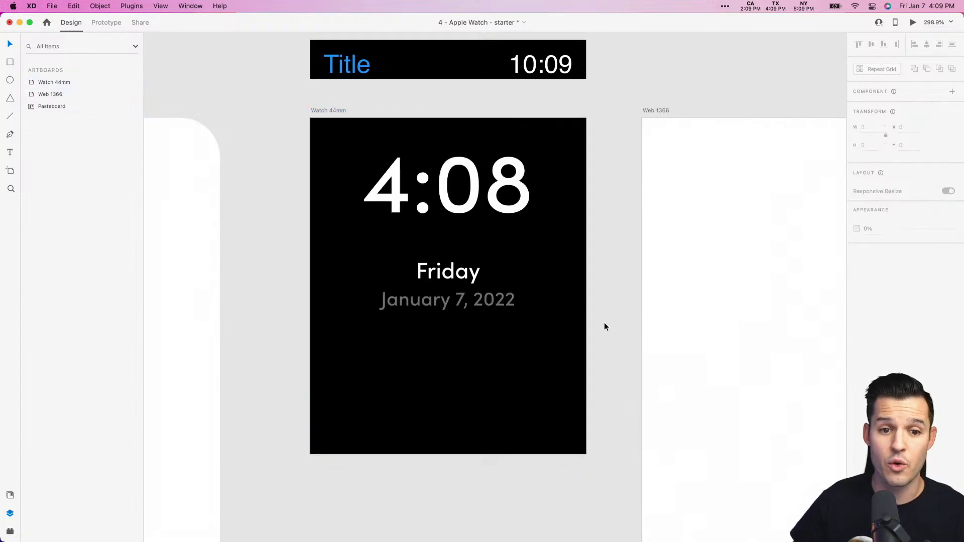
{"action": "left_click_drag", "start_coordinate": [546, 448], "coordinate": [552, 169]}
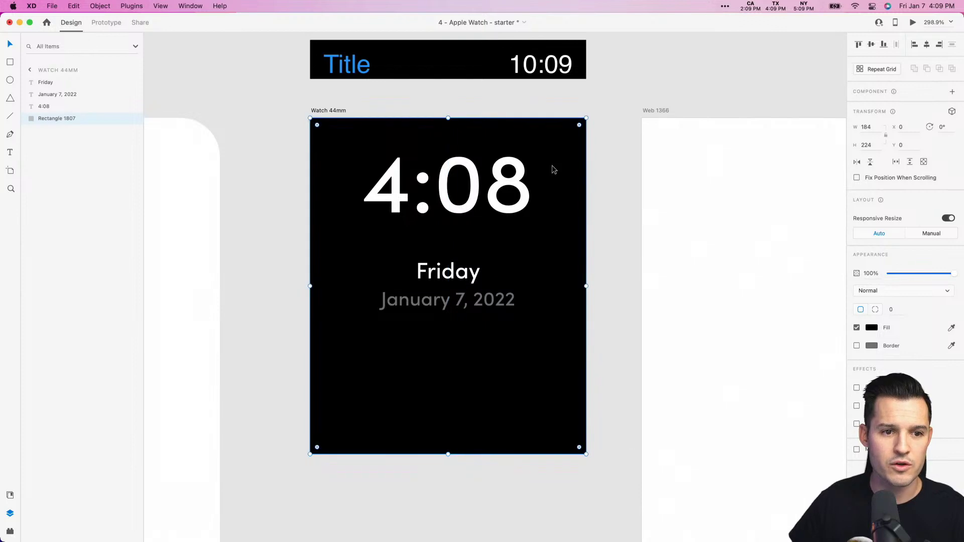
- Rename the watch artboard's black background rectangle "bg" and lock it
{"action": "double_click", "coordinate": [56, 119]}
{"action": "type", "text": "bg"}
{"action": "key", "text": "Return"}
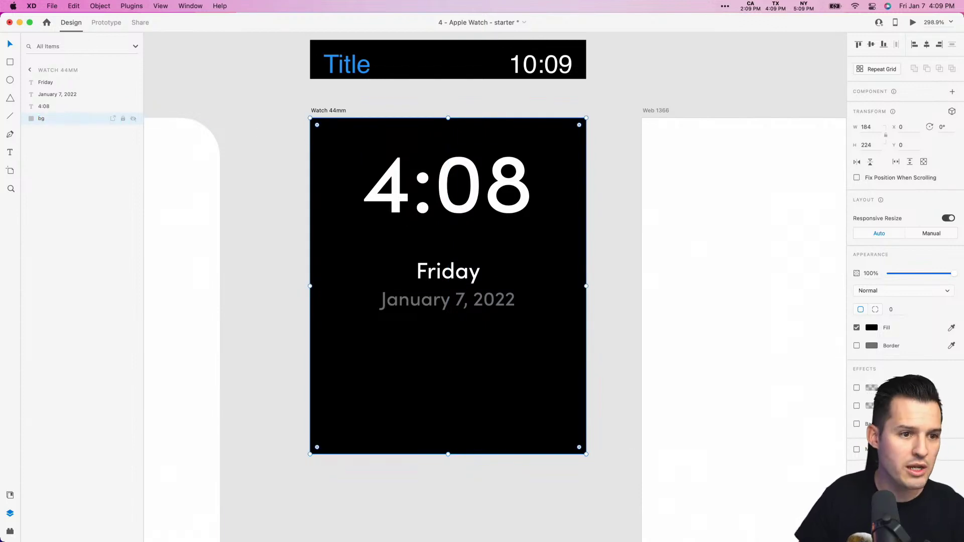
{"action": "key", "text": "Escape"}
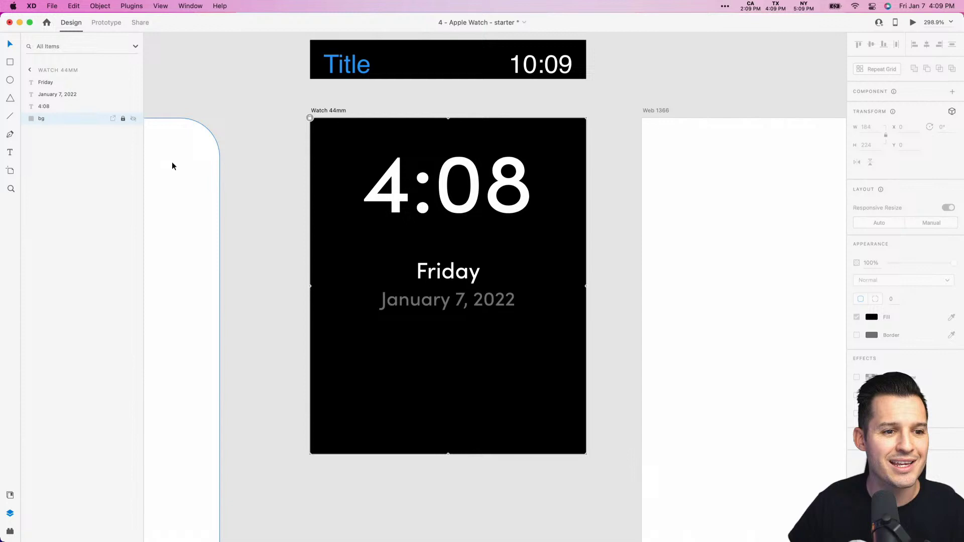
{"action": "left_click", "coordinate": [254, 126]}
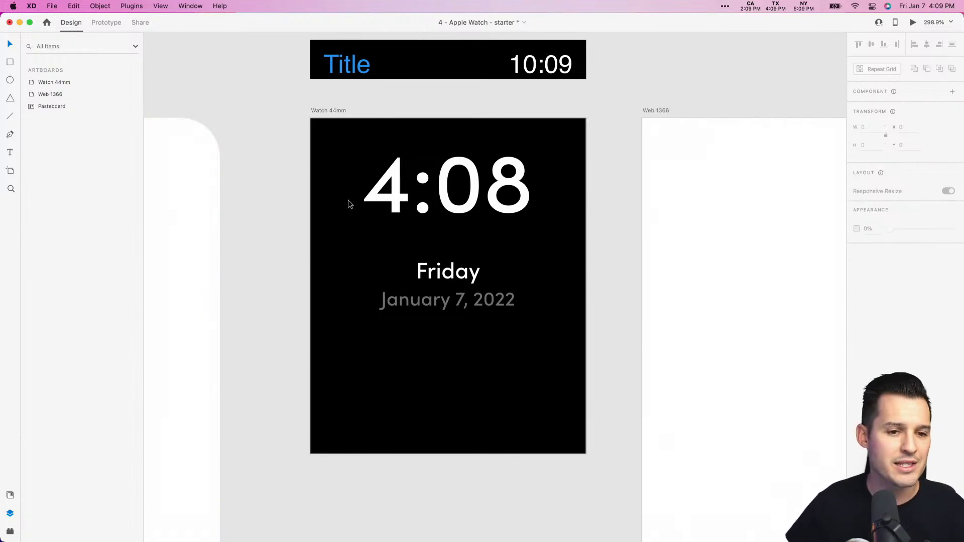
- Draw a rectangle about 78 × 49 below the date, near the artboard's left edge, and remove its border
{"action": "key", "text": "r"}
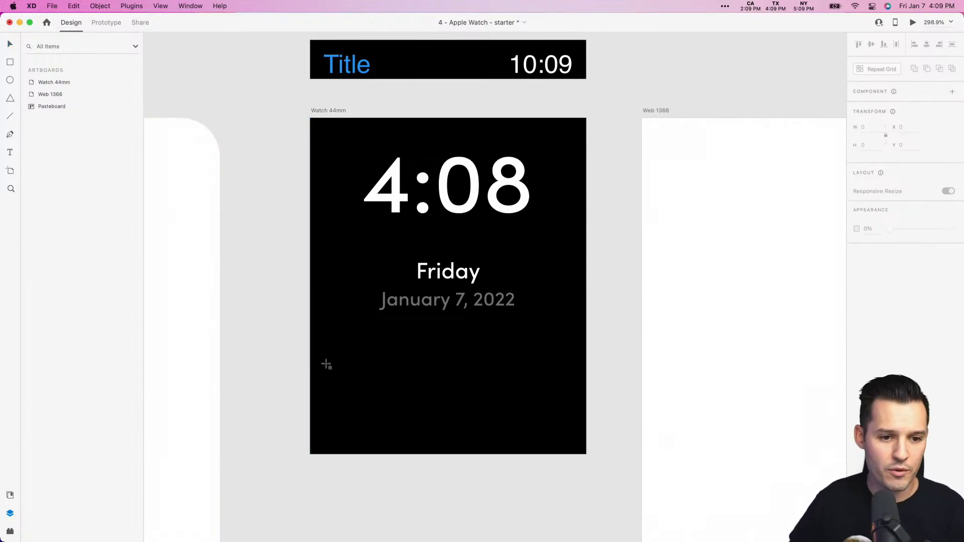
{"action": "mouse_move", "coordinate": [329, 353]}
{"action": "left_mouse_down"}
{"action": "mouse_move", "coordinate": [381, 396]}
{"action": "mouse_move", "coordinate": [446, 427]}
{"action": "left_mouse_up"}
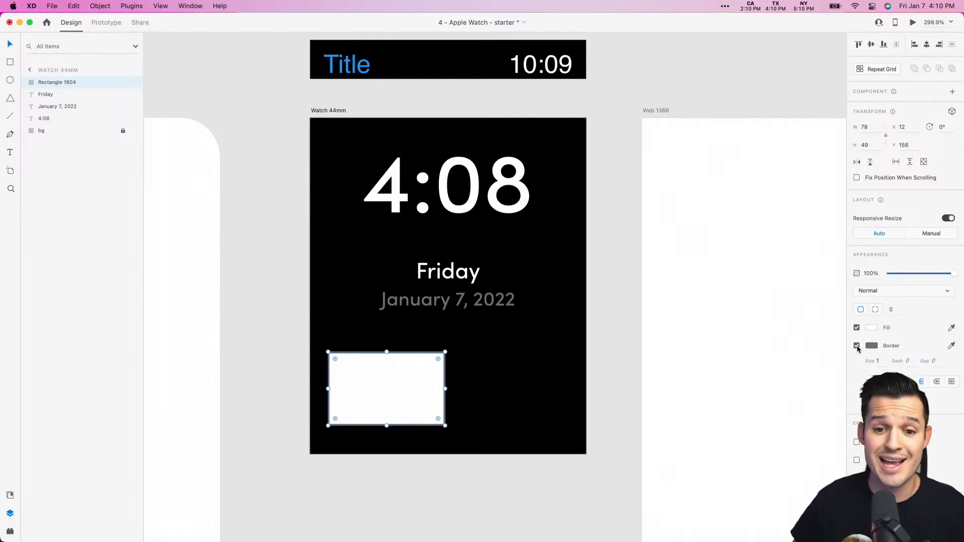
{"action": "left_click", "coordinate": [856, 346]}
- Fill the new rectangle with the blue sampled from the status bar's Title text and round its corners to 5
{"action": "left_click", "coordinate": [950, 327]}
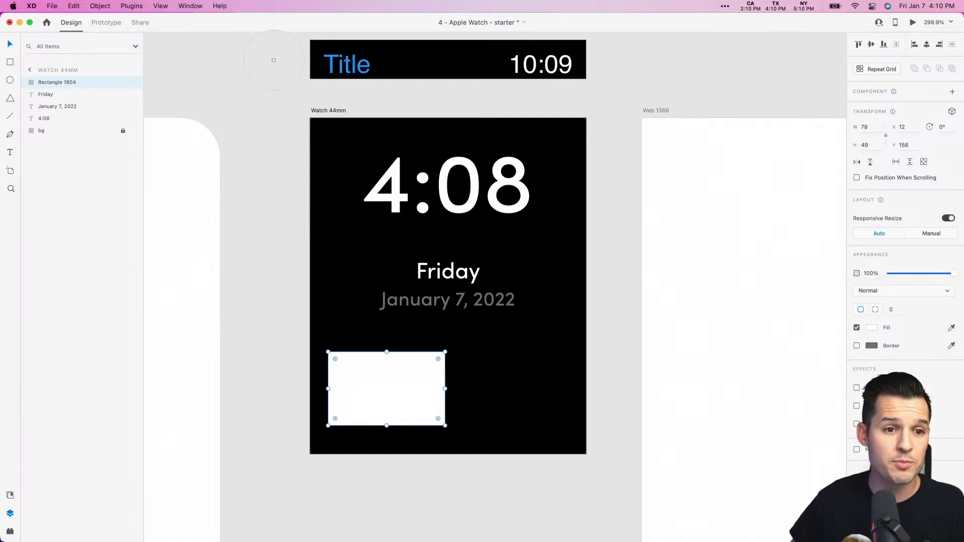
{"action": "left_click", "coordinate": [331, 66]}
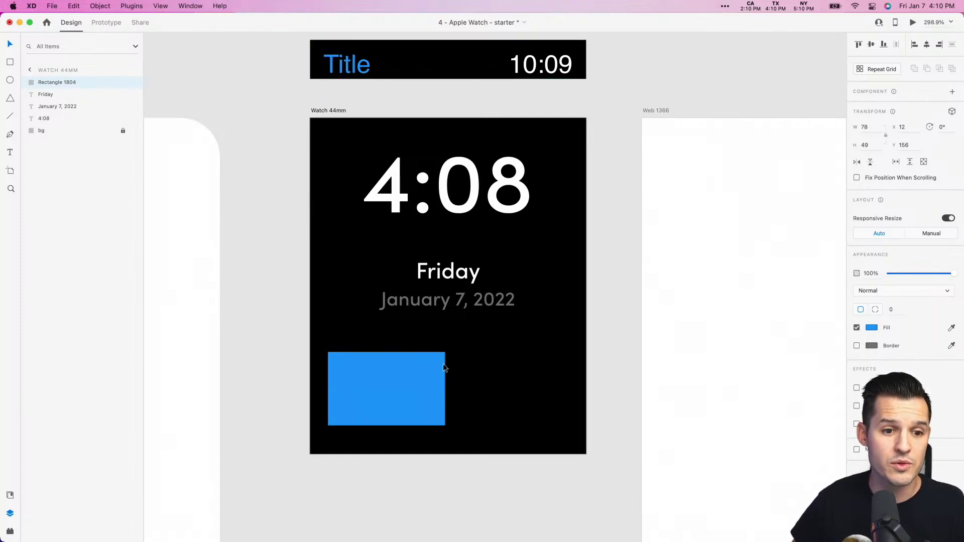
{"action": "left_click", "coordinate": [400, 401]}
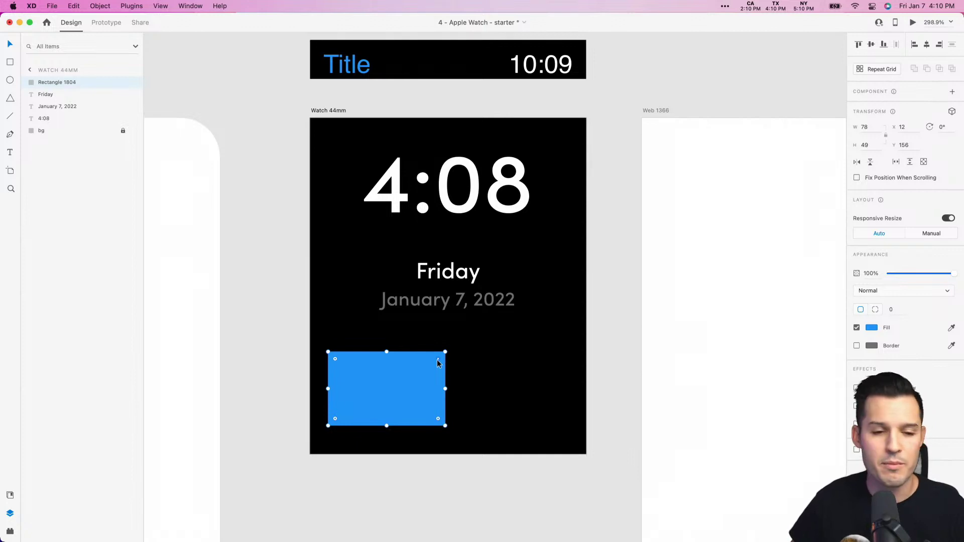
{"action": "left_click_drag", "start_coordinate": [437, 360], "coordinate": [438, 359]}
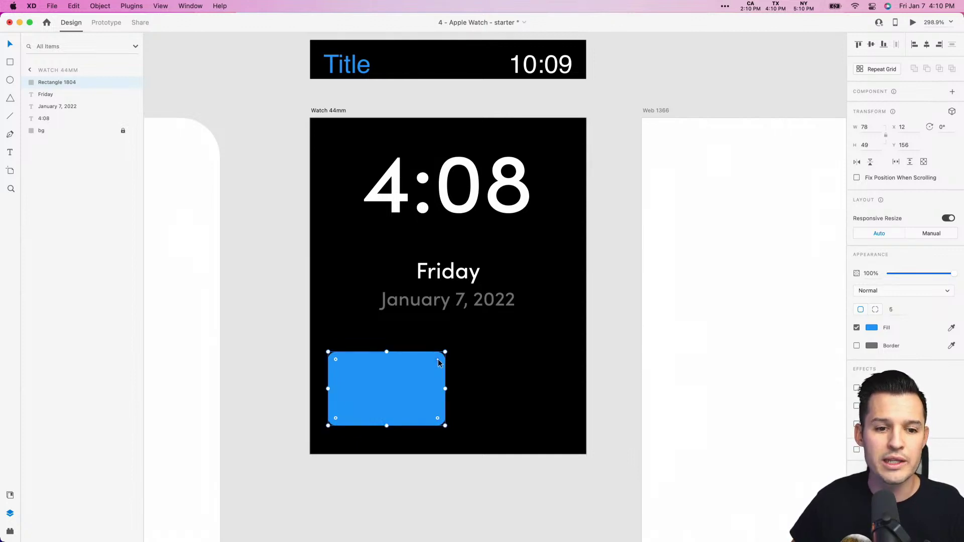
- Make three copies of the blue rectangle on the pasteboard above the status bar: two side by side and one above the right-hand copy
{"action": "scroll", "coordinate": [410, 370], "scroll_direction": "up", "scroll_amount": 3}
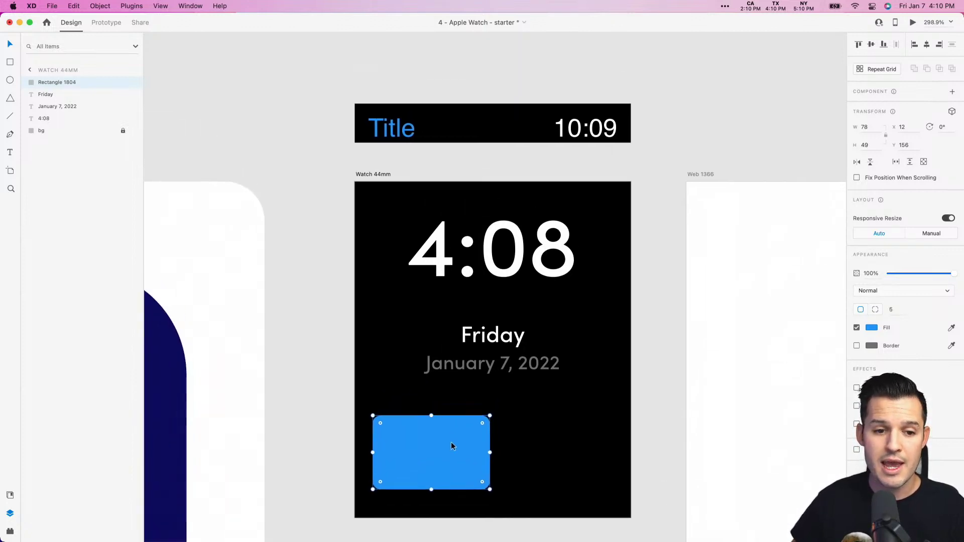
{"action": "left_click_drag", "start_coordinate": [451, 442], "coordinate": [588, 126], "text": "alt"}
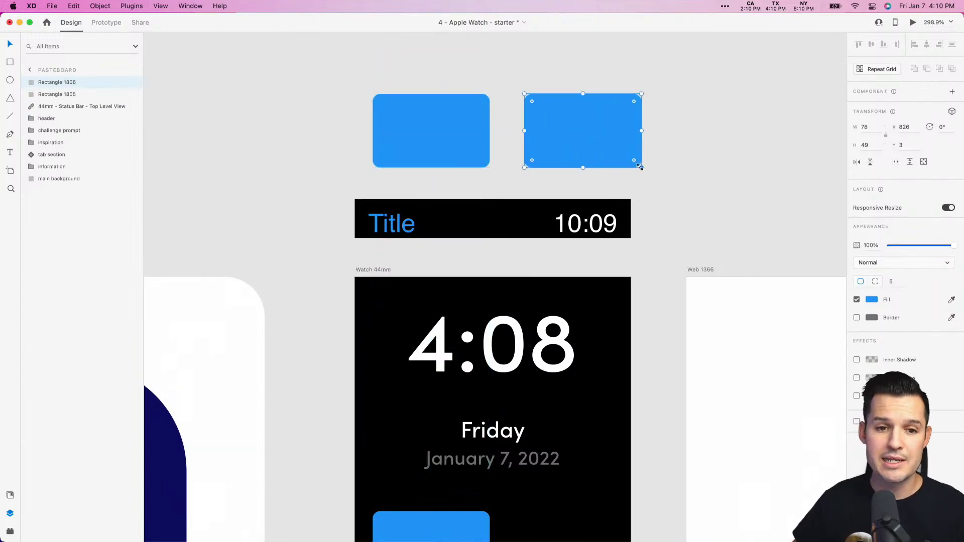
{"action": "left_click_drag", "start_coordinate": [596, 136], "coordinate": [595, 53], "text": "alt"}
{"action": "scroll", "coordinate": [582, 90], "scroll_direction": "up", "scroll_amount": 3}
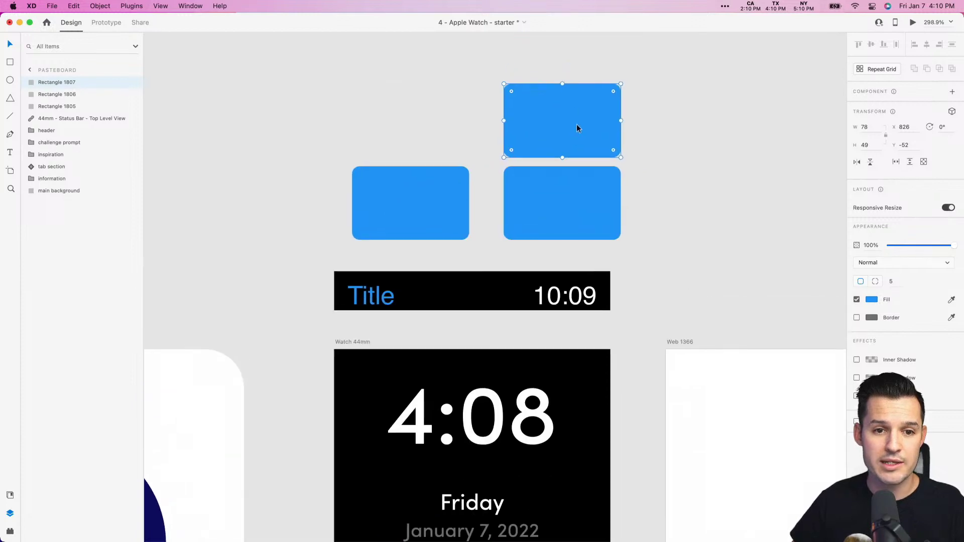
- Fill the uppermost copy with white, place it over the right-hand blue rectangle and set its opacity to 60%
{"action": "left_click", "coordinate": [871, 300]}
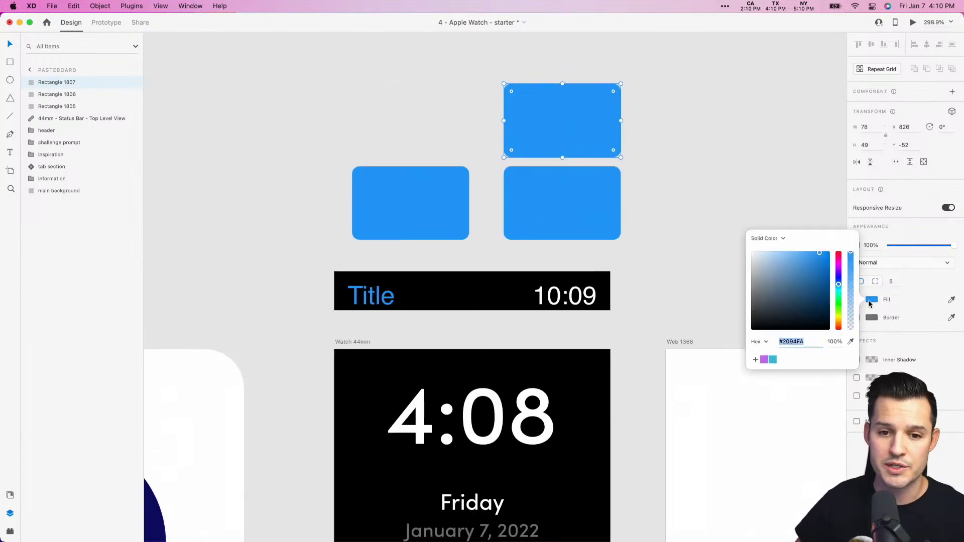
{"action": "left_click_drag", "start_coordinate": [804, 306], "coordinate": [728, 217]}
{"action": "left_click", "coordinate": [709, 190]}
{"action": "left_click_drag", "start_coordinate": [544, 113], "coordinate": [547, 193]}
{"action": "left_click_drag", "start_coordinate": [949, 246], "coordinate": [927, 245]}
{"action": "left_click", "coordinate": [650, 171]}
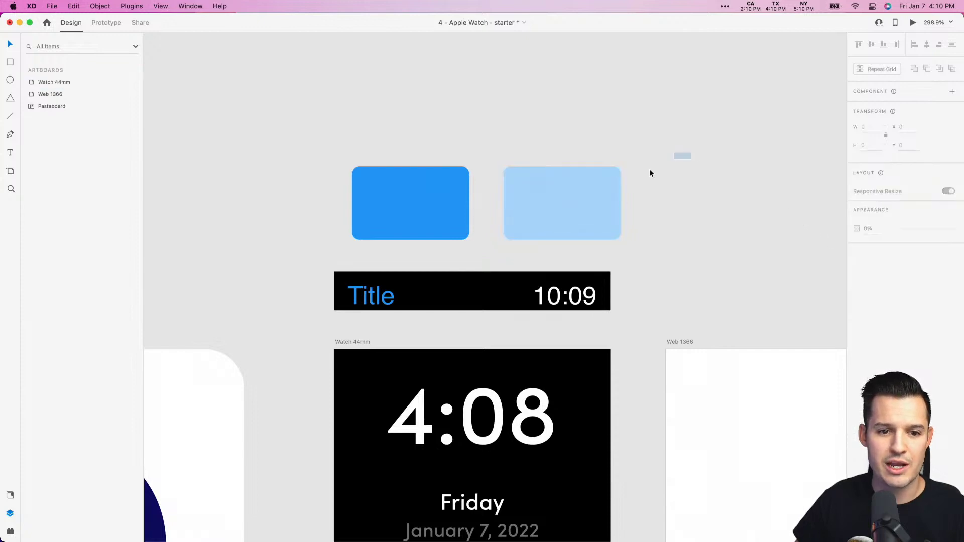
- Duplicate the light blue overlaid pair to its right at Y 3 and set the copied white overlay's opacity to 75%
{"action": "left_click_drag", "start_coordinate": [649, 173], "coordinate": [563, 223]}
{"action": "left_click", "coordinate": [711, 208]}
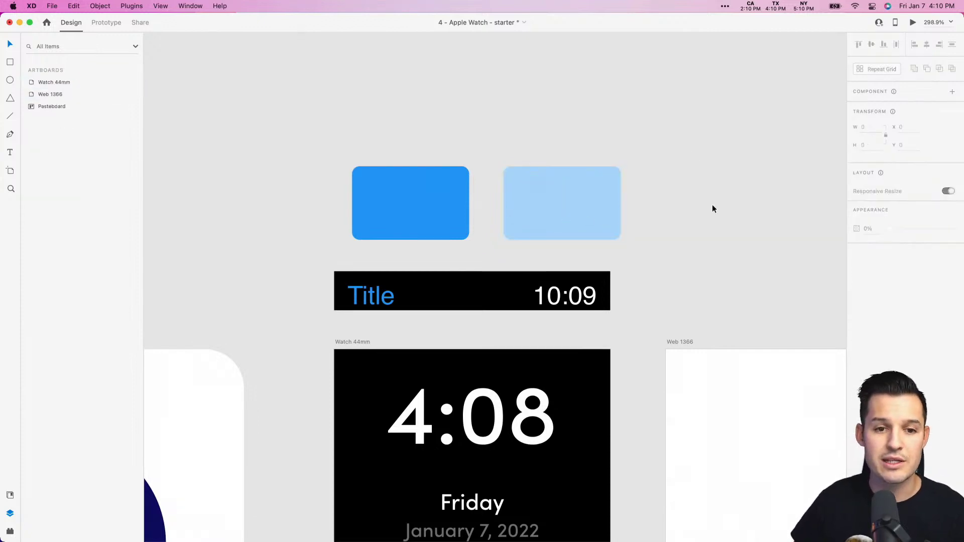
{"action": "left_click_drag", "start_coordinate": [684, 173], "coordinate": [666, 209]}
{"action": "left_click", "coordinate": [712, 121]}
{"action": "left_click", "coordinate": [728, 196]}
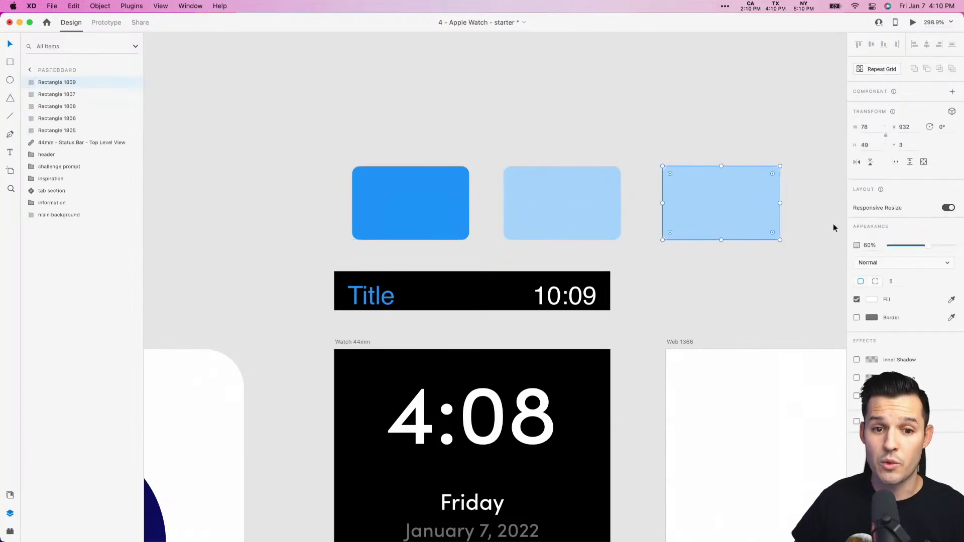
{"action": "left_click_drag", "start_coordinate": [927, 247], "coordinate": [934, 249]}
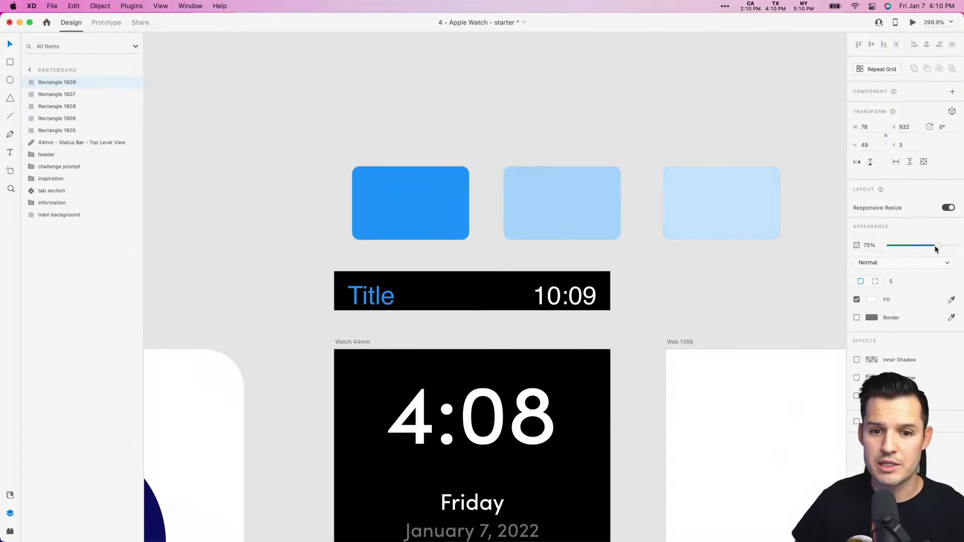
- Duplicate the lightest blue rectangle together with its white overlay further along the row, at X 1027 and Y 3
{"action": "left_click", "coordinate": [755, 148]}
{"action": "scroll", "coordinate": [703, 141], "scroll_direction": "right", "scroll_amount": 5}
{"action": "left_click_drag", "start_coordinate": [653, 134], "coordinate": [694, 178]}
{"action": "scroll", "coordinate": [502, 125], "scroll_direction": "left", "scroll_amount": 5}
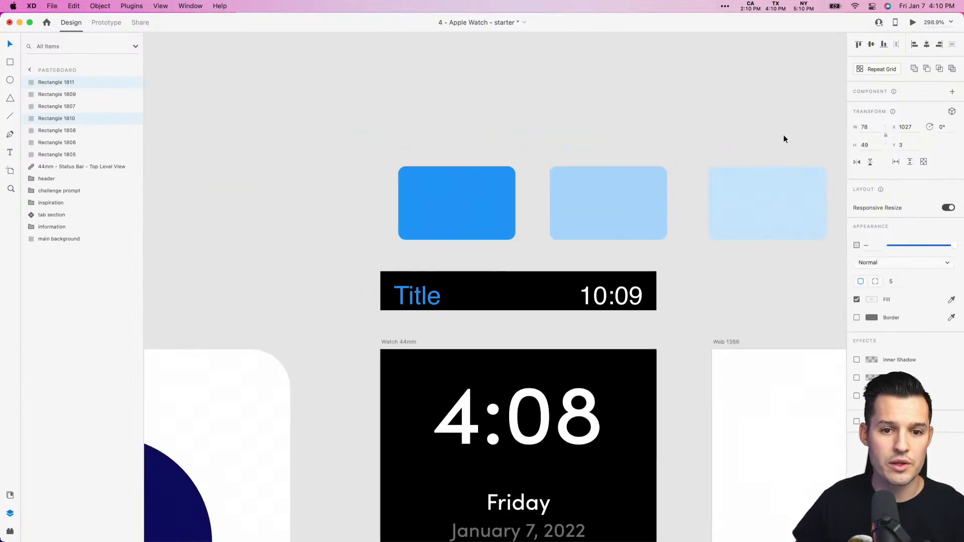
- Copy the pale blue overlaid pair to X 631, before the solid blue rectangle, and fill its overlay with black
{"action": "left_click_drag", "start_coordinate": [766, 202], "coordinate": [322, 209]}
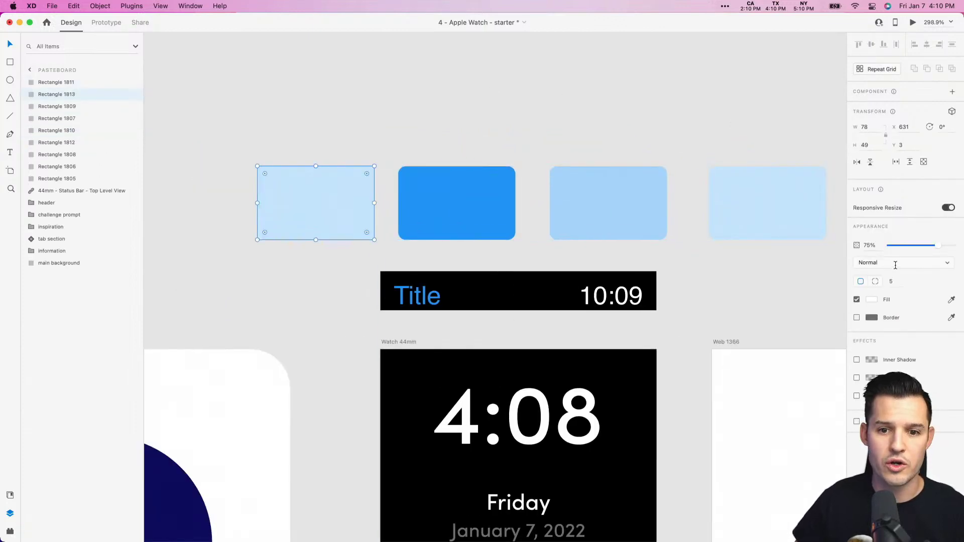
{"action": "left_click", "coordinate": [871, 300]}
{"action": "left_click", "coordinate": [763, 359]}
{"action": "left_click", "coordinate": [330, 118]}
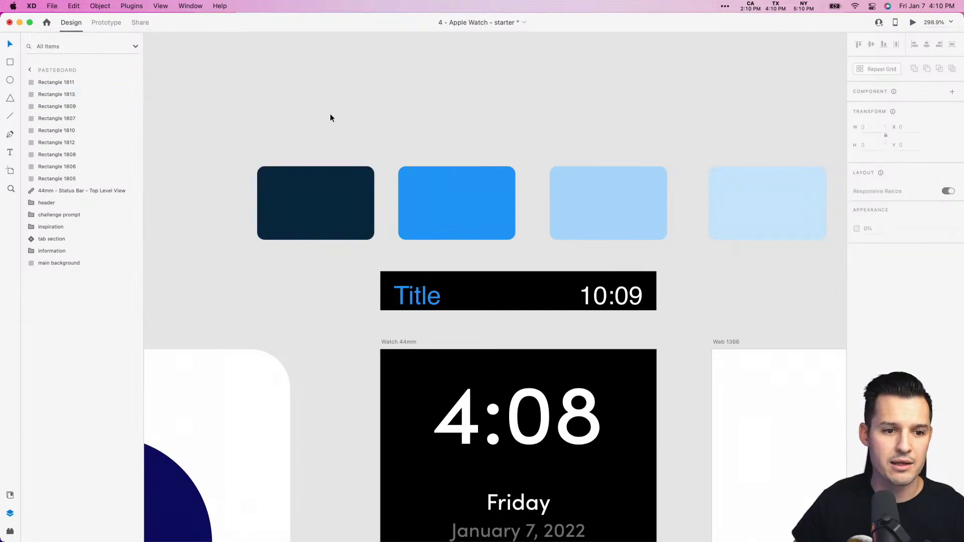
- Duplicate the dark overlaid pair at X 523 and raise the copied black overlay's opacity to about 94%
{"action": "scroll", "coordinate": [330, 118], "scroll_direction": "left", "scroll_amount": 5}
{"action": "left_click_drag", "start_coordinate": [441, 232], "coordinate": [306, 216]}
{"action": "left_click_drag", "start_coordinate": [937, 246], "coordinate": [953, 250]}
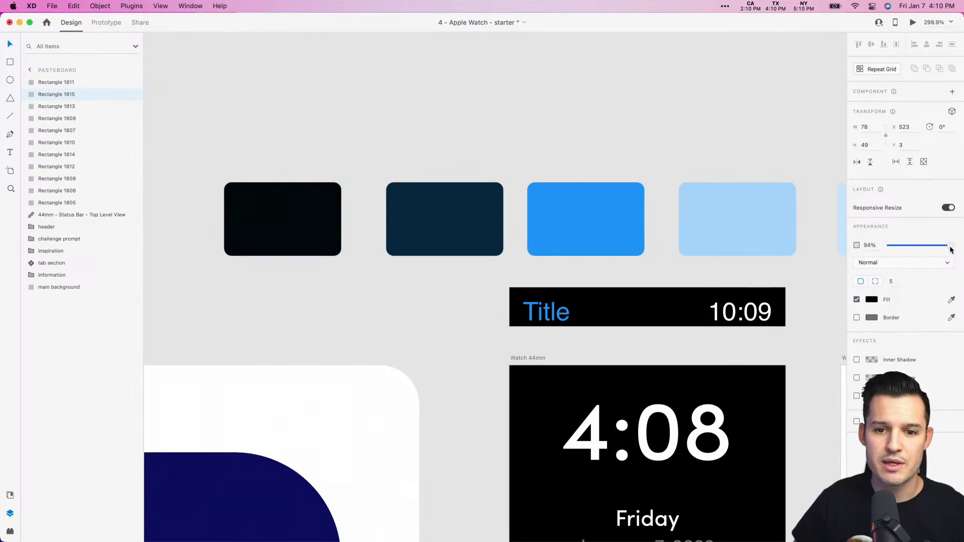
{"action": "left_click", "coordinate": [345, 134]}
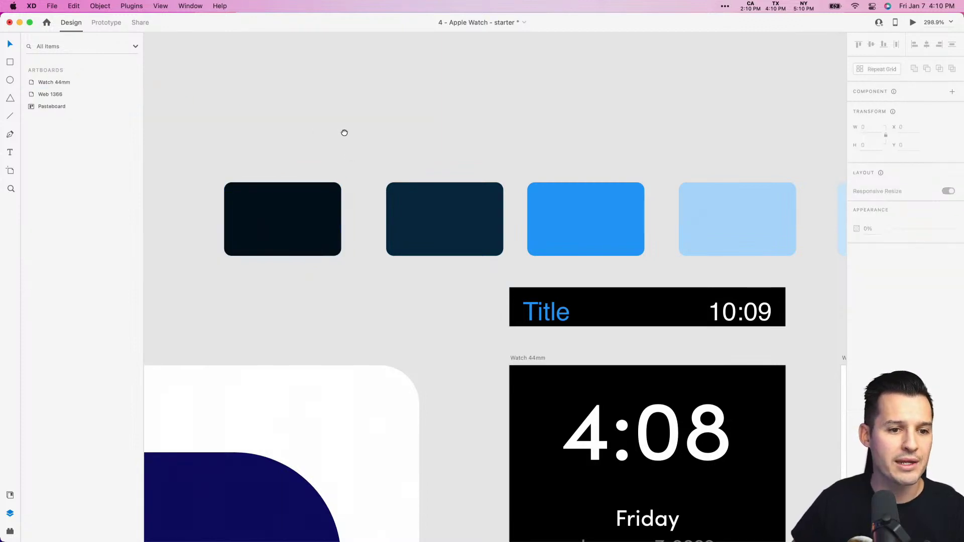
- Change the fill of the black overlay next to the solid blue rectangle to grey #838383 and its opacity to 92%
{"action": "scroll", "coordinate": [339, 120], "scroll_direction": "down", "scroll_amount": 2}
{"action": "scroll", "coordinate": [352, 201], "scroll_direction": "down", "scroll_amount": 4}
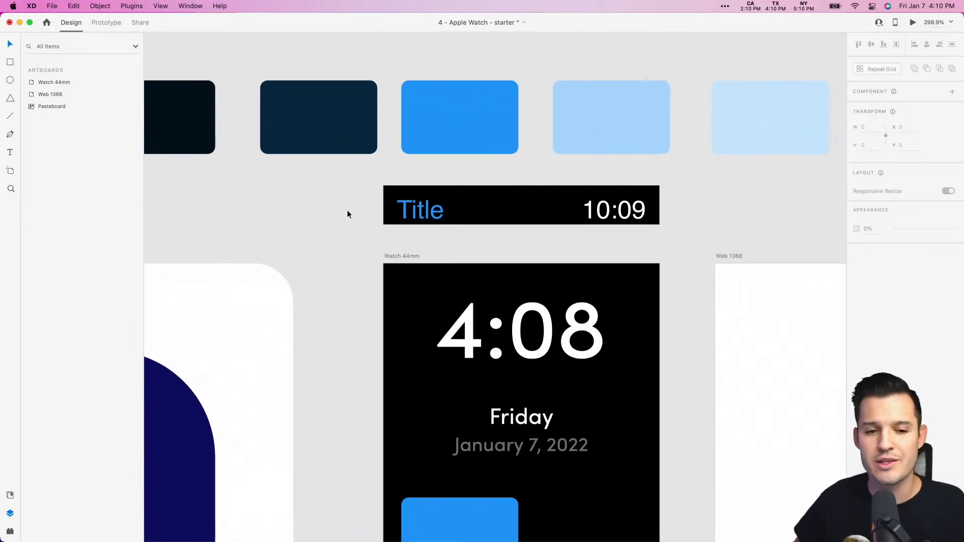
{"action": "scroll", "coordinate": [409, 257], "scroll_direction": "down", "scroll_amount": 5}
{"action": "left_click_drag", "start_coordinate": [409, 257], "coordinate": [390, 201]}
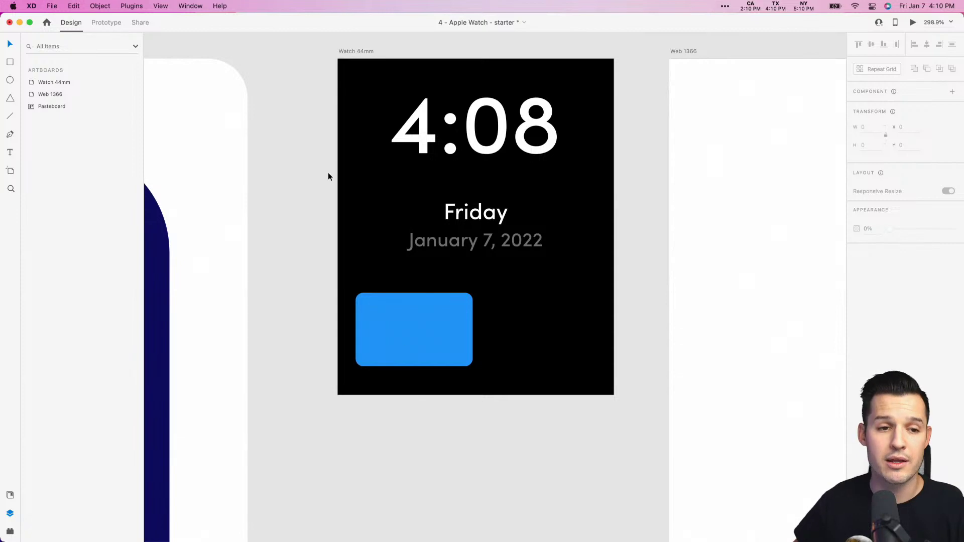
{"action": "scroll", "coordinate": [327, 176], "scroll_direction": "up", "scroll_amount": 10}
{"action": "left_click", "coordinate": [388, 203]}
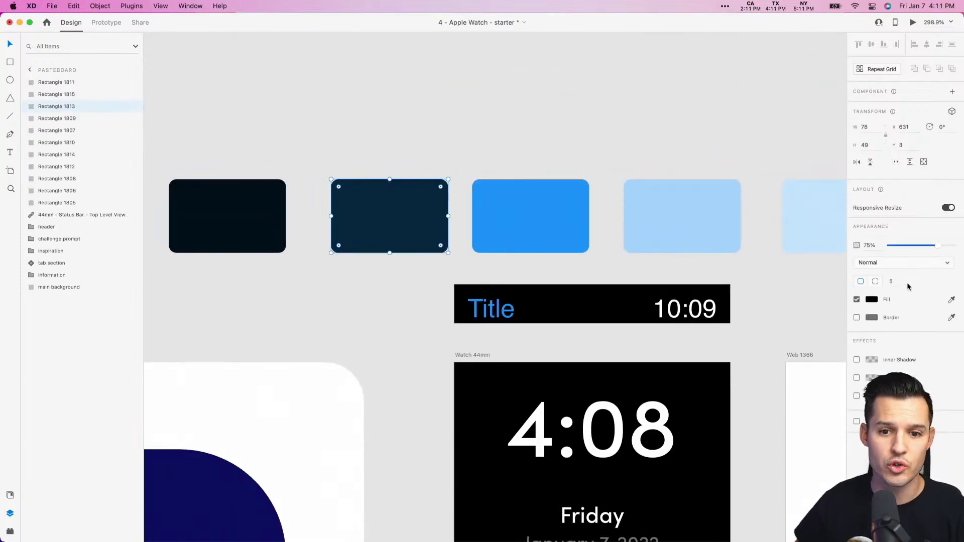
{"action": "left_click", "coordinate": [872, 300]}
{"action": "left_click_drag", "start_coordinate": [785, 315], "coordinate": [731, 293]}
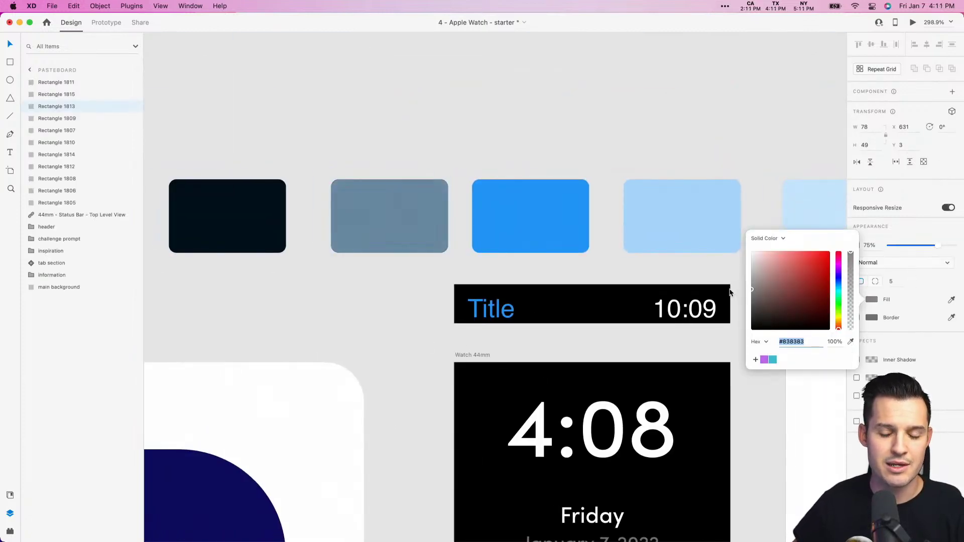
{"action": "left_click_drag", "start_coordinate": [941, 250], "coordinate": [946, 250]}
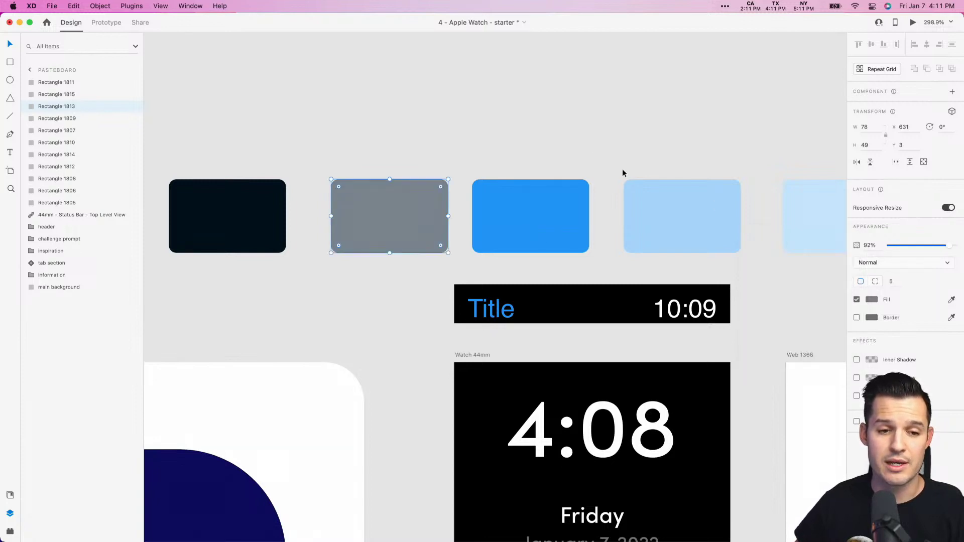
{"action": "left_click", "coordinate": [591, 144]}
- Fill the blue card on the watch artboard with the blue-grey sampled from the grey overlaid rectangle on the pasteboard
{"action": "scroll", "coordinate": [539, 380], "scroll_direction": "down", "scroll_amount": 3}
{"action": "left_click_drag", "start_coordinate": [538, 380], "coordinate": [532, 311]}
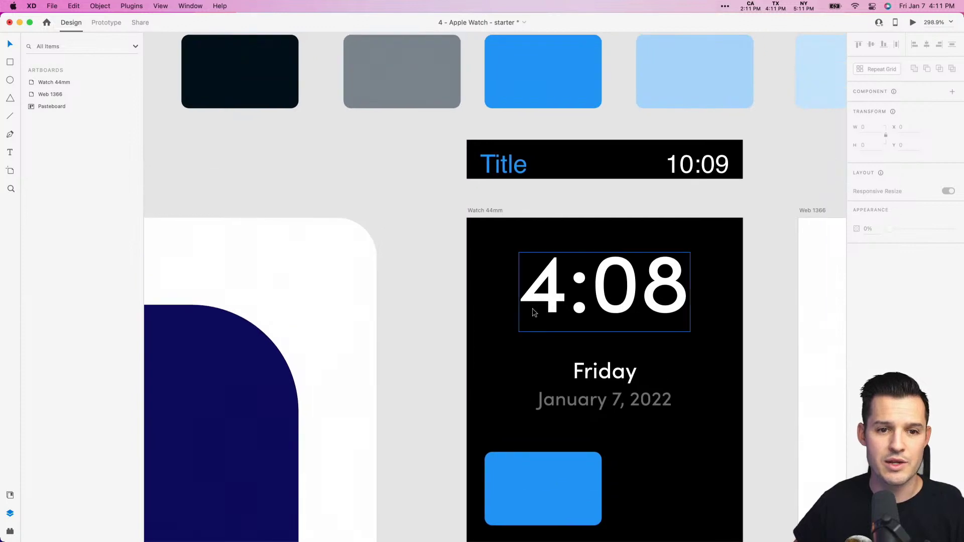
{"action": "left_click_drag", "start_coordinate": [667, 217], "coordinate": [692, 241]}
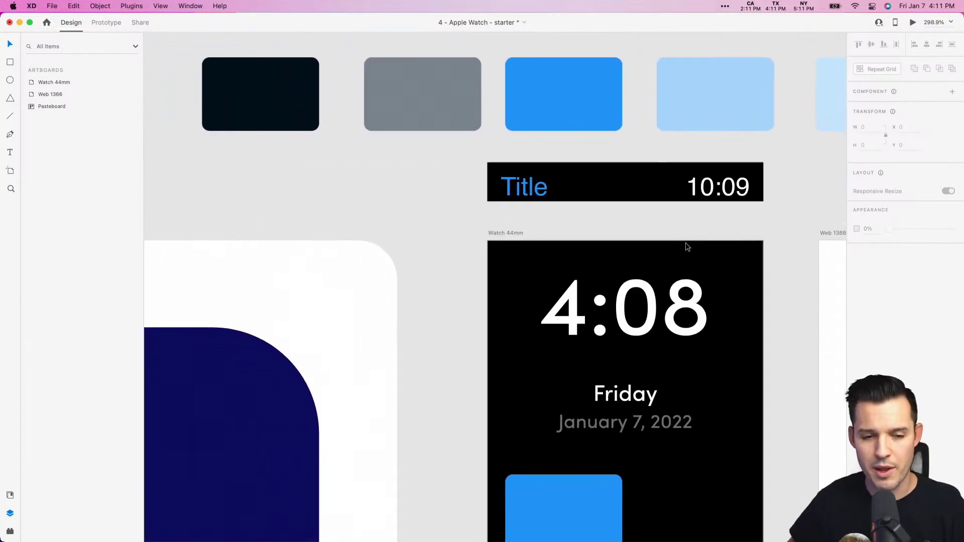
{"action": "scroll", "coordinate": [454, 333], "scroll_direction": "down", "scroll_amount": 4}
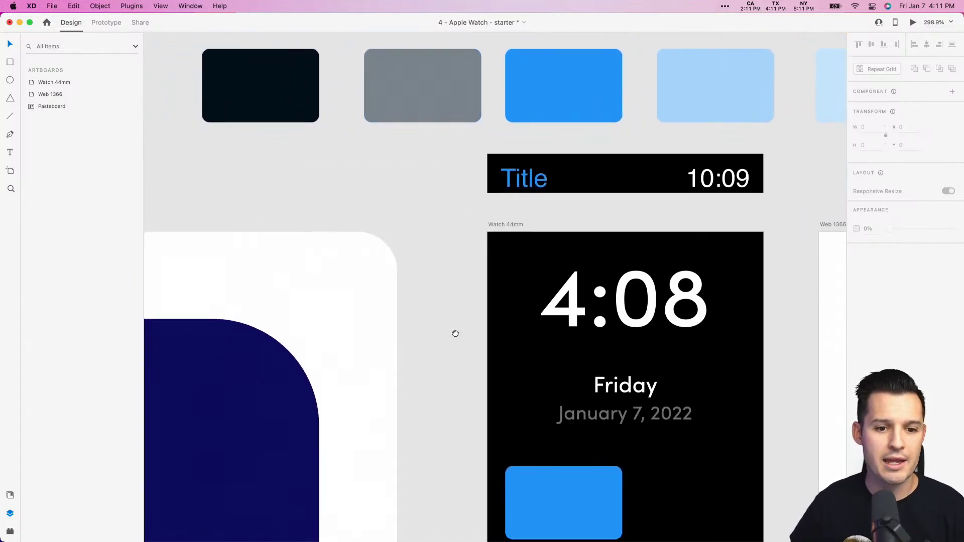
{"action": "left_click", "coordinate": [544, 434]}
{"action": "scroll", "coordinate": [547, 399], "scroll_direction": "up", "scroll_amount": 4}
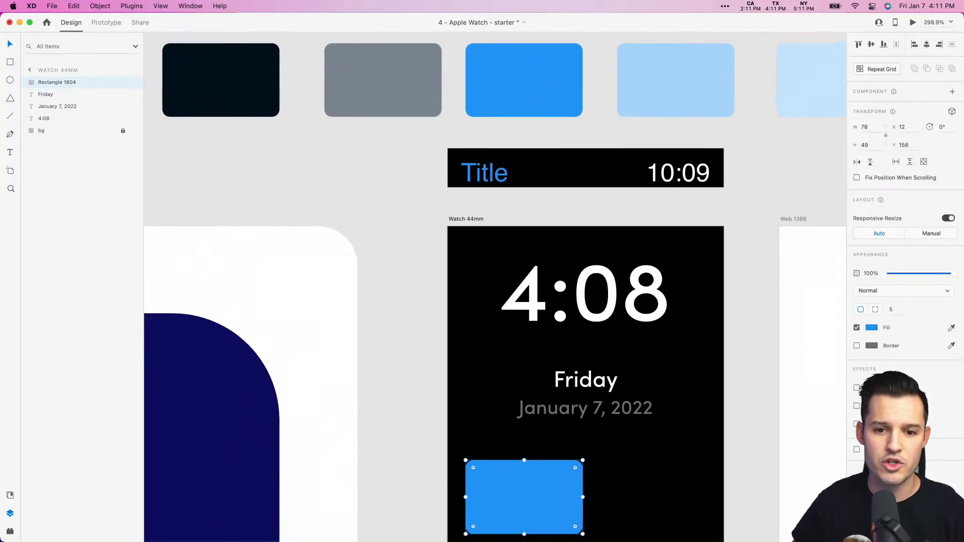
{"action": "left_click", "coordinate": [951, 328]}
{"action": "left_click", "coordinate": [382, 79]}
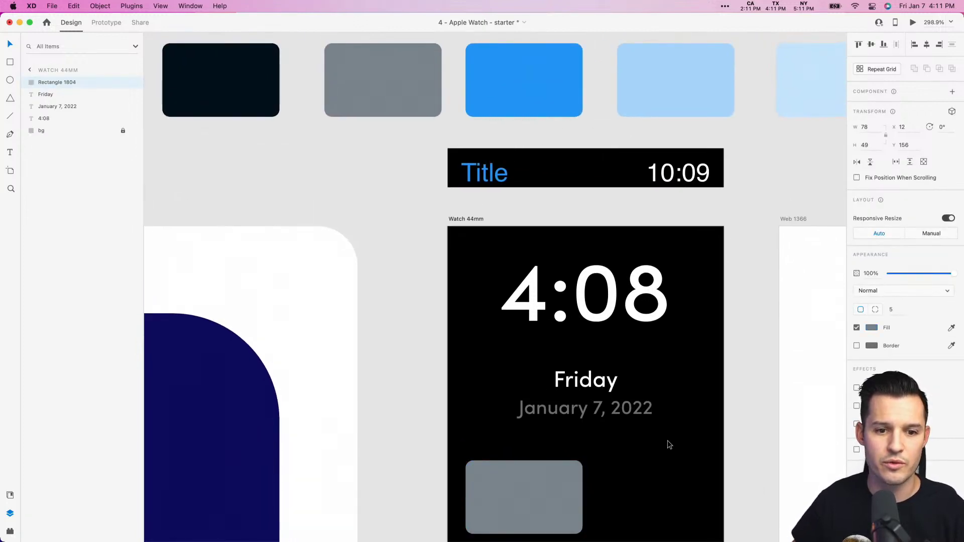
{"action": "left_click", "coordinate": [721, 448]}
{"action": "scroll", "coordinate": [682, 354], "scroll_direction": "down", "scroll_amount": 5}
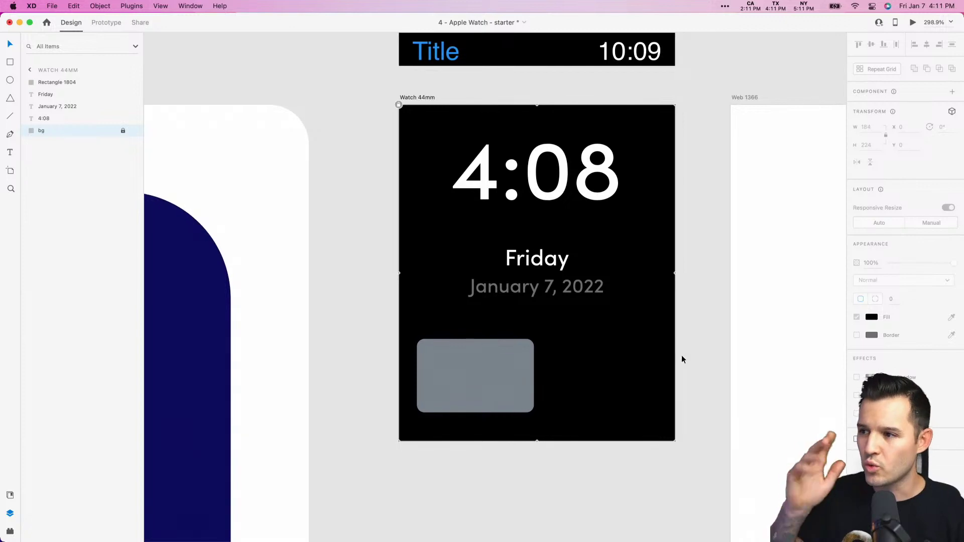
- Make the watch card's fill slightly bluer, using #768593
{"action": "left_click", "coordinate": [447, 365]}
{"action": "left_click", "coordinate": [872, 329]}
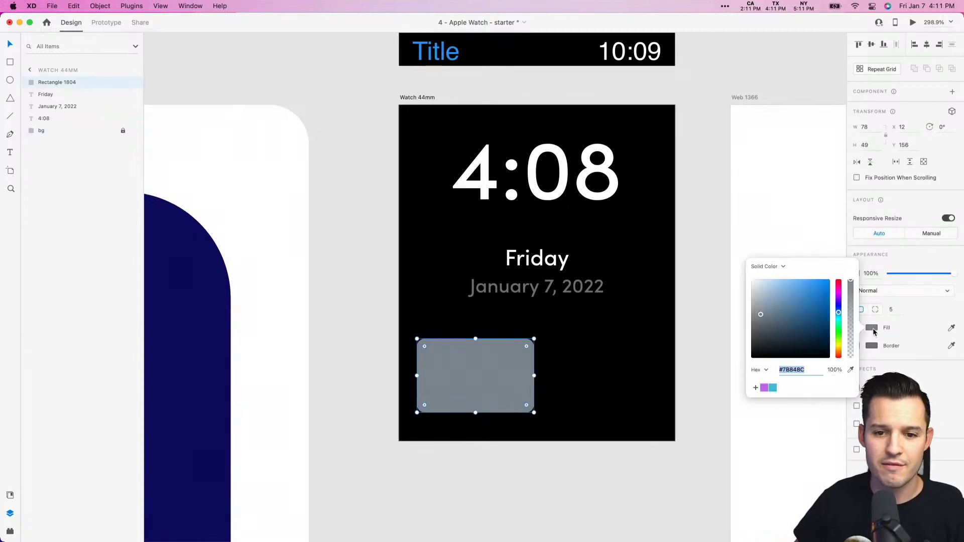
{"action": "left_click_drag", "start_coordinate": [766, 314], "coordinate": [765, 314]}
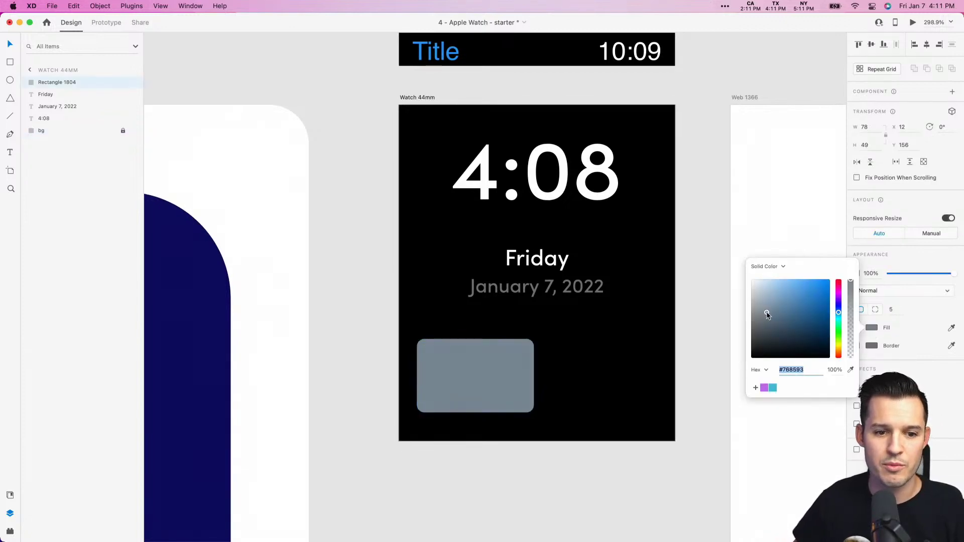
{"action": "left_click", "coordinate": [685, 371]}
- Duplicate the blue-grey card beside the original on the watch artboard, aligned at the same height
{"action": "scroll", "coordinate": [652, 340], "scroll_direction": "down", "scroll_amount": 1}
{"action": "scroll", "coordinate": [652, 340], "scroll_direction": "right", "scroll_amount": 1}
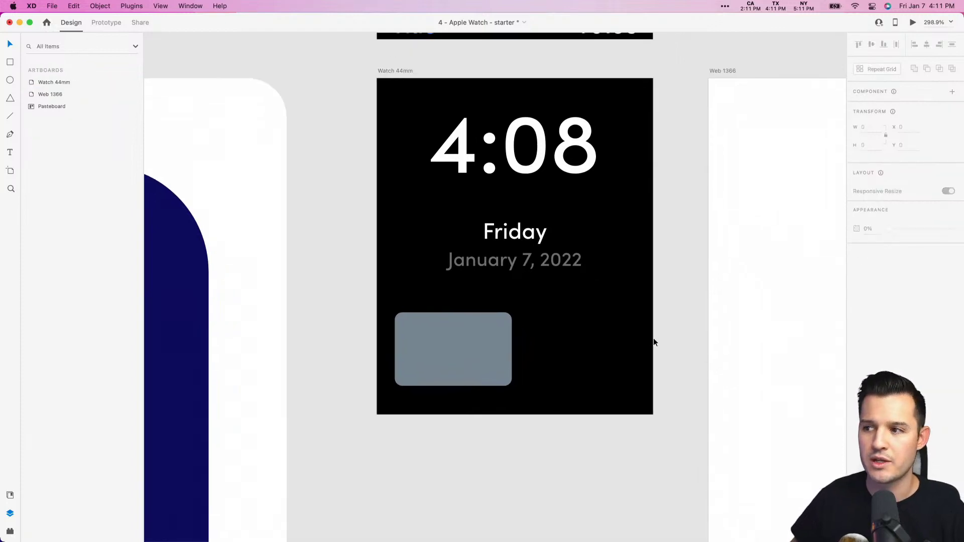
{"action": "left_click", "coordinate": [472, 351]}
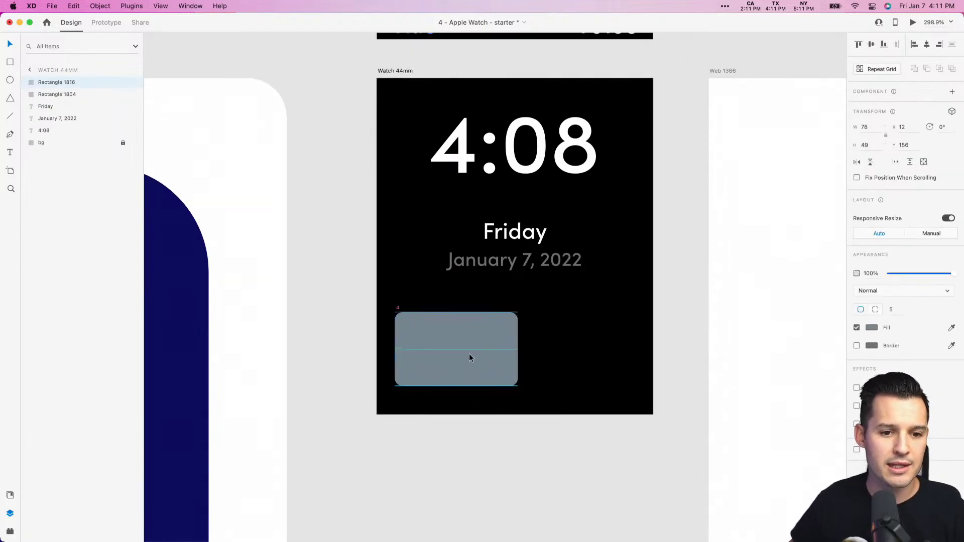
{"action": "left_click_drag", "start_coordinate": [469, 354], "coordinate": [558, 353]}
- Shrink both cards to a height of 46 with a wider gap between them, and shift the pair to X 13
{"action": "left_click", "coordinate": [452, 355], "text": "shift"}
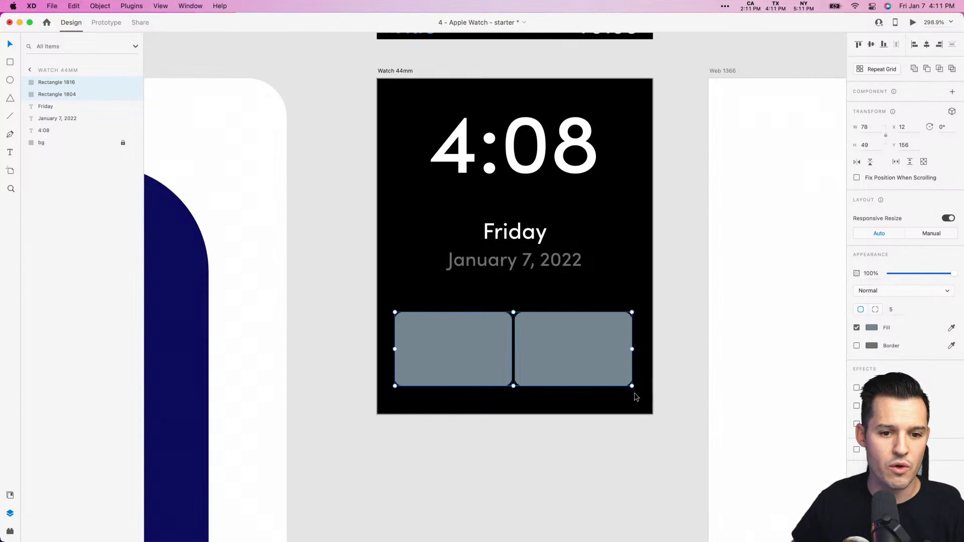
{"action": "left_click_drag", "start_coordinate": [633, 386], "coordinate": [613, 364]}
{"action": "left_click", "coordinate": [598, 364]}
{"action": "left_click", "coordinate": [466, 353], "text": "shift"}
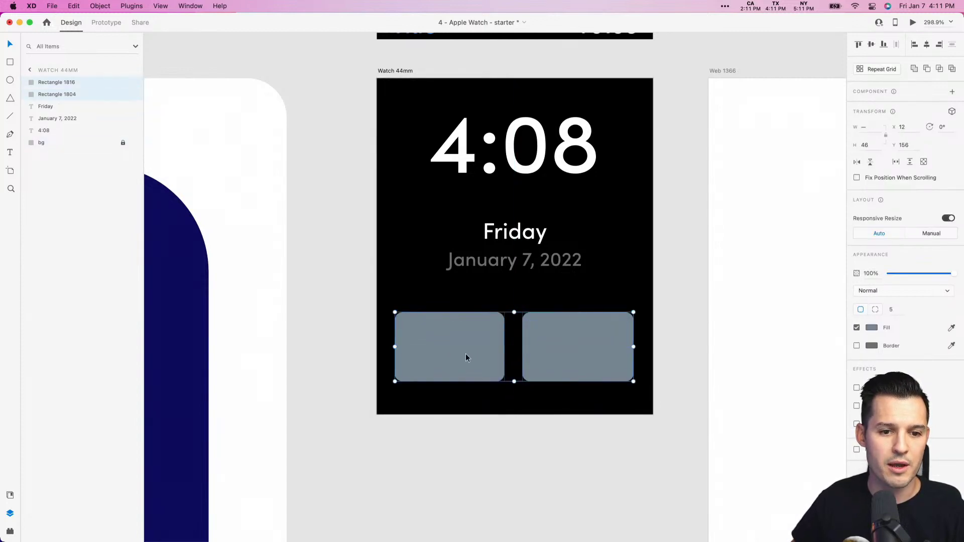
{"action": "left_click_drag", "start_coordinate": [465, 353], "coordinate": [466, 354]}
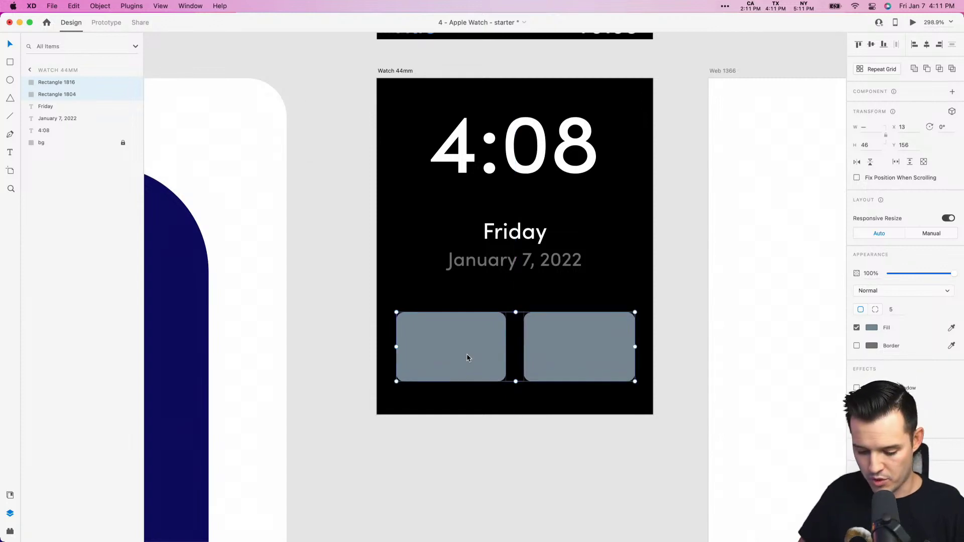
{"action": "key", "text": "super+space"}
{"action": "type", "text": "nucle"}
{"action": "key", "text": "Return"}
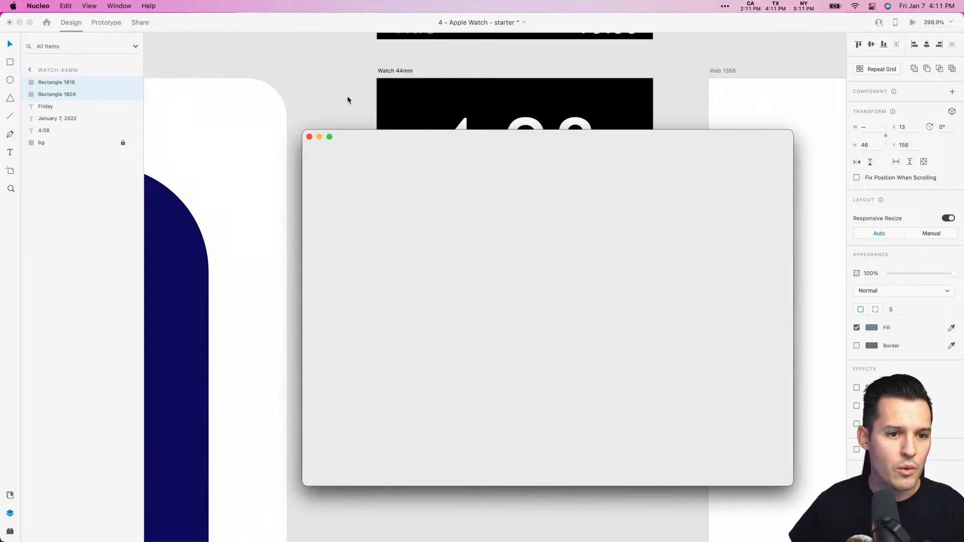
{"action": "key", "text": "super+q"}
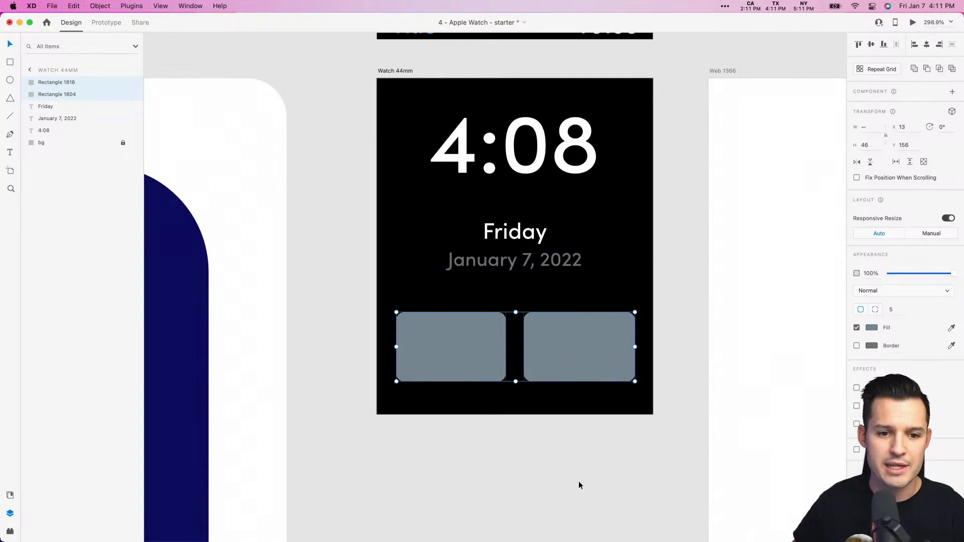
- Move both blue-grey cards up slightly together on the watch artboard
{"action": "left_click", "coordinate": [579, 485]}
{"action": "scroll", "coordinate": [578, 485], "scroll_direction": "right", "scroll_amount": 4}
{"action": "left_click", "coordinate": [437, 371]}
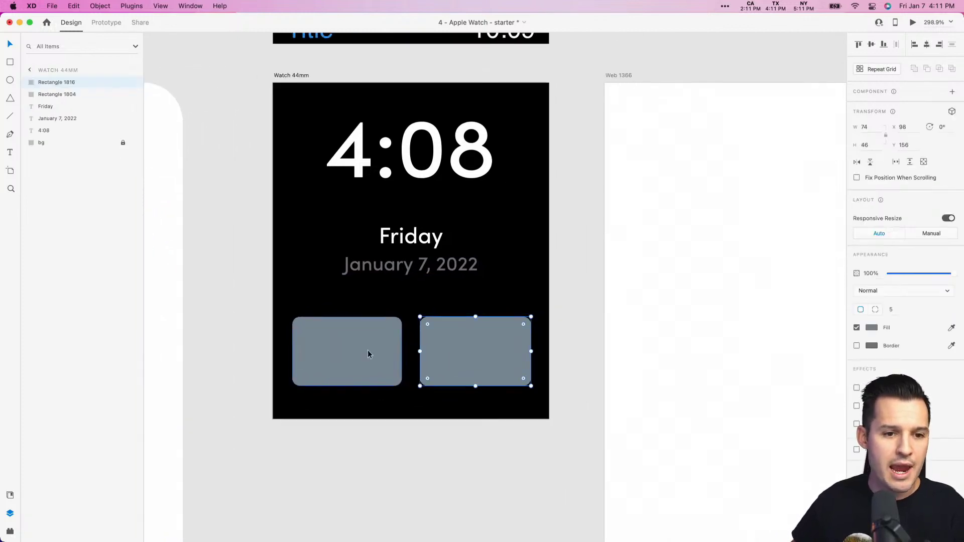
{"action": "left_click_drag", "start_coordinate": [368, 350], "coordinate": [367, 345]}
- Move the Friday and January 7, 2022 texts up together to Y 92 and group them
{"action": "left_click", "coordinate": [407, 269]}
{"action": "left_click", "coordinate": [396, 241], "text": "shift"}
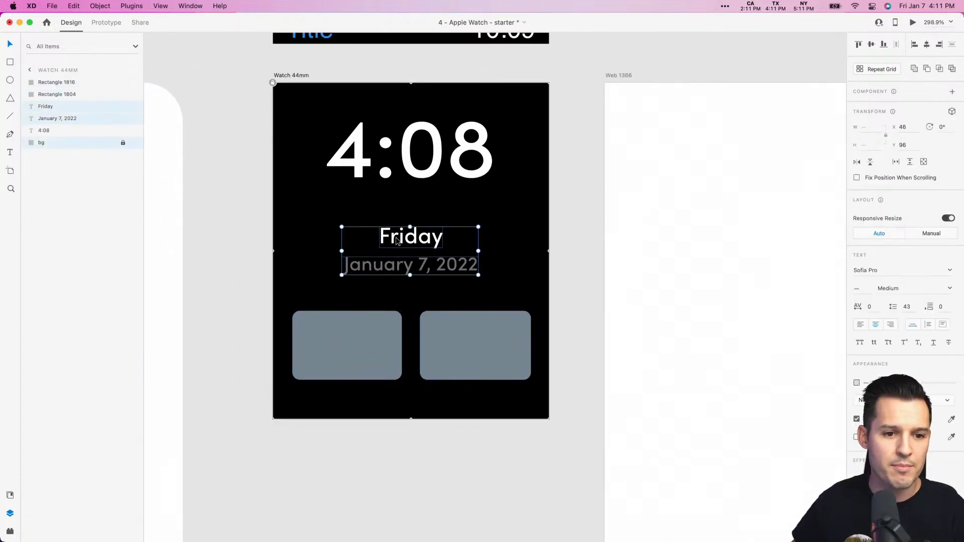
{"action": "left_click_drag", "start_coordinate": [396, 241], "coordinate": [396, 235]}
{"action": "key", "text": "super+g"}
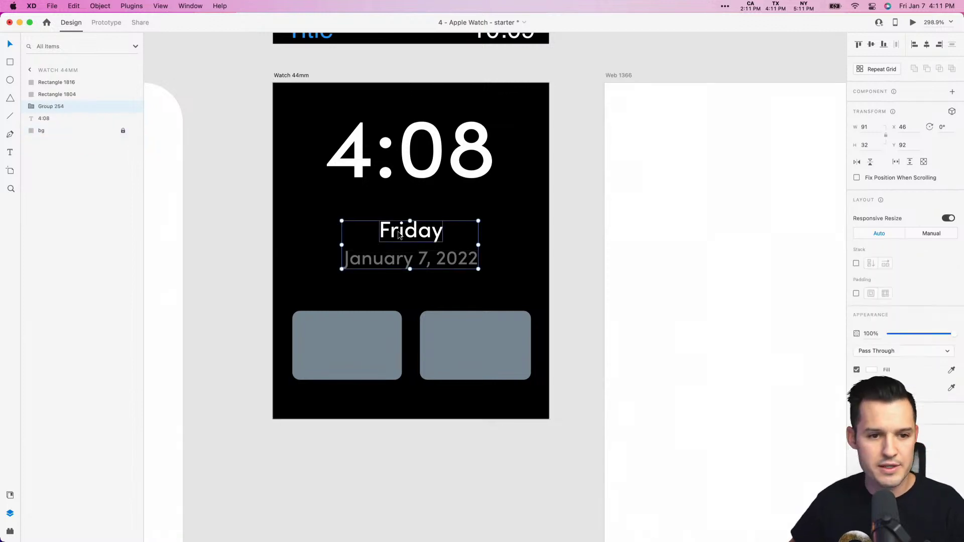
{"action": "left_click", "coordinate": [452, 448]}
- Draw an 8 × 8 white circle without a border below the cards, at X 80 and Y 210
{"action": "left_click_drag", "start_coordinate": [451, 448], "coordinate": [468, 432]}
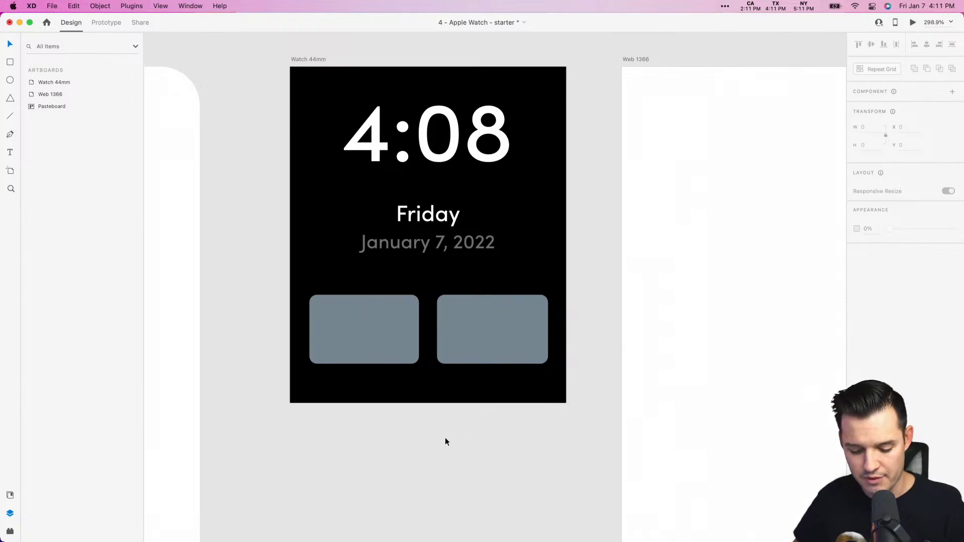
{"action": "key", "text": "e"}
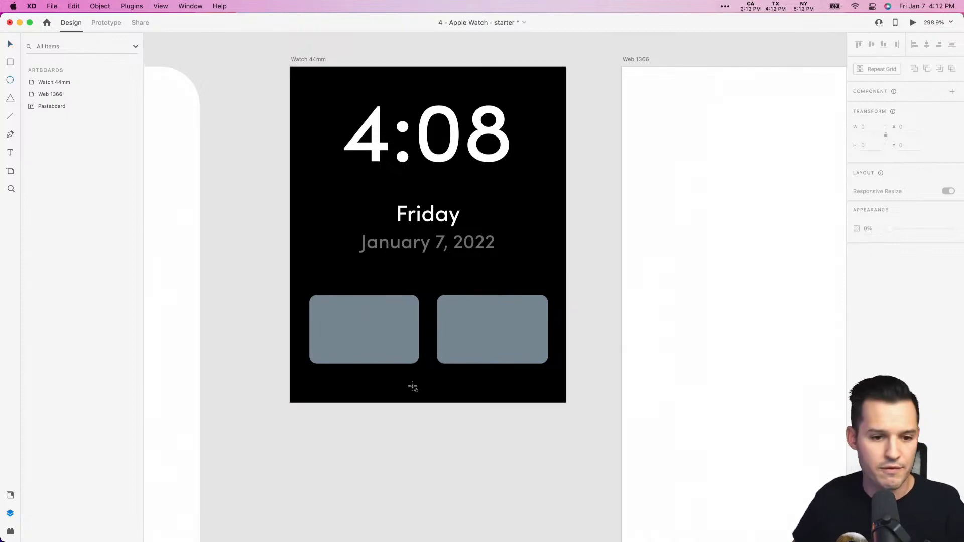
{"action": "left_click_drag", "start_coordinate": [412, 387], "coordinate": [421, 394]}
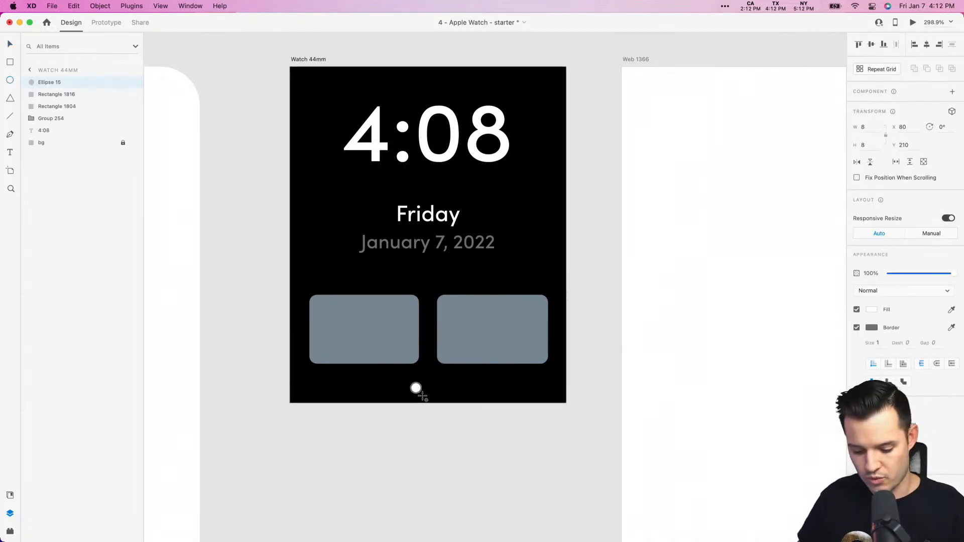
{"action": "left_click", "coordinate": [856, 328]}
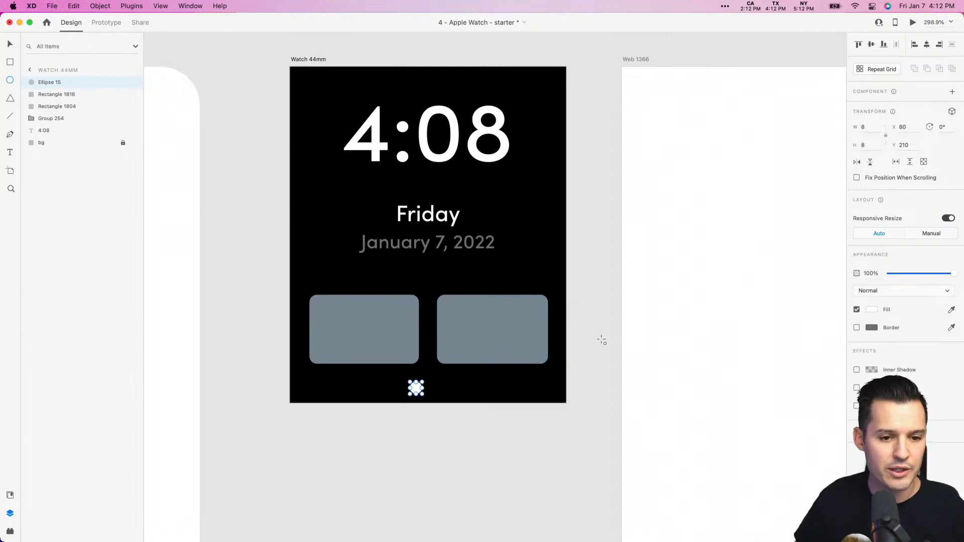
- Move the small white circle to X 79 and Y 209
{"action": "key", "text": "v"}
{"action": "left_click_drag", "start_coordinate": [377, 418], "coordinate": [485, 354]}
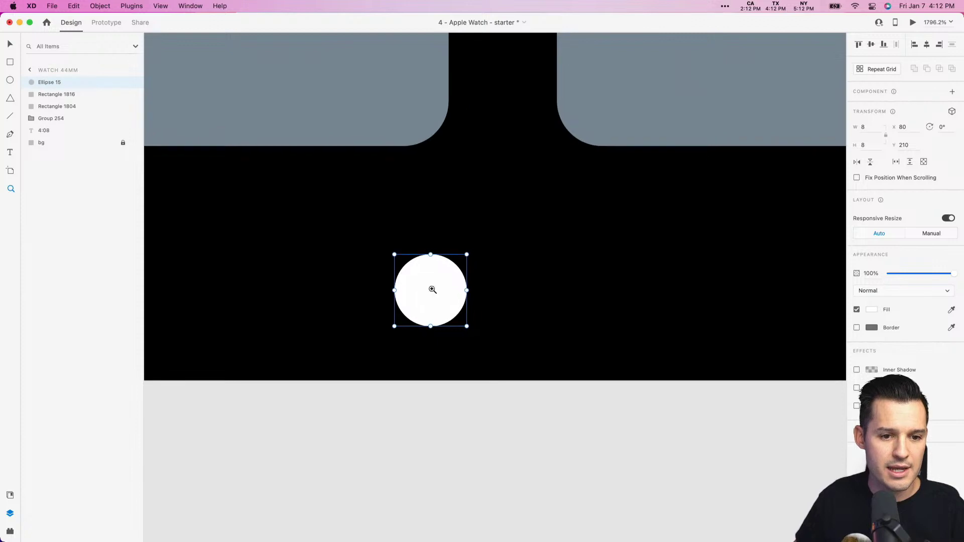
{"action": "left_click_drag", "start_coordinate": [428, 289], "coordinate": [418, 280]}
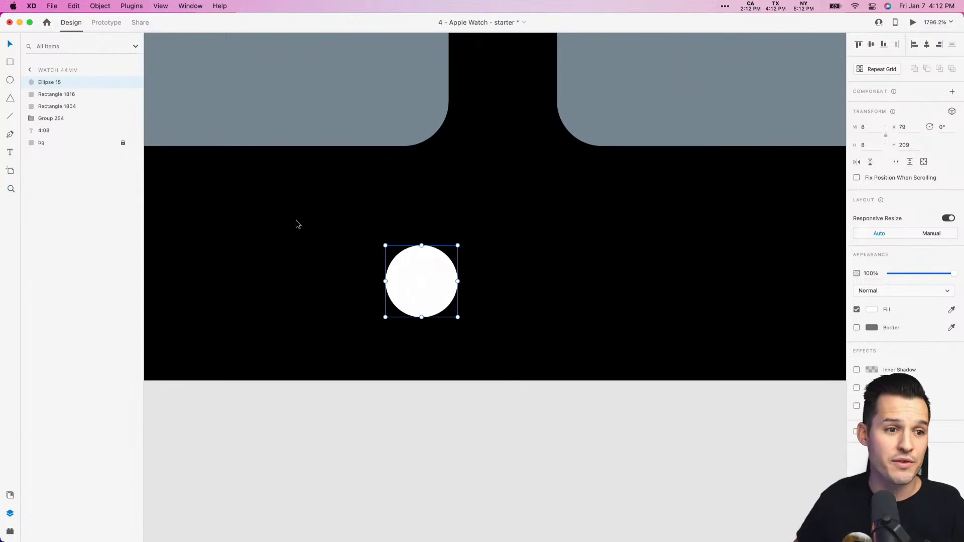
- Rename the white circle's layer to "dot"
{"action": "double_click", "coordinate": [52, 83]}
{"action": "type", "text": "dot"}
{"action": "key", "text": "Return"}
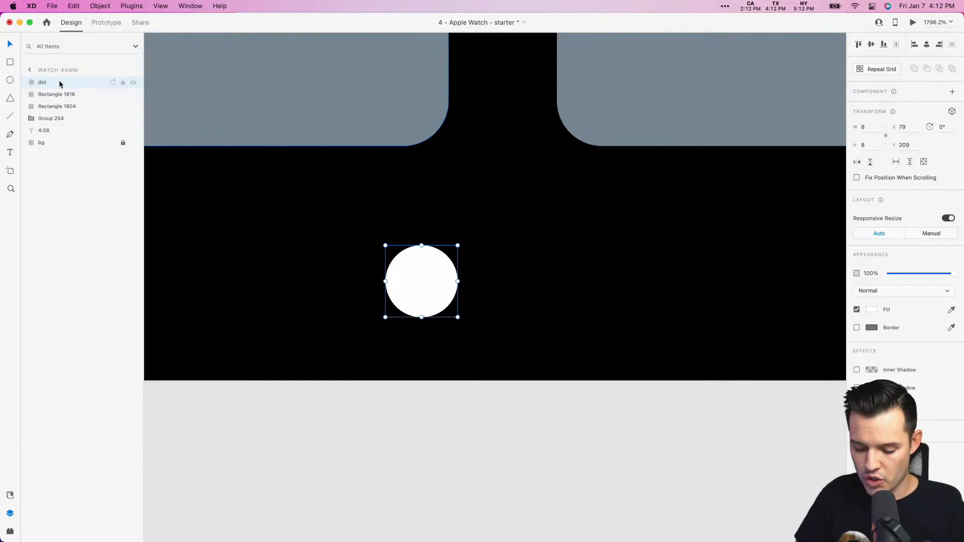
- Turn the white dot into a component and add a toggle state named "off"
{"action": "key", "text": "super+k"}
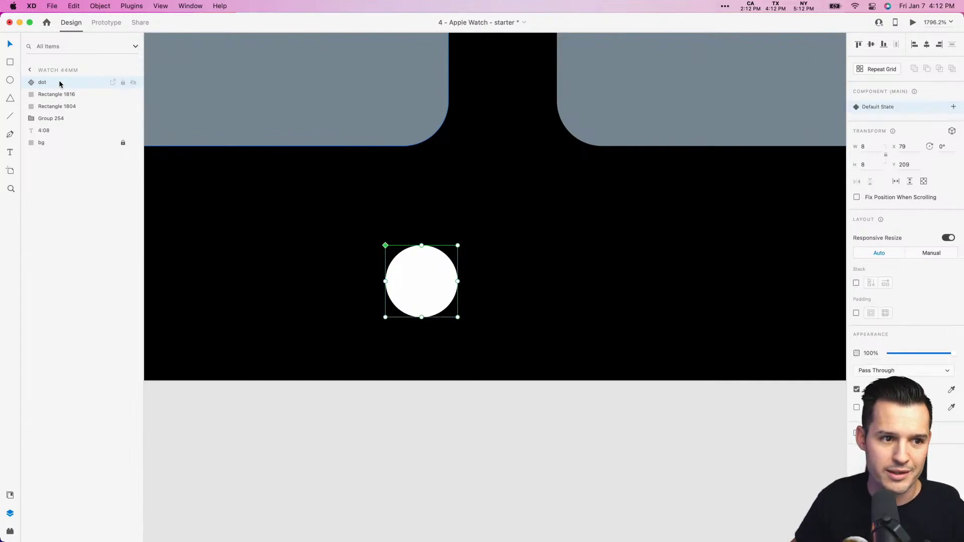
{"action": "left_click", "coordinate": [952, 106]}
{"action": "left_click", "coordinate": [892, 144]}
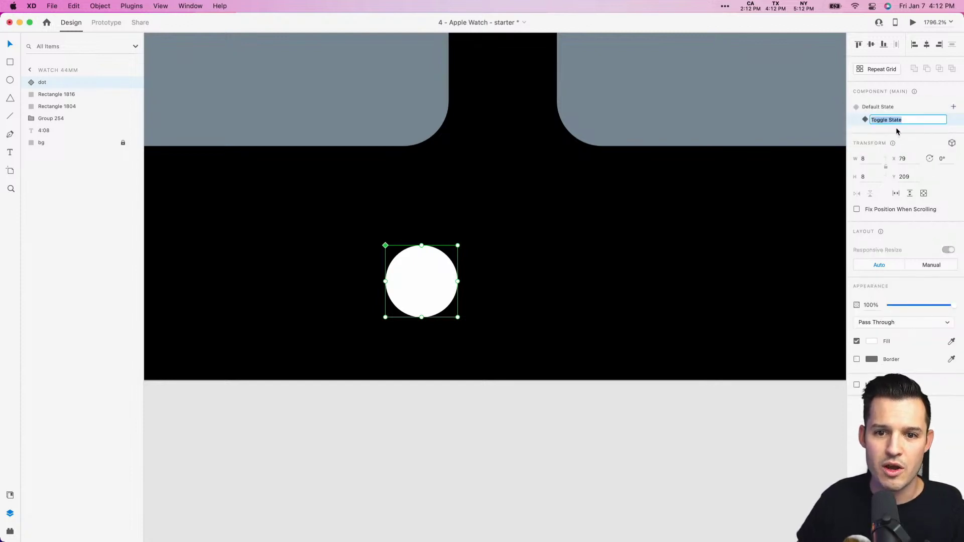
{"action": "type", "text": "off"}
{"action": "key", "text": "Return"}
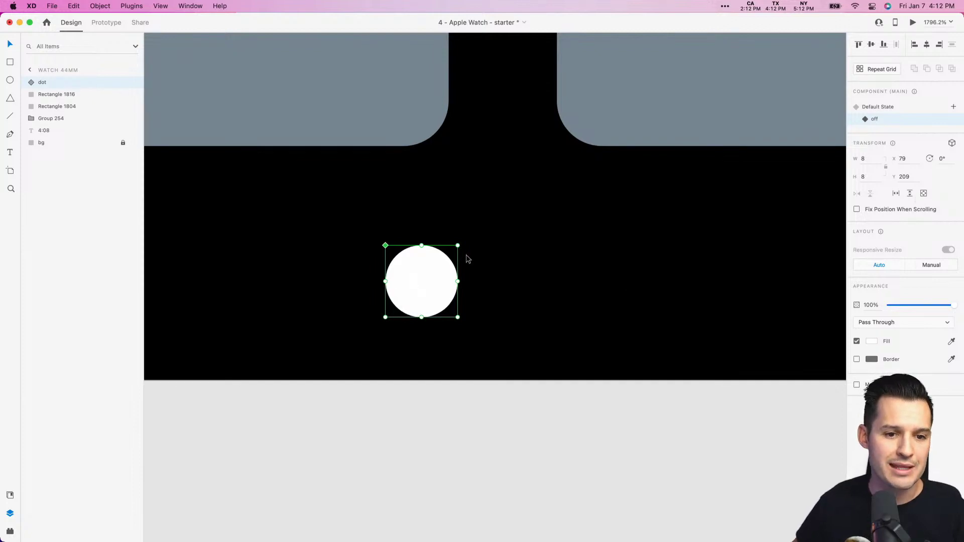
- In the dot's off state, fill the circle with the cards' blue-grey and shrink it about its centre to 6 × 6
{"action": "left_click_drag", "start_coordinate": [932, 308], "coordinate": [957, 306]}
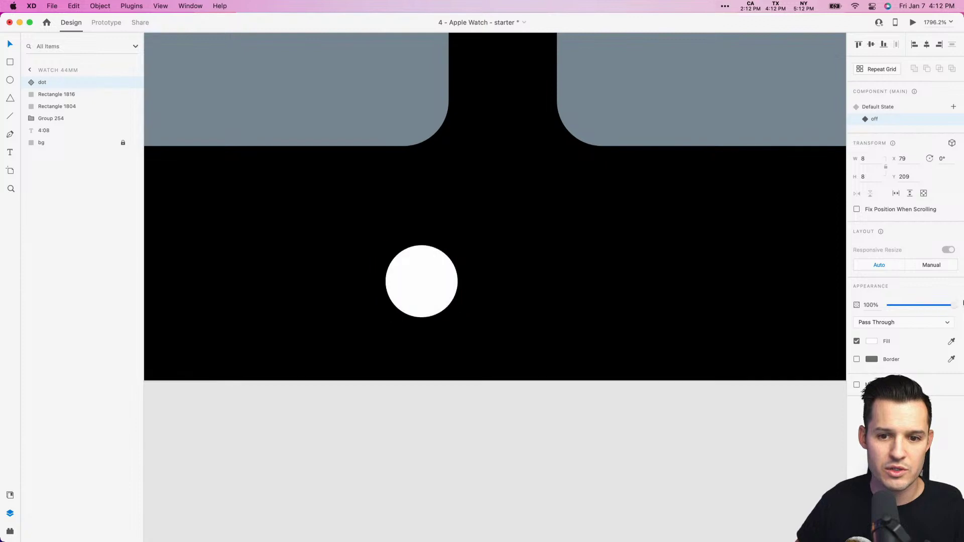
{"action": "left_click", "coordinate": [676, 122]}
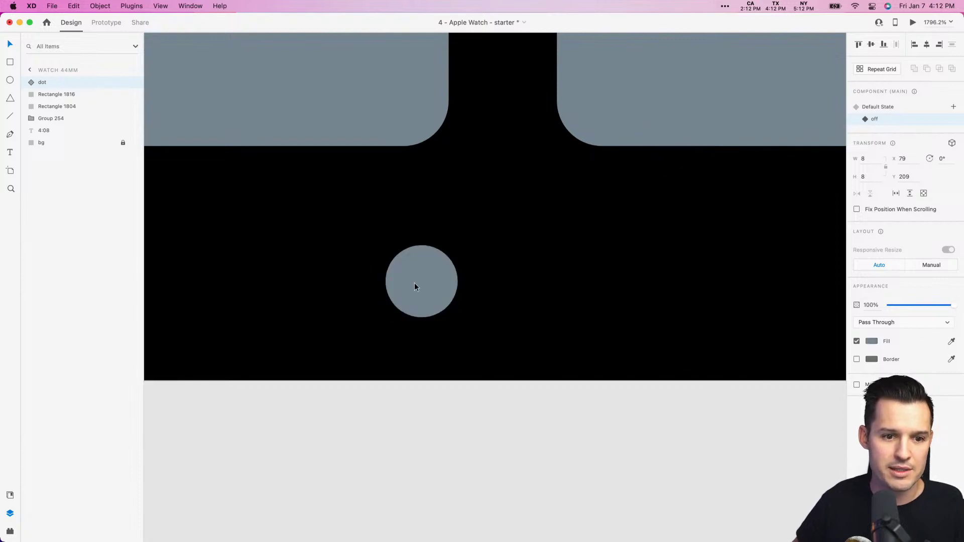
{"action": "left_click_drag", "start_coordinate": [458, 244], "coordinate": [448, 255]}
{"action": "key", "text": "super+z"}
{"action": "double_click", "coordinate": [427, 274]}
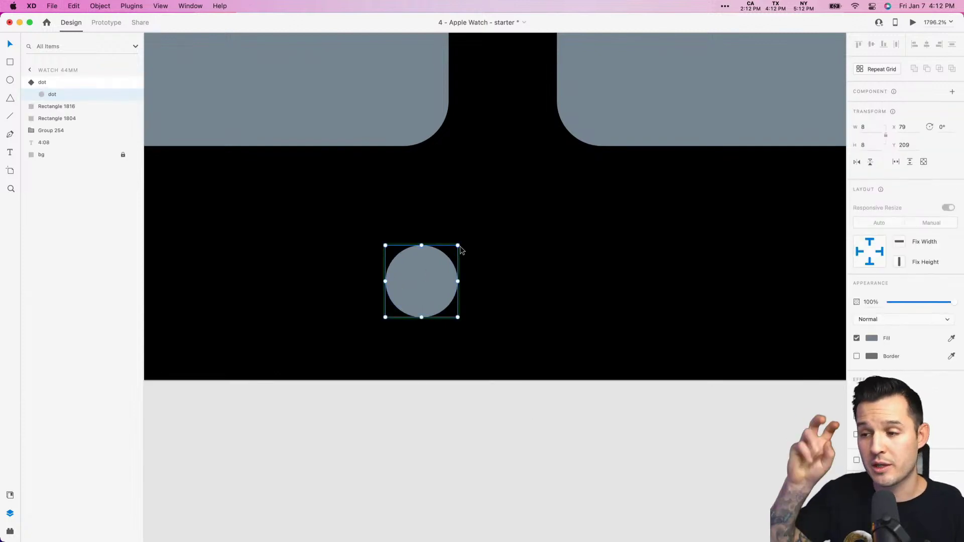
{"action": "left_click_drag", "start_coordinate": [458, 245], "coordinate": [452, 250]}
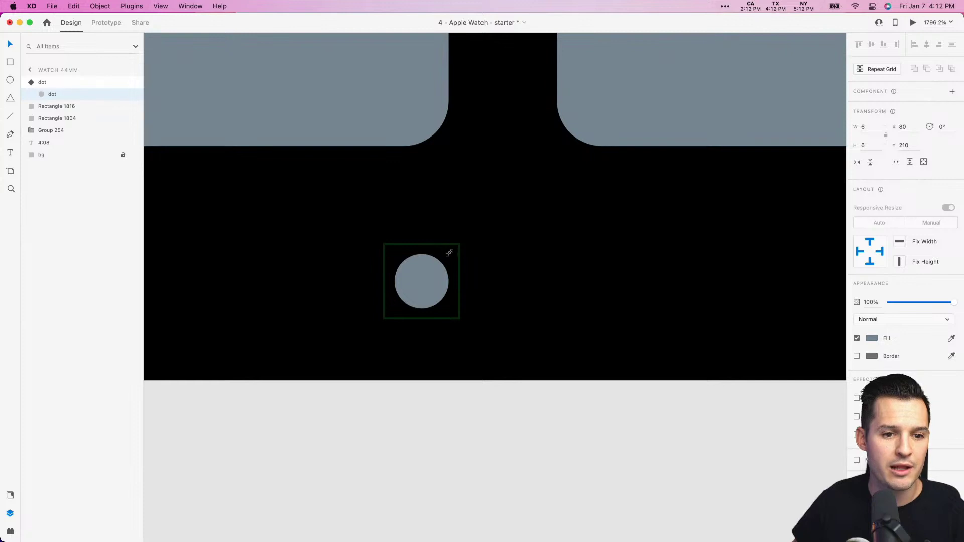
- Duplicate the grey dot to its right at X 92, Y 210 and switch the copy to the Default State
{"action": "left_click_drag", "start_coordinate": [423, 278], "coordinate": [523, 289], "text": "alt"}
{"action": "left_click", "coordinate": [425, 274]}
{"action": "left_click", "coordinate": [515, 273]}
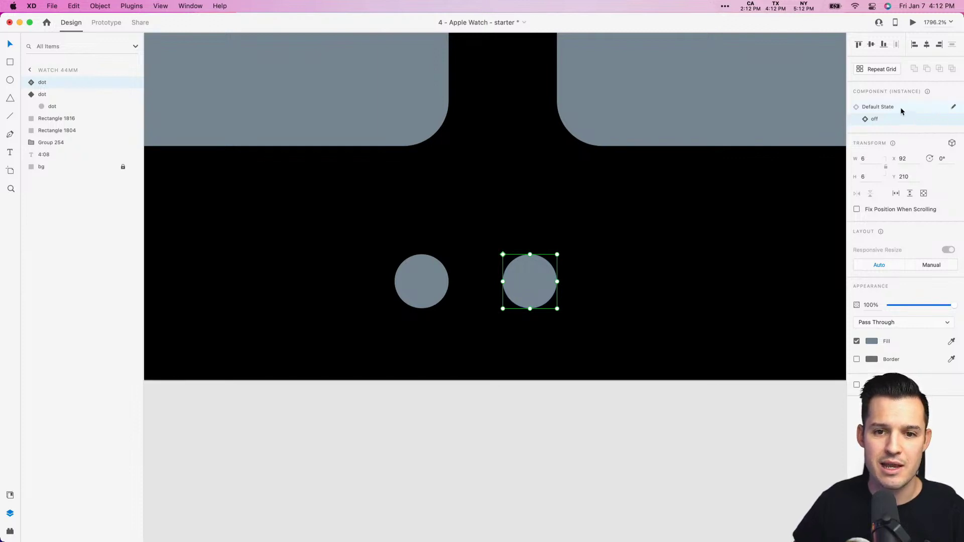
{"action": "left_click", "coordinate": [901, 108]}
- Add another grey dot and arrange the three in a row, with the white dot first at X 76
{"action": "left_click_drag", "start_coordinate": [422, 281], "coordinate": [649, 280]}
{"action": "left_click_drag", "start_coordinate": [546, 281], "coordinate": [410, 282]}
{"action": "key", "text": "Escape"}
{"action": "left_click_drag", "start_coordinate": [517, 288], "coordinate": [688, 287]}
- Distribute the three dots evenly in the horizontal direction and group them
{"action": "left_click", "coordinate": [517, 290], "text": "shift"}
{"action": "left_click", "coordinate": [395, 281], "text": "shift"}
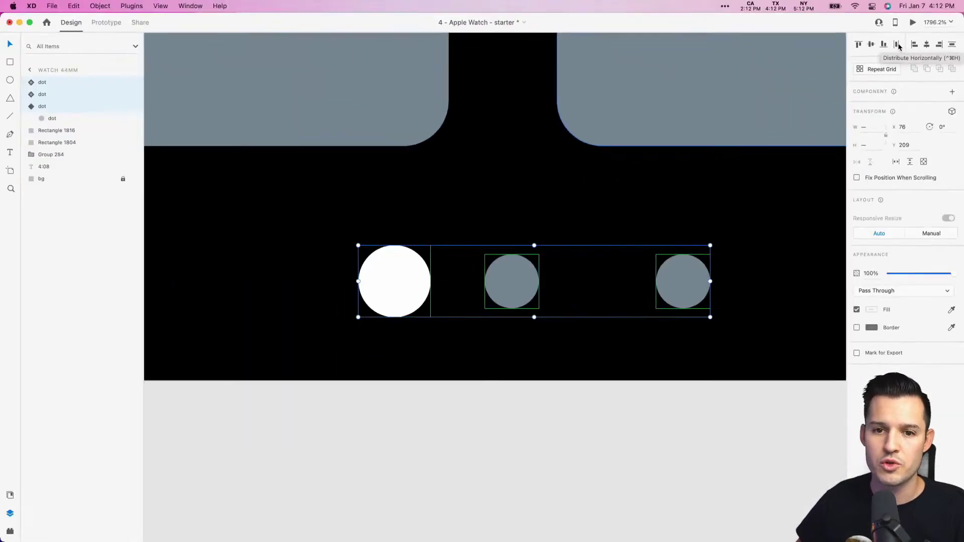
{"action": "left_click", "coordinate": [891, 44]}
{"action": "key", "text": "super+g"}
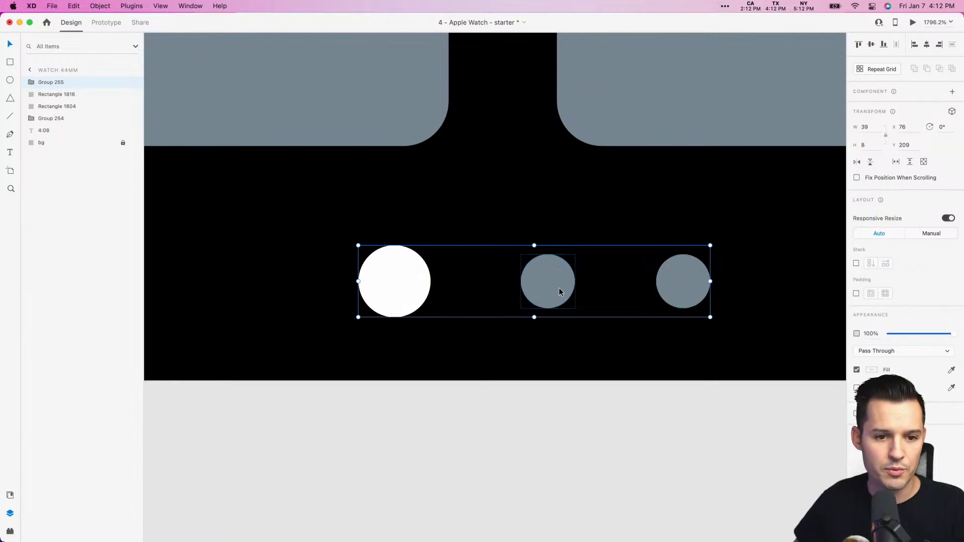
- Centre the dot group below the two cards at X 72, Y 209
{"action": "left_click_drag", "start_coordinate": [562, 294], "coordinate": [519, 291]}
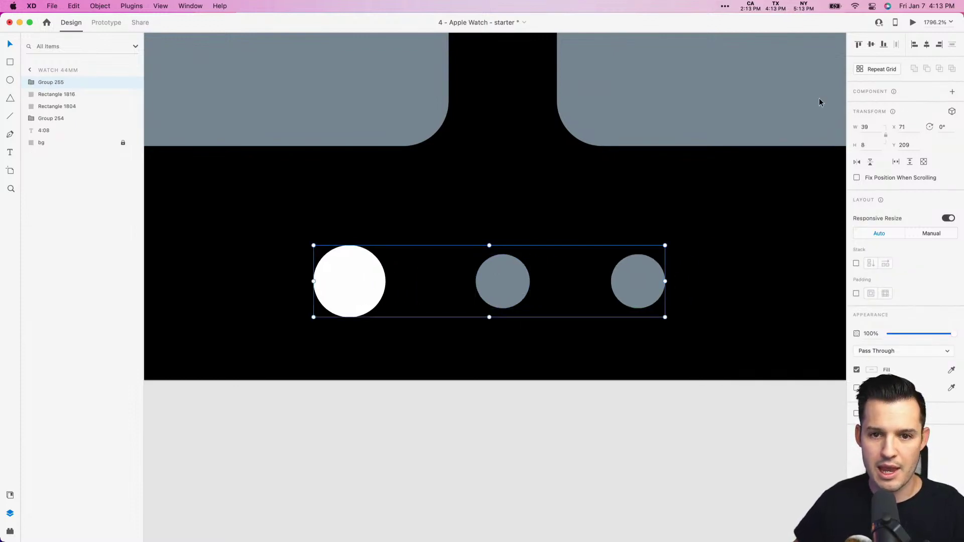
{"action": "key", "text": "Right"}
{"action": "key", "text": "Right"}
{"action": "key", "text": "super+0"}
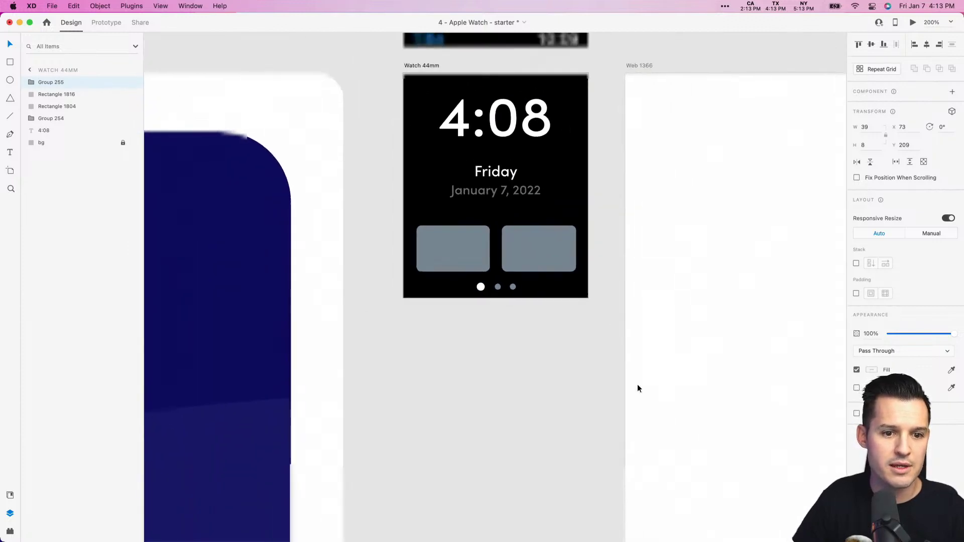
{"action": "key", "text": "Left"}
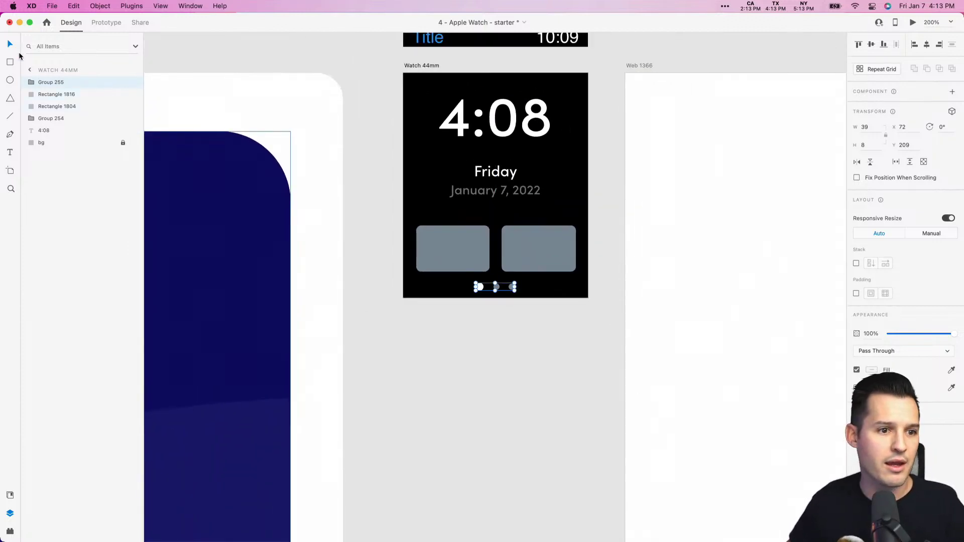
- Rename the dot group "pagi" and turn it into a component
{"action": "left_click", "coordinate": [32, 84]}
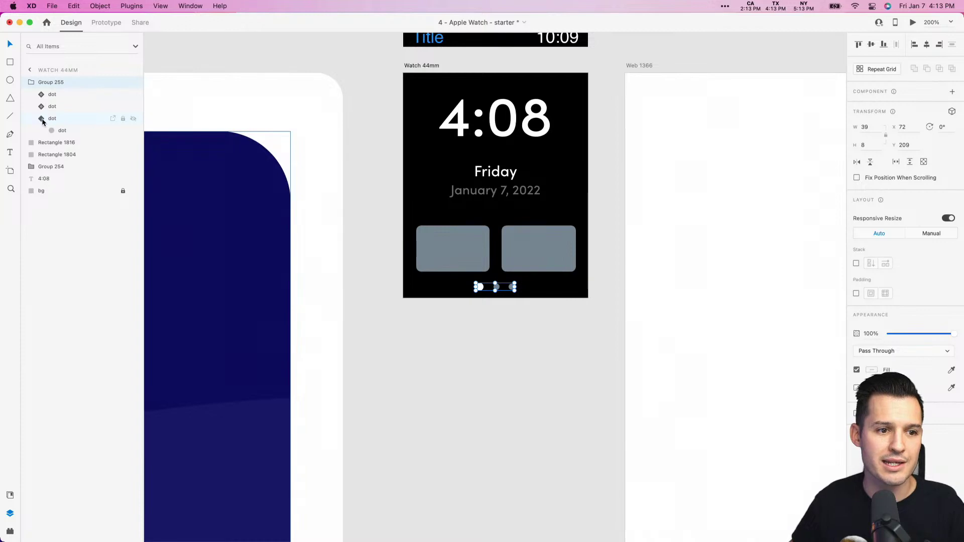
{"action": "left_click", "coordinate": [32, 83]}
{"action": "double_click", "coordinate": [48, 83]}
{"action": "type", "text": "p"}
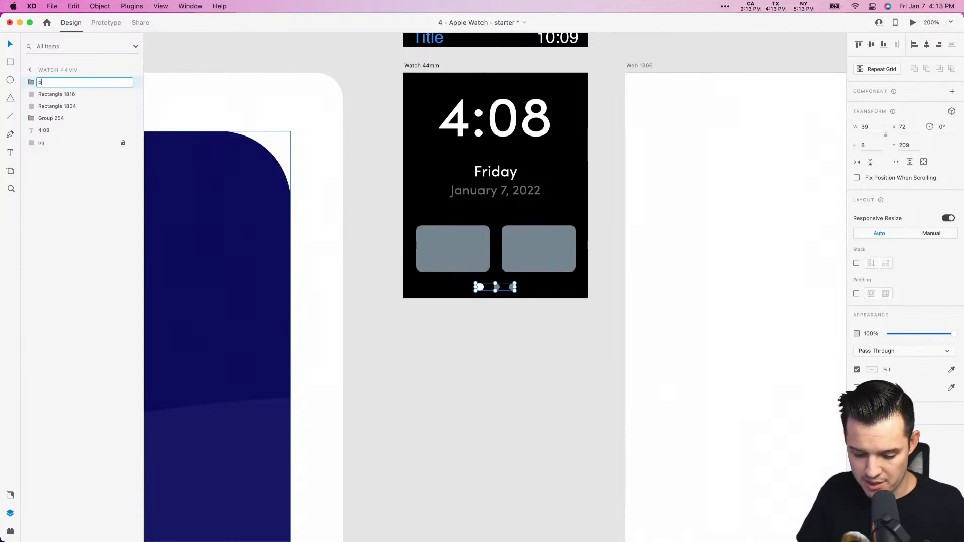
{"action": "type", "text": "agi"}
{"action": "key", "text": "Return"}
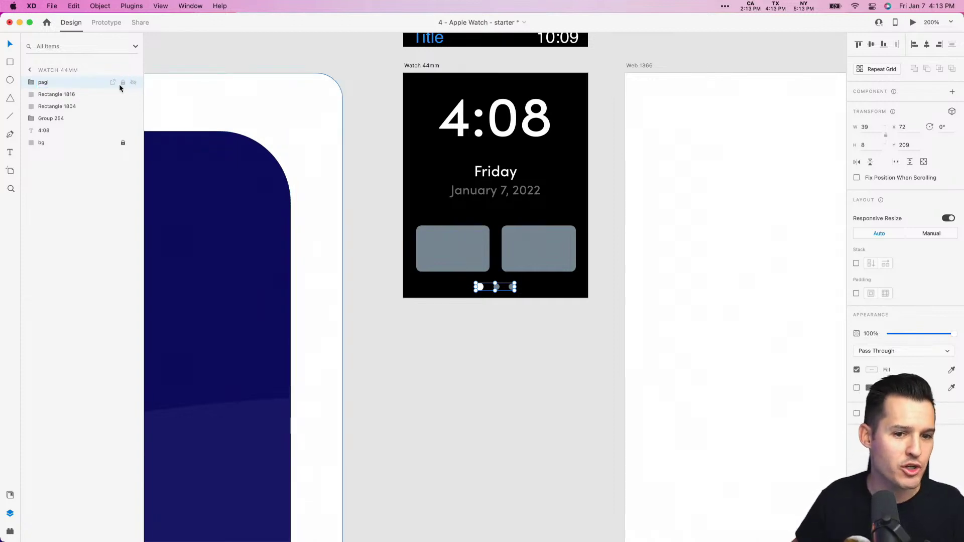
{"action": "key", "text": "super+k"}
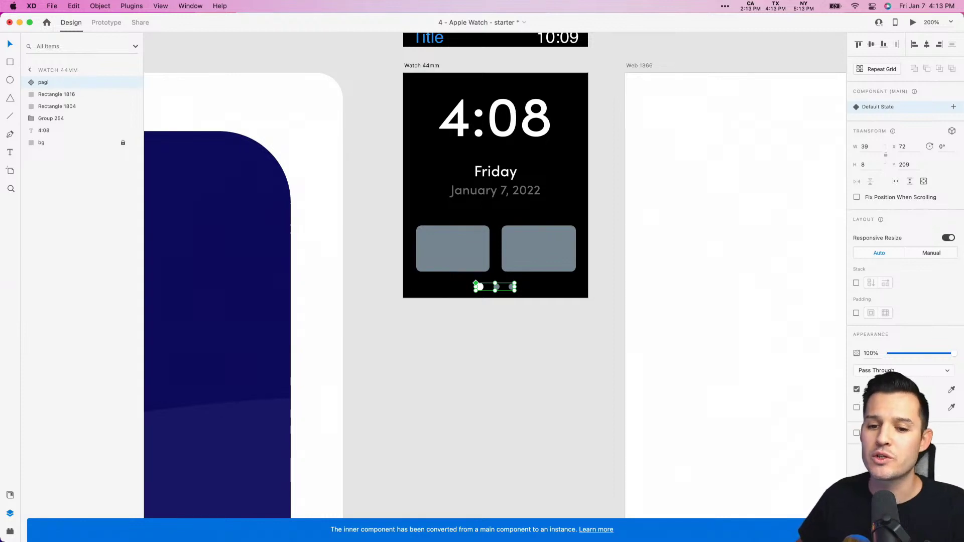
- Add a second state to the pagi component
{"action": "left_click", "coordinate": [526, 356]}
{"action": "key", "text": "z"}
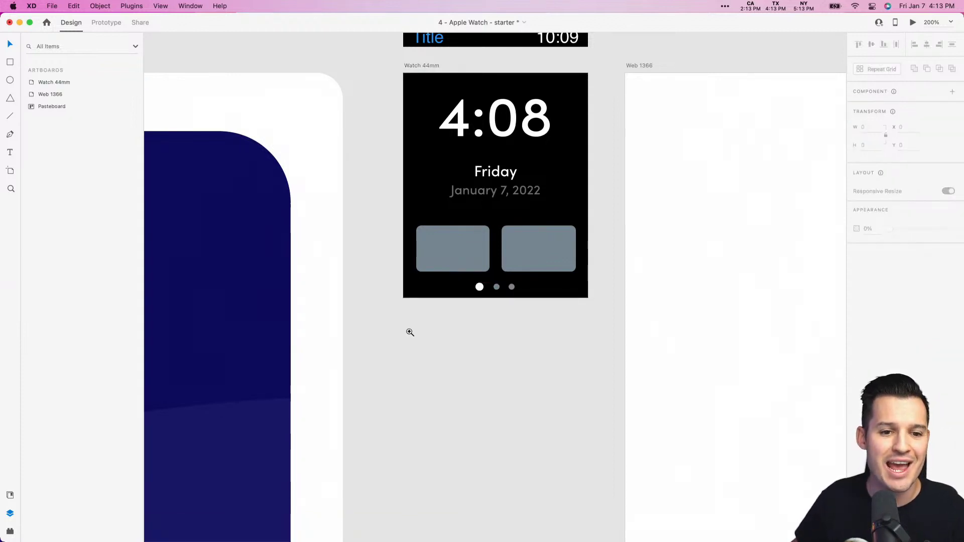
{"action": "left_click_drag", "start_coordinate": [409, 331], "coordinate": [642, 133]}
{"action": "key", "text": "v"}
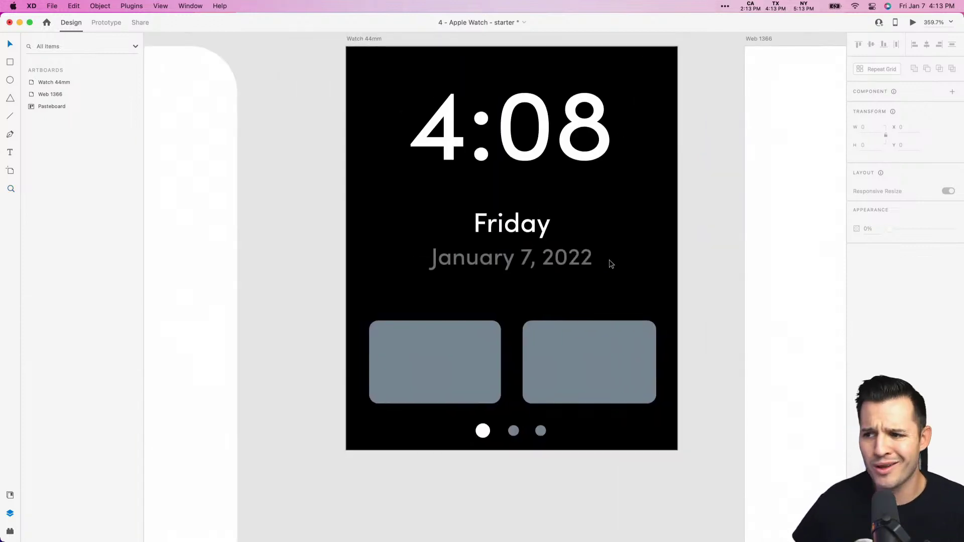
{"action": "left_click", "coordinate": [515, 436]}
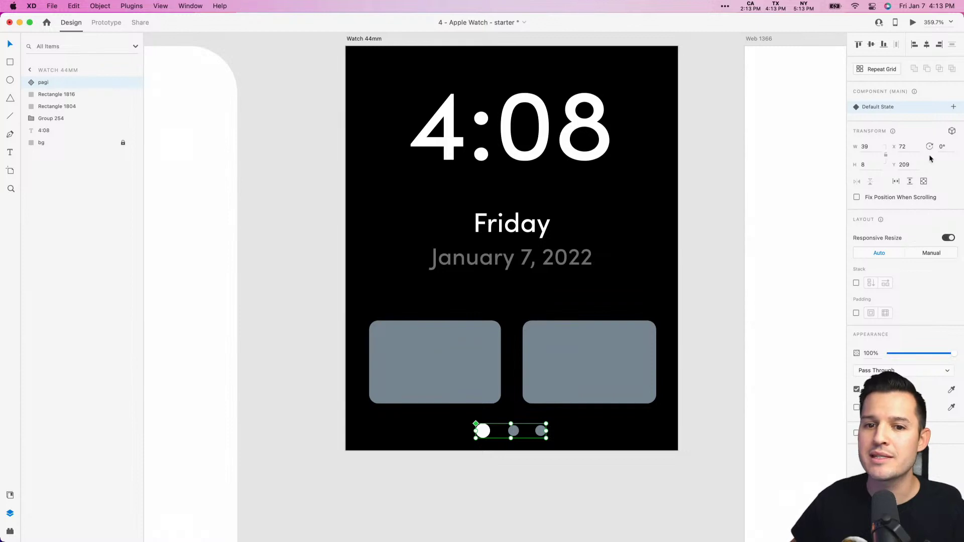
{"action": "left_click", "coordinate": [953, 107]}
{"action": "left_click", "coordinate": [883, 113]}
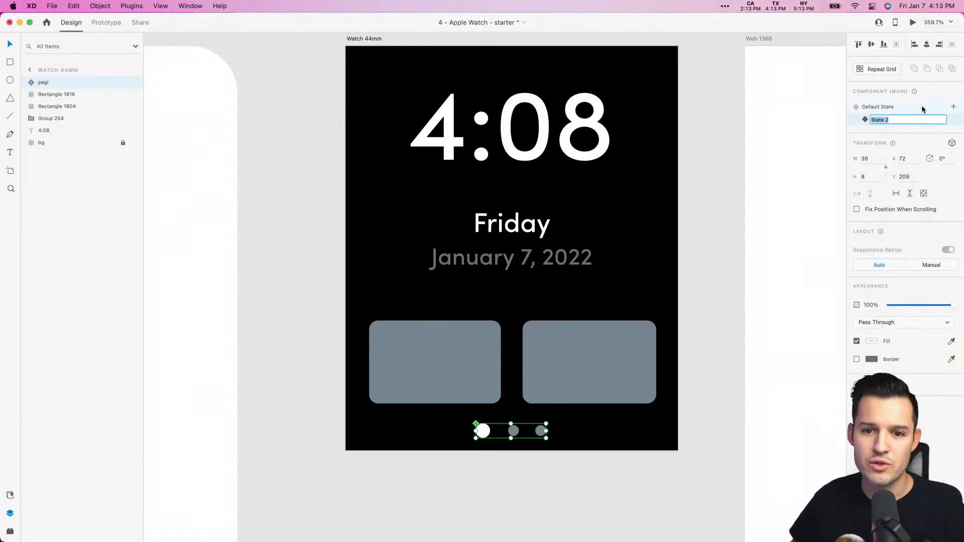
- In pagi's second state, switch the middle dot to the Default State and the first dot to off
{"action": "left_click", "coordinate": [513, 431], "text": "super"}
{"action": "key", "text": "z"}
{"action": "left_click_drag", "start_coordinate": [439, 453], "coordinate": [597, 371]}
{"action": "key", "text": "v"}
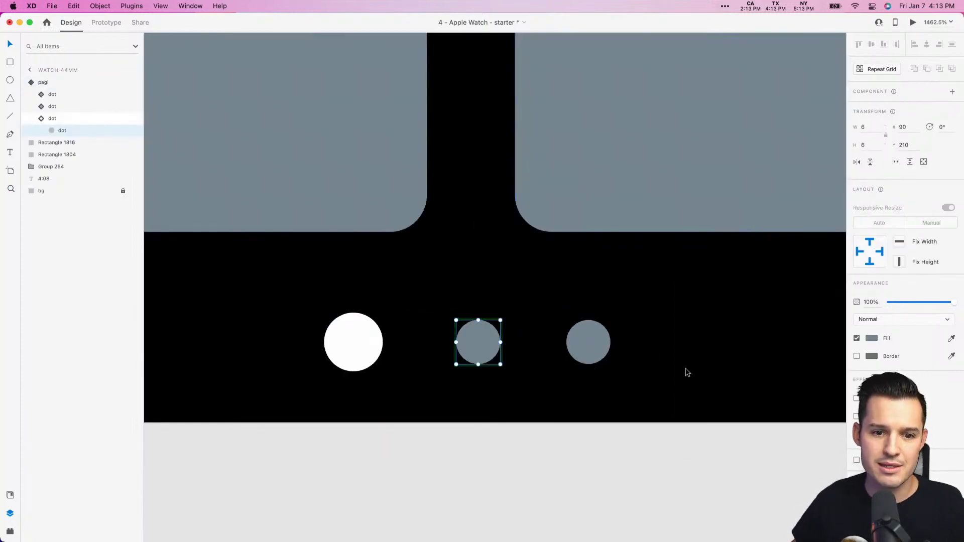
{"action": "left_click", "coordinate": [577, 345]}
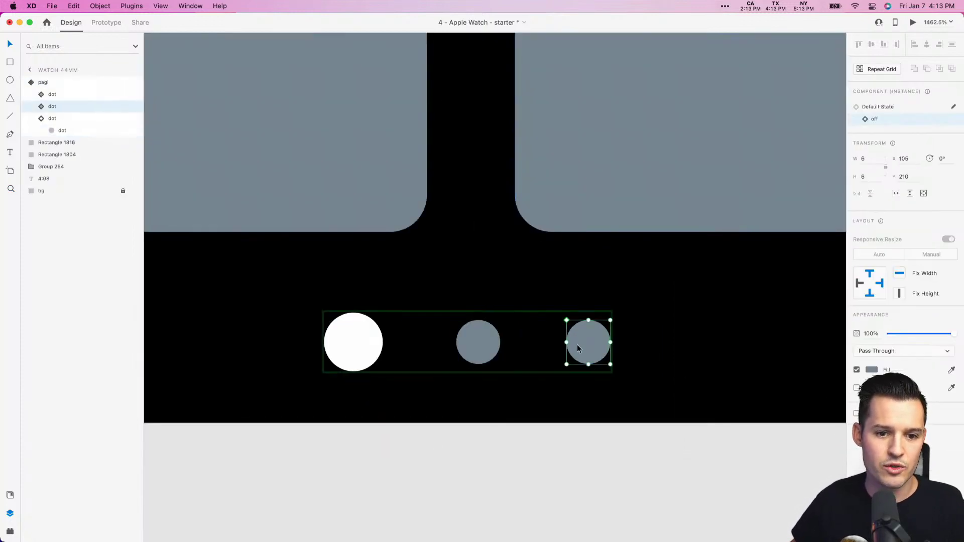
{"action": "left_click", "coordinate": [477, 339]}
{"action": "left_click", "coordinate": [898, 107]}
{"action": "left_click", "coordinate": [342, 340]}
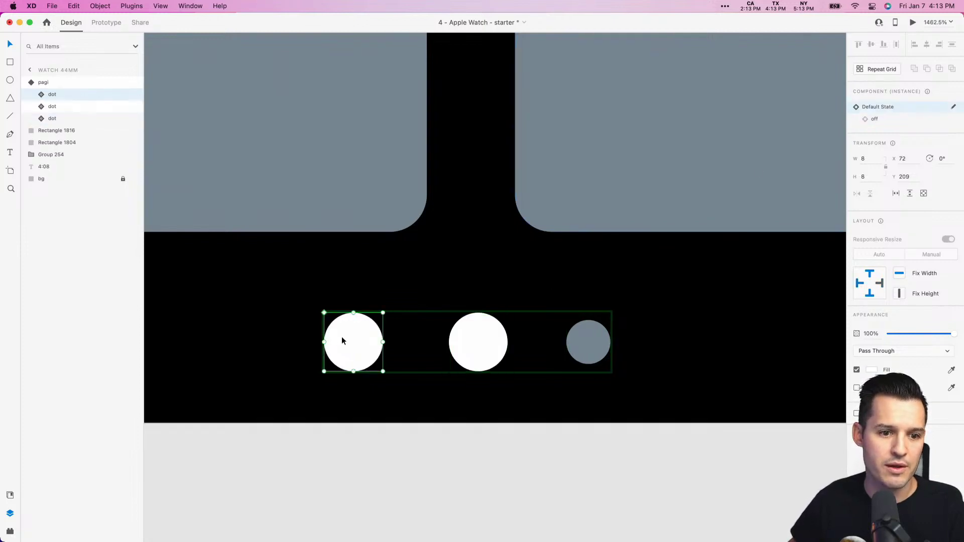
{"action": "left_click", "coordinate": [895, 119]}
{"action": "key", "text": "Escape"}
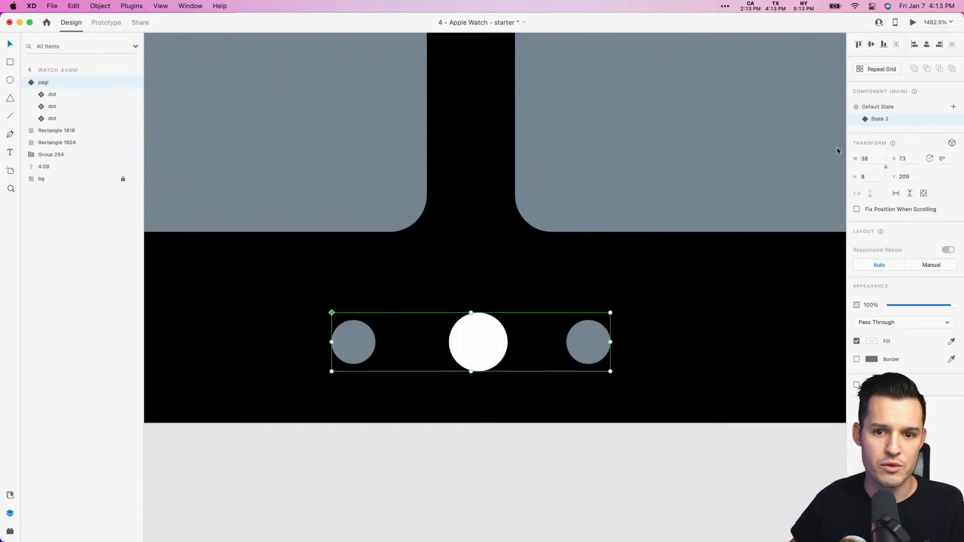
- Add a third state to pagi with the last dot in the Default State and the middle dot switched to off
{"action": "left_click", "coordinate": [954, 107]}
{"action": "left_click", "coordinate": [932, 115]}
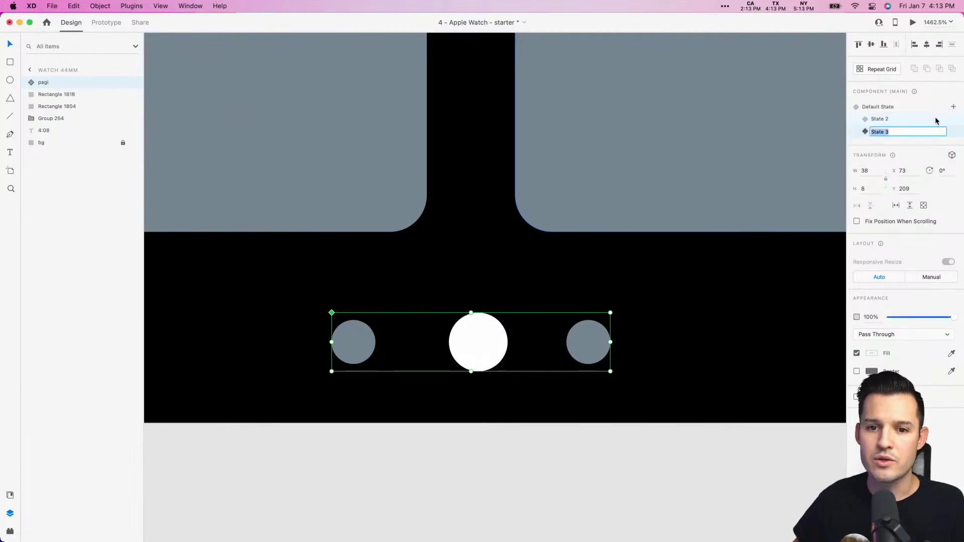
{"action": "double_click", "coordinate": [584, 351]}
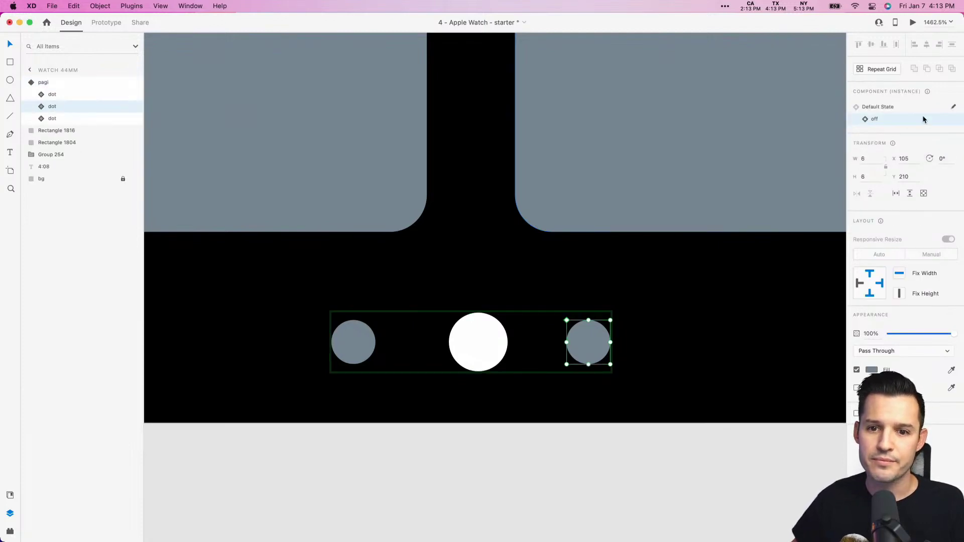
{"action": "left_click", "coordinate": [899, 107]}
{"action": "left_click", "coordinate": [481, 353]}
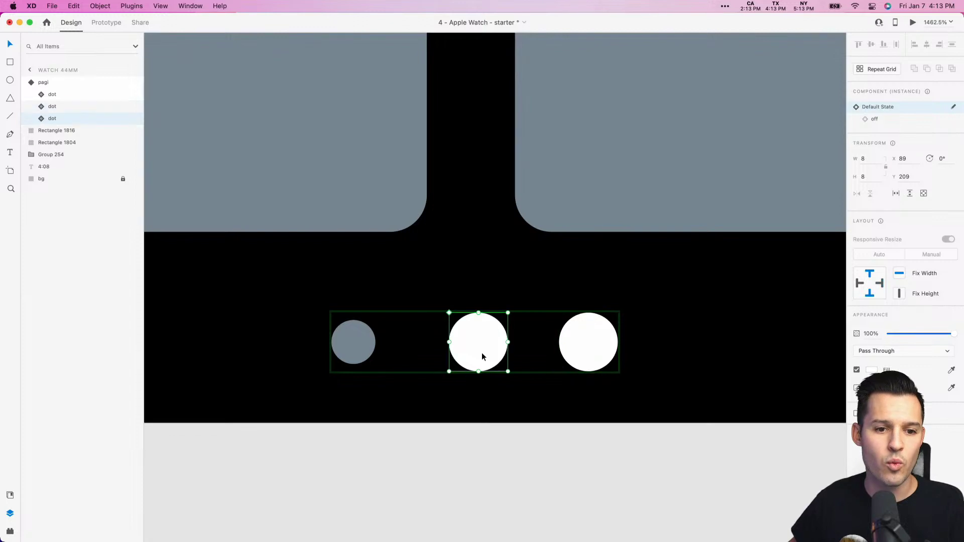
{"action": "left_click", "coordinate": [874, 119]}
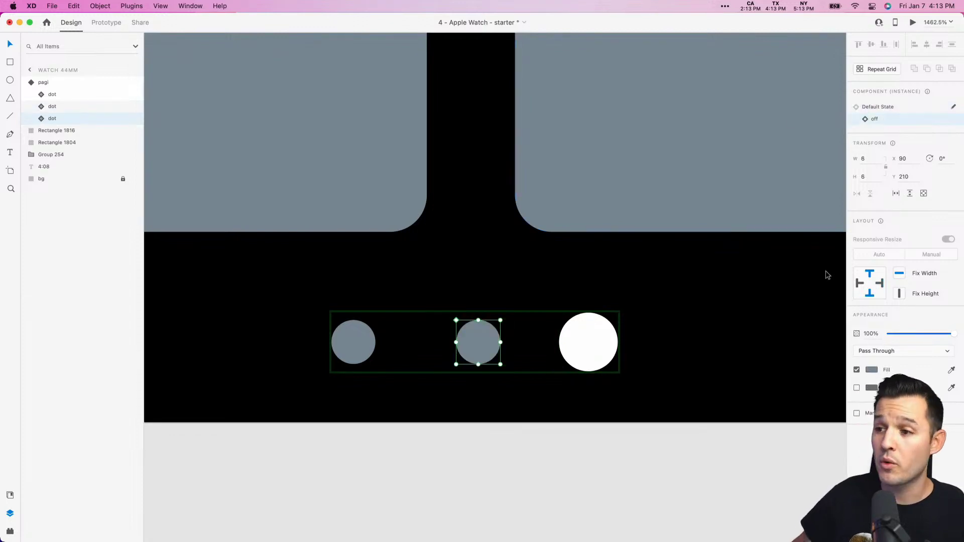
{"action": "left_click", "coordinate": [628, 507]}
{"action": "left_click", "coordinate": [564, 328]}
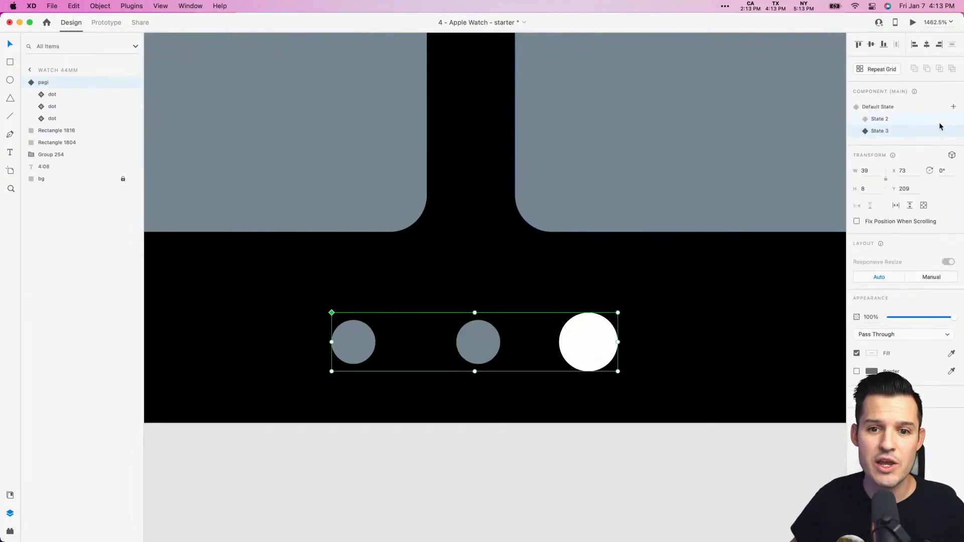
- Step the pagi component through its second state and return it to the Default State
{"action": "left_click", "coordinate": [879, 120]}
{"action": "left_click", "coordinate": [878, 106]}
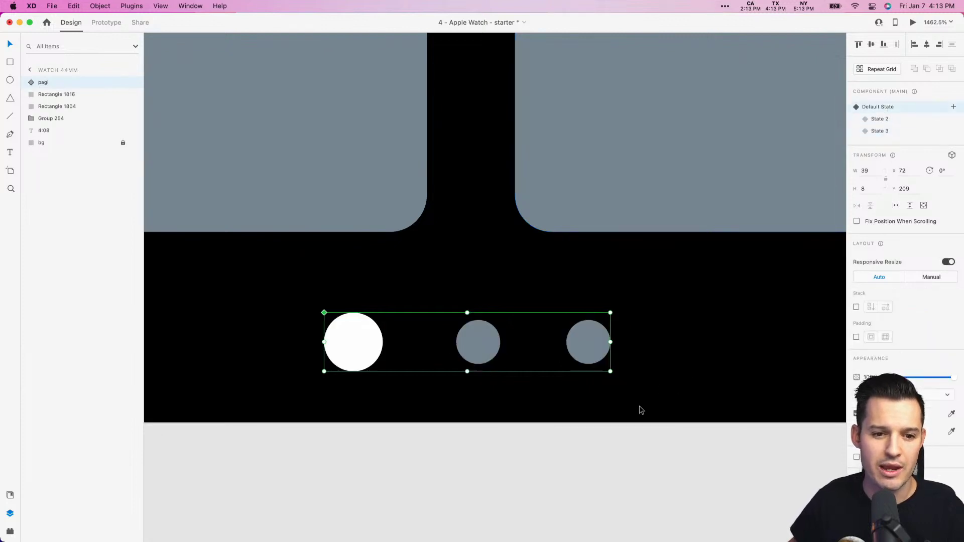
{"action": "left_click", "coordinate": [646, 425]}
{"action": "key", "text": "super+minus"}
{"action": "key", "text": "super+minus"}
{"action": "key", "text": "super+minus"}
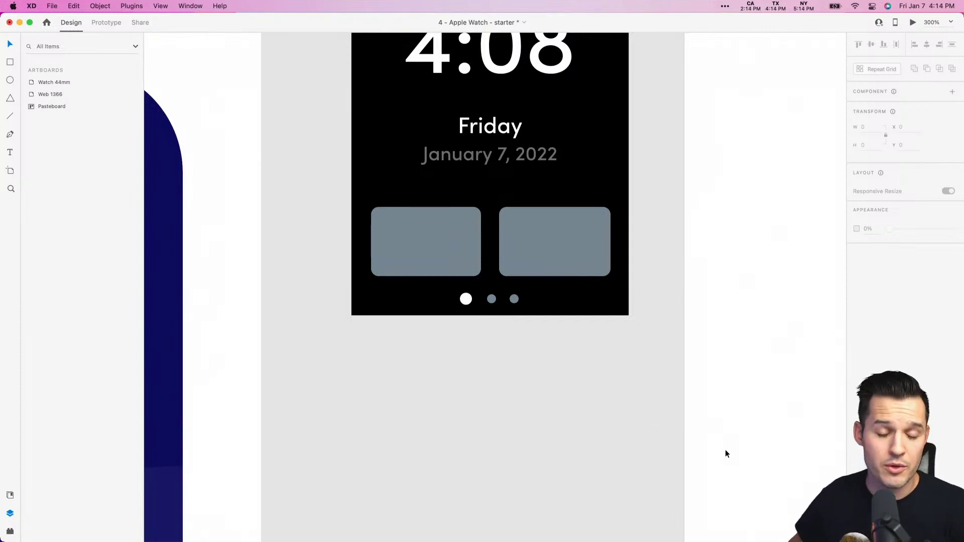
- Switch to the Nucleo icon library, move its window clear of the watch's first card, and search for "mail"
{"action": "key", "text": "super+Tab"}
{"action": "left_click_drag", "start_coordinate": [554, 205], "coordinate": [660, 82]}
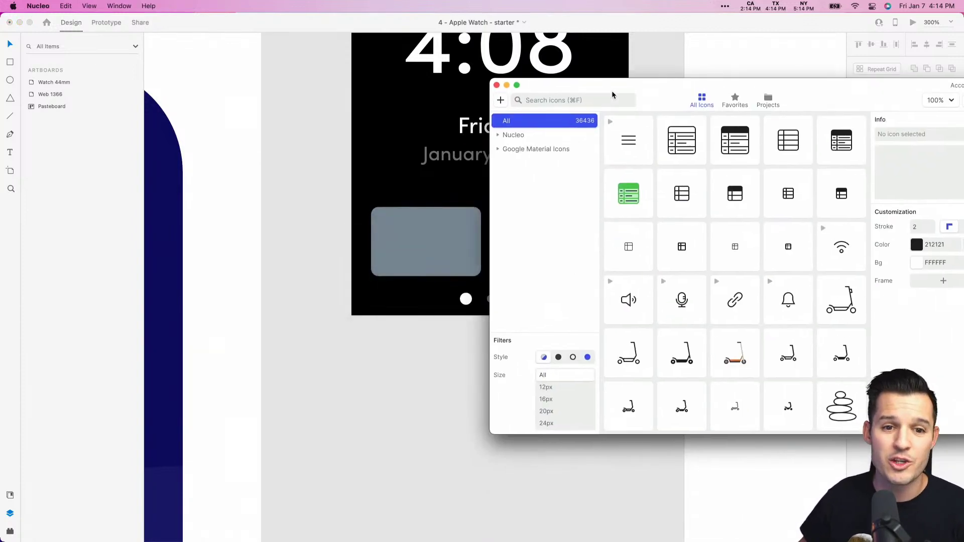
{"action": "left_click", "coordinate": [563, 100]}
{"action": "type", "text": ",ail"}
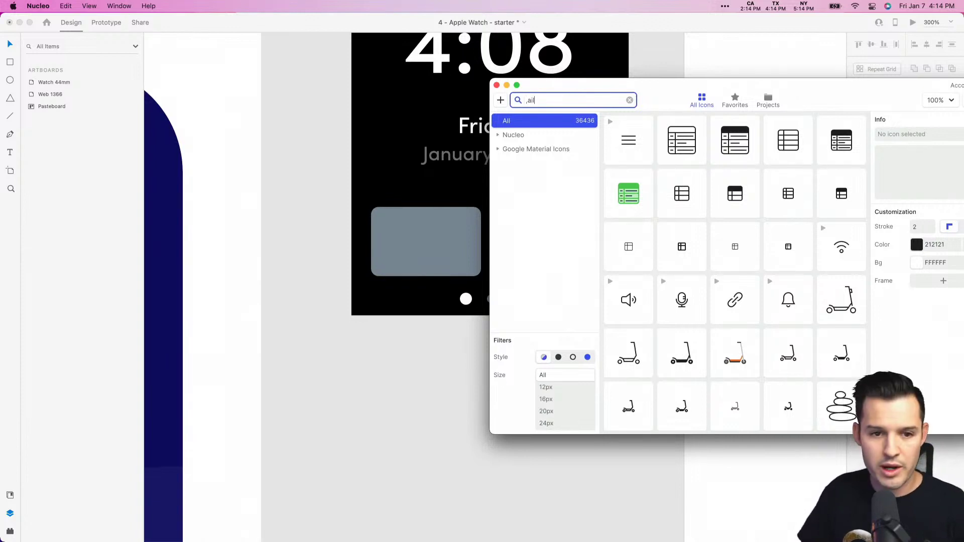
{"action": "key", "text": "BackSpace"}
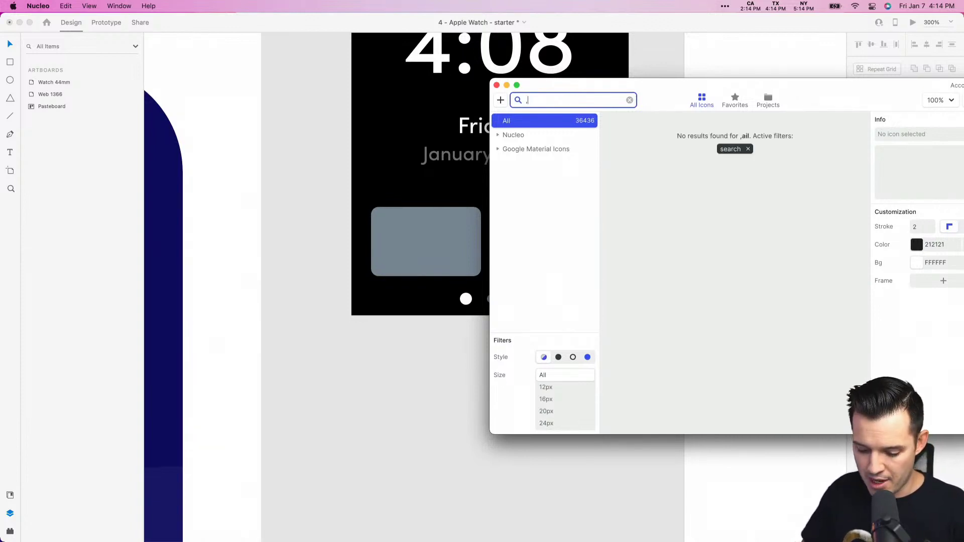
{"action": "type", "text": "mail"}
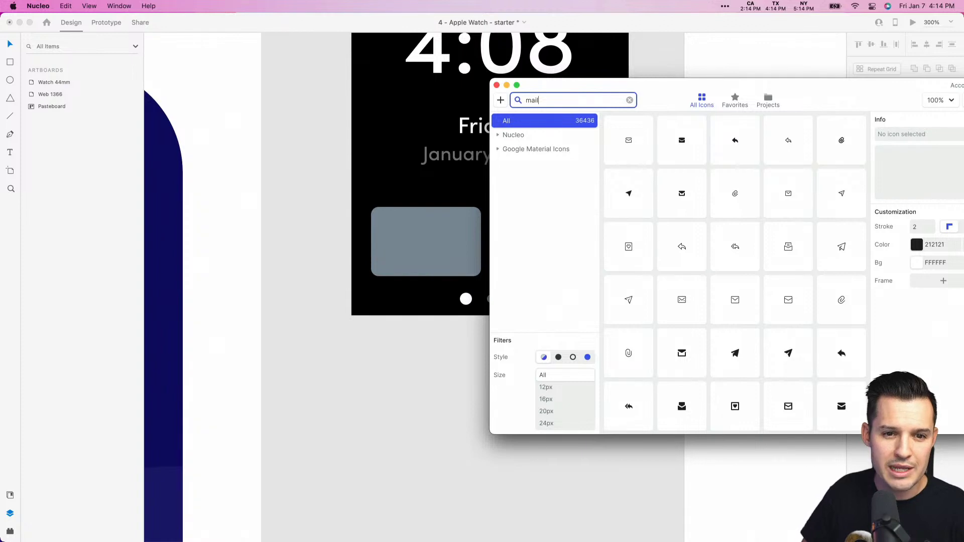
- Filter the mail icons to the 32px size and the outline style
{"action": "left_click", "coordinate": [562, 423]}
{"action": "scroll", "coordinate": [561, 417], "scroll_direction": "down", "scroll_amount": 2}
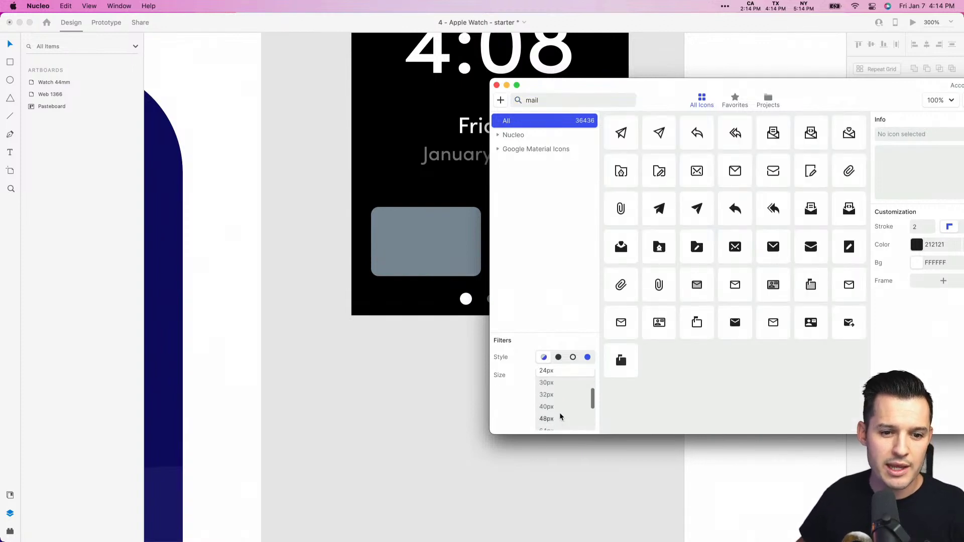
{"action": "left_click", "coordinate": [555, 398]}
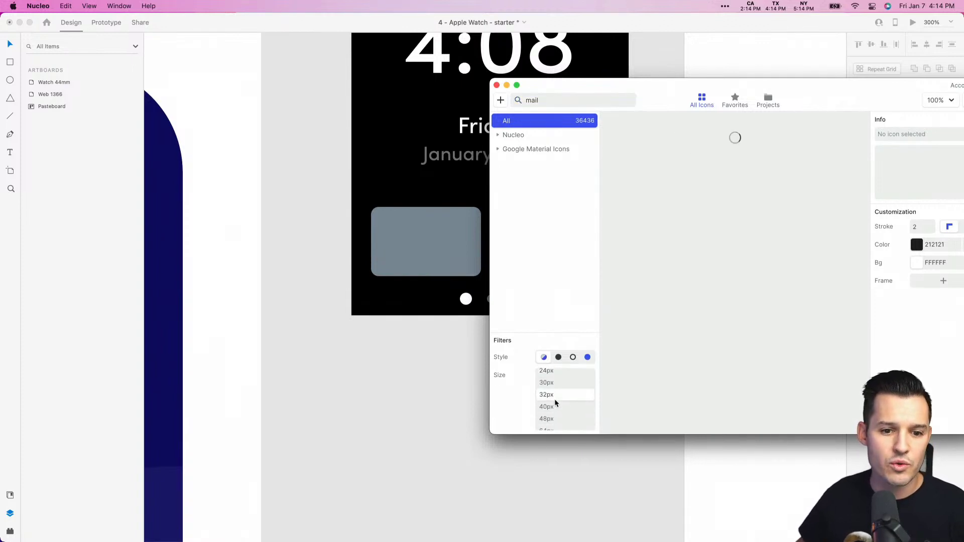
{"action": "left_click", "coordinate": [559, 357]}
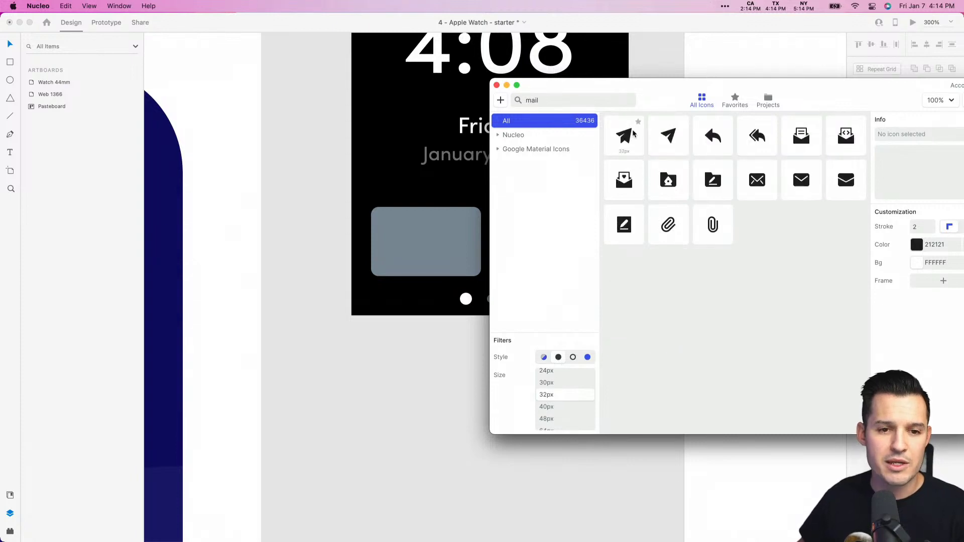
{"action": "left_click_drag", "start_coordinate": [661, 86], "coordinate": [654, 99]}
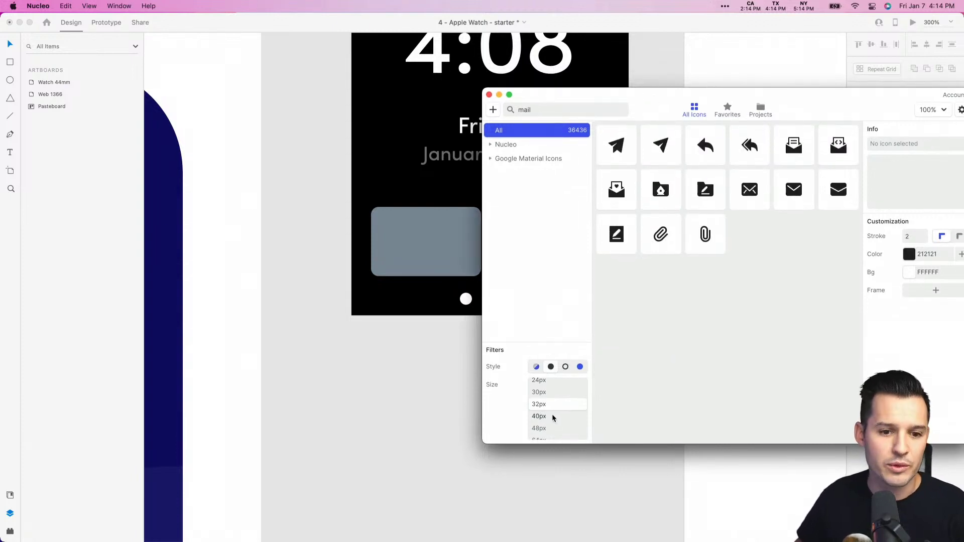
{"action": "left_click", "coordinate": [565, 368]}
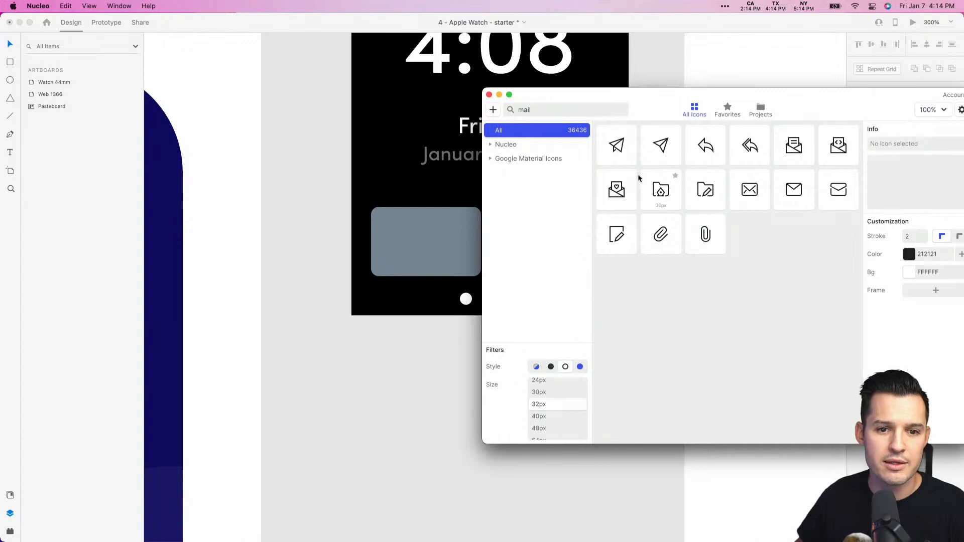
{"action": "left_click_drag", "start_coordinate": [616, 145], "coordinate": [405, 233]}
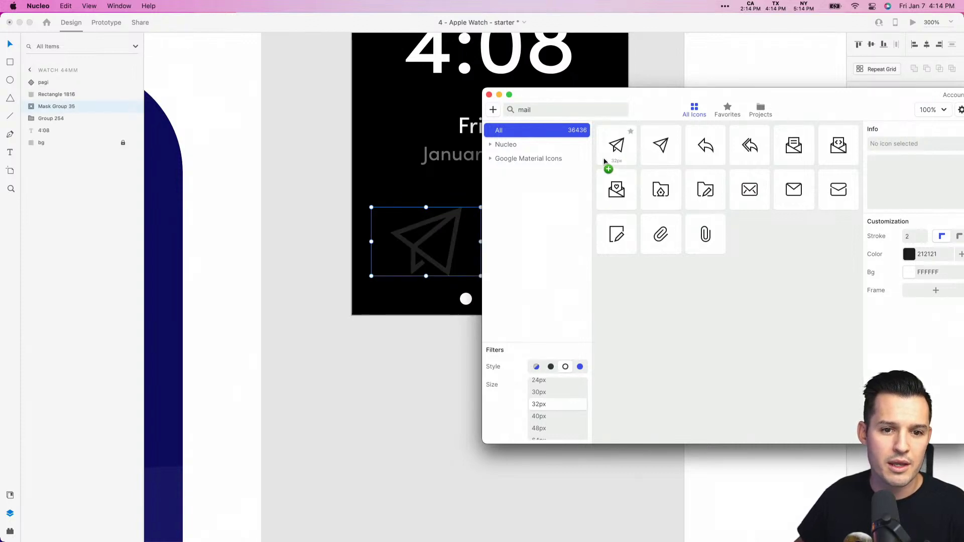
{"action": "left_click", "coordinate": [344, 417]}
{"action": "key", "text": "super+z"}
- Place the outlined paper plane icon from Nucleo on the empty pasteboard below the watch artboard
{"action": "key", "text": "super+Tab"}
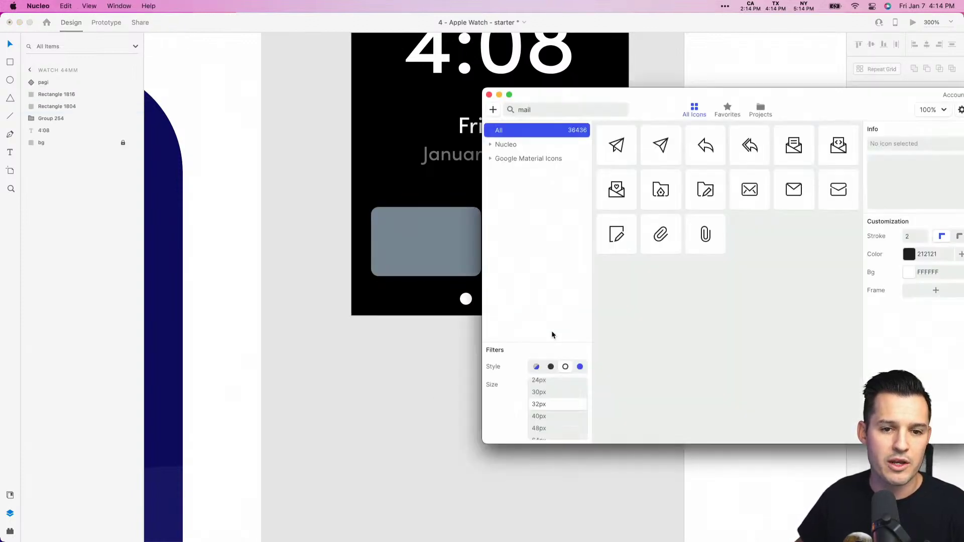
{"action": "left_click_drag", "start_coordinate": [362, 436], "coordinate": [364, 434]}
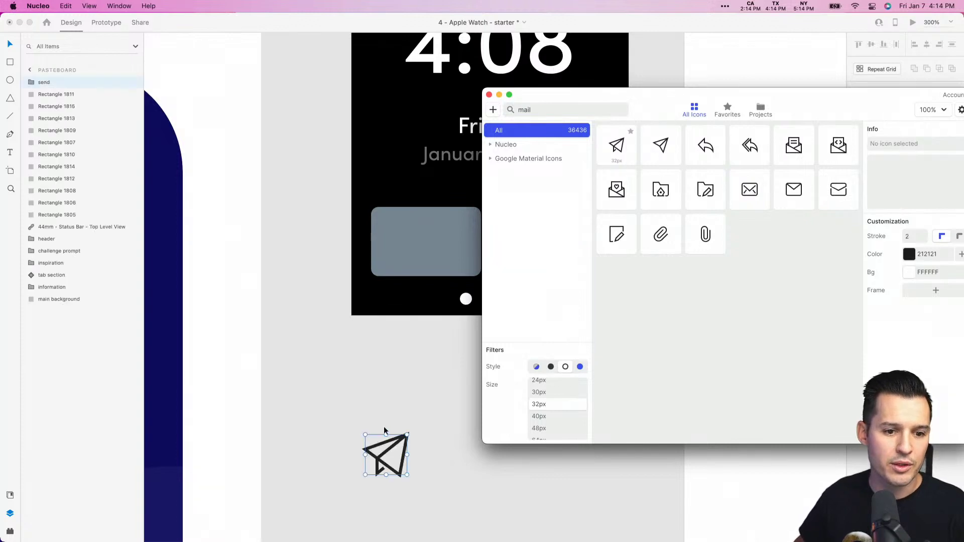
- Search Nucleo for "bell" and place the outlined bell on the right card and the paper plane on the left card
{"action": "left_click", "coordinate": [560, 110]}
{"action": "type", "text": "bell"}
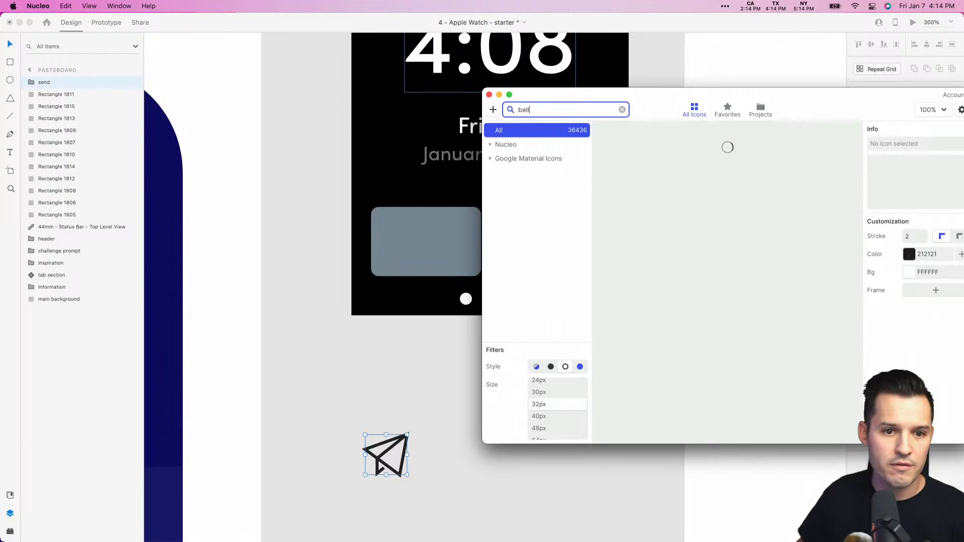
{"action": "left_click_drag", "start_coordinate": [617, 189], "coordinate": [415, 246]}
{"action": "left_click", "coordinate": [452, 379]}
{"action": "left_click_drag", "start_coordinate": [468, 452], "coordinate": [574, 254]}
- Scale the bell and paper plane icons down together to about two thirds of their size
{"action": "left_click", "coordinate": [424, 239], "text": "shift"}
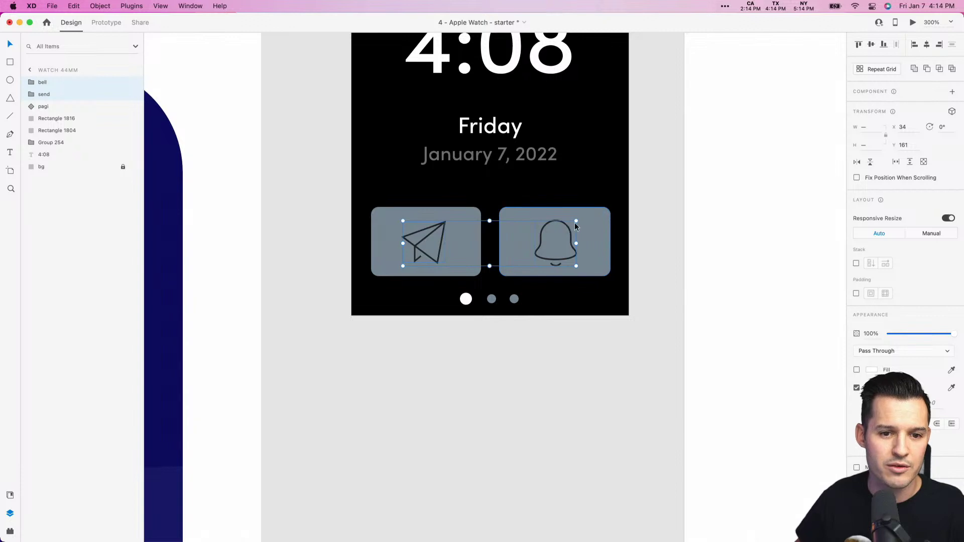
{"action": "left_click_drag", "start_coordinate": [574, 227], "coordinate": [567, 232]}
{"action": "left_click", "coordinate": [546, 411]}
- Center the paper plane icon horizontally and vertically on the left card
{"action": "left_click", "coordinate": [441, 242]}
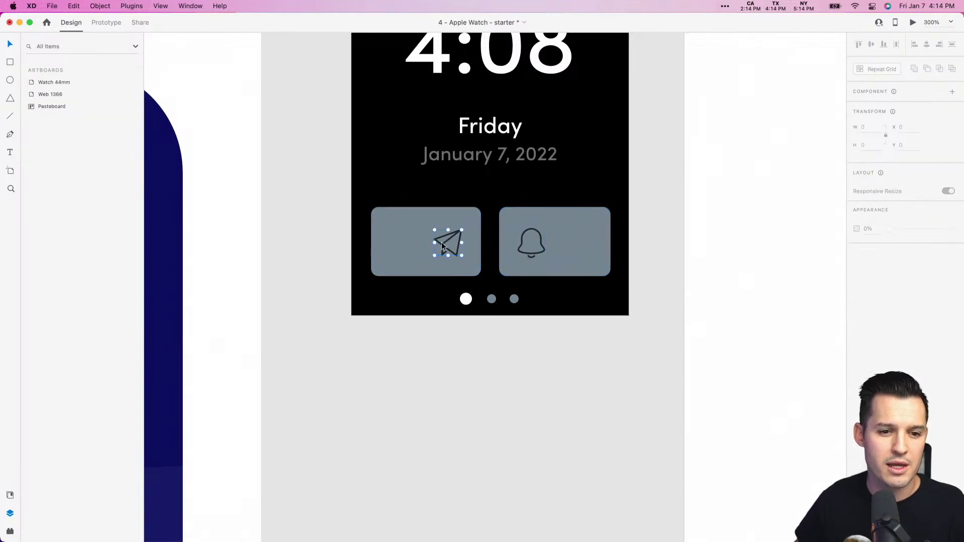
{"action": "left_click", "coordinate": [394, 243], "text": "shift"}
{"action": "left_click", "coordinate": [927, 46]}
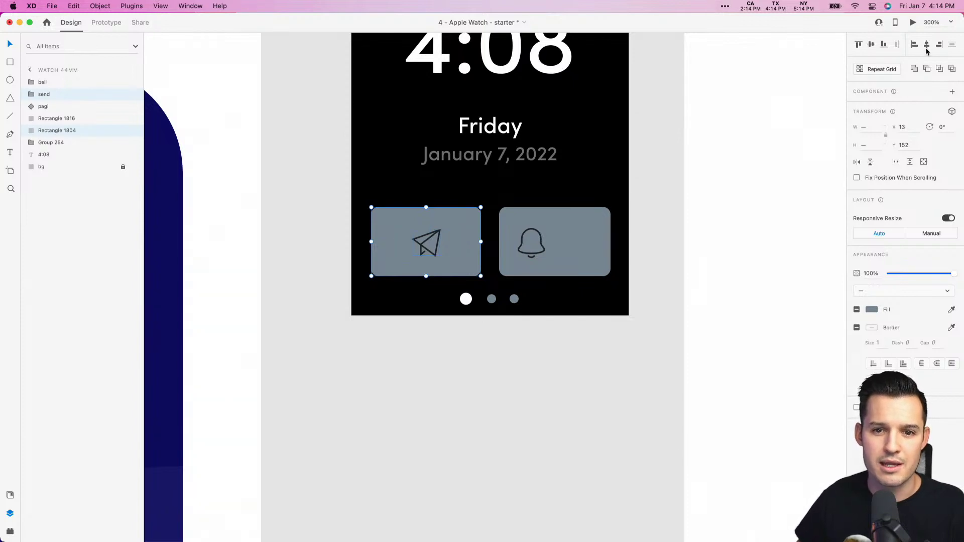
{"action": "left_click", "coordinate": [872, 45]}
- Center the bell icon horizontally and vertically on the right card
{"action": "left_click", "coordinate": [530, 256]}
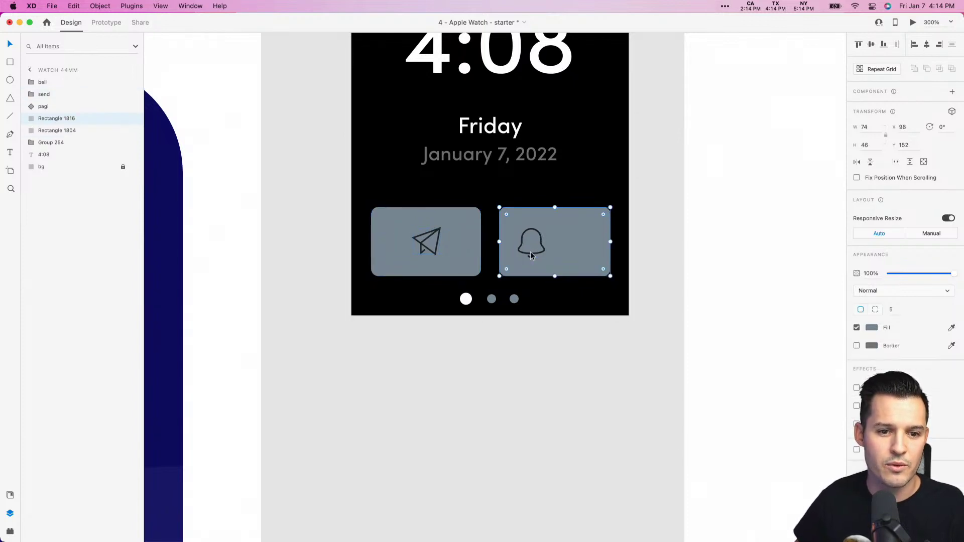
{"action": "left_click", "coordinate": [531, 256]}
{"action": "left_click", "coordinate": [605, 221], "text": "shift"}
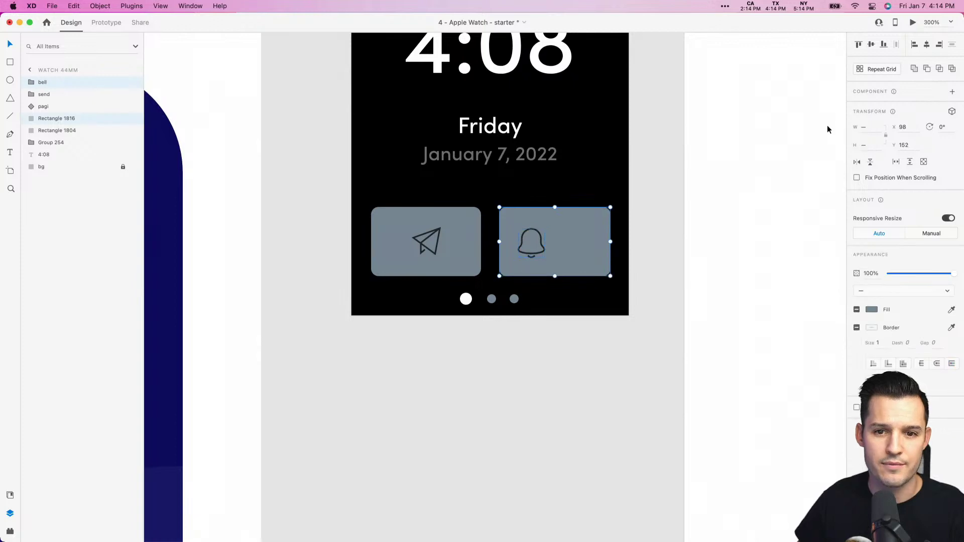
{"action": "left_click", "coordinate": [927, 46]}
{"action": "left_click", "coordinate": [872, 45]}
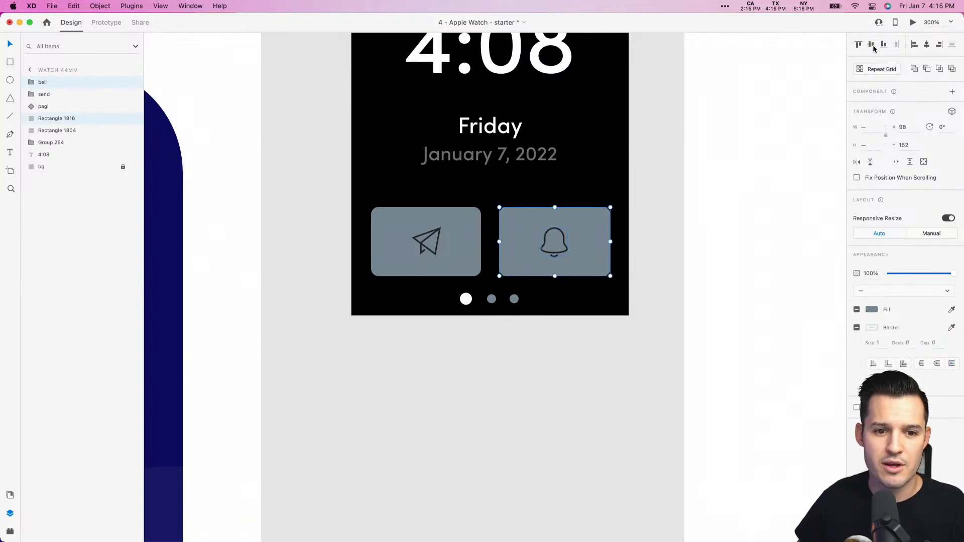
{"action": "left_click", "coordinate": [447, 495]}
- Move the Web 1366 artboard far to the right to free space beside the watch artboard
{"action": "scroll", "coordinate": [501, 471], "scroll_direction": "up", "scroll_amount": 4}
{"action": "scroll", "coordinate": [501, 471], "scroll_direction": "right", "scroll_amount": 3}
{"action": "key", "text": "cmd+1"}
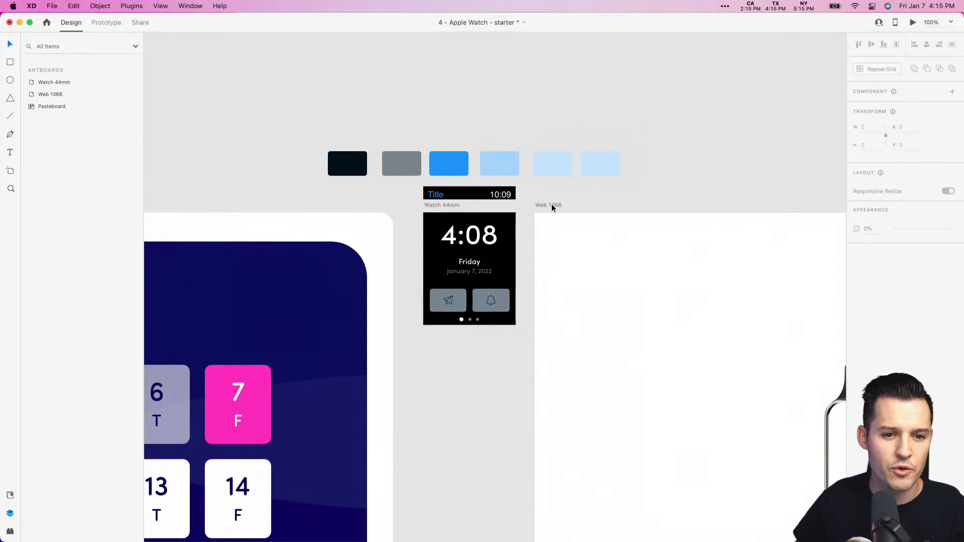
{"action": "left_click_drag", "start_coordinate": [553, 207], "coordinate": [846, 213]}
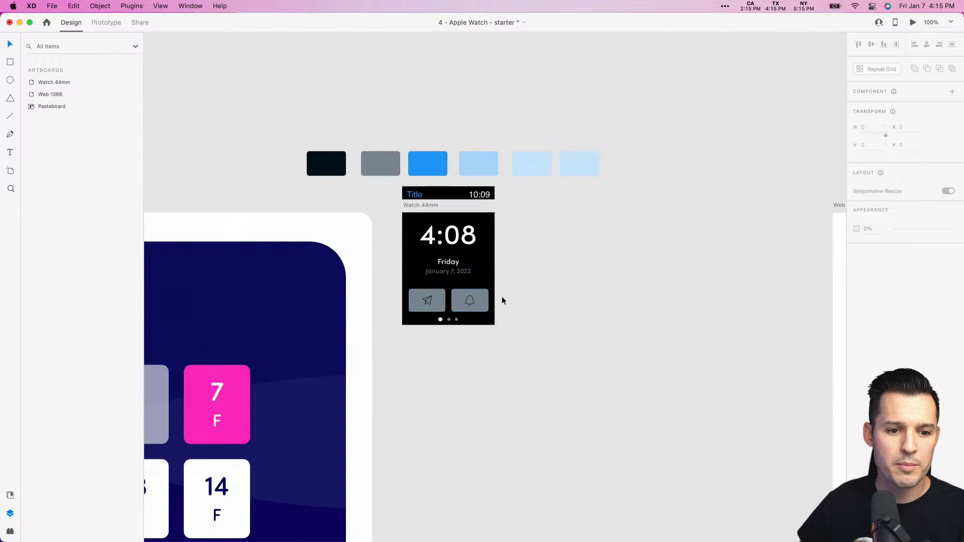
- Group the bell icon with its card, and group the paper plane icon with its card
{"action": "left_click", "coordinate": [477, 300]}
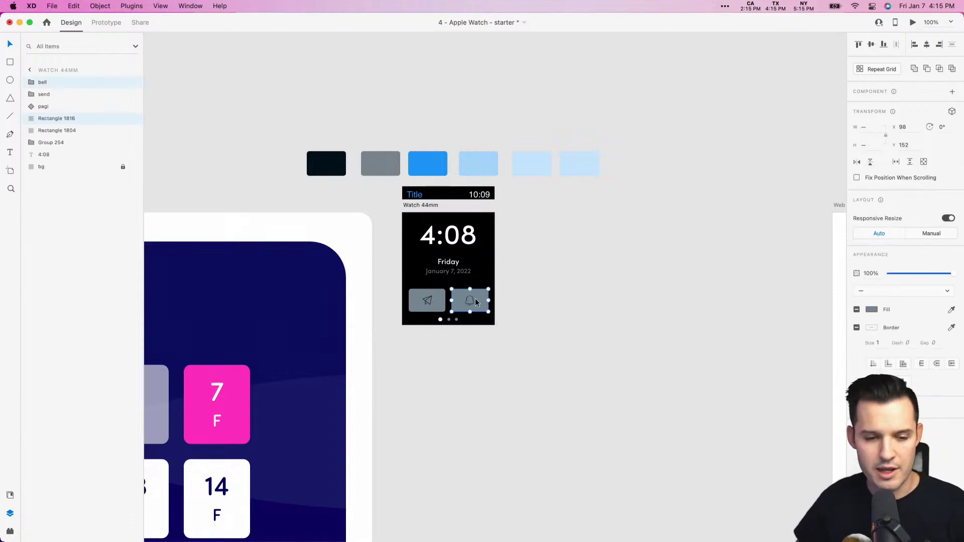
{"action": "left_click", "coordinate": [439, 300]}
{"action": "left_click", "coordinate": [425, 301], "text": "shift"}
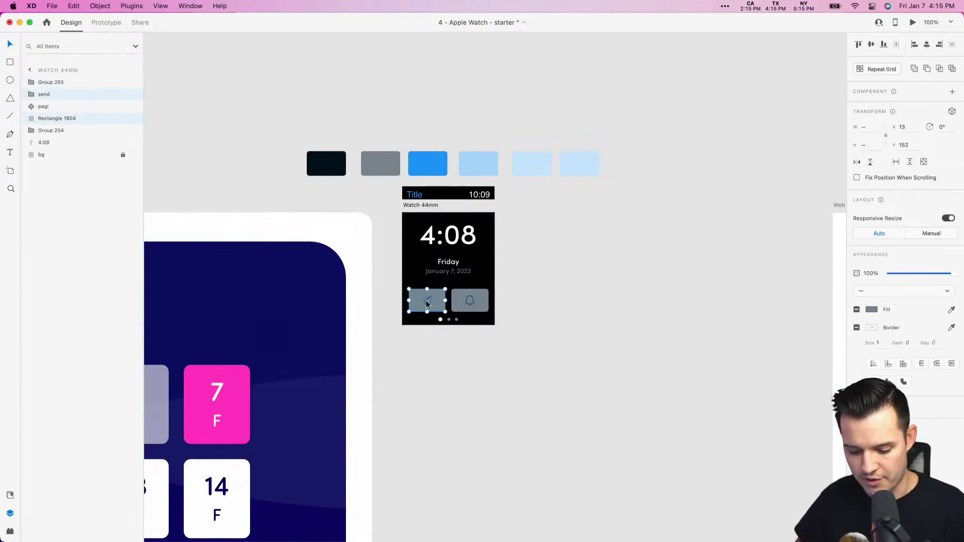
{"action": "key", "text": "super+g"}
- Move both icon card groups up slightly to leave more space above the pagination dots
{"action": "left_click", "coordinate": [483, 305], "text": "shift"}
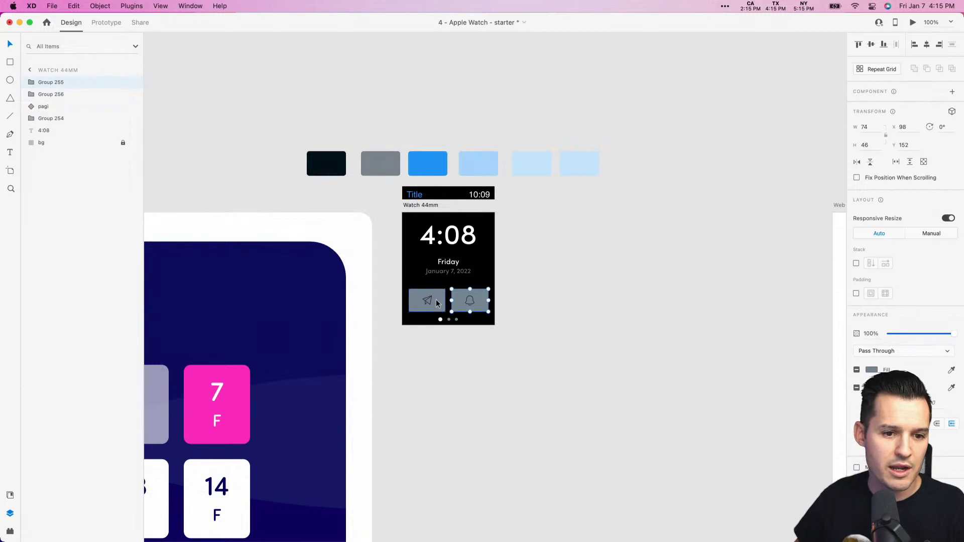
{"action": "left_click_drag", "start_coordinate": [481, 300], "coordinate": [479, 292]}
{"action": "left_click", "coordinate": [555, 297]}
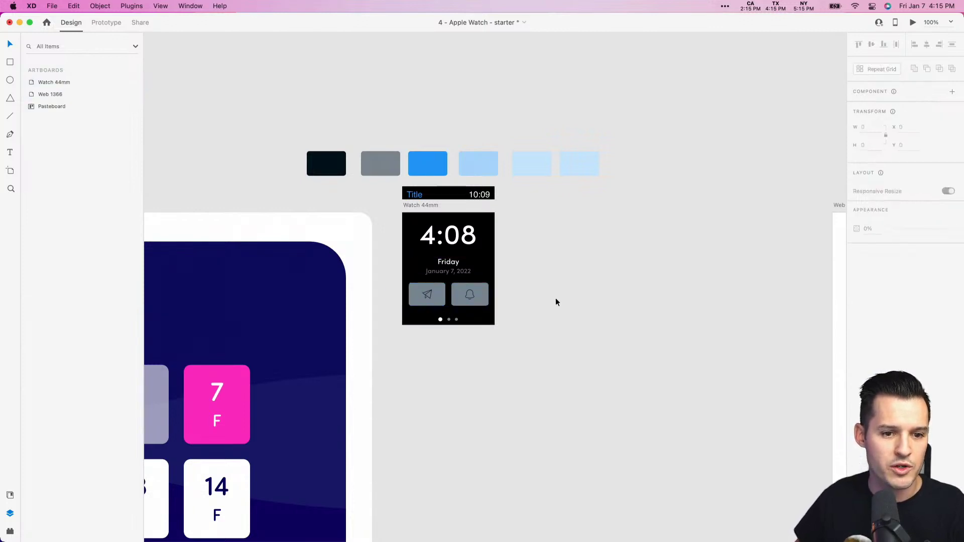
- Rename the Watch 44mm artboard as 1
{"action": "left_click", "coordinate": [426, 206]}
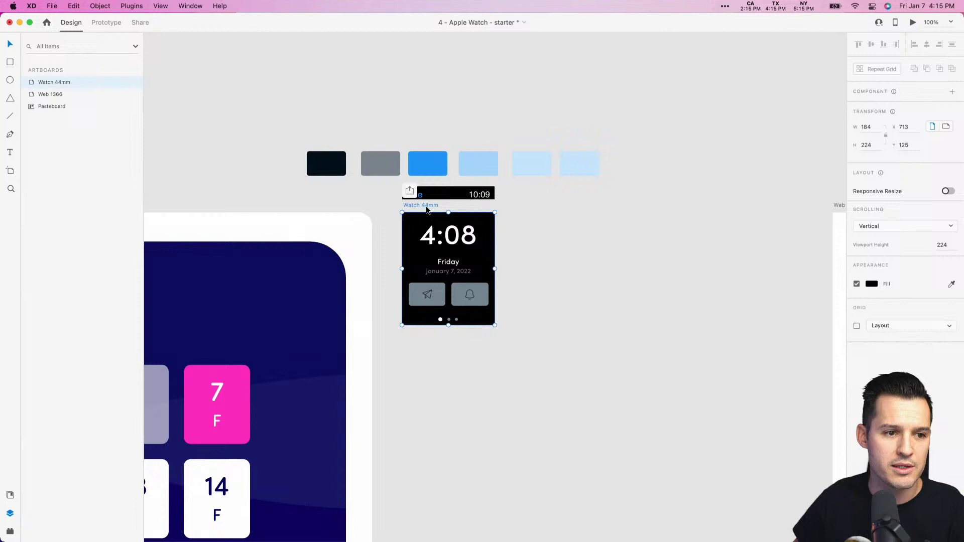
{"action": "double_click", "coordinate": [56, 83]}
{"action": "type", "text": "1"}
{"action": "left_click", "coordinate": [516, 221]}
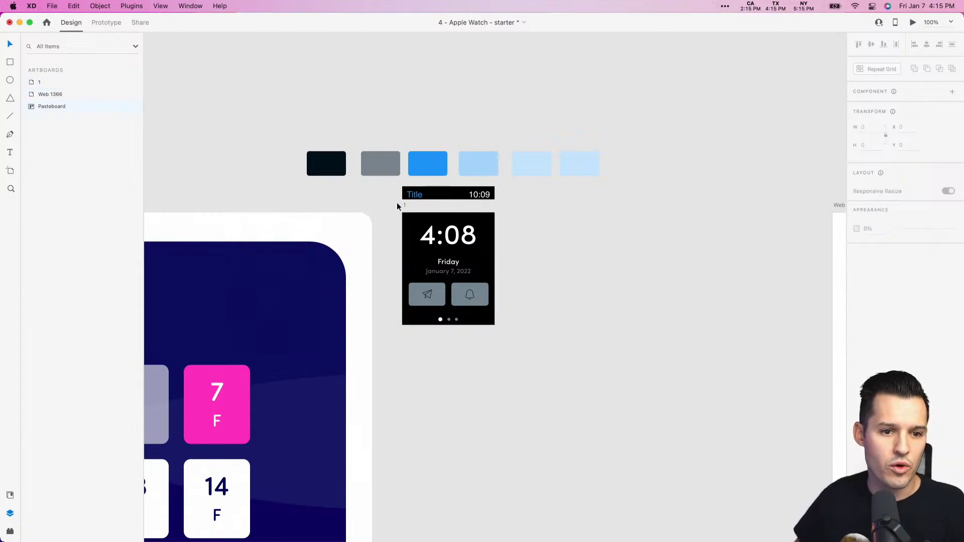
- Duplicate artboard 1 and place the copy beside it on the right, at X 945 and Y 125
{"action": "left_click_drag", "start_coordinate": [403, 207], "coordinate": [519, 206]}
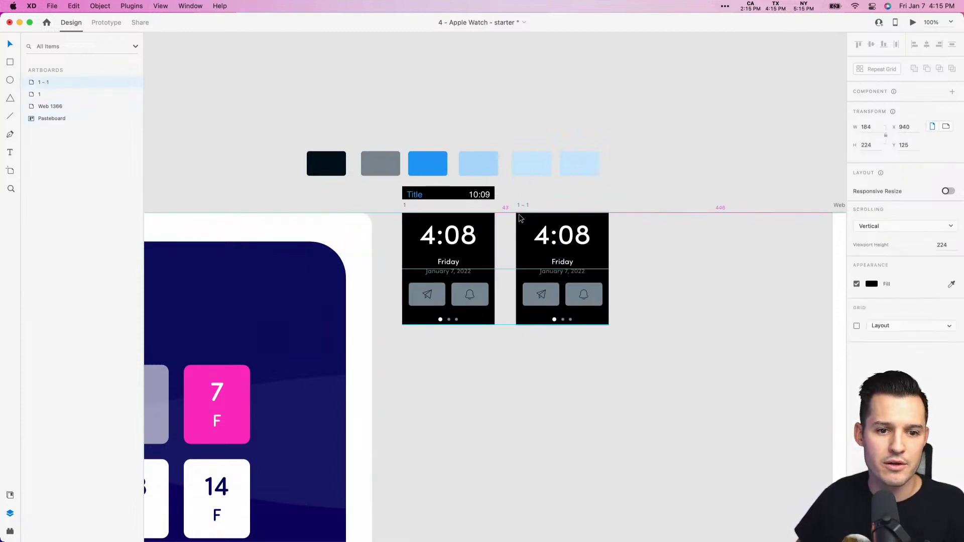
{"action": "scroll", "coordinate": [598, 257], "scroll_direction": "up", "scroll_amount": 5}
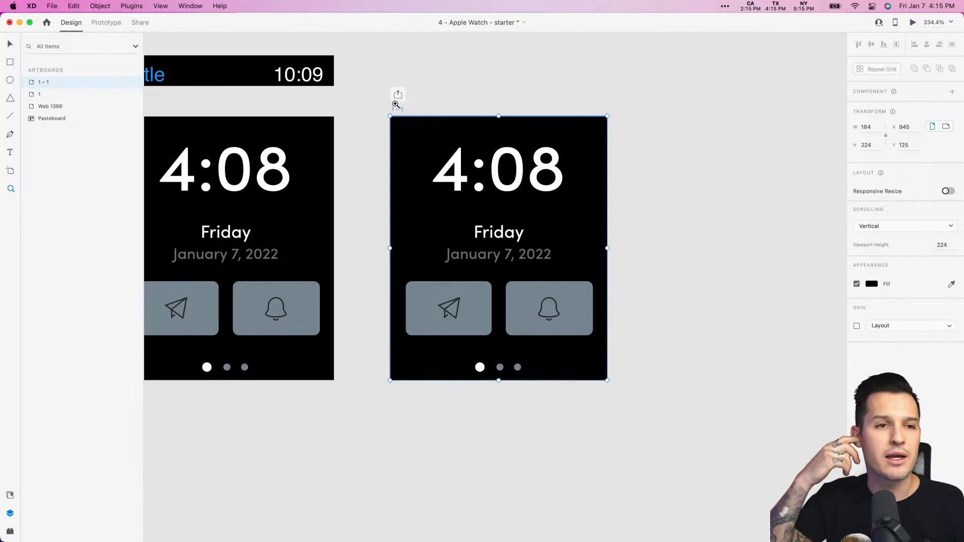
{"action": "key", "text": "v"}
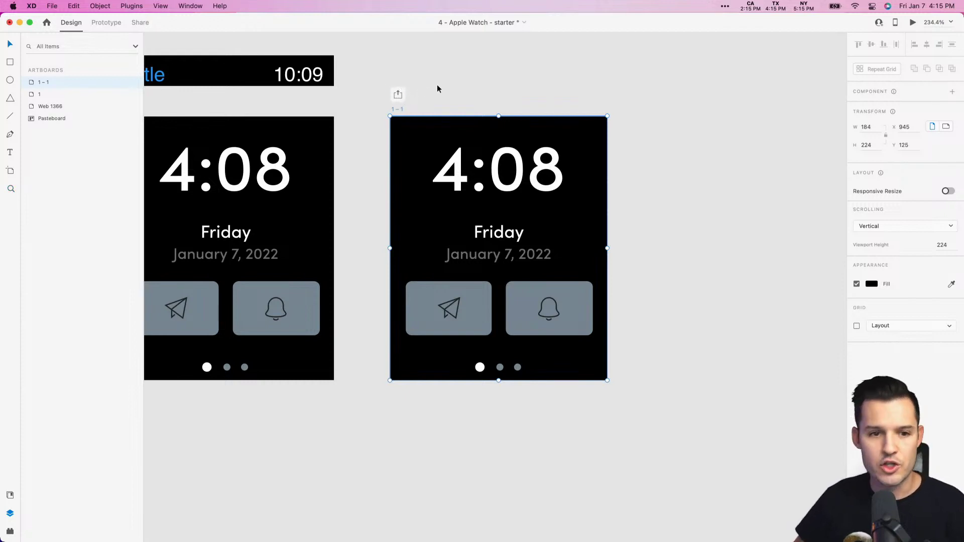
{"action": "left_click", "coordinate": [442, 89]}
{"action": "scroll", "coordinate": [465, 95], "scroll_direction": "left", "scroll_amount": 5}
{"action": "scroll", "coordinate": [465, 95], "scroll_direction": "up", "scroll_amount": 1}
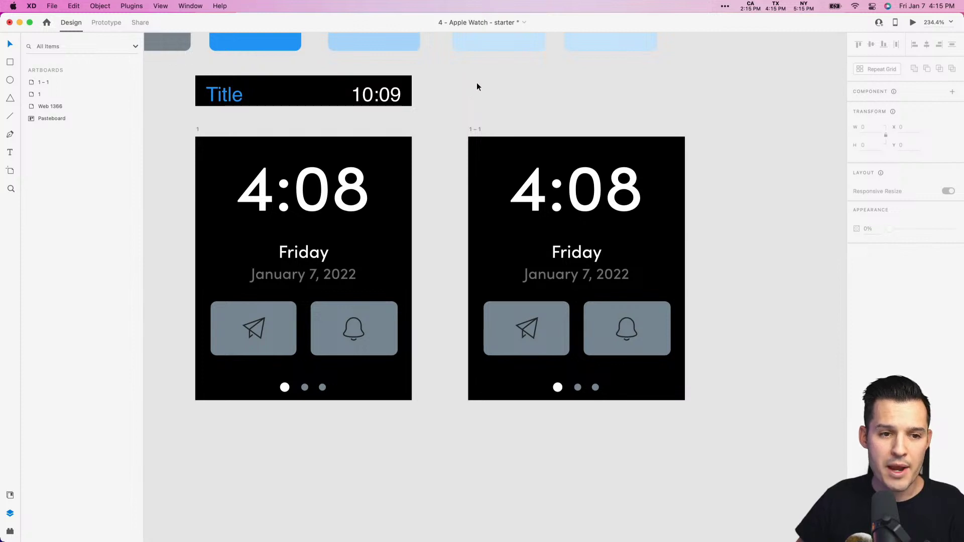
- Search the document assets for "stat", then clear the search
{"action": "key", "text": "super+shift+y"}
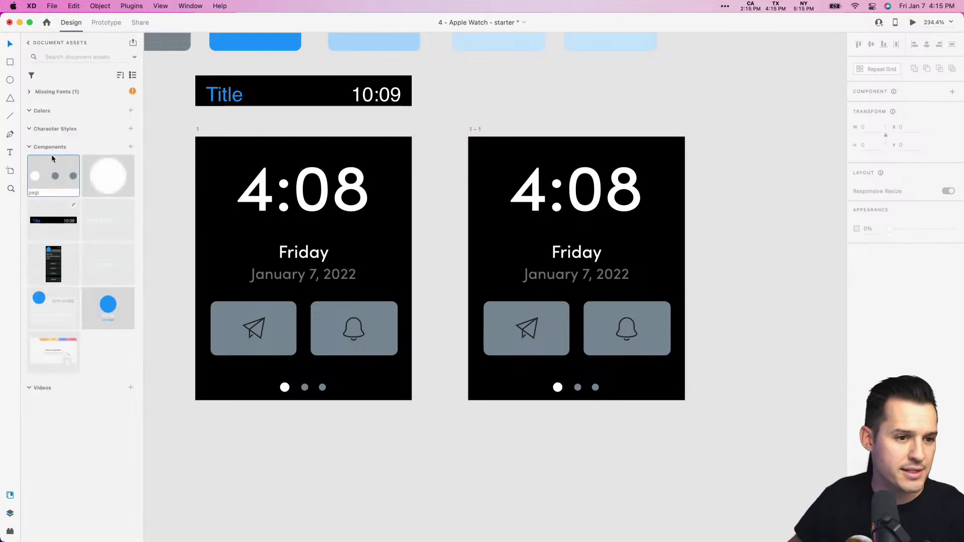
{"action": "left_click", "coordinate": [66, 57]}
{"action": "type", "text": "stat"}
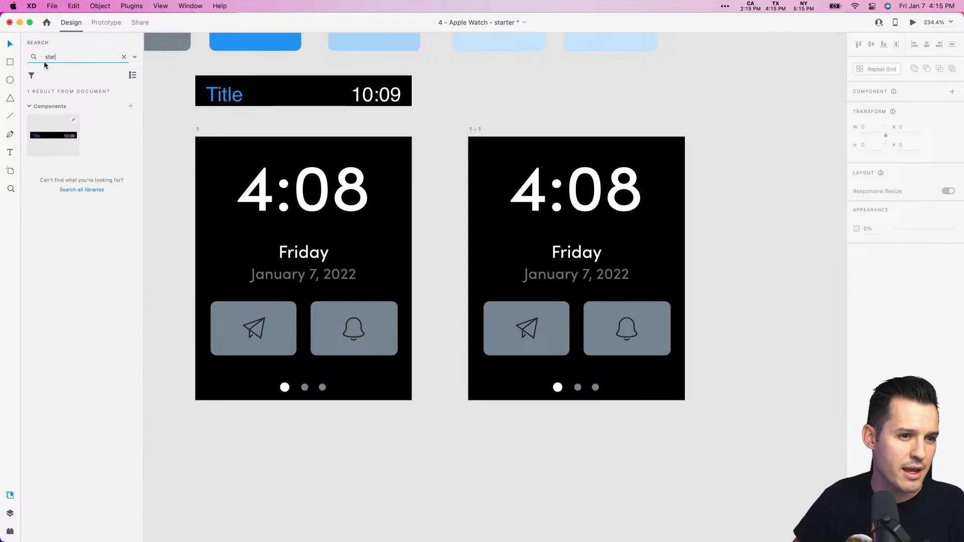
{"action": "left_click", "coordinate": [124, 56]}
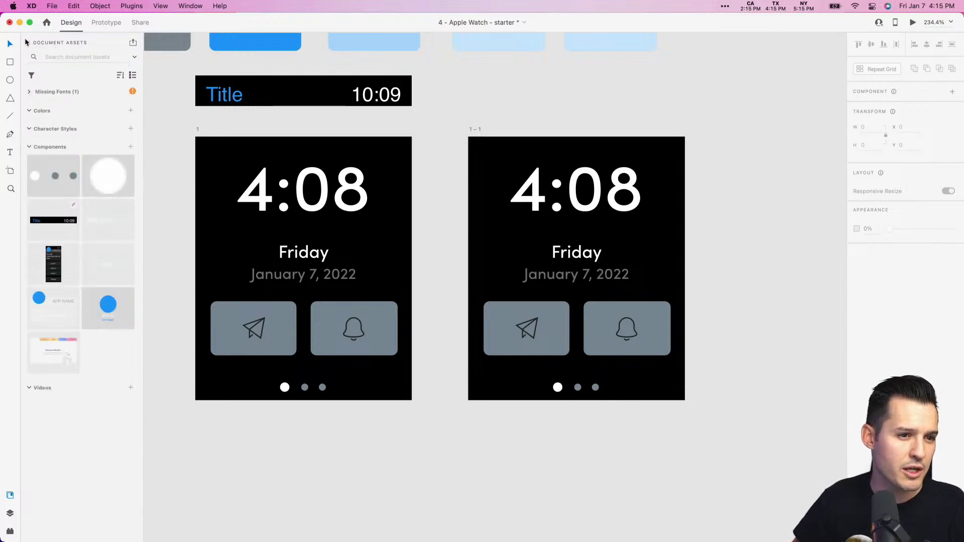
- Open the watch OS library and search it for "status"
{"action": "left_click", "coordinate": [30, 45]}
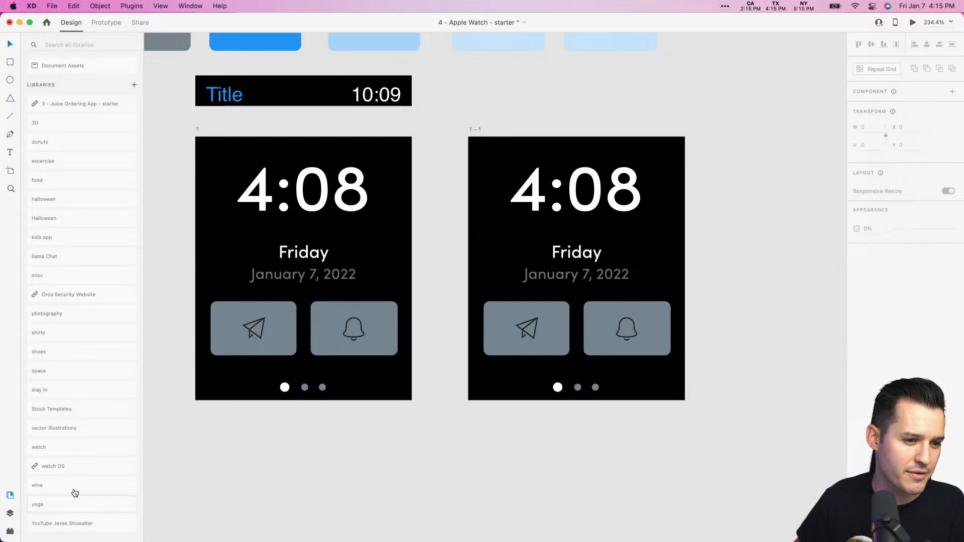
{"action": "left_click", "coordinate": [67, 468]}
{"action": "left_click", "coordinate": [65, 57]}
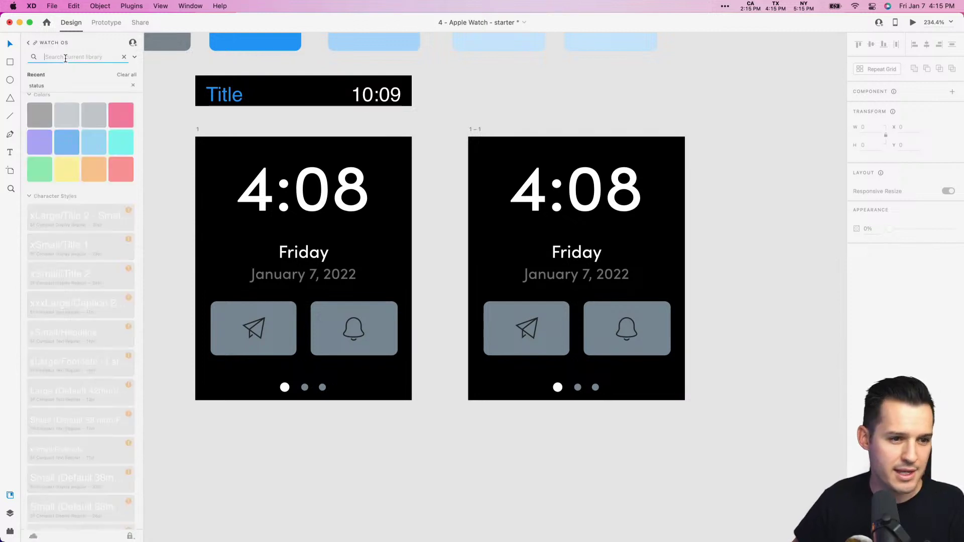
{"action": "type", "text": "status"}
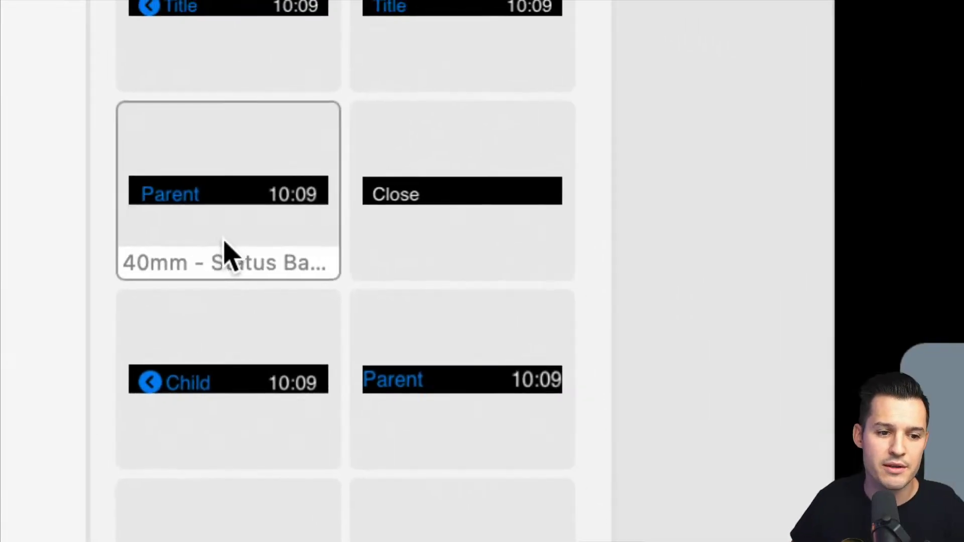
- Add the "44mm - Status Bar - Child View" component to the canvas and place it above the second watch artboard
{"action": "mouse_move", "coordinate": [30, 242]}
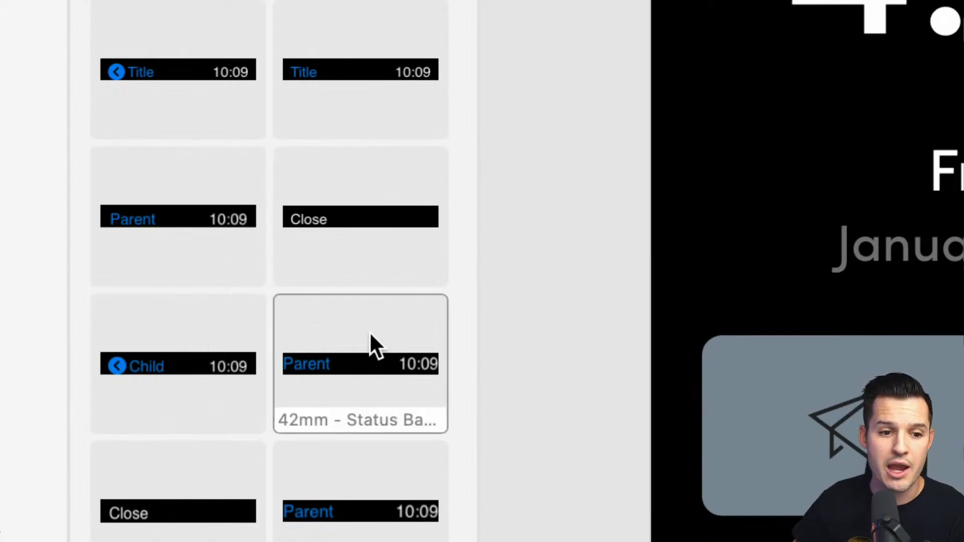
{"action": "scroll", "coordinate": [370, 341], "scroll_direction": "down", "scroll_amount": 4}
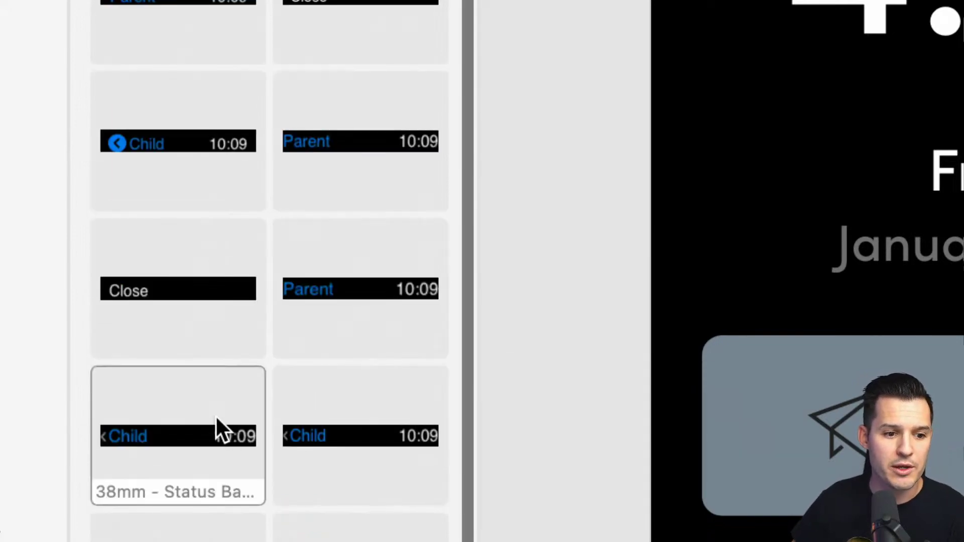
{"action": "scroll", "coordinate": [322, 444], "scroll_direction": "up", "scroll_amount": 3}
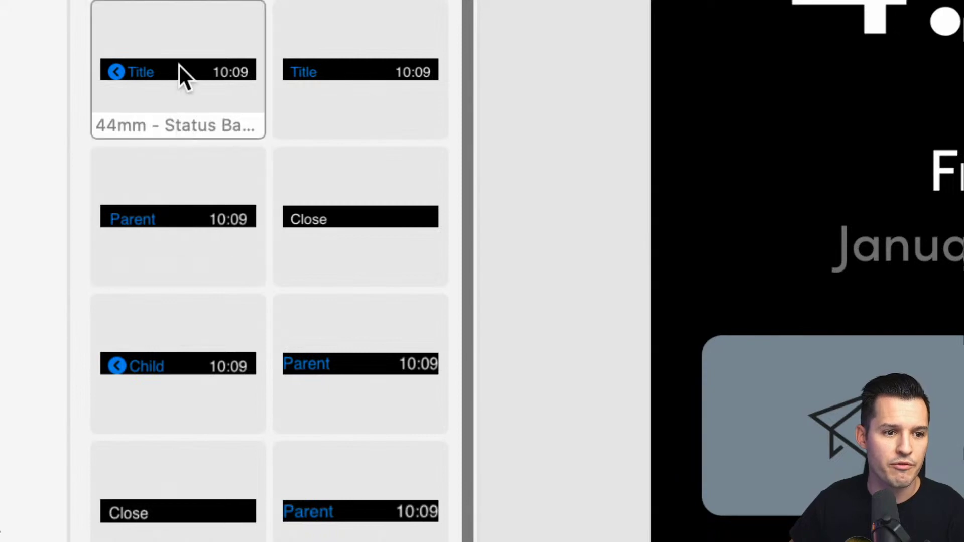
{"action": "mouse_move", "coordinate": [156, 91]}
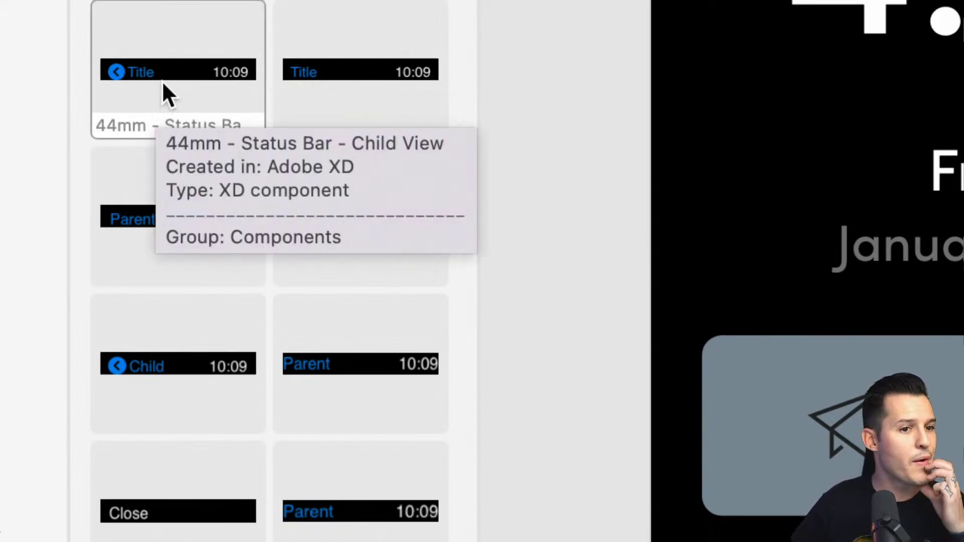
{"action": "left_click_drag", "start_coordinate": [164, 81], "coordinate": [562, 180]}
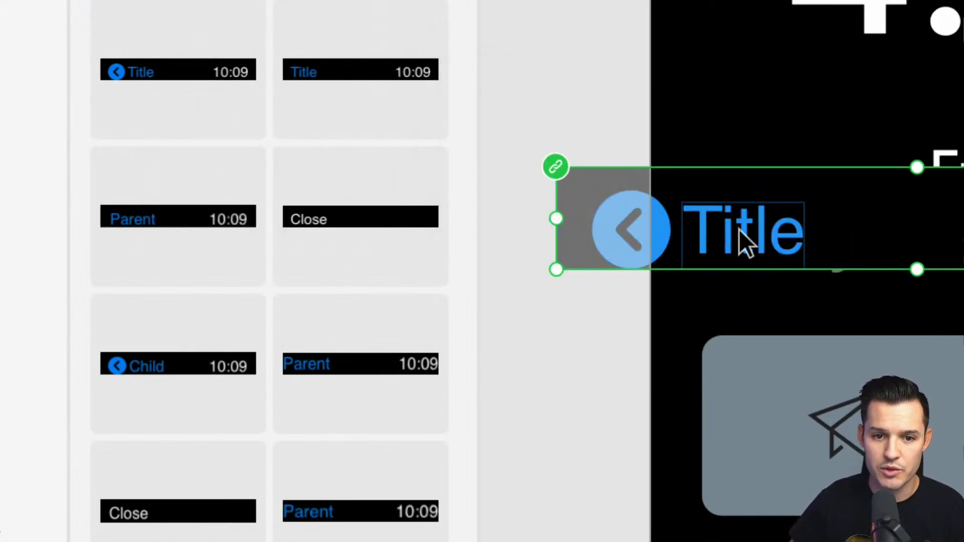
{"action": "scroll", "coordinate": [739, 229], "scroll_direction": "up", "scroll_amount": 5}
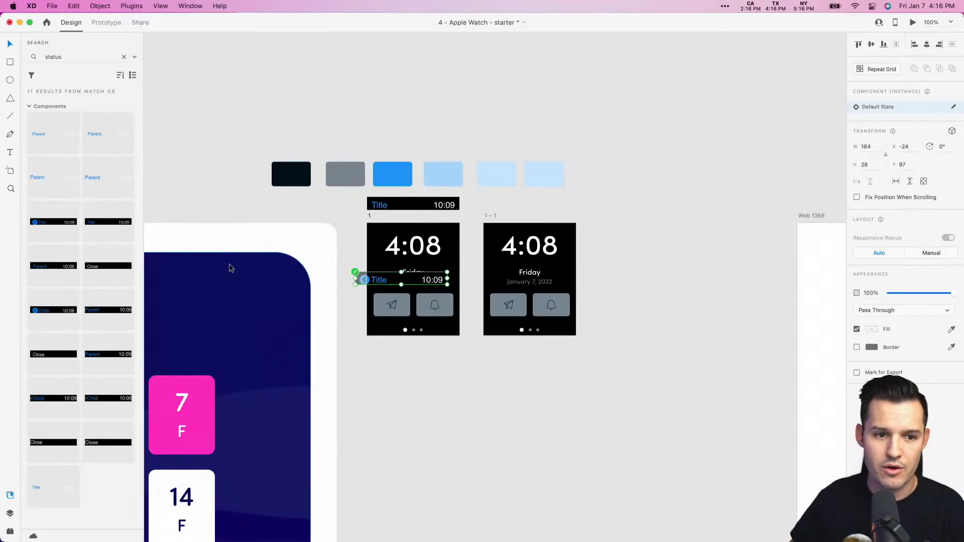
{"action": "left_click_drag", "start_coordinate": [381, 279], "coordinate": [554, 194]}
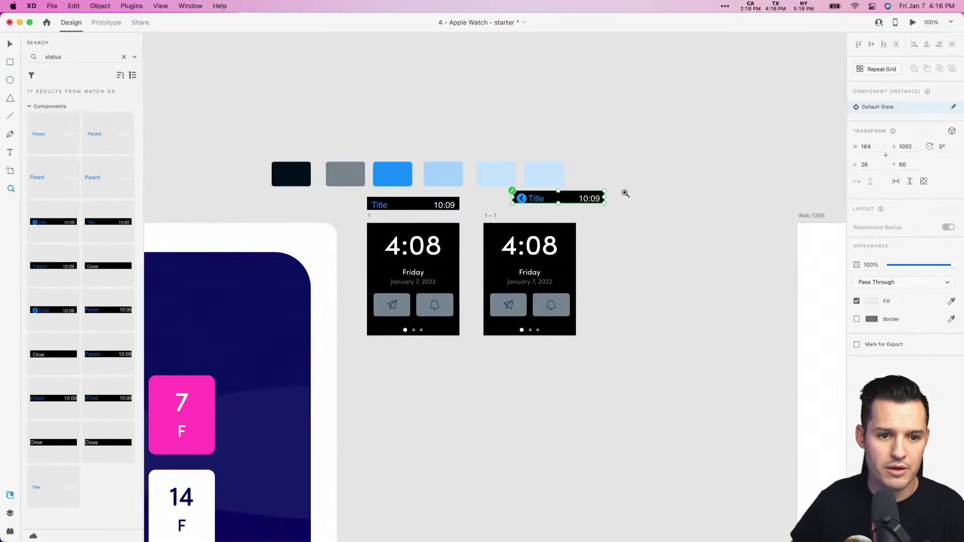
- Delete the large 4:08 time from the second artboard and align the new status bar with its top at X 0, Y 0
{"action": "scroll", "coordinate": [602, 241], "scroll_direction": "up", "scroll_amount": 5}
{"action": "scroll", "coordinate": [609, 294], "scroll_direction": "left", "scroll_amount": 3}
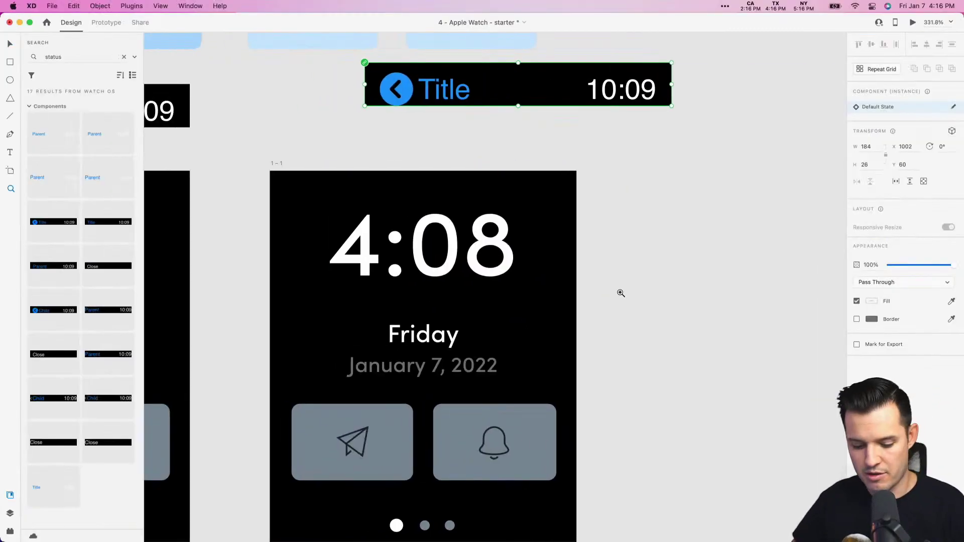
{"action": "left_click", "coordinate": [494, 231]}
{"action": "key", "text": "Delete"}
{"action": "left_click_drag", "start_coordinate": [591, 98], "coordinate": [496, 209]}
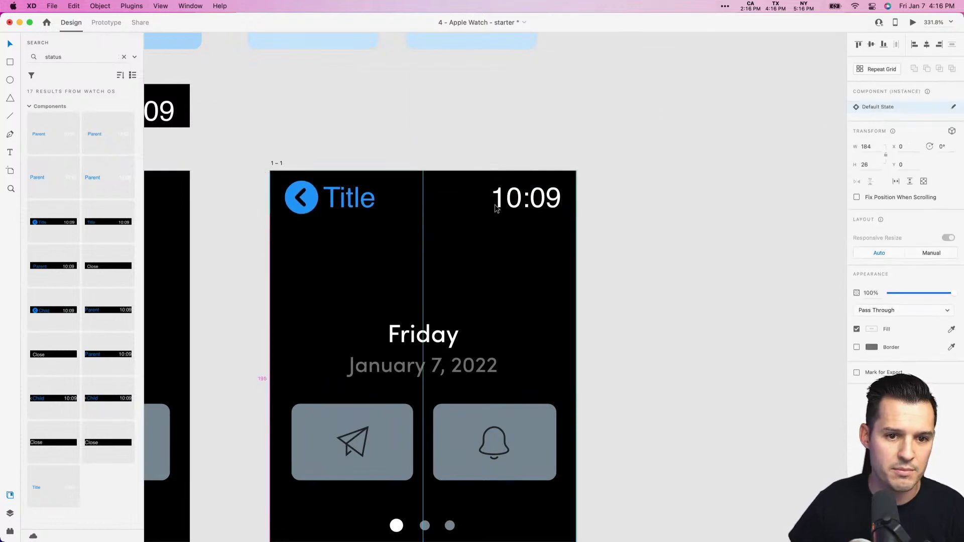
- Change the time in the second artboard's status bar to 4:08
{"action": "double_click", "coordinate": [496, 208]}
{"action": "scroll", "coordinate": [523, 210], "scroll_direction": "left", "scroll_amount": 4}
{"action": "scroll", "coordinate": [523, 211], "scroll_direction": "down", "scroll_amount": 2}
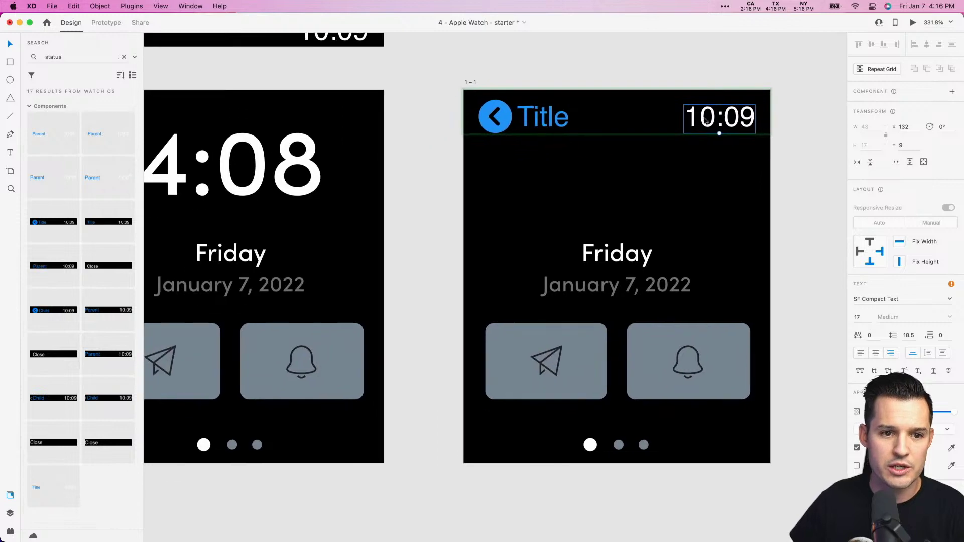
{"action": "double_click", "coordinate": [706, 120]}
{"action": "key", "text": "Left"}
{"action": "key", "text": "shift+Right"}
{"action": "key", "text": "shift+Right"}
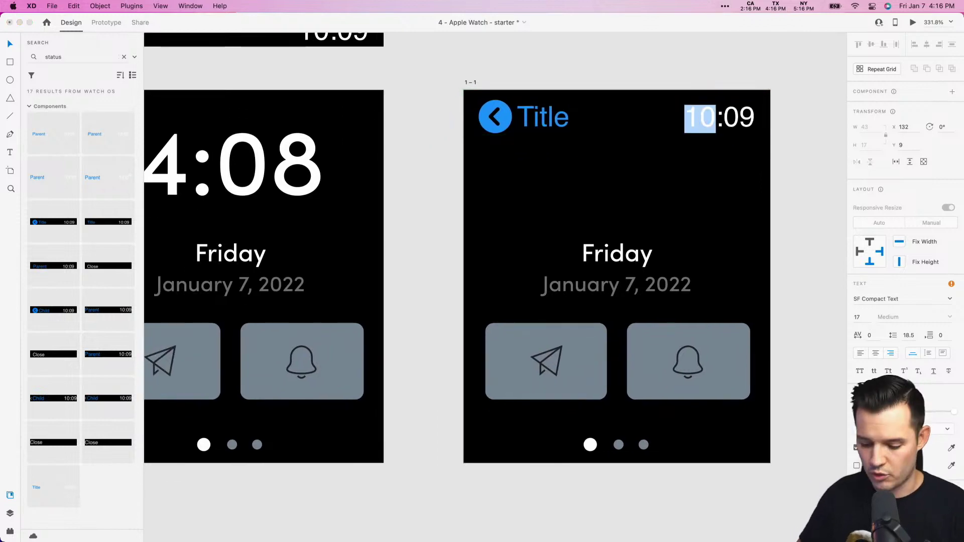
{"action": "type", "text": "4"}
{"action": "key", "text": "Right"}
{"action": "key", "text": "Right"}
{"action": "key", "text": "shift+Right"}
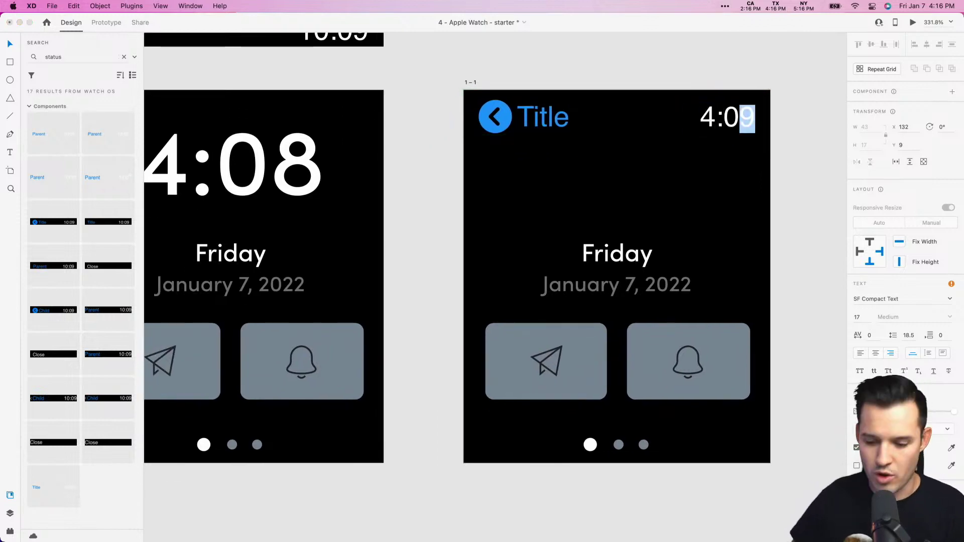
{"action": "type", "text": "8"}
{"action": "key", "text": "Escape"}
- Change the status bar title beside the back arrow to "Dashboard"
{"action": "scroll", "coordinate": [653, 63], "scroll_direction": "left", "scroll_amount": 4}
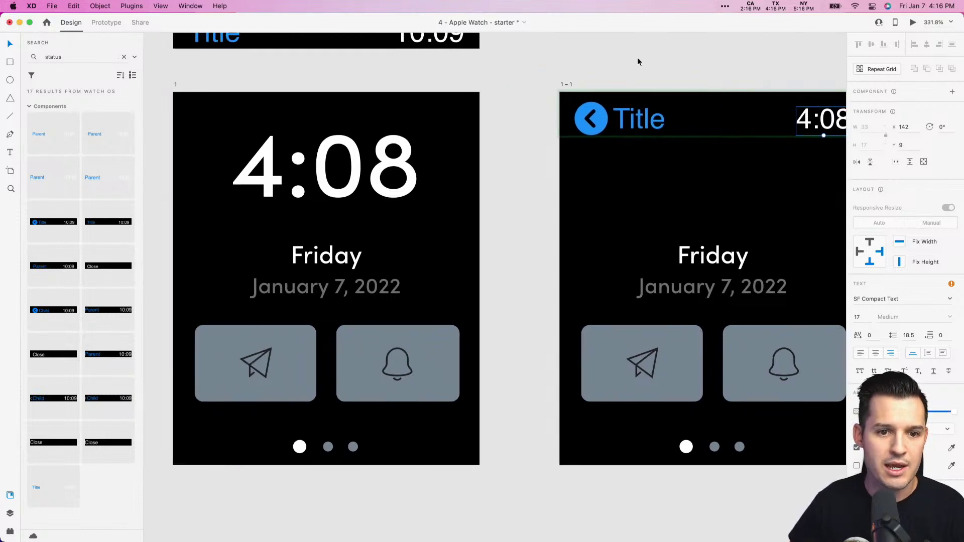
{"action": "left_click", "coordinate": [635, 118]}
{"action": "double_click", "coordinate": [635, 118]}
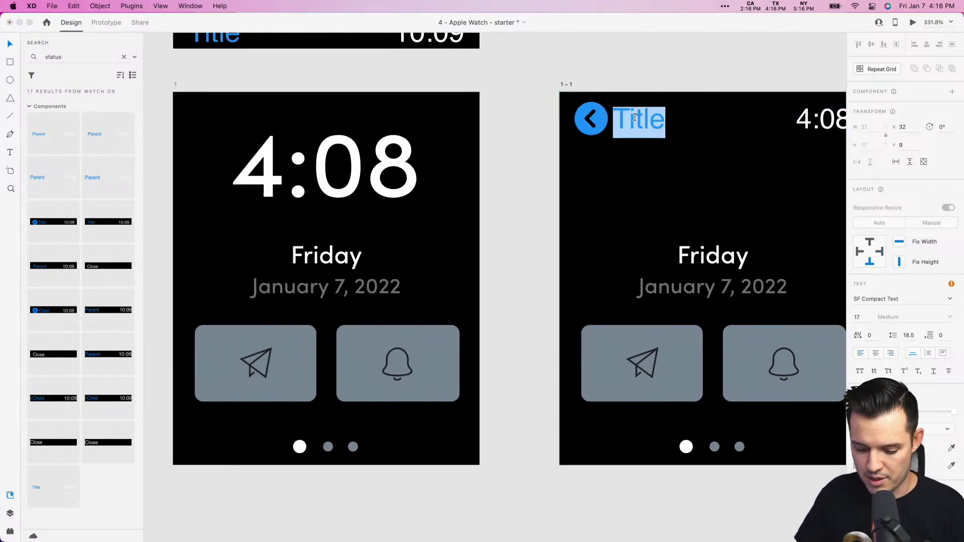
{"action": "type", "text": "Dashboard"}
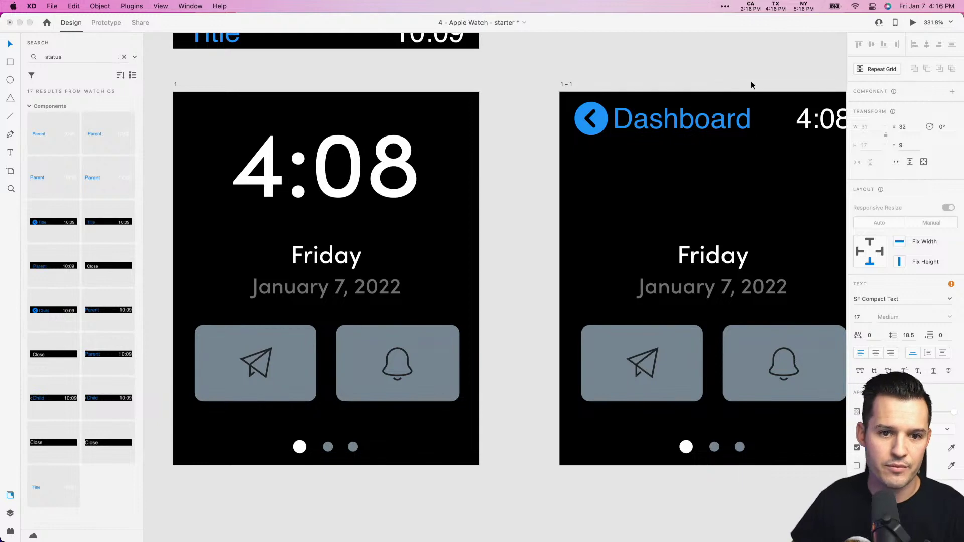
{"action": "key", "text": "Escape"}
- Replace the status bar title on the second artboard with "Home"
{"action": "scroll", "coordinate": [723, 68], "scroll_direction": "right", "scroll_amount": 2}
{"action": "double_click", "coordinate": [657, 134]}
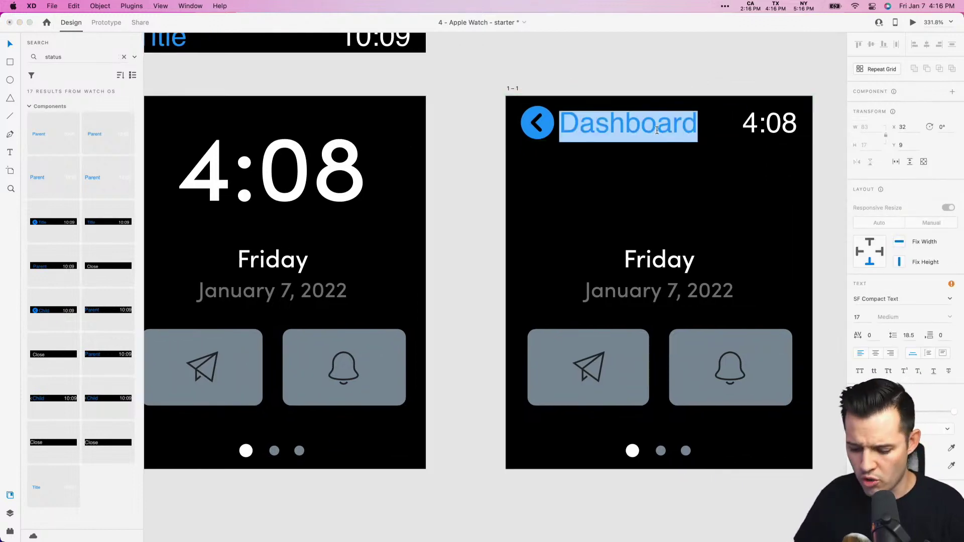
{"action": "type", "text": "Home"}
{"action": "key", "text": "Escape"}
{"action": "left_click", "coordinate": [754, 61]}
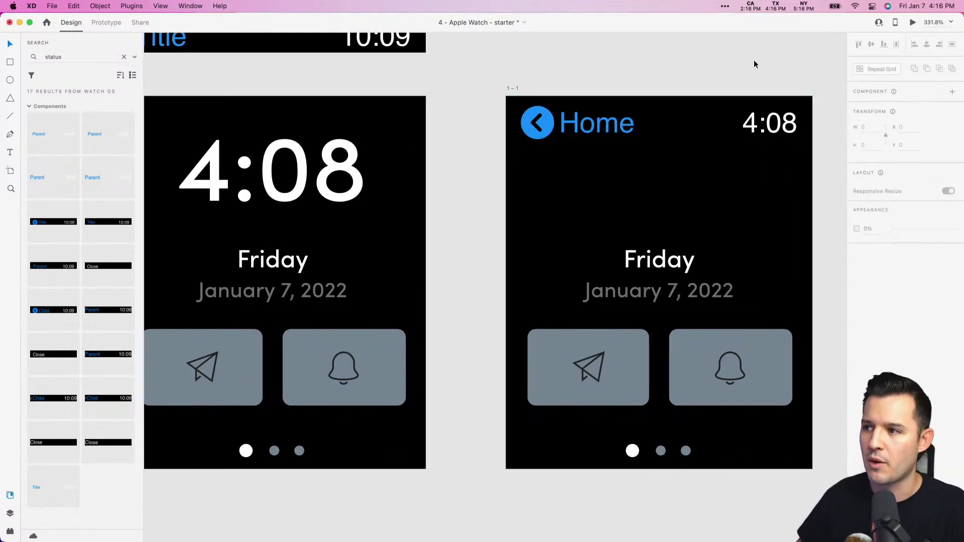
- Fill the paper plane button on the second artboard with the blue sampled from the back arrow circle
{"action": "key", "text": "super+minus"}
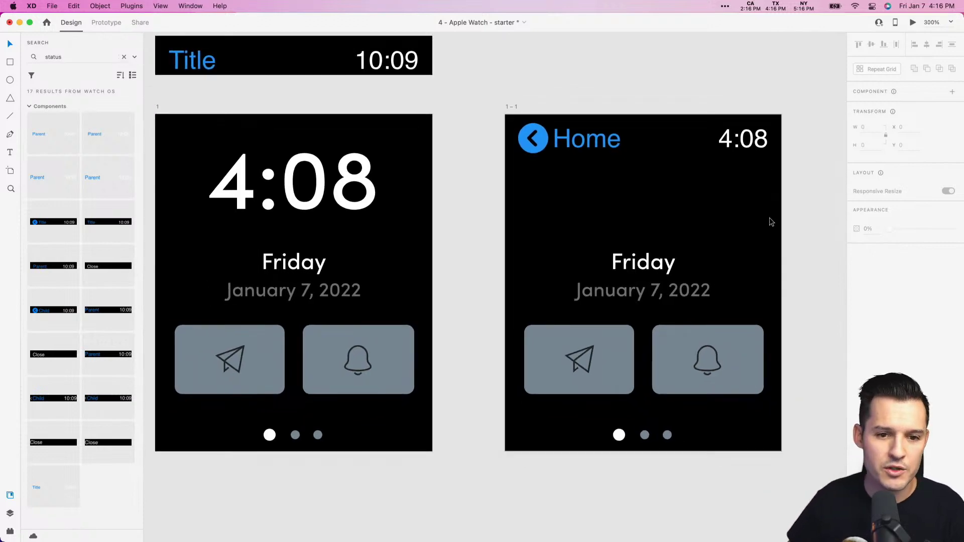
{"action": "scroll", "coordinate": [788, 269], "scroll_direction": "right", "scroll_amount": 2}
{"action": "scroll", "coordinate": [788, 269], "scroll_direction": "down", "scroll_amount": 1}
{"action": "left_click", "coordinate": [589, 324]}
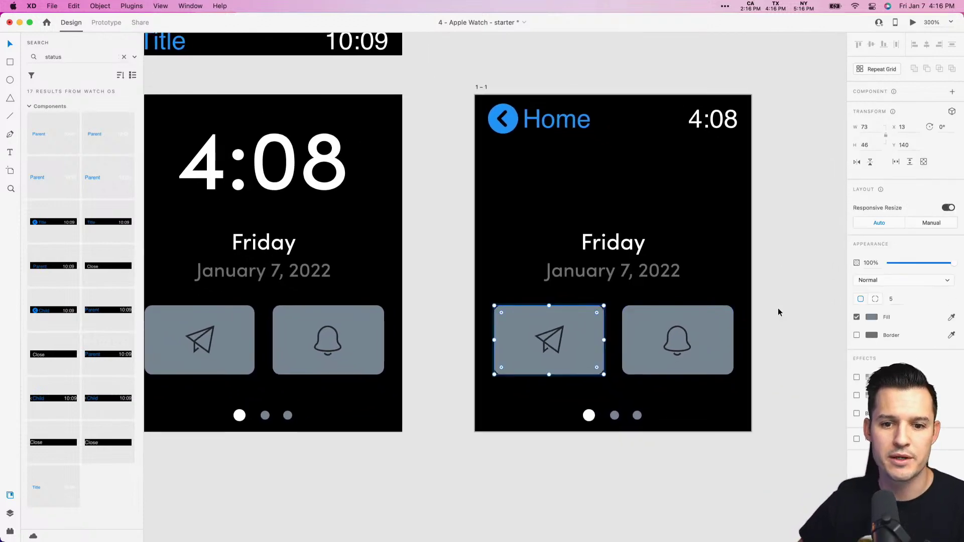
{"action": "left_click", "coordinate": [951, 318]}
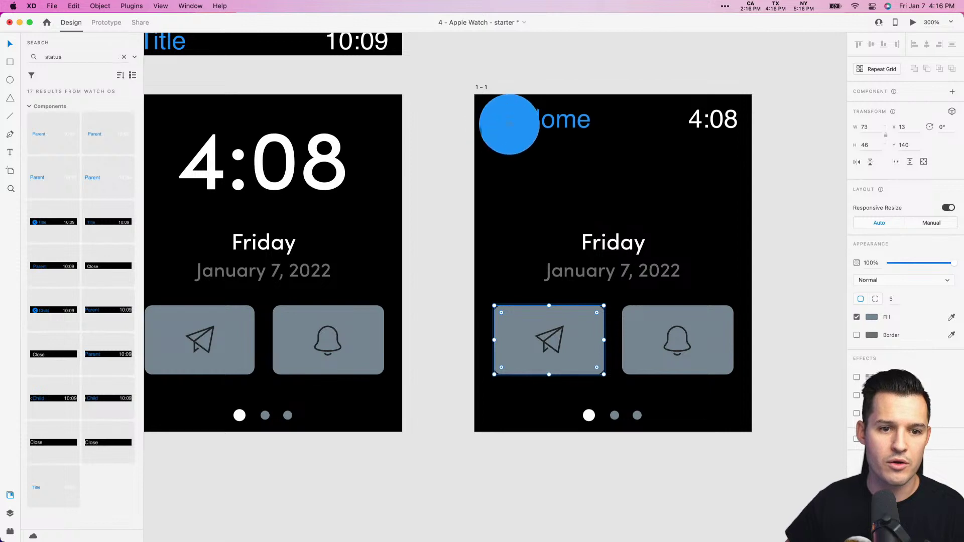
{"action": "left_click", "coordinate": [508, 125]}
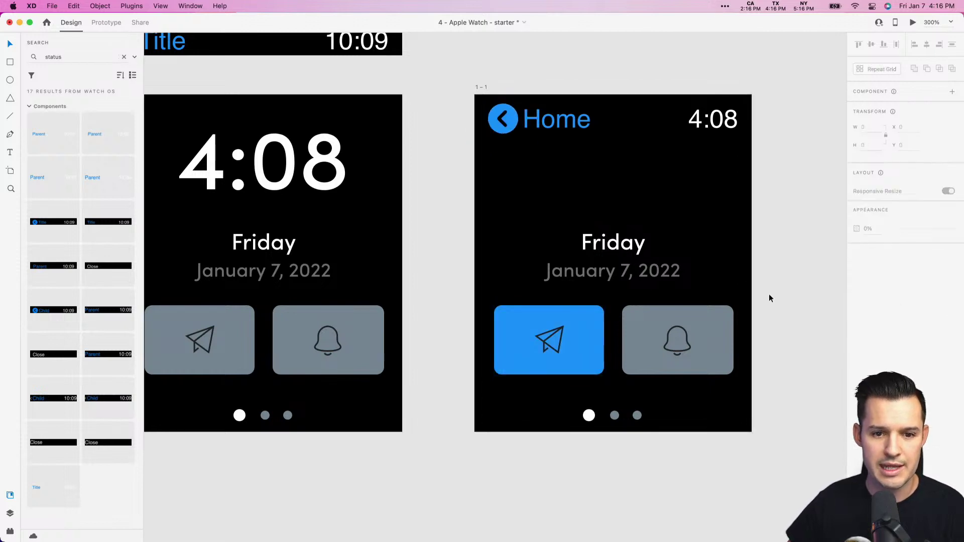
- Fill the second artboard's bell button with the back arrow's sampled blue and shift its hue to bright green #20FA4A
{"action": "scroll", "coordinate": [769, 297], "scroll_direction": "right", "scroll_amount": 2}
{"action": "scroll", "coordinate": [769, 297], "scroll_direction": "down", "scroll_amount": 1}
{"action": "left_click", "coordinate": [672, 306]}
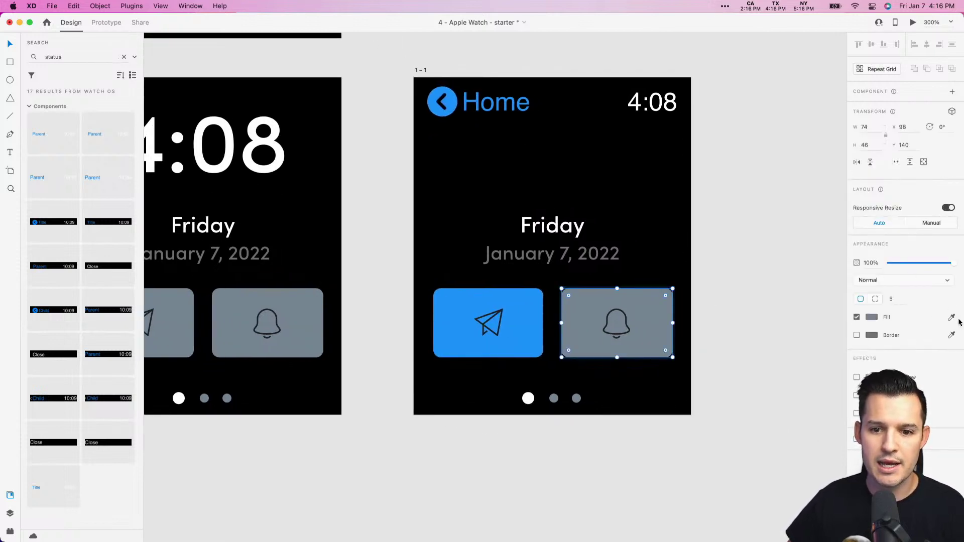
{"action": "left_click", "coordinate": [950, 317]}
{"action": "left_click", "coordinate": [443, 102]}
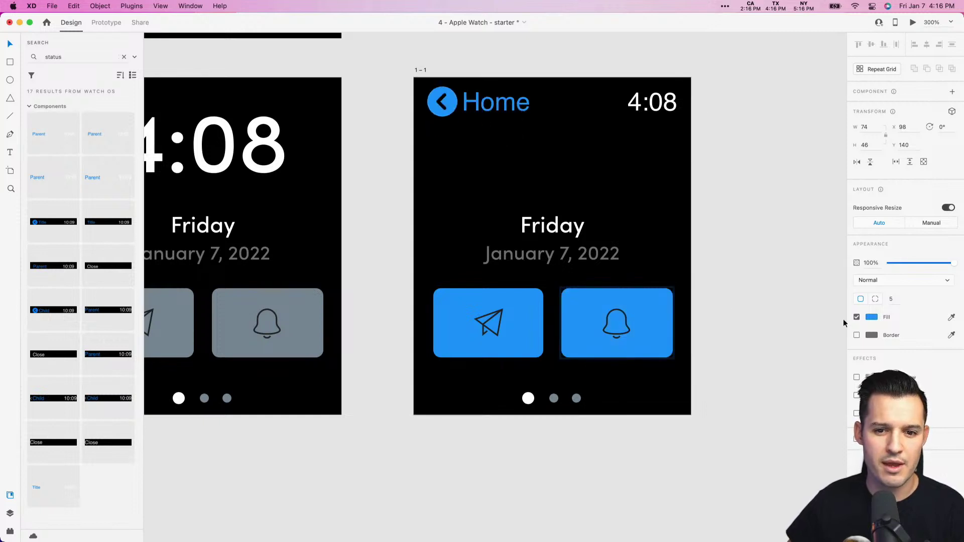
{"action": "left_click", "coordinate": [871, 317]}
{"action": "left_click_drag", "start_coordinate": [838, 306], "coordinate": [838, 322]}
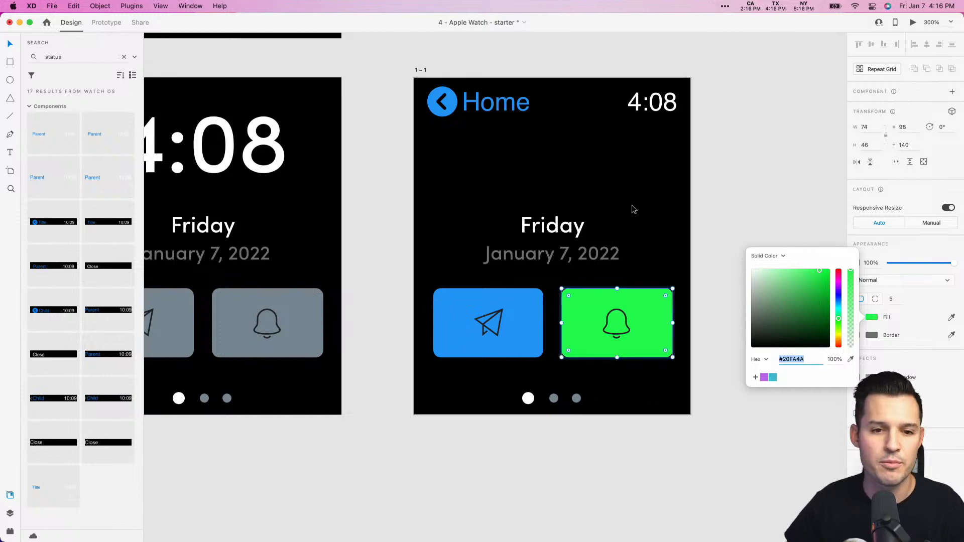
{"action": "left_click", "coordinate": [695, 214]}
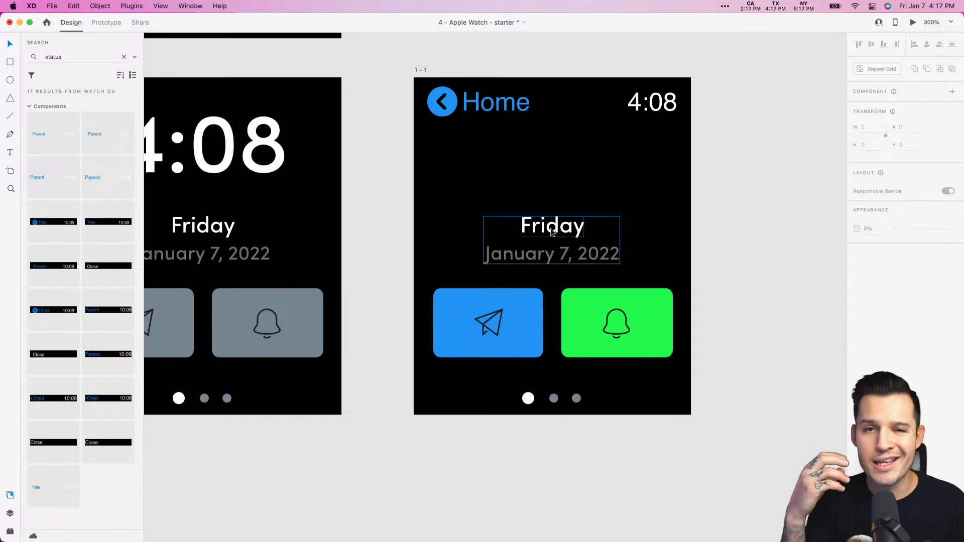
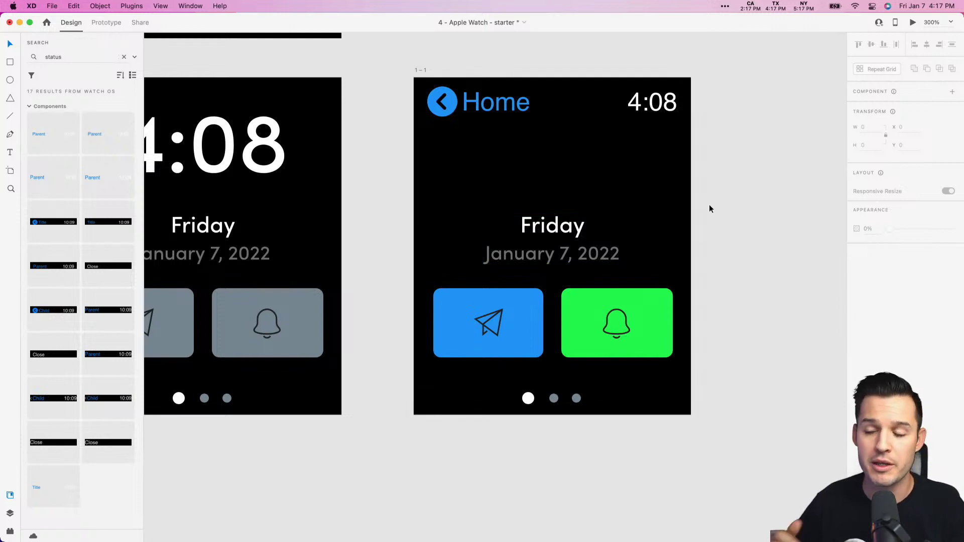
- Move the day and date text group on the second artboard up below the status bar, to Y 39
{"action": "scroll", "coordinate": [710, 206], "scroll_direction": "left", "scroll_amount": 3}
{"action": "left_click", "coordinate": [593, 234]}
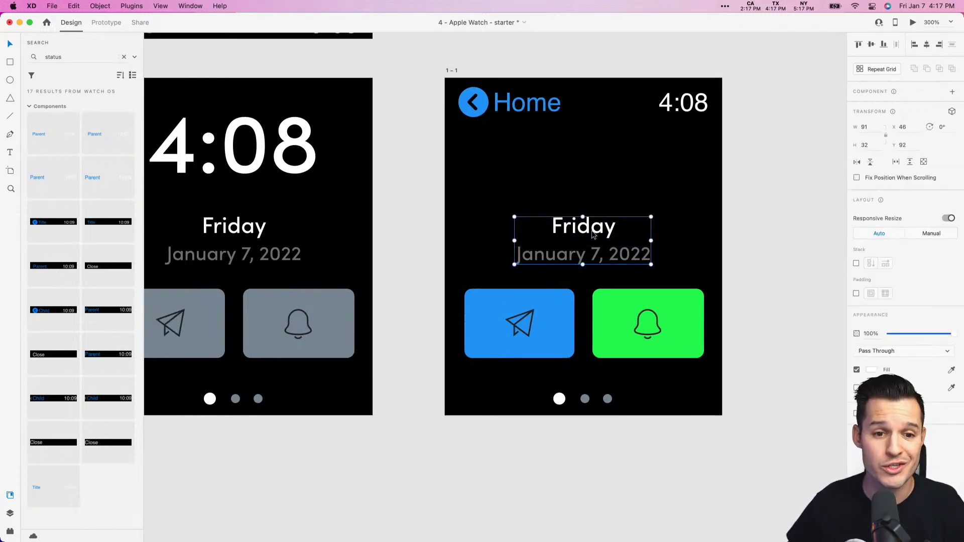
{"action": "left_click_drag", "start_coordinate": [594, 235], "coordinate": [597, 157]}
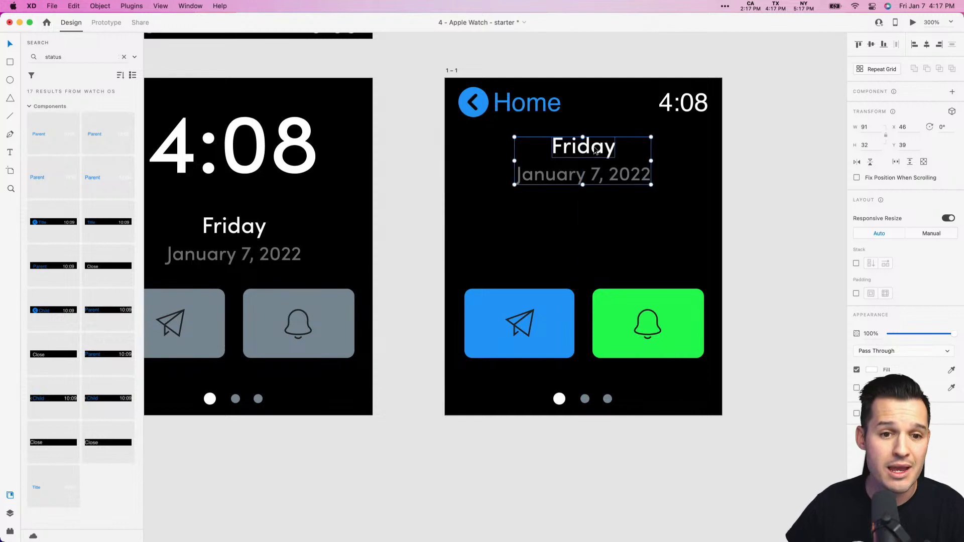
- Change the second artboard's "Friday" heading to "Calendar" and move both coloured buttons up below the date, to Y 89
{"action": "double_click", "coordinate": [594, 146]}
{"action": "type", "text": "Cale"}
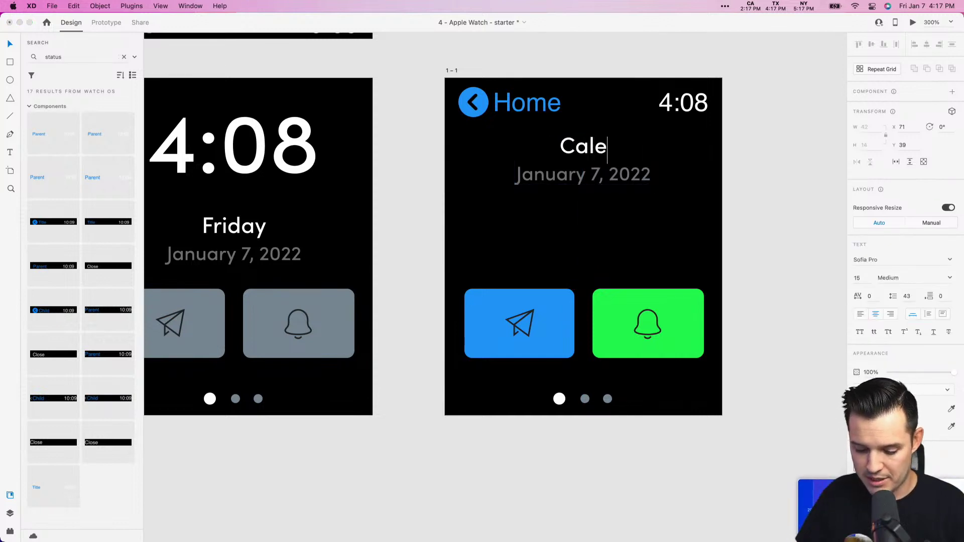
{"action": "type", "text": "ndar"}
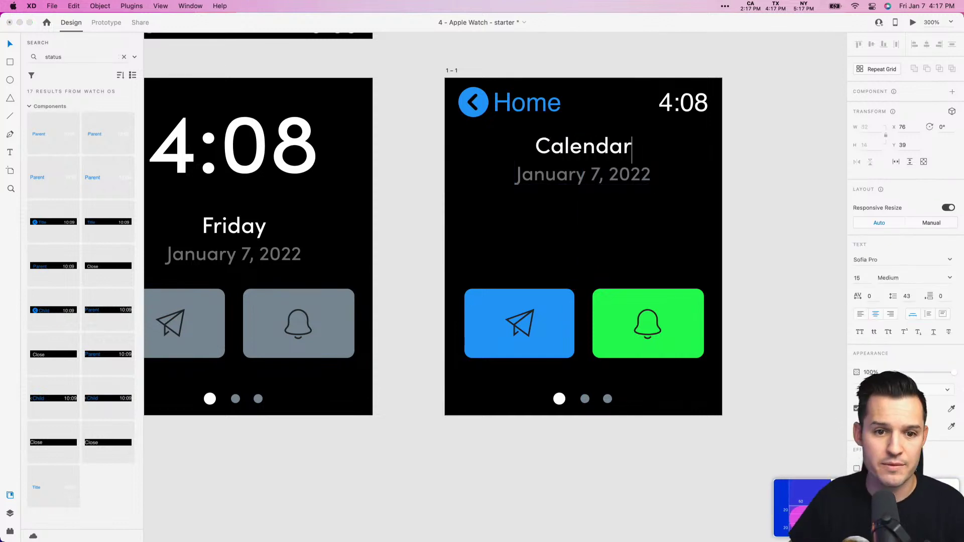
{"action": "key", "text": "Escape"}
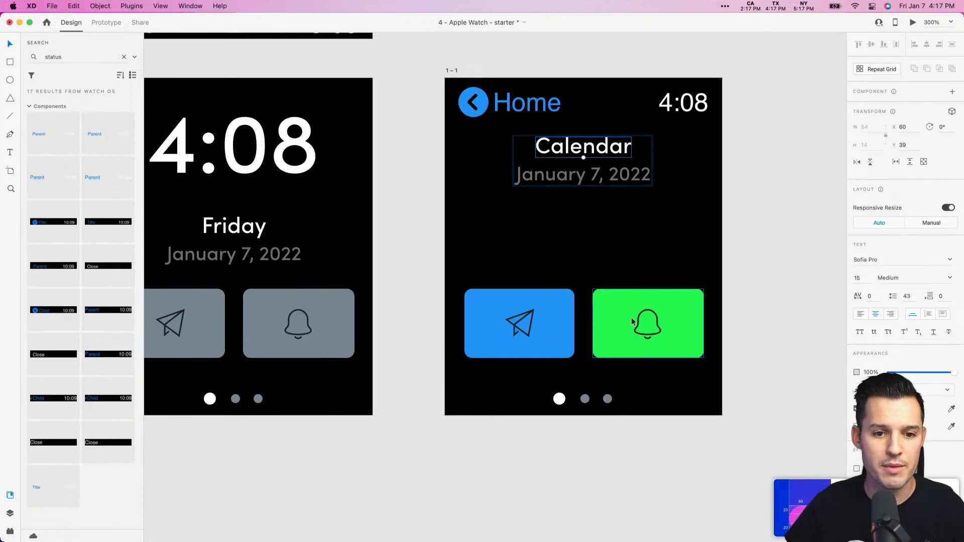
{"action": "left_click_drag", "start_coordinate": [508, 308], "coordinate": [508, 242]}
- Set the border colour of the bell icon on the first artboard to white, #FFFFFF
{"action": "scroll", "coordinate": [506, 247], "scroll_direction": "left", "scroll_amount": 3}
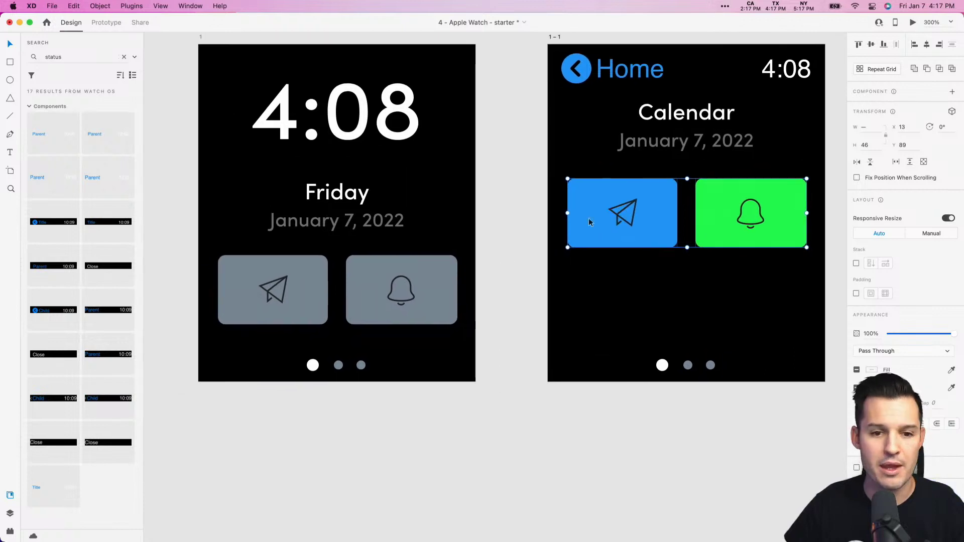
{"action": "left_click", "coordinate": [396, 298]}
{"action": "double_click", "coordinate": [397, 298]}
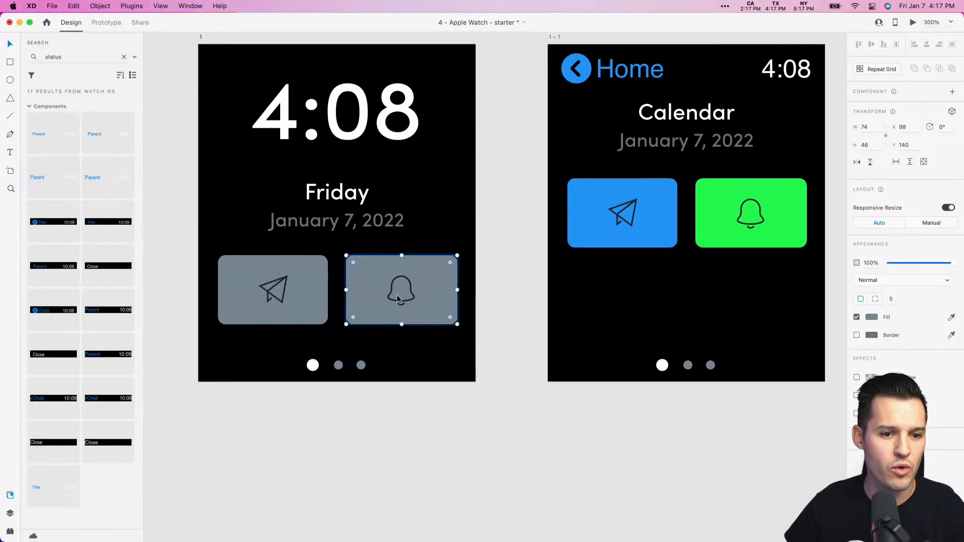
{"action": "left_click", "coordinate": [401, 303]}
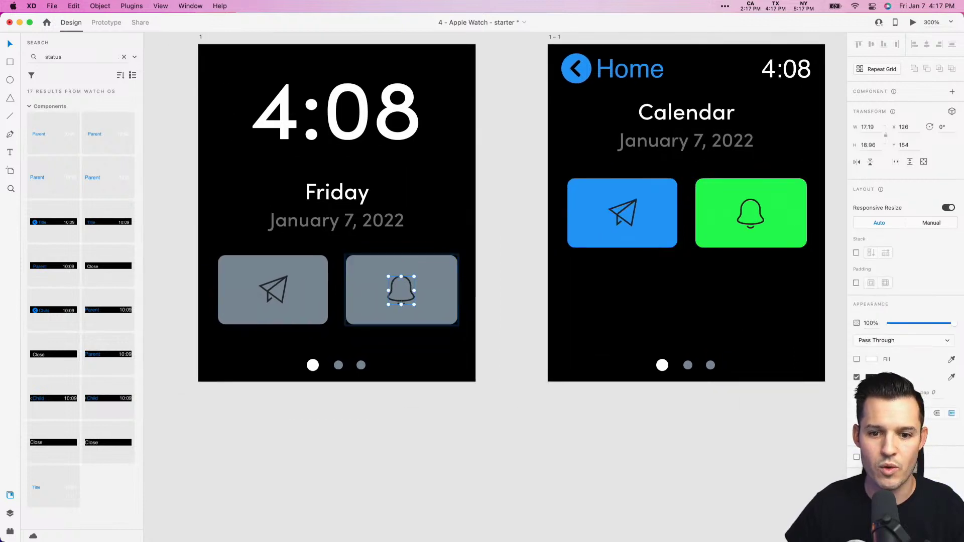
{"action": "left_click", "coordinate": [871, 377]}
{"action": "type", "text": "ffffff"}
{"action": "key", "text": "Return"}
- Set the border colour of the paper plane icon on the first artboard to white, #FFFFFF
{"action": "left_click", "coordinate": [281, 299]}
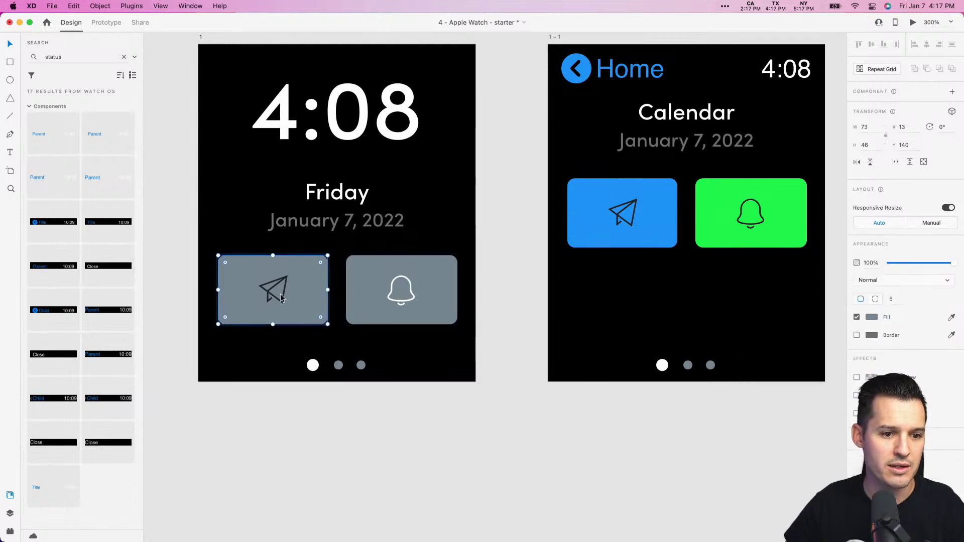
{"action": "left_click", "coordinate": [268, 297]}
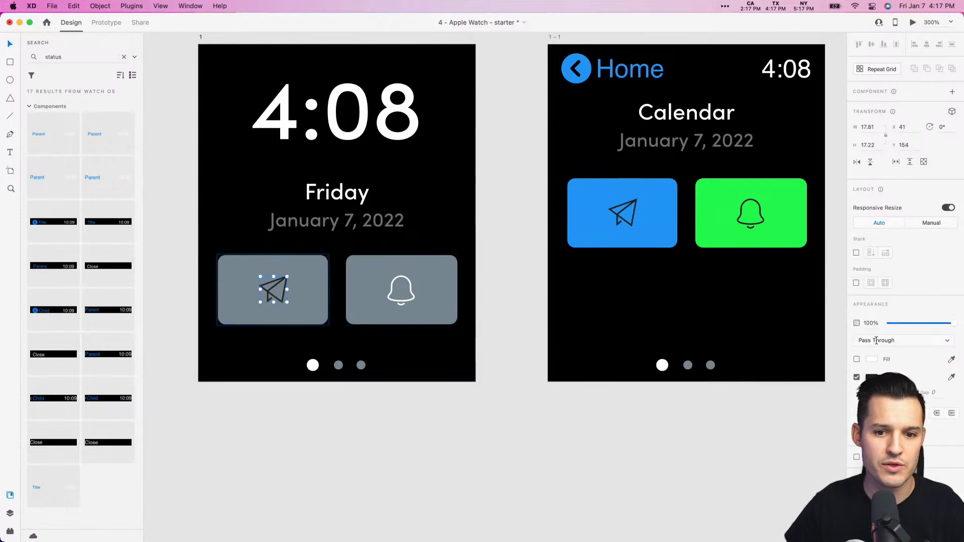
{"action": "left_click", "coordinate": [871, 377]}
{"action": "type", "text": "ffffff"}
{"action": "key", "text": "Return"}
- Set the border colour of the paper plane icon in the second artboard's blue button to white, #FFFFFF
{"action": "left_click", "coordinate": [631, 210]}
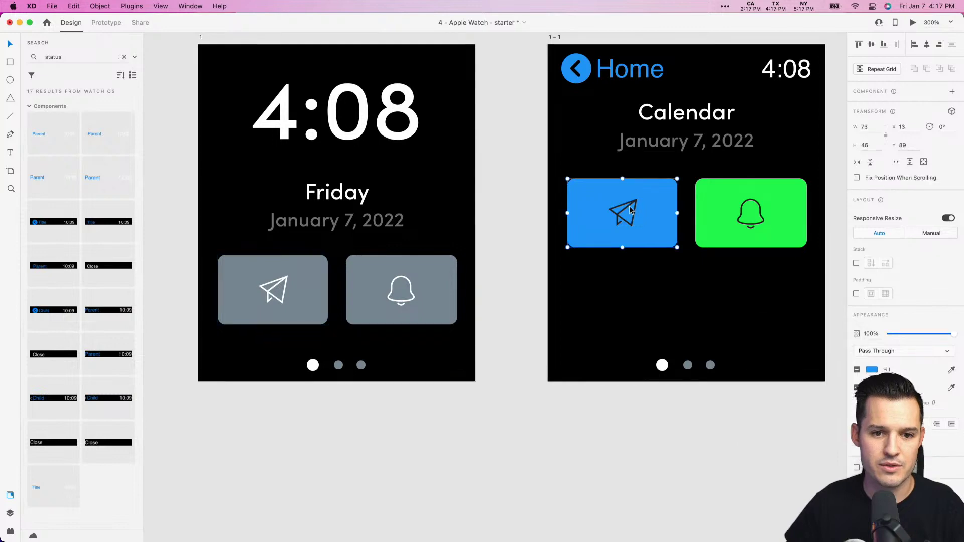
{"action": "left_click", "coordinate": [628, 210]}
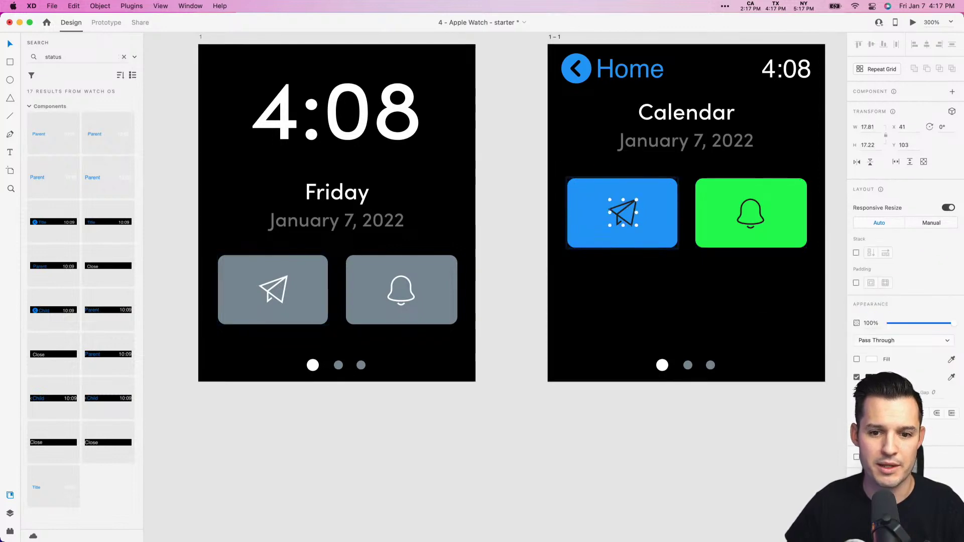
{"action": "left_click", "coordinate": [871, 377]}
{"action": "type", "text": "ffffff"}
{"action": "key", "text": "Return"}
- Set the border colour of the bell icon in the second artboard's green button to white, #FFFFFF
{"action": "left_click", "coordinate": [751, 227]}
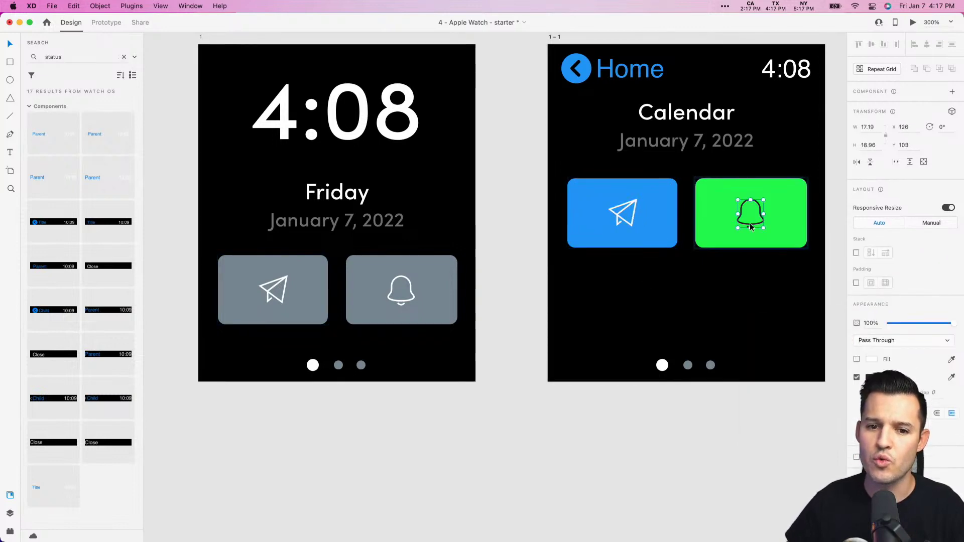
{"action": "left_click", "coordinate": [751, 227]}
{"action": "left_click", "coordinate": [871, 377]}
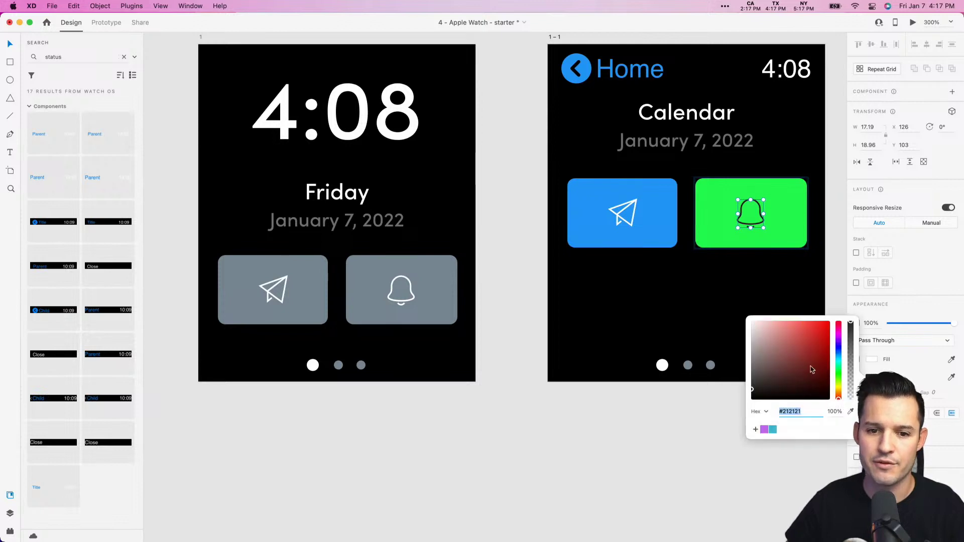
{"action": "type", "text": "ffffff"}
{"action": "key", "text": "Return"}
{"action": "left_click", "coordinate": [658, 446]}
- Stretch the blue and green buttons on the second artboard downwards to a height of 89
{"action": "scroll", "coordinate": [602, 451], "scroll_direction": "right", "scroll_amount": 3}
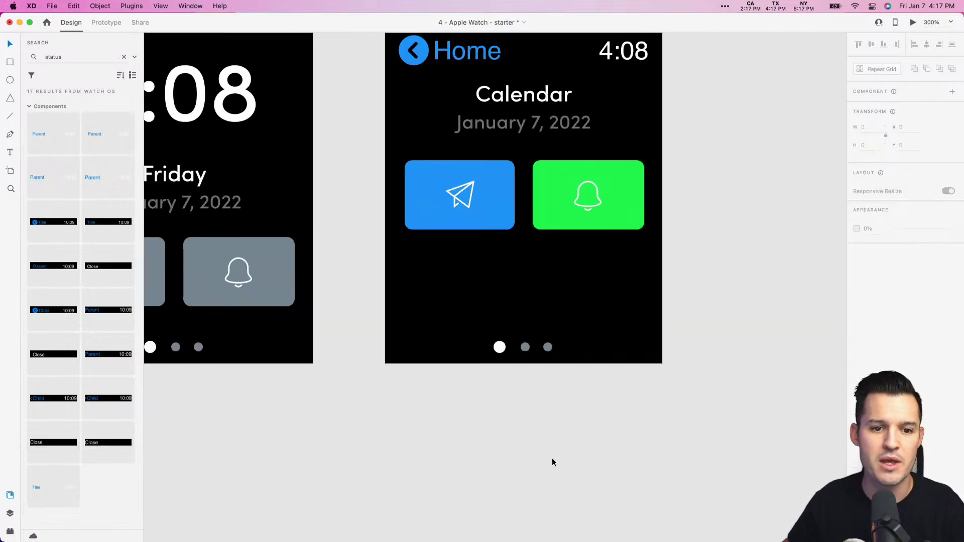
{"action": "left_click", "coordinate": [505, 225]}
{"action": "left_click", "coordinate": [572, 227], "text": "shift"}
{"action": "left_click_drag", "start_coordinate": [525, 229], "coordinate": [524, 294]}
{"action": "key", "text": "super+g"}
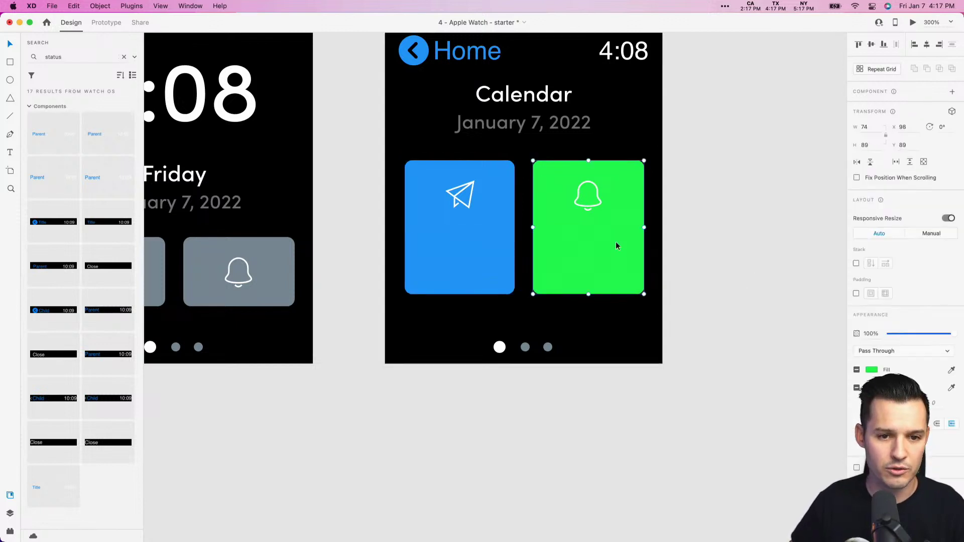
- Move the tall blue and green buttons down together to Y 93
{"action": "left_click_drag", "start_coordinate": [477, 225], "coordinate": [475, 229]}
{"action": "scroll", "coordinate": [475, 229], "scroll_direction": "left", "scroll_amount": 3}
{"action": "scroll", "coordinate": [475, 229], "scroll_direction": "up", "scroll_amount": 2}
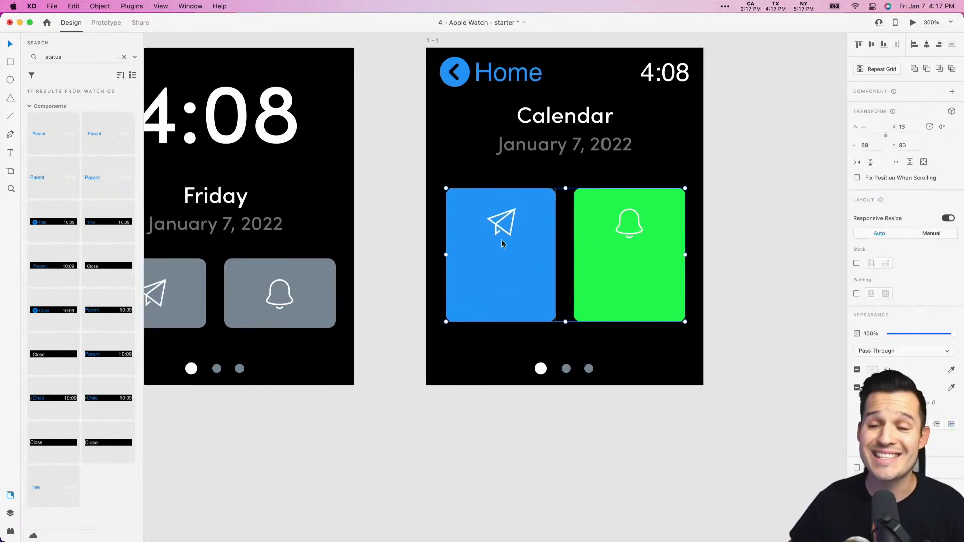
{"action": "scroll", "coordinate": [501, 240], "scroll_direction": "up", "scroll_amount": 10}
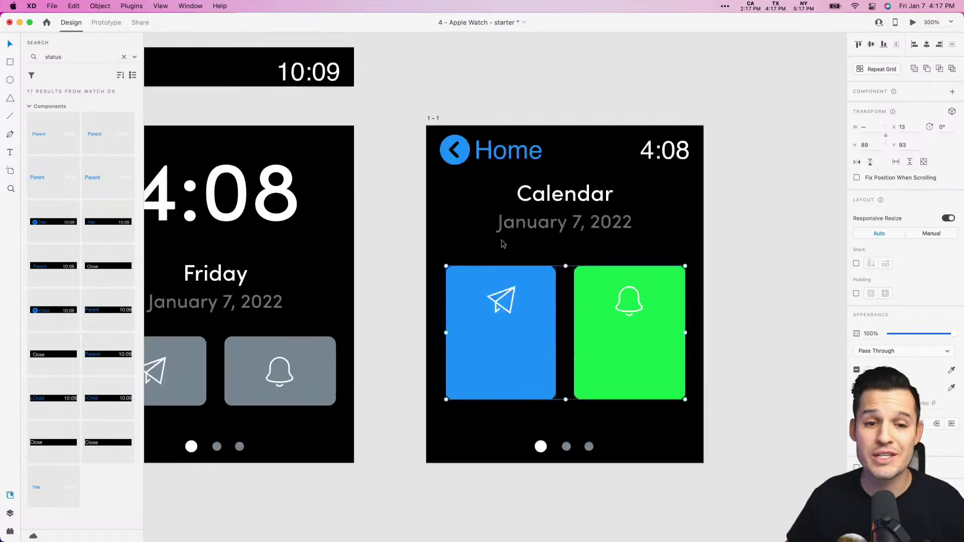
{"action": "left_click_drag", "start_coordinate": [618, 326], "coordinate": [623, 43]}
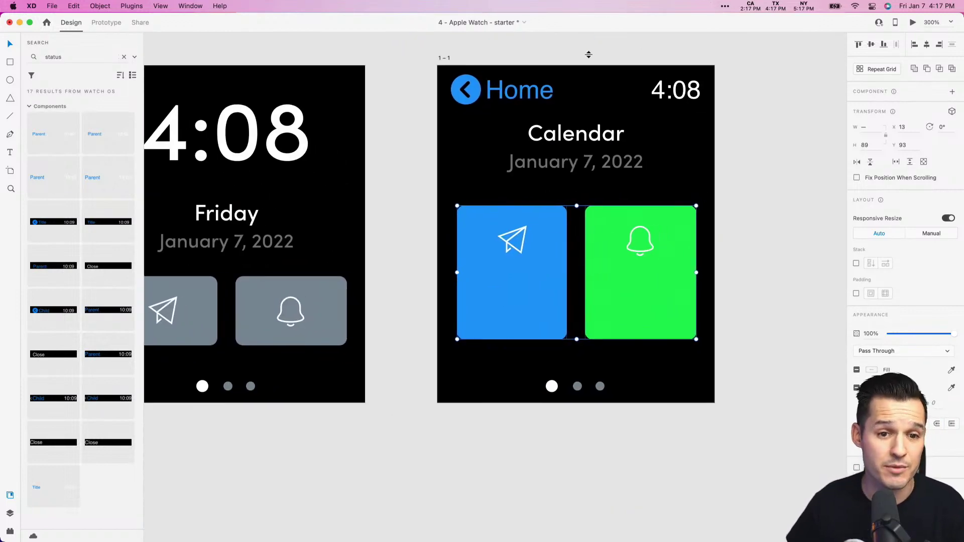
- Delete the paper plane icon from the blue card on the second artboard
{"action": "left_click", "coordinate": [583, 138]}
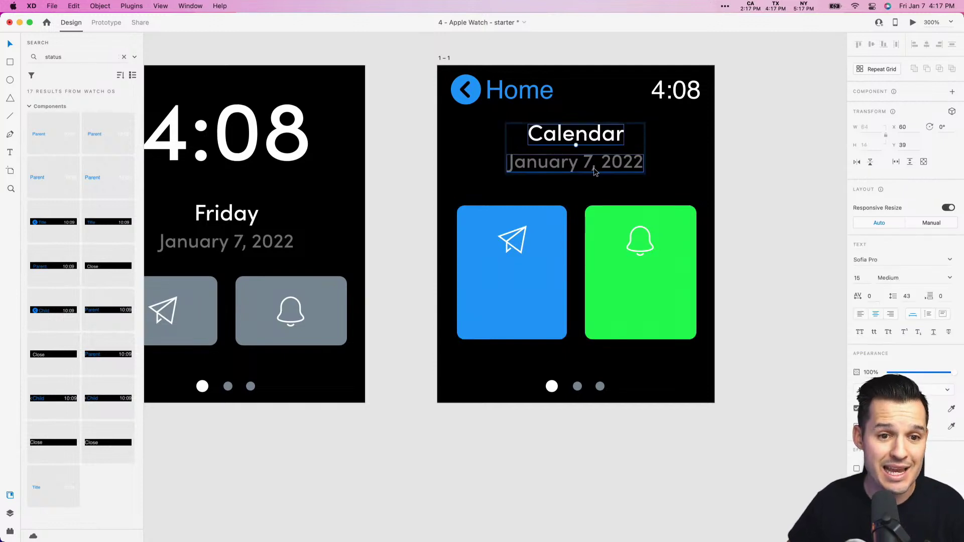
{"action": "left_click", "coordinate": [508, 243]}
{"action": "left_click", "coordinate": [649, 249], "text": "shift"}
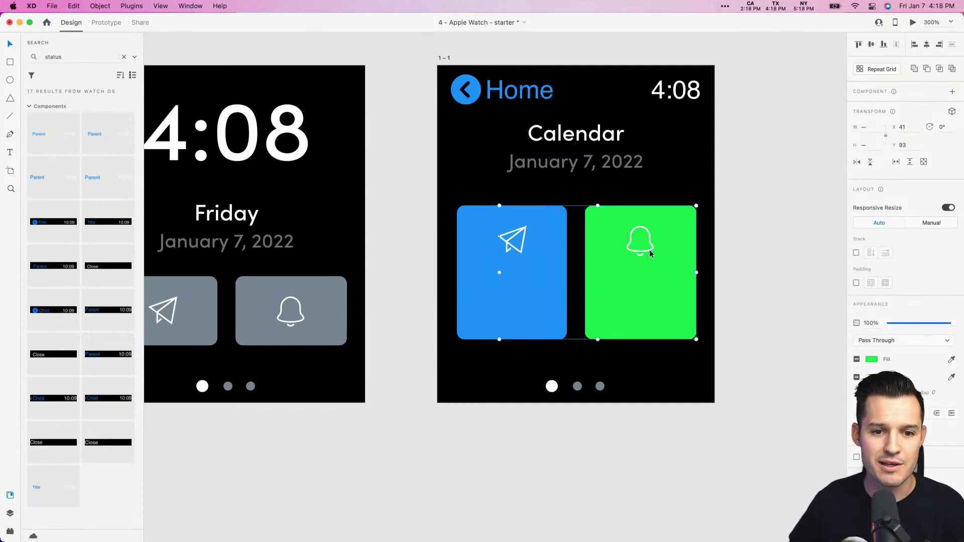
{"action": "left_click", "coordinate": [757, 242]}
{"action": "left_click", "coordinate": [513, 248]}
{"action": "double_click", "coordinate": [508, 245]}
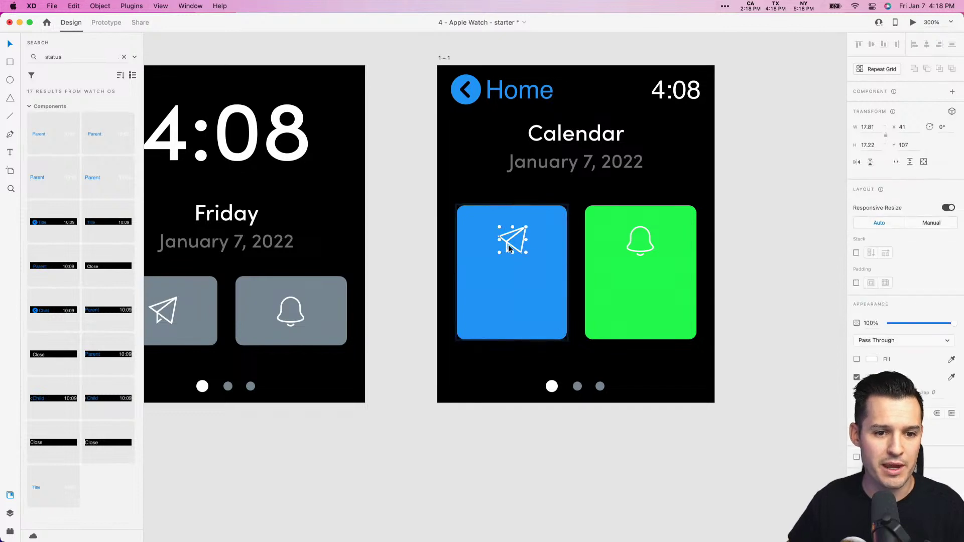
{"action": "key", "text": "BackSpace"}
- Delete the bell icon from the green card on the second artboard
{"action": "left_click", "coordinate": [640, 250]}
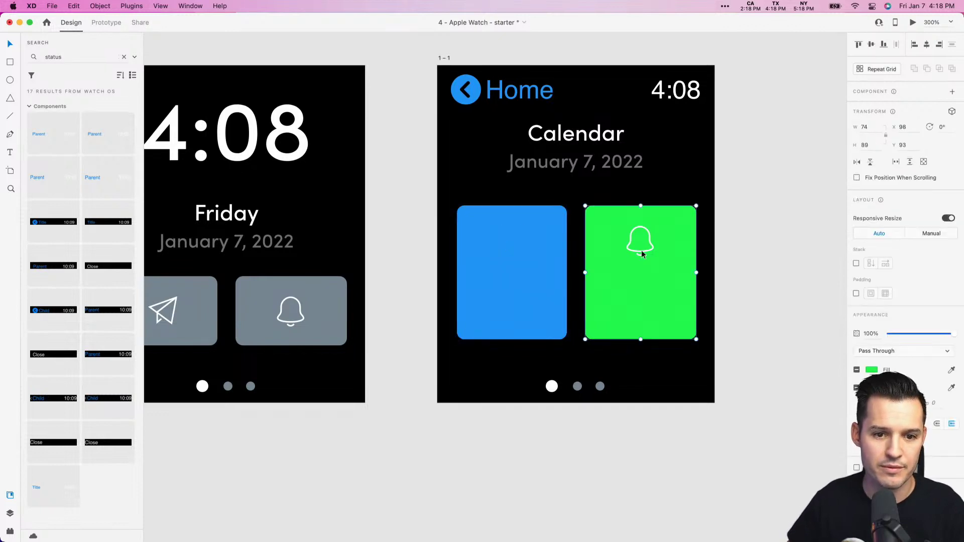
{"action": "double_click", "coordinate": [642, 251]}
{"action": "key", "text": "BackSpace"}
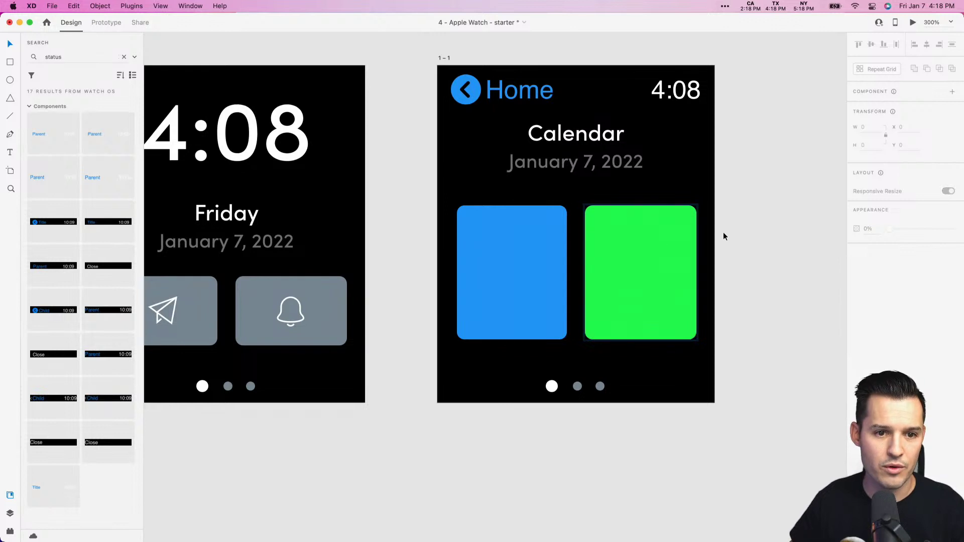
{"action": "left_click", "coordinate": [783, 242]}
{"action": "left_click_drag", "start_coordinate": [782, 242], "coordinate": [800, 281]}
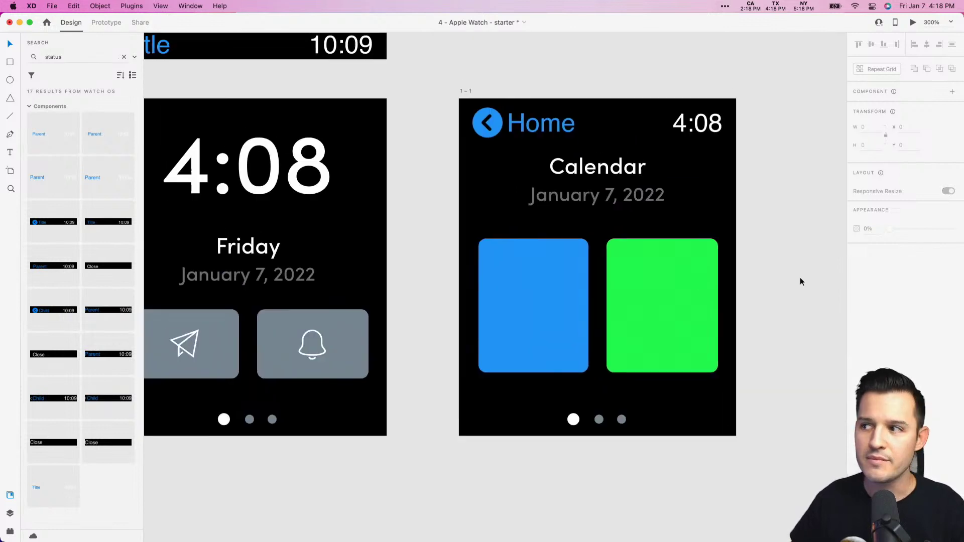
- Replace the second artboard's Home status bar with a copy of the date text above the heading, reading "4:08"
{"action": "left_click", "coordinate": [531, 124]}
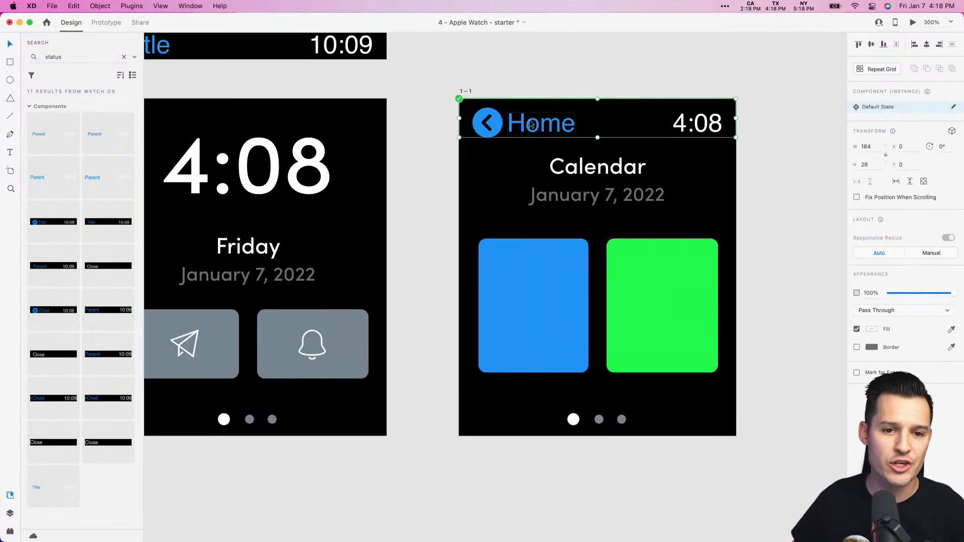
{"action": "key", "text": "BackSpace"}
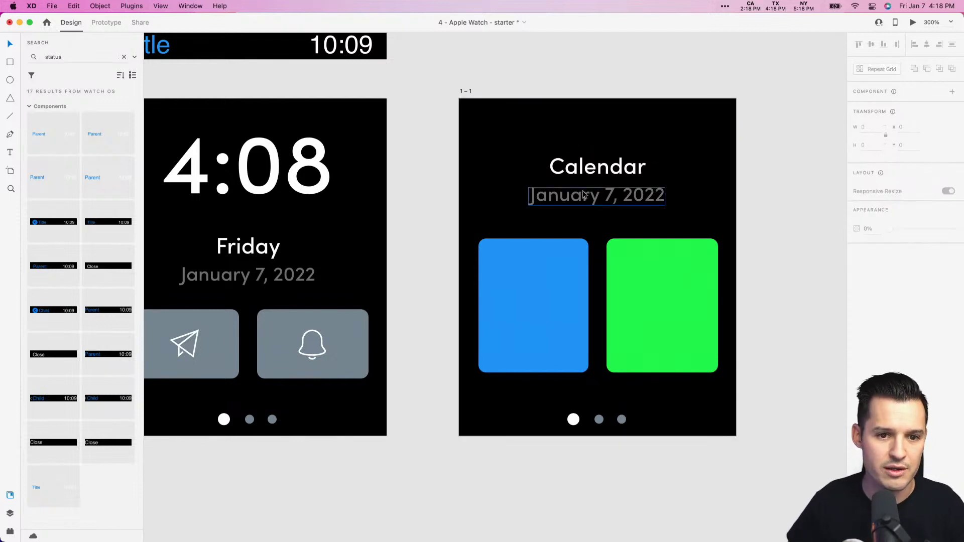
{"action": "left_click_drag", "start_coordinate": [585, 196], "coordinate": [588, 120]}
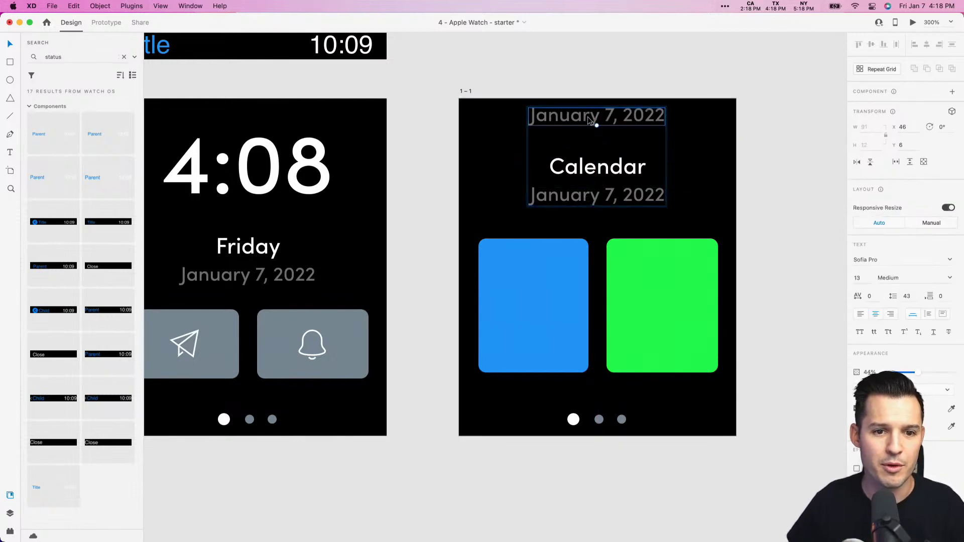
{"action": "double_click", "coordinate": [588, 117]}
{"action": "type", "text": "4:08"}
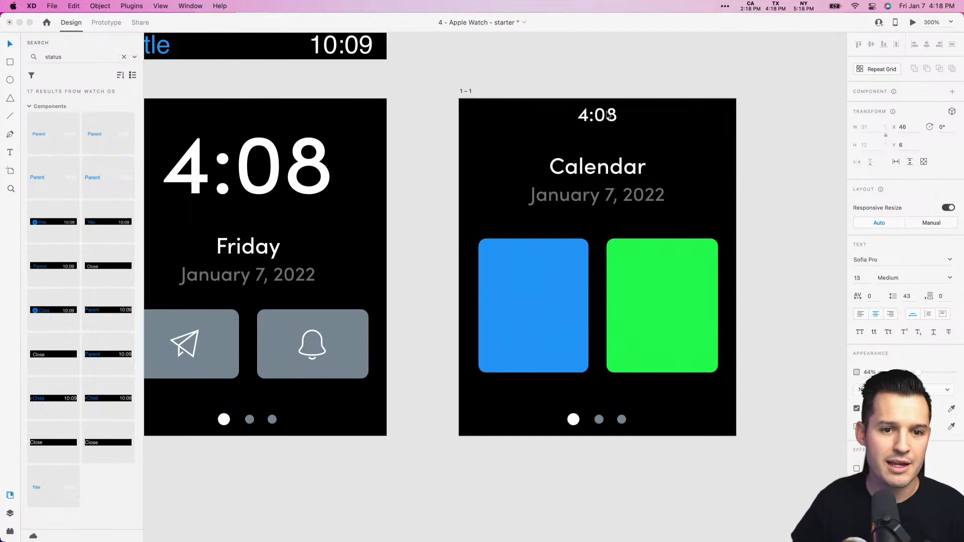
{"action": "key", "text": "Escape"}
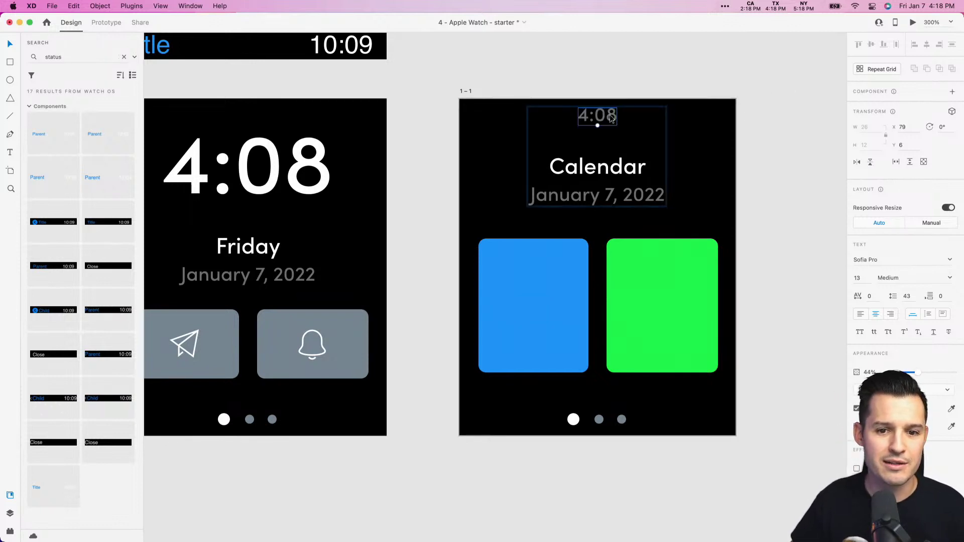
- Raise the small "4:08" text's opacity to 100% and move it down to Y 9
{"action": "left_click_drag", "start_coordinate": [917, 372], "coordinate": [963, 380]}
{"action": "left_click", "coordinate": [752, 214]}
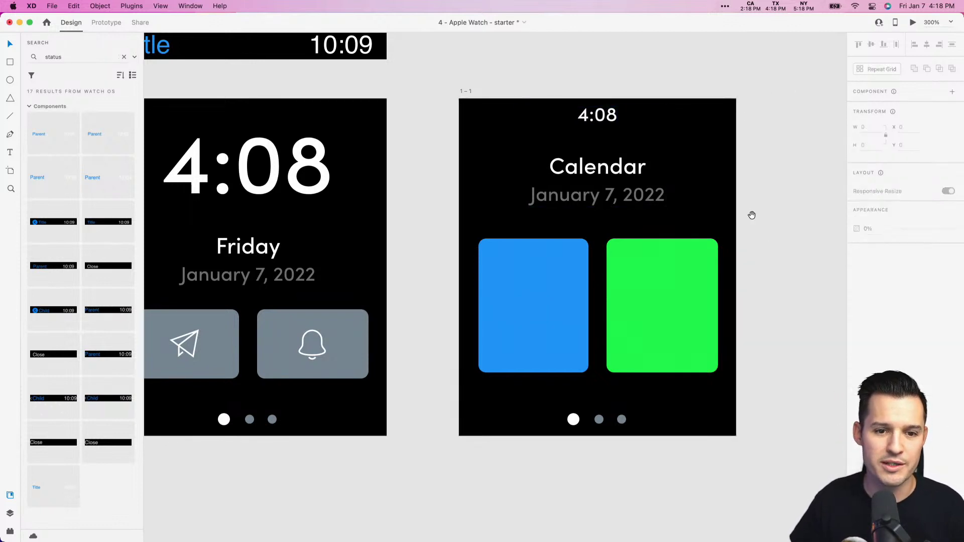
{"action": "left_click_drag", "start_coordinate": [752, 214], "coordinate": [786, 209]}
{"action": "left_click_drag", "start_coordinate": [640, 114], "coordinate": [640, 118]}
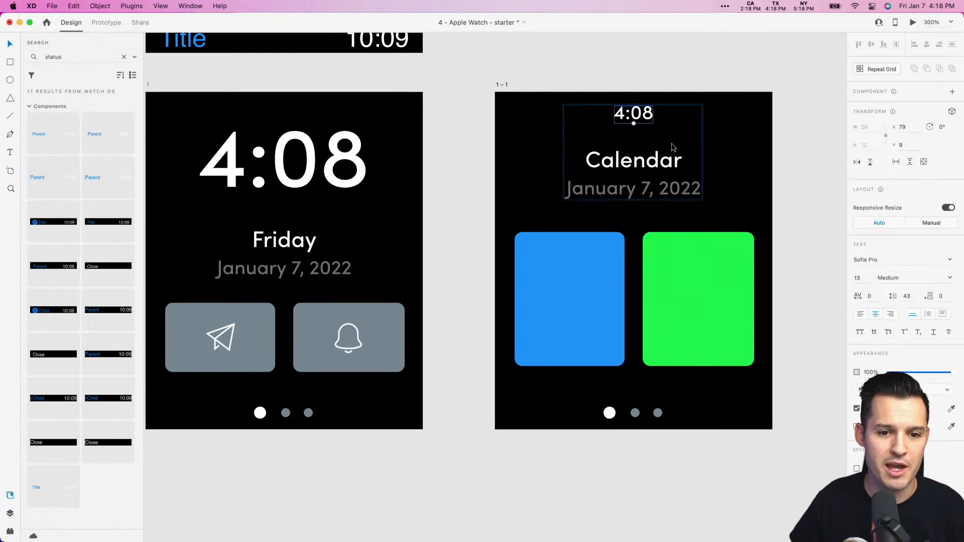
{"action": "left_click", "coordinate": [808, 311]}
- Switch the page dots component on the second artboard to State 2
{"action": "left_click", "coordinate": [637, 418]}
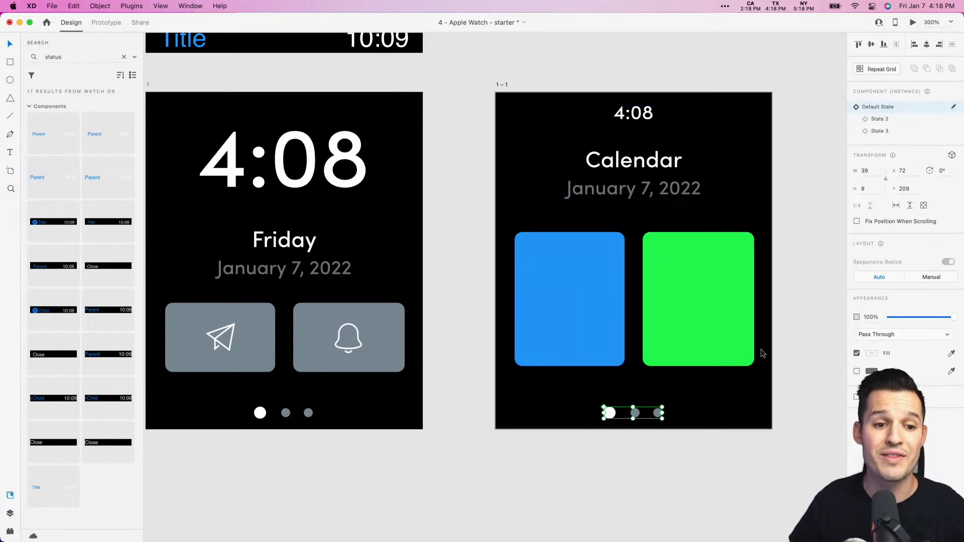
{"action": "left_click", "coordinate": [899, 121]}
{"action": "scroll", "coordinate": [773, 216], "scroll_direction": "right", "scroll_amount": 2}
- Place a copy of the heading and date text group on the blue card
{"action": "left_click", "coordinate": [555, 279]}
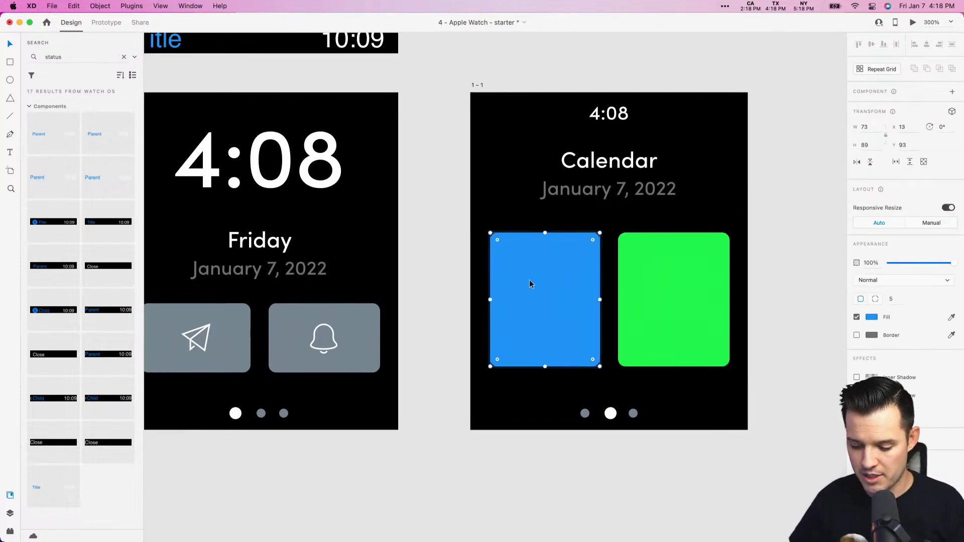
{"action": "key", "text": "super+plus"}
{"action": "left_click_drag", "start_coordinate": [530, 281], "coordinate": [401, 257]}
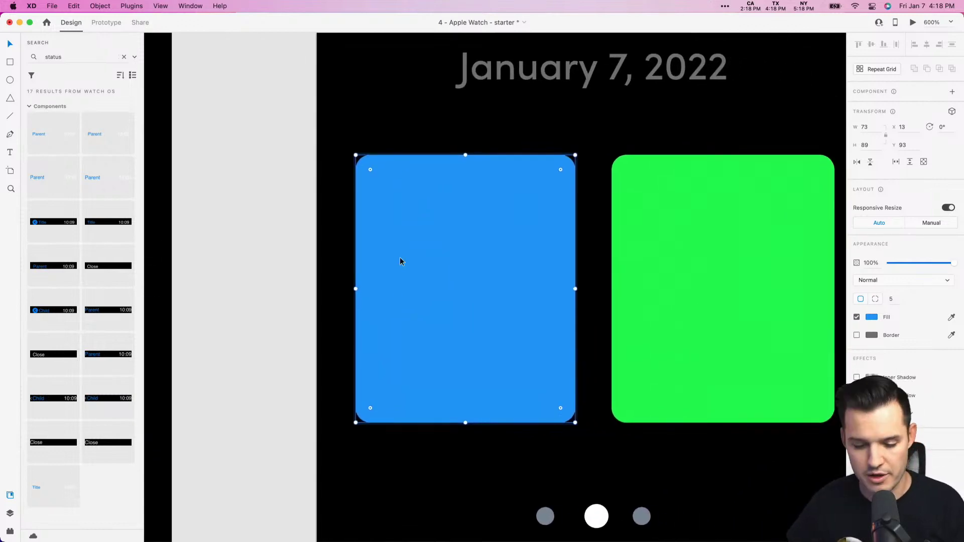
{"action": "key", "text": "Escape"}
{"action": "left_click_drag", "start_coordinate": [500, 126], "coordinate": [420, 290]}
- Replace the heading text on the blue card with "3"
{"action": "double_click", "coordinate": [457, 248]}
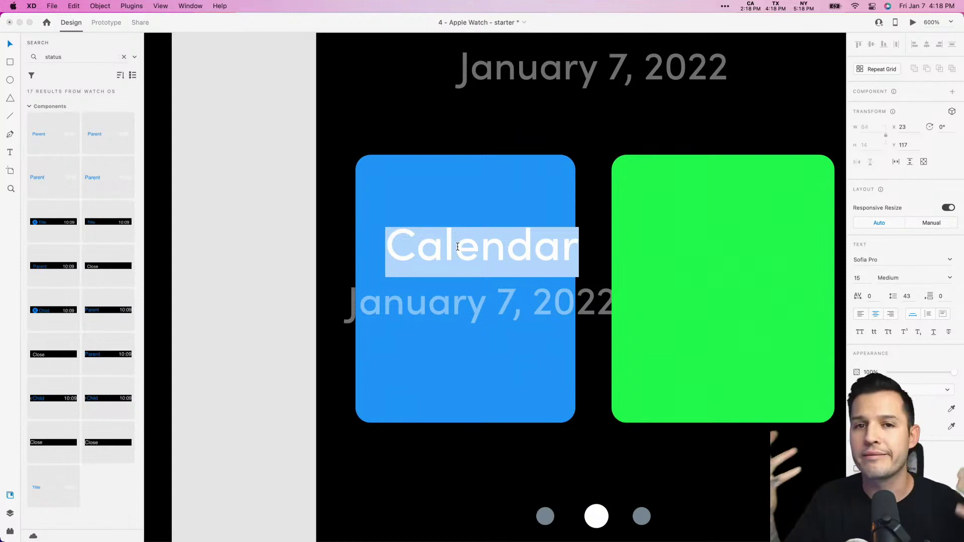
{"action": "type", "text": "W"}
{"action": "key", "text": "BackSpace"}
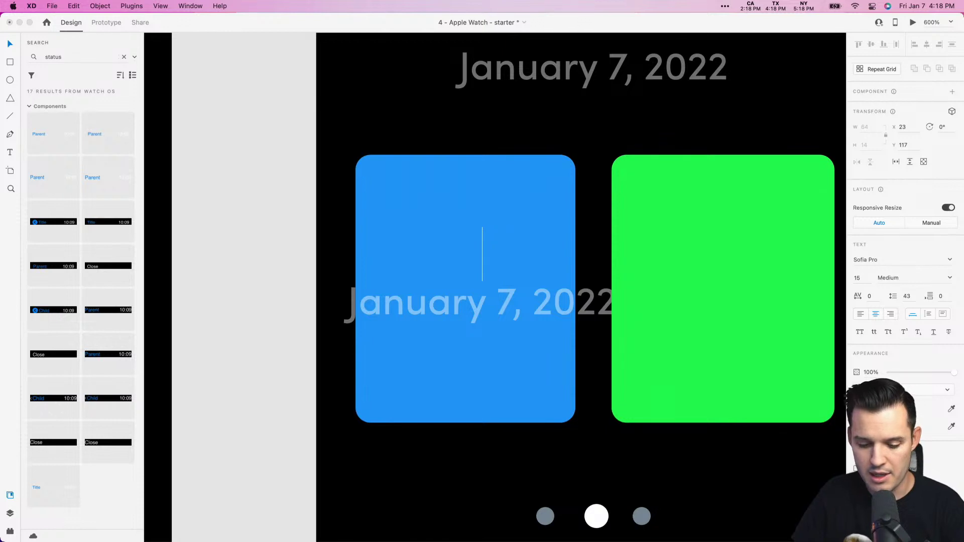
{"action": "type", "text": "3"}
{"action": "key", "text": "Escape"}
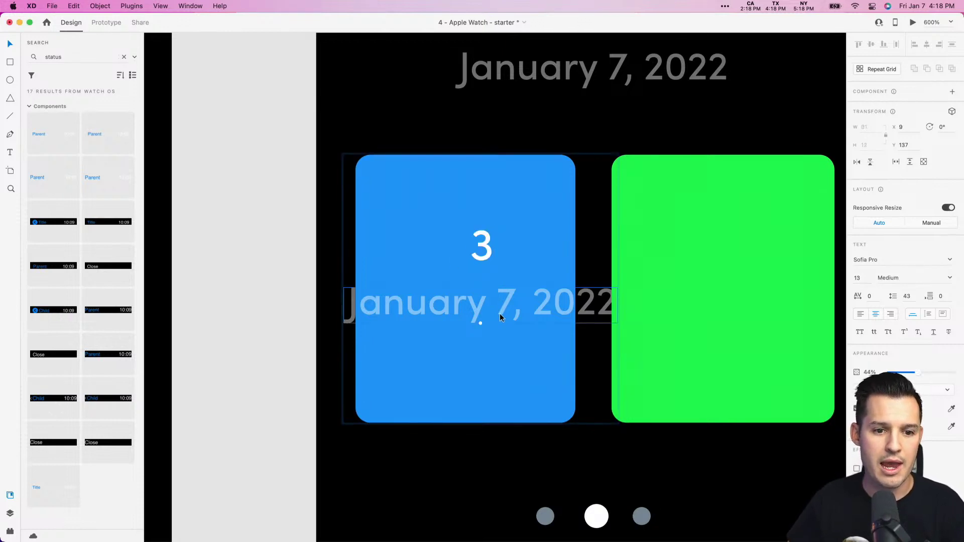
- Change the date text on the blue card to "Work" and raise its opacity to 100%
{"action": "double_click", "coordinate": [489, 318]}
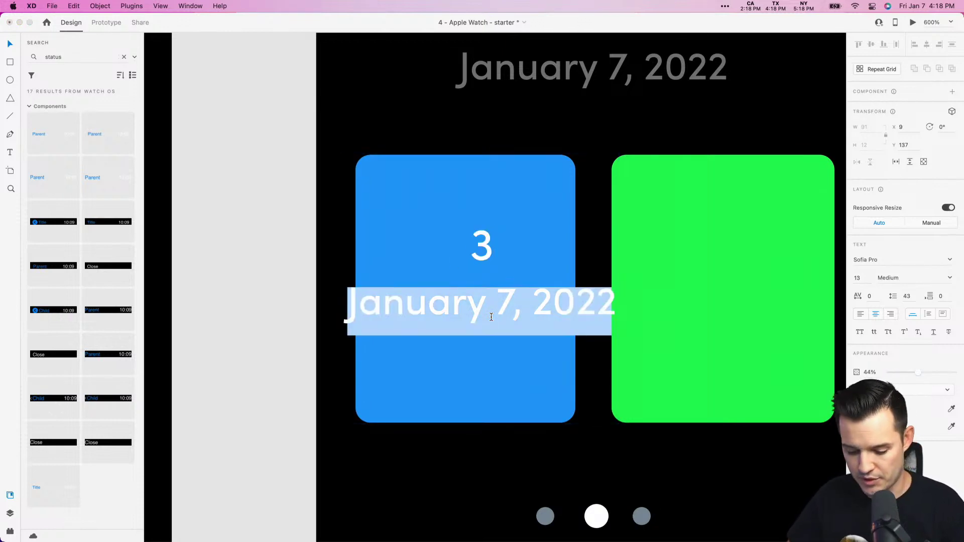
{"action": "type", "text": "Work"}
{"action": "key", "text": "Escape"}
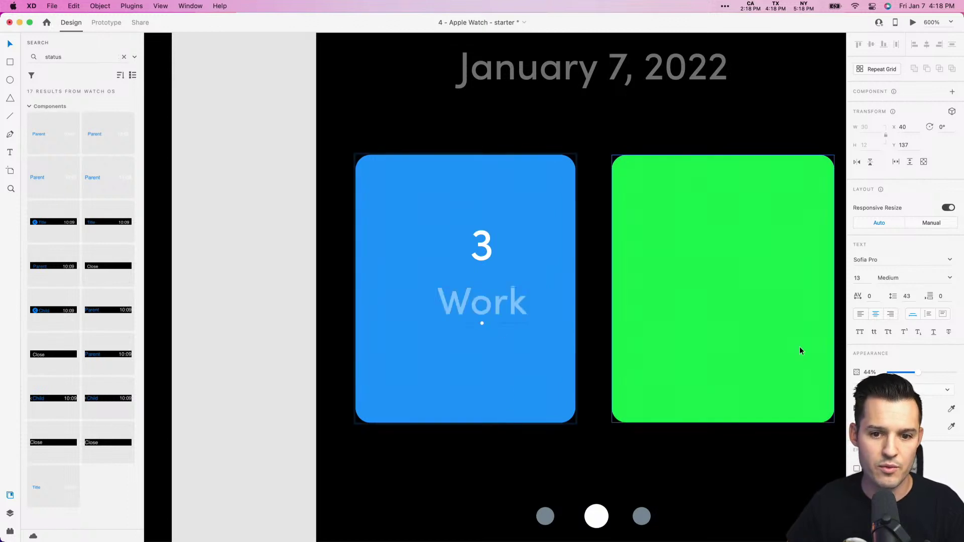
{"action": "left_click_drag", "start_coordinate": [917, 372], "coordinate": [963, 384]}
{"action": "left_click", "coordinate": [457, 420]}
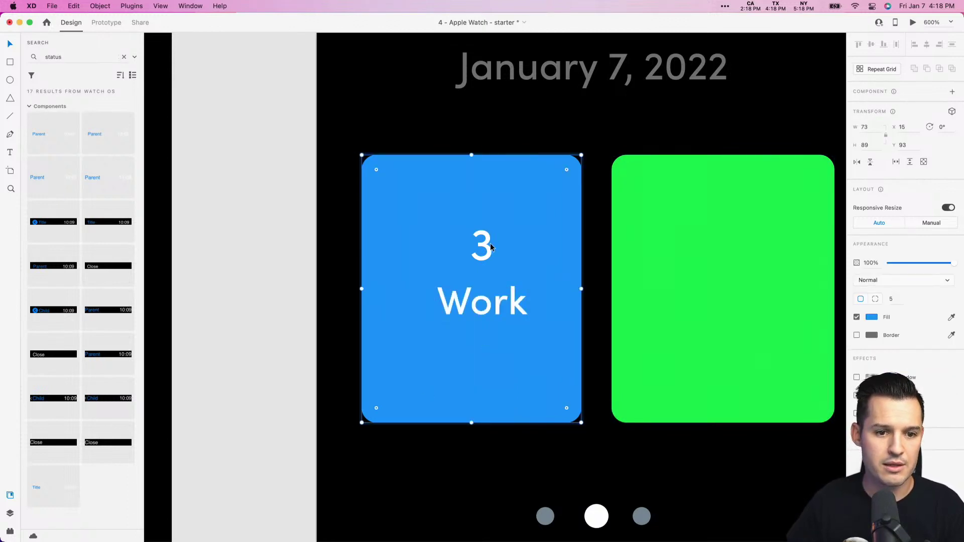
{"action": "left_click", "coordinate": [485, 478]}
{"action": "scroll", "coordinate": [486, 478], "scroll_direction": "down", "scroll_amount": 5}
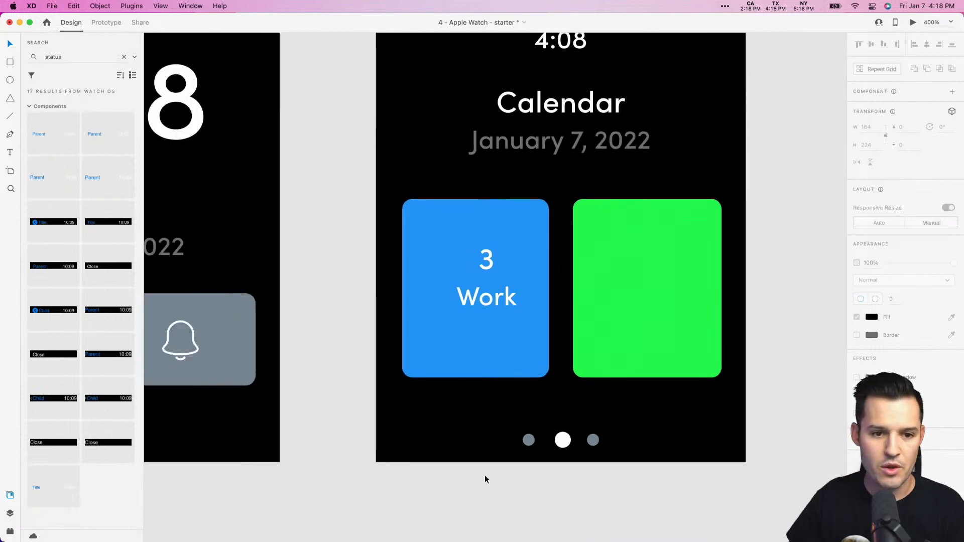
- Set the font size of the blue card's "3" to 56, matching the large time on the home screen
{"action": "scroll", "coordinate": [492, 512], "scroll_direction": "up", "scroll_amount": 4}
{"action": "left_click", "coordinate": [241, 129]}
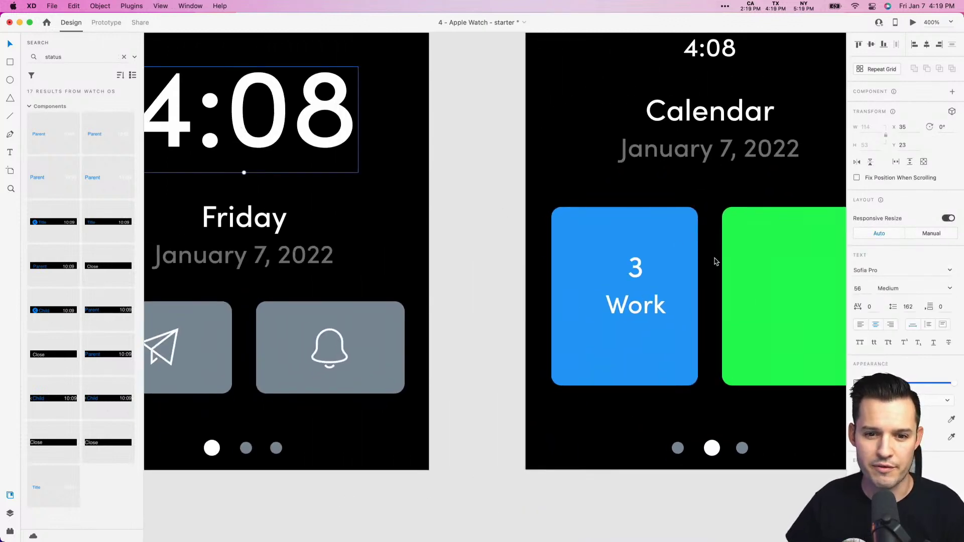
{"action": "double_click", "coordinate": [636, 269]}
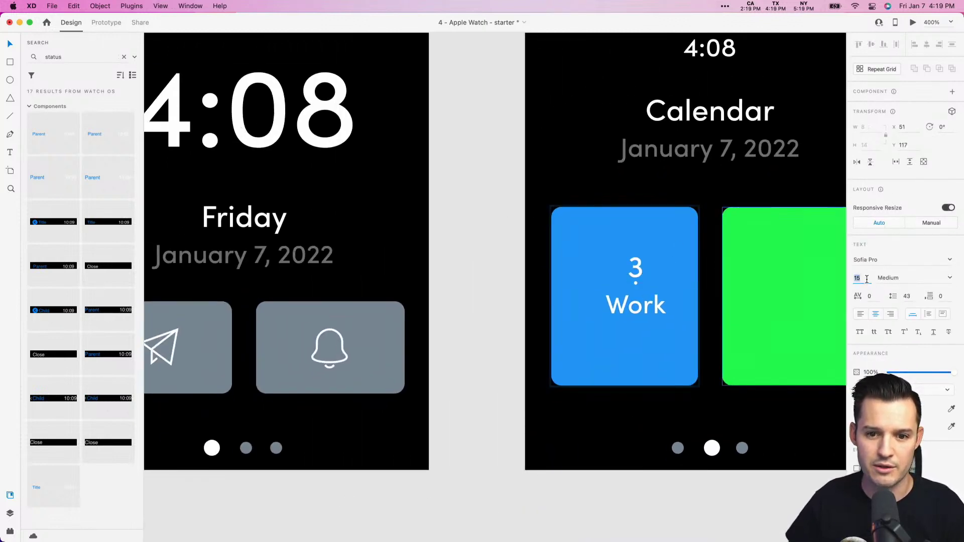
{"action": "type", "text": "56"}
{"action": "key", "text": "Return"}
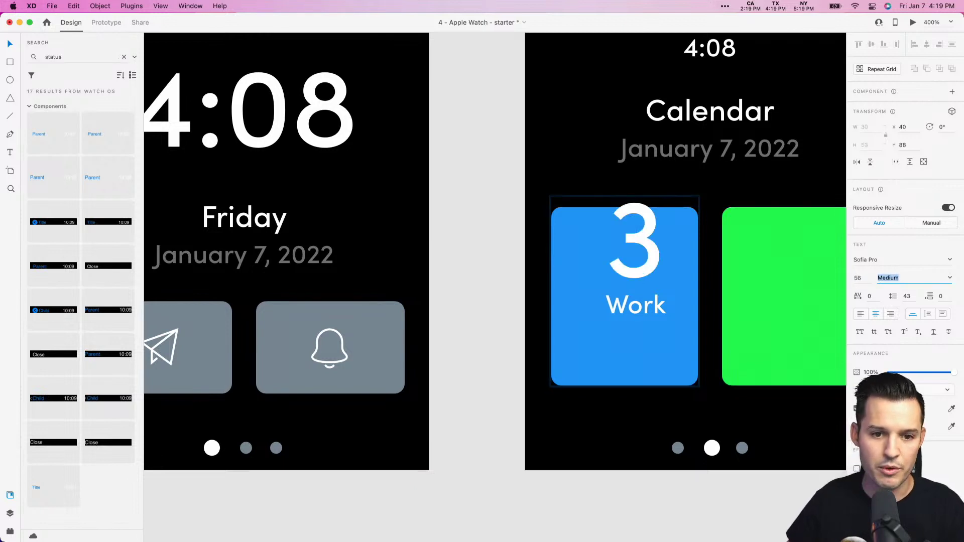
- Move the "3" and "Work" texts down to the middle of the blue card at X 35, with the "3" at Y 99
{"action": "left_click", "coordinate": [649, 314]}
{"action": "left_click", "coordinate": [645, 307]}
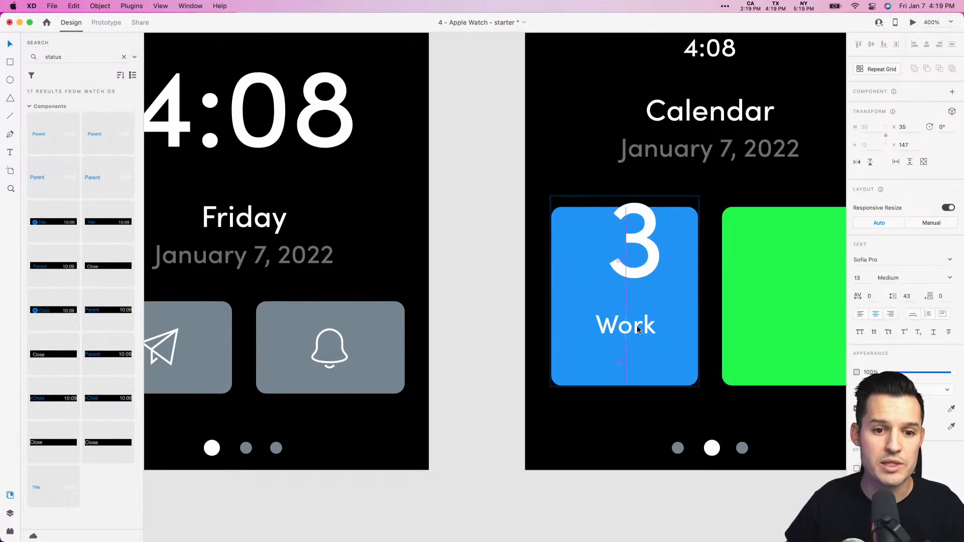
{"action": "left_click", "coordinate": [643, 271], "text": "shift"}
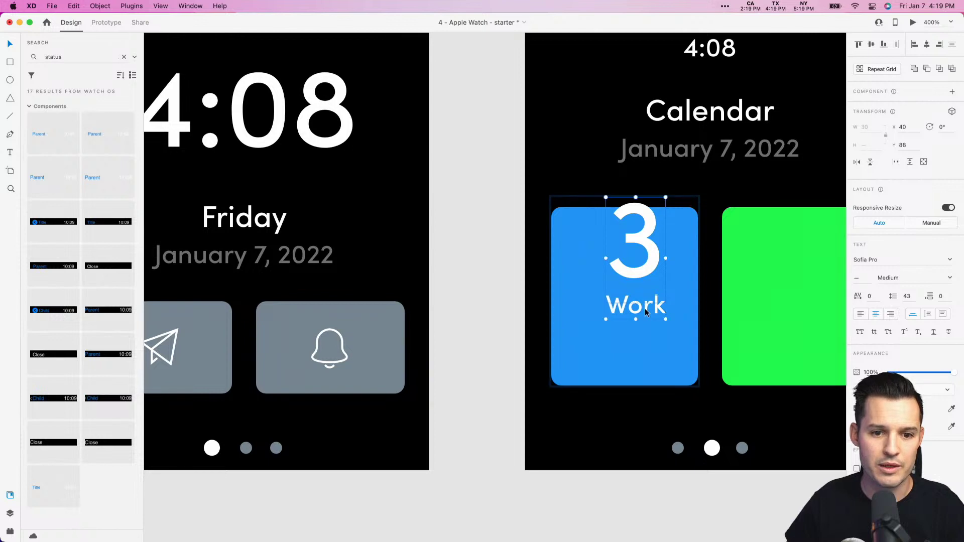
{"action": "left_click_drag", "start_coordinate": [645, 308], "coordinate": [634, 342]}
{"action": "left_click", "coordinate": [654, 416]}
{"action": "left_click", "coordinate": [635, 305]}
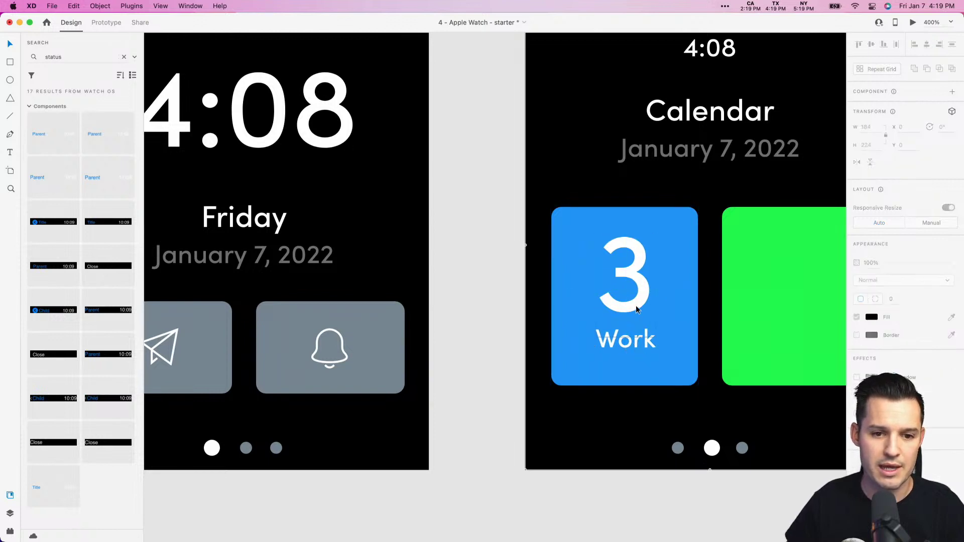
{"action": "left_click_drag", "start_coordinate": [636, 305], "coordinate": [637, 298]}
{"action": "scroll", "coordinate": [643, 301], "scroll_direction": "right", "scroll_amount": 5}
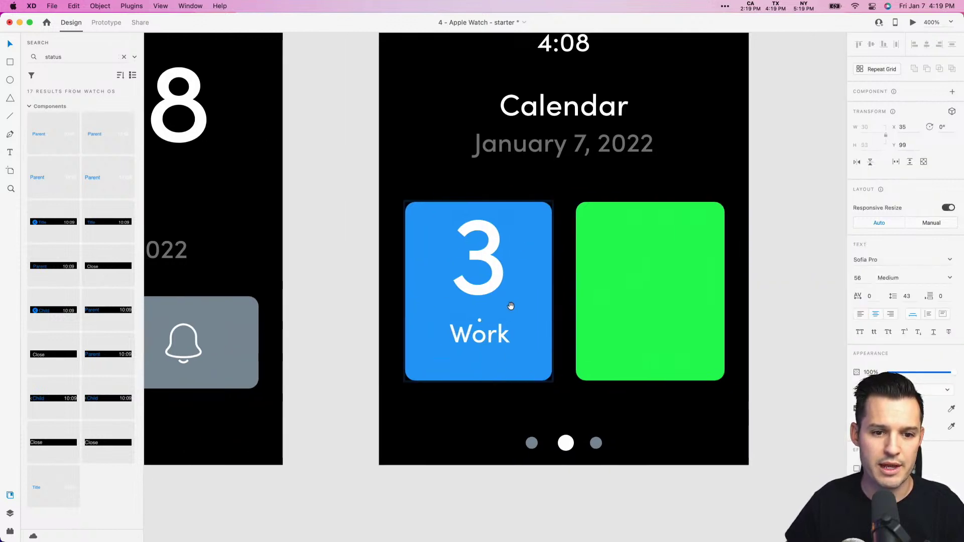
- Group the "3" and "Work" texts and centre the group vertically on the blue card
{"action": "left_click", "coordinate": [480, 343]}
{"action": "key", "text": "super+y"}
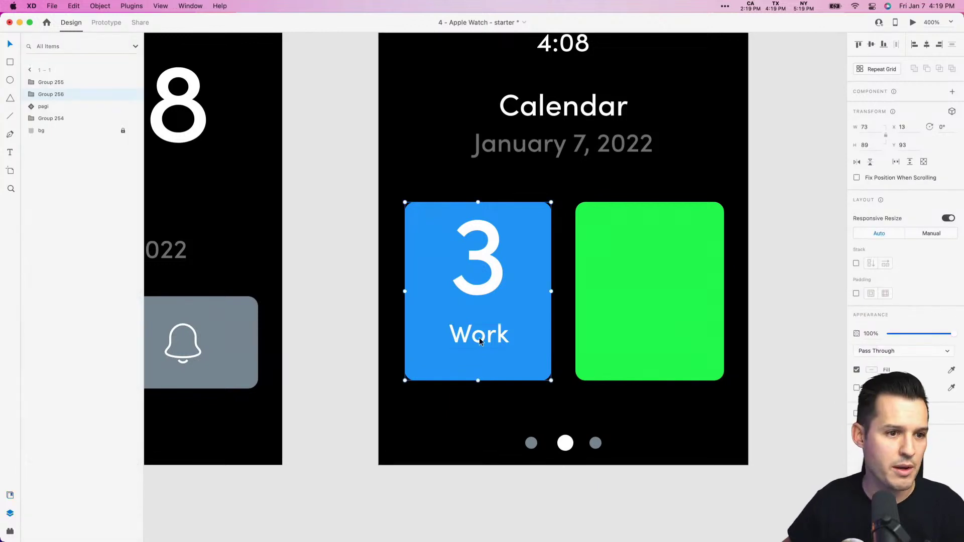
{"action": "double_click", "coordinate": [483, 290]}
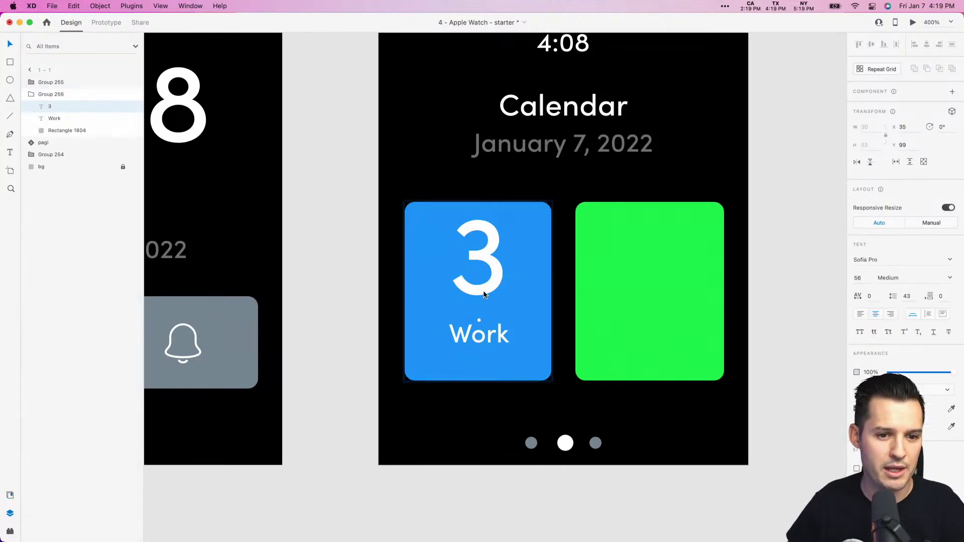
{"action": "left_click", "coordinate": [494, 334], "text": "shift"}
{"action": "key", "text": "super+g"}
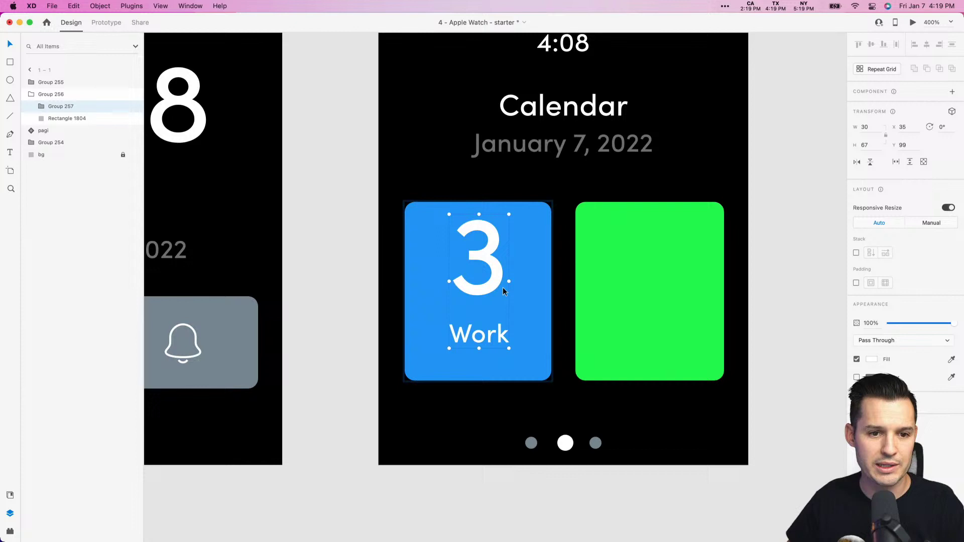
{"action": "left_click", "coordinate": [535, 270], "text": "shift"}
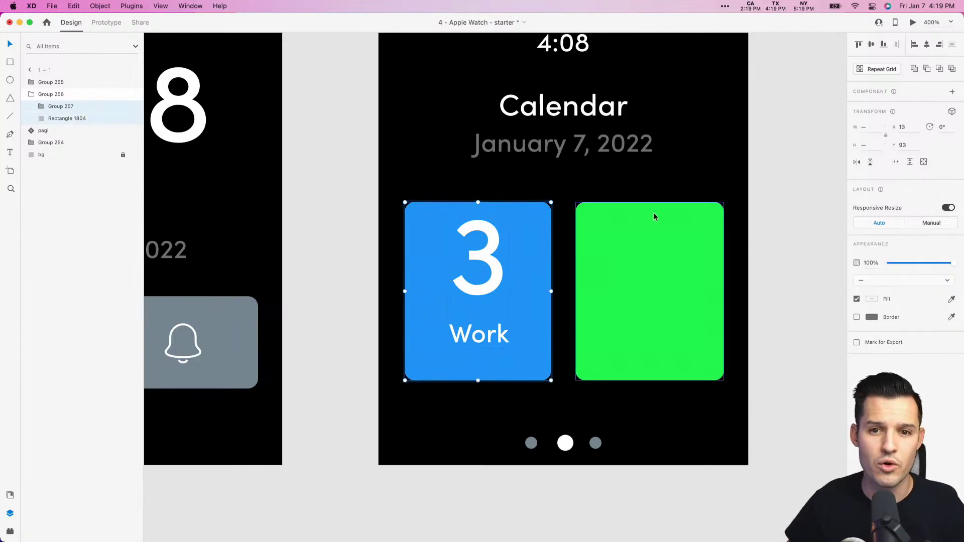
{"action": "left_click", "coordinate": [874, 47]}
{"action": "left_click", "coordinate": [480, 280]}
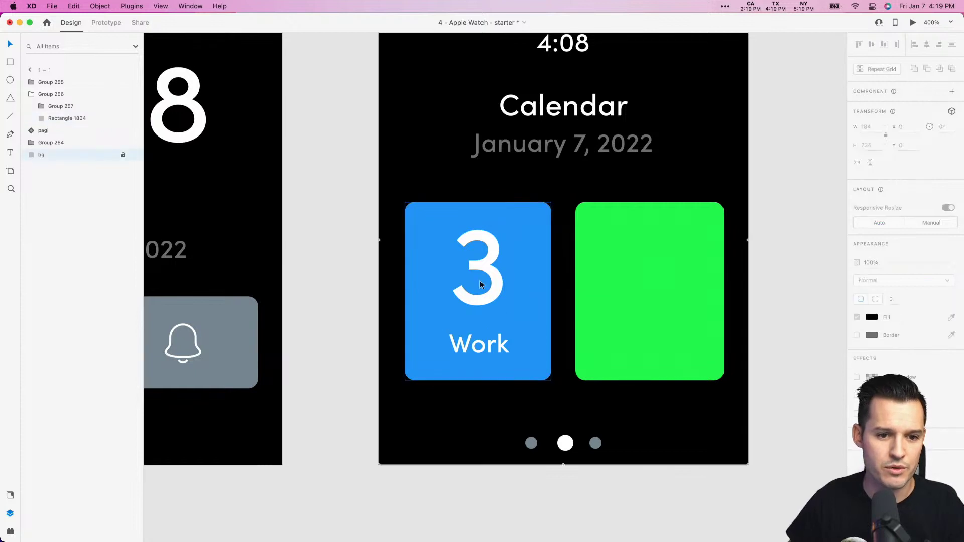
- Place a copy of the "3" and "Work" text group in the middle of the green card
{"action": "left_click", "coordinate": [490, 274]}
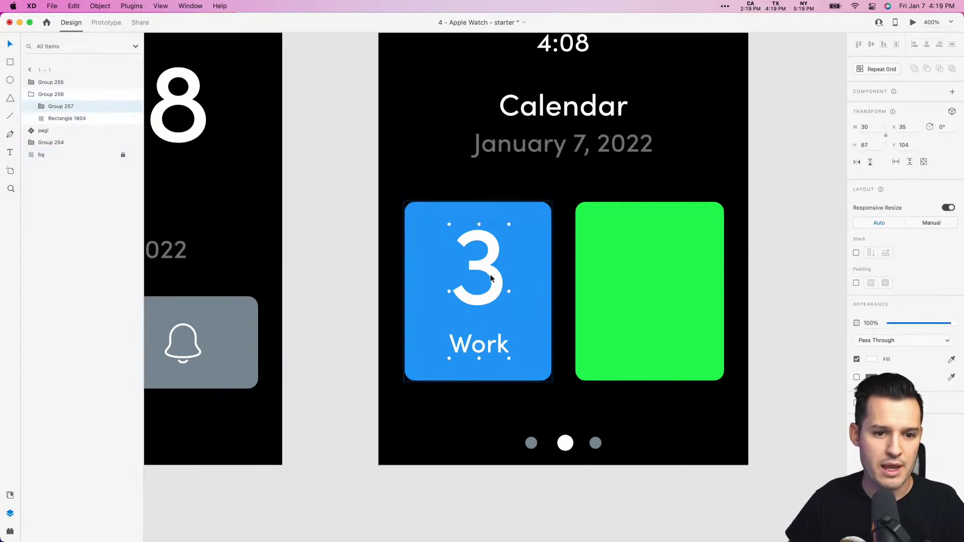
{"action": "left_click", "coordinate": [659, 270]}
{"action": "key", "text": "super+v"}
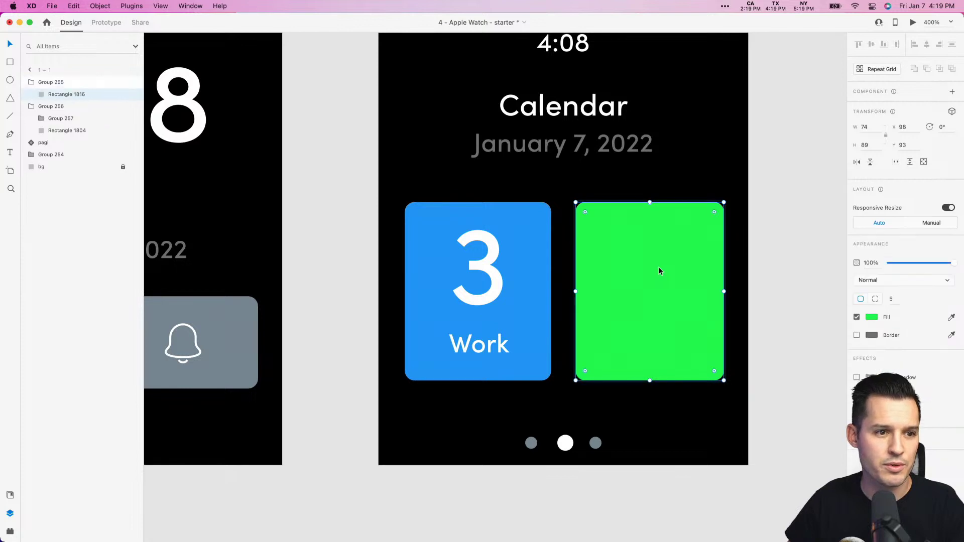
{"action": "left_click_drag", "start_coordinate": [487, 270], "coordinate": [659, 272]}
- Change the green card's texts to "1" and "Personal"
{"action": "double_click", "coordinate": [658, 270]}
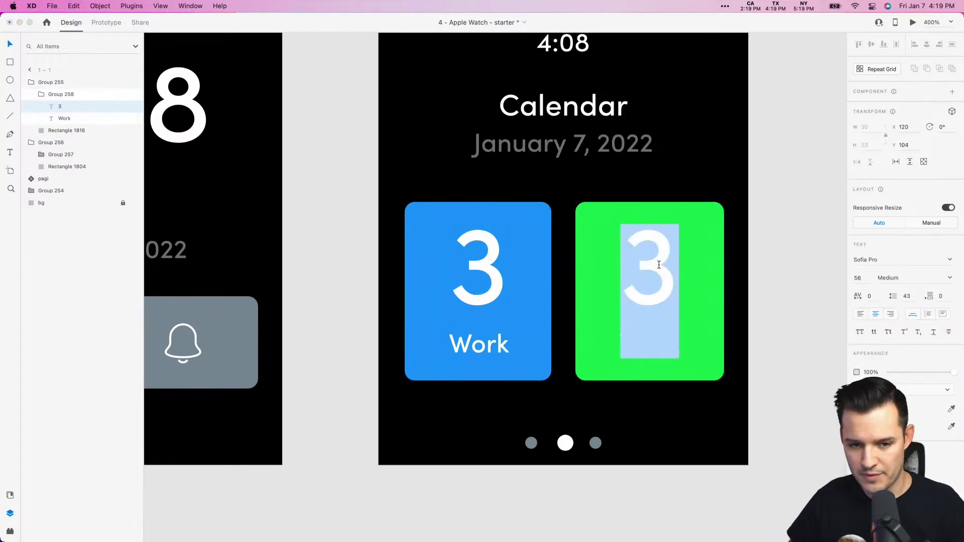
{"action": "type", "text": "1"}
{"action": "left_click", "coordinate": [664, 344]}
{"action": "double_click", "coordinate": [665, 343]}
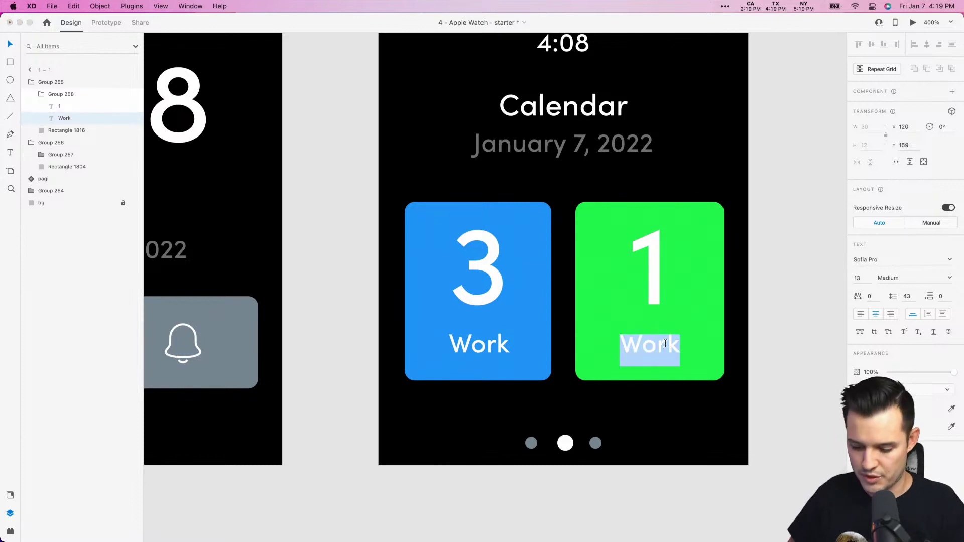
{"action": "type", "text": "Personal"}
{"action": "key", "text": "Escape"}
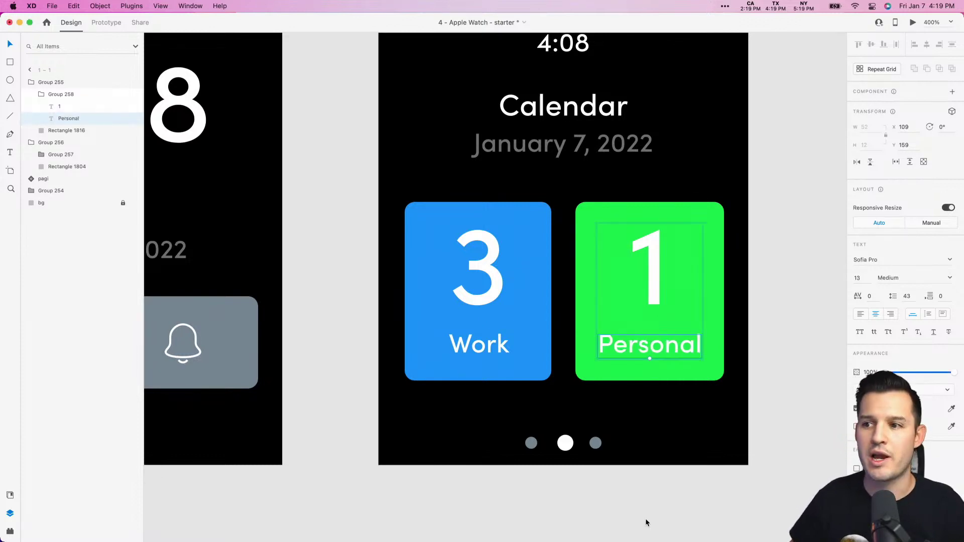
{"action": "left_click", "coordinate": [648, 484]}
- Change the green card's fill to a slightly darker green, about #27E235
{"action": "left_click", "coordinate": [713, 330]}
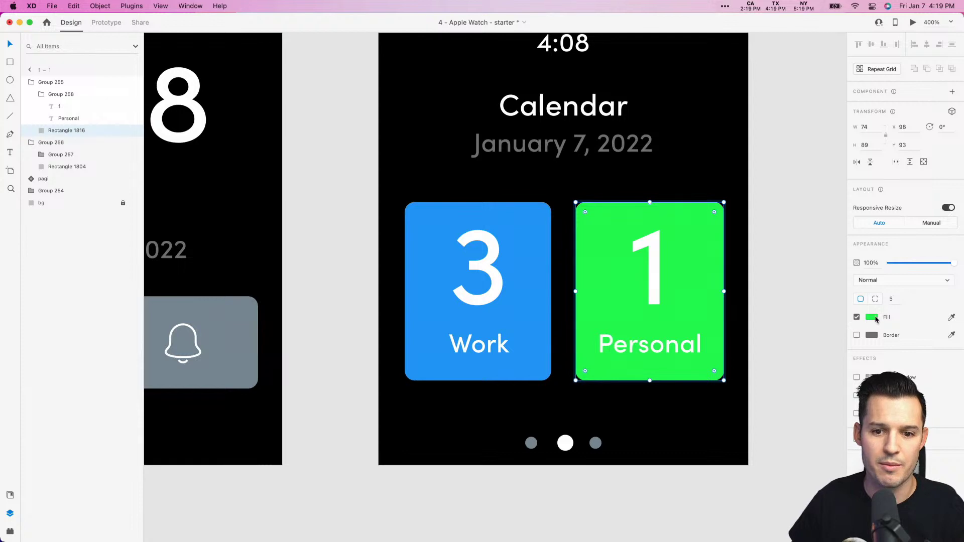
{"action": "left_click", "coordinate": [874, 318]}
{"action": "left_click_drag", "start_coordinate": [818, 285], "coordinate": [816, 277]}
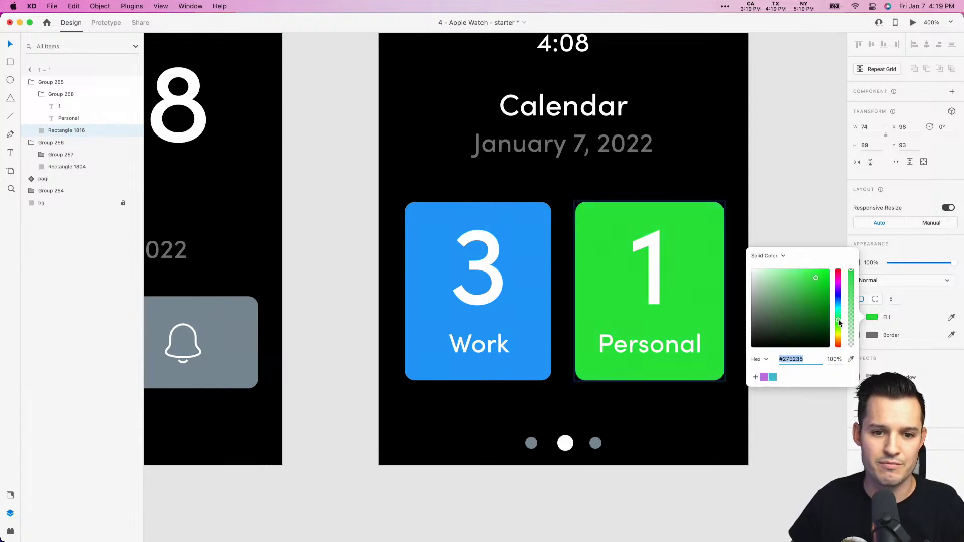
{"action": "left_click_drag", "start_coordinate": [839, 321], "coordinate": [839, 324]}
- Change the blue card's fill to the deeper blue #036CD6
{"action": "left_click", "coordinate": [543, 313]}
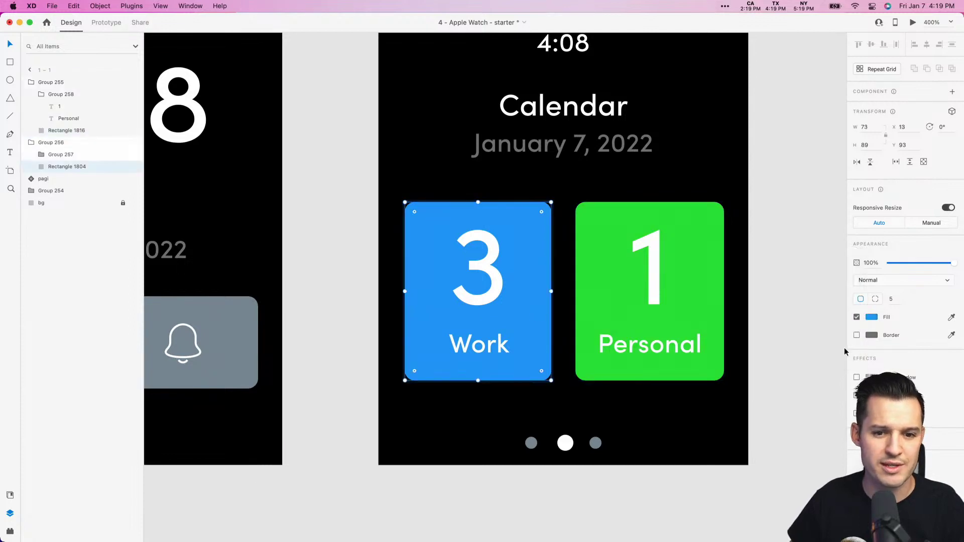
{"action": "left_click", "coordinate": [871, 318]}
{"action": "left_click_drag", "start_coordinate": [821, 289], "coordinate": [841, 304]}
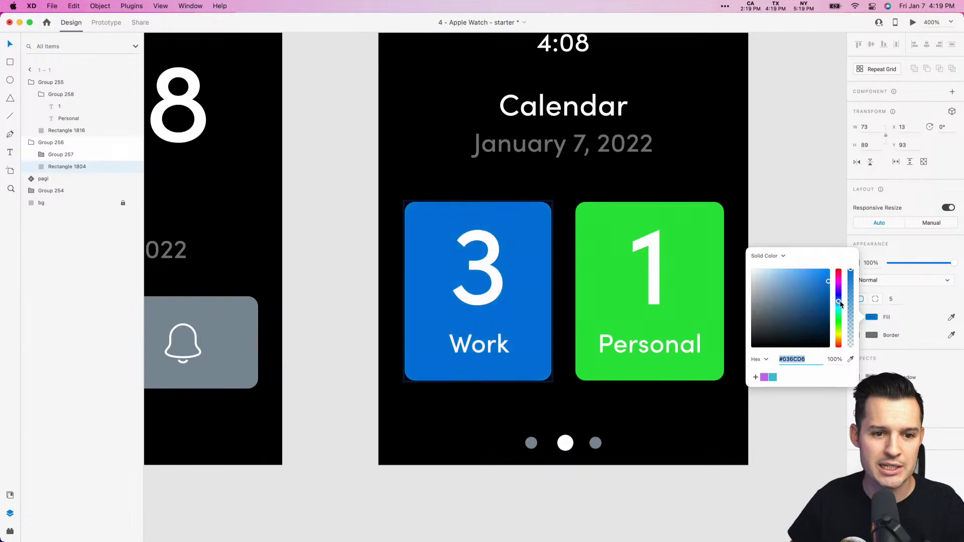
{"action": "left_click", "coordinate": [783, 241]}
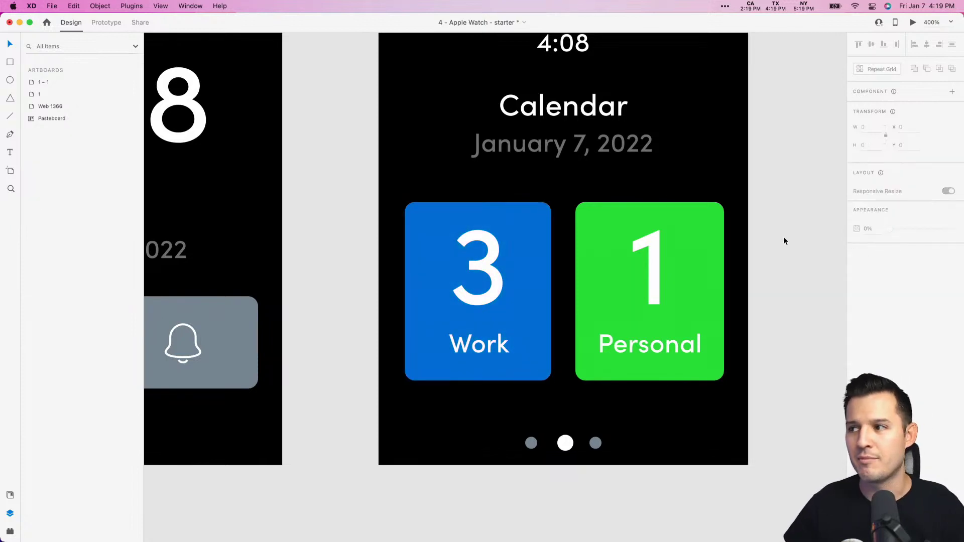
- Duplicate the Calendar artboard directly beside the original as a third watch screen
{"action": "key", "text": "super+minus"}
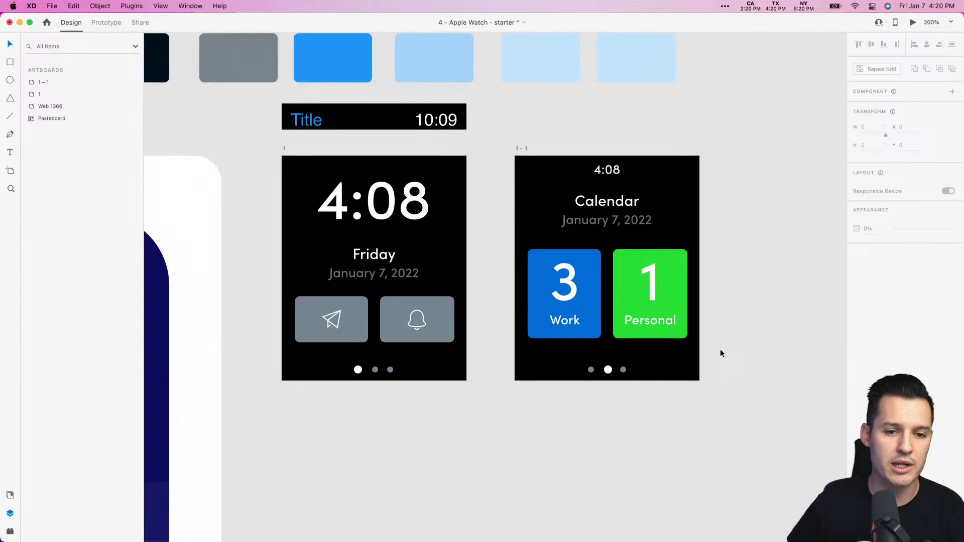
{"action": "left_click_drag", "start_coordinate": [720, 354], "coordinate": [688, 355]}
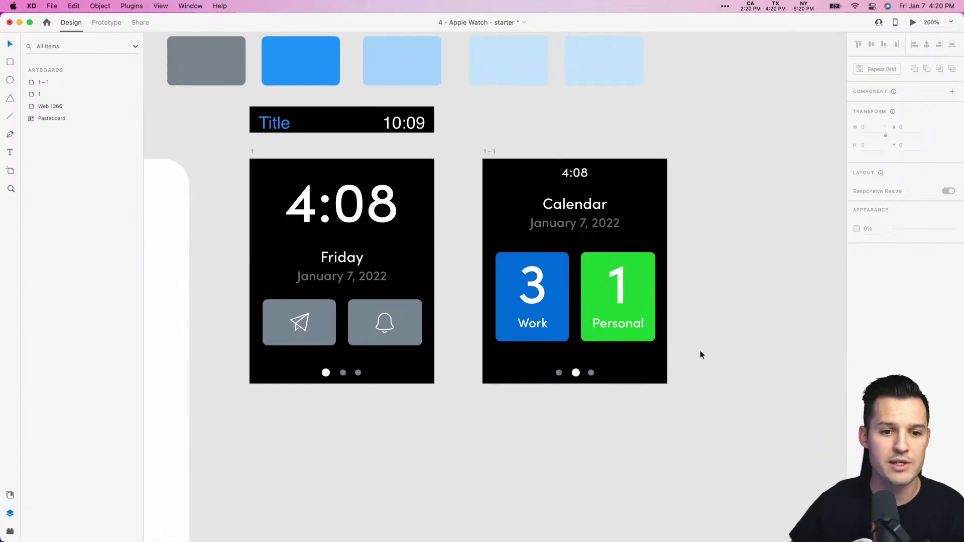
{"action": "left_click", "coordinate": [617, 310]}
{"action": "scroll", "coordinate": [617, 311], "scroll_direction": "right", "scroll_amount": 5}
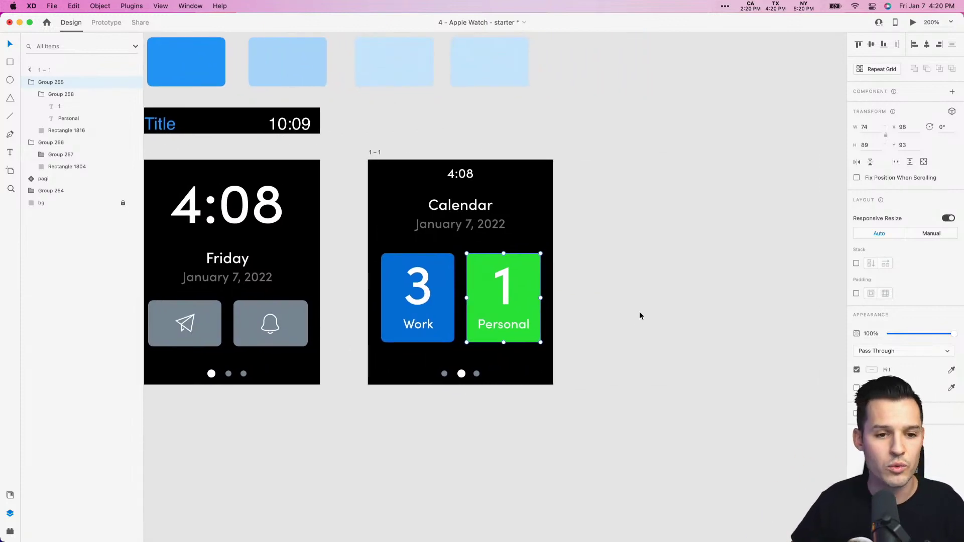
{"action": "left_click", "coordinate": [639, 314]}
{"action": "left_click", "coordinate": [428, 301]}
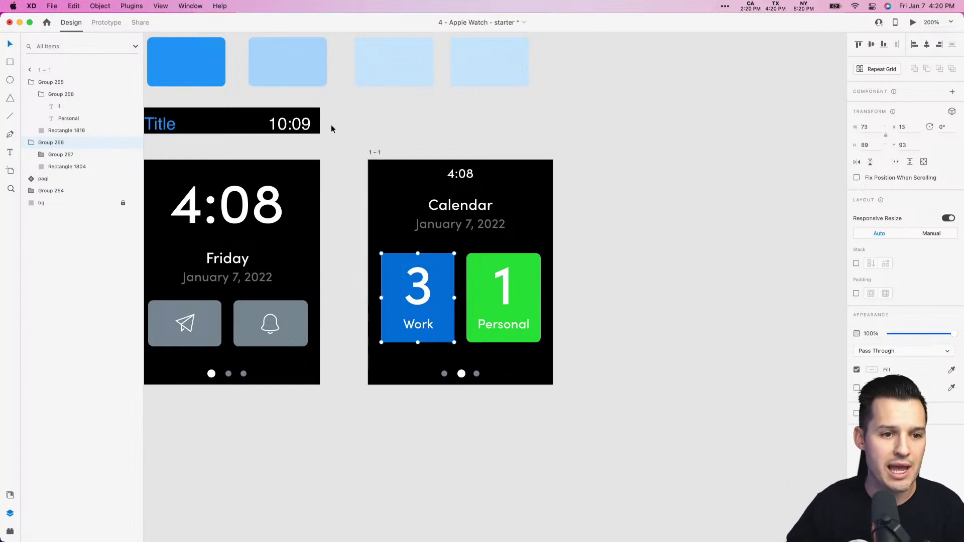
{"action": "left_click_drag", "start_coordinate": [375, 152], "coordinate": [577, 163]}
{"action": "left_click", "coordinate": [612, 127]}
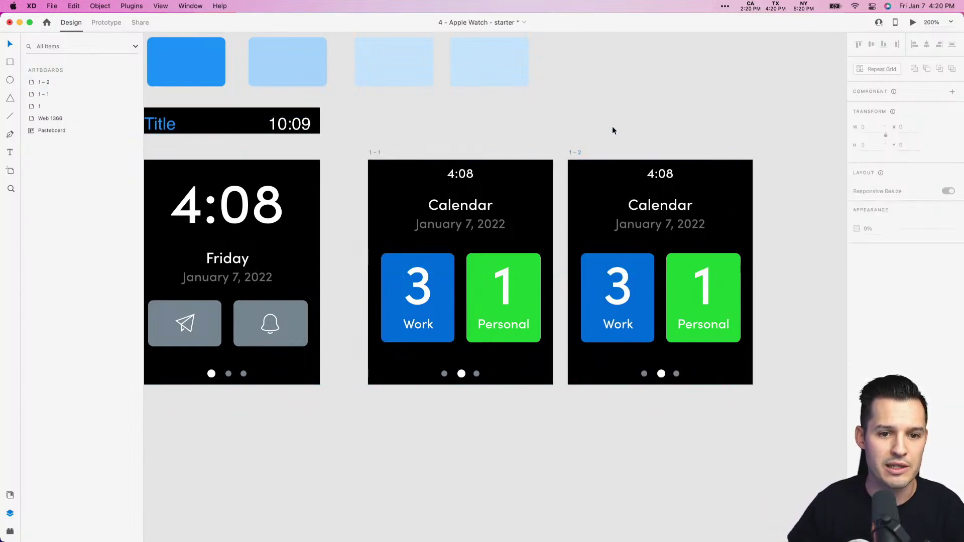
- Replace the time, heading and date on the third watch screen with a copy of the Title status bar, flush with the artboard's upper edge
{"action": "left_click", "coordinate": [260, 128]}
{"action": "key", "text": "super+c"}
{"action": "left_click", "coordinate": [575, 152]}
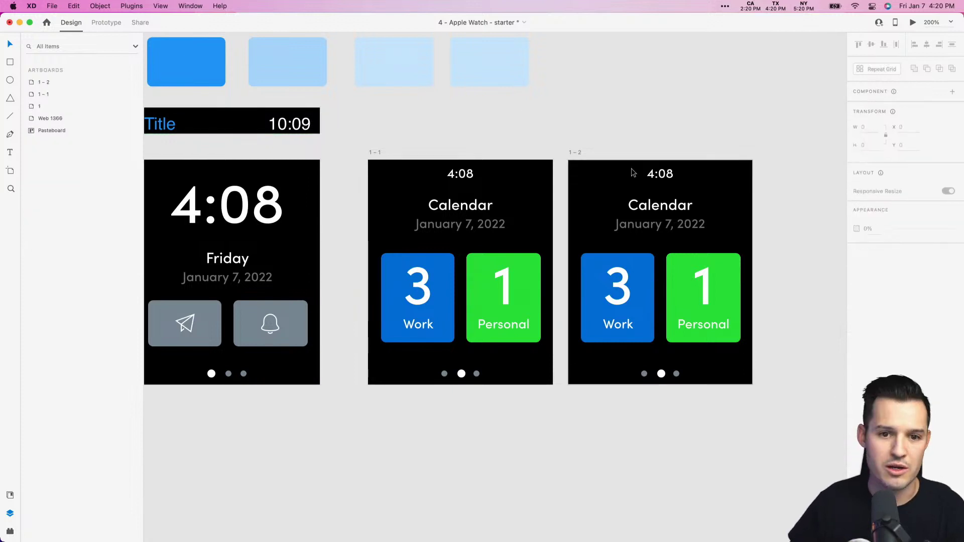
{"action": "left_click", "coordinate": [665, 175]}
{"action": "key", "text": "Delete"}
{"action": "key", "text": "super+v"}
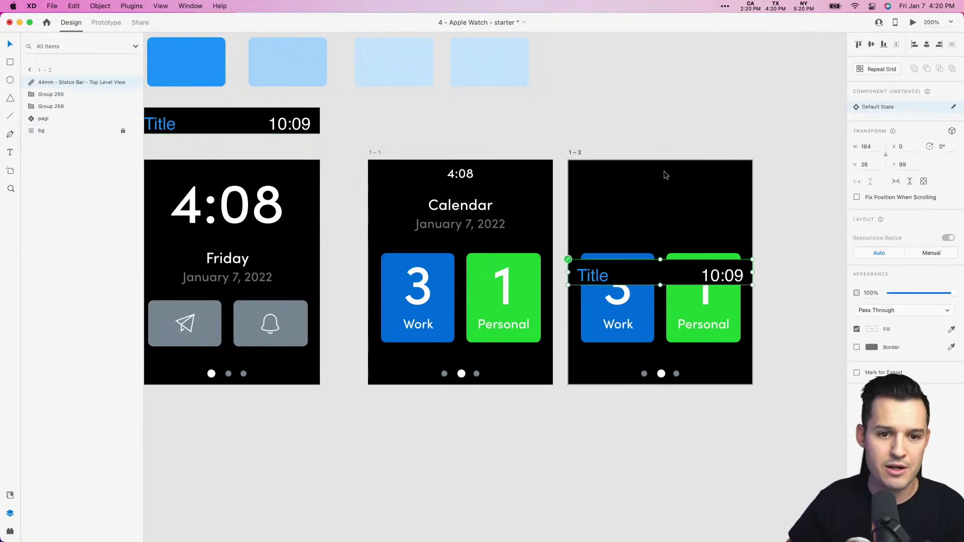
{"action": "left_click_drag", "start_coordinate": [660, 274], "coordinate": [661, 180]}
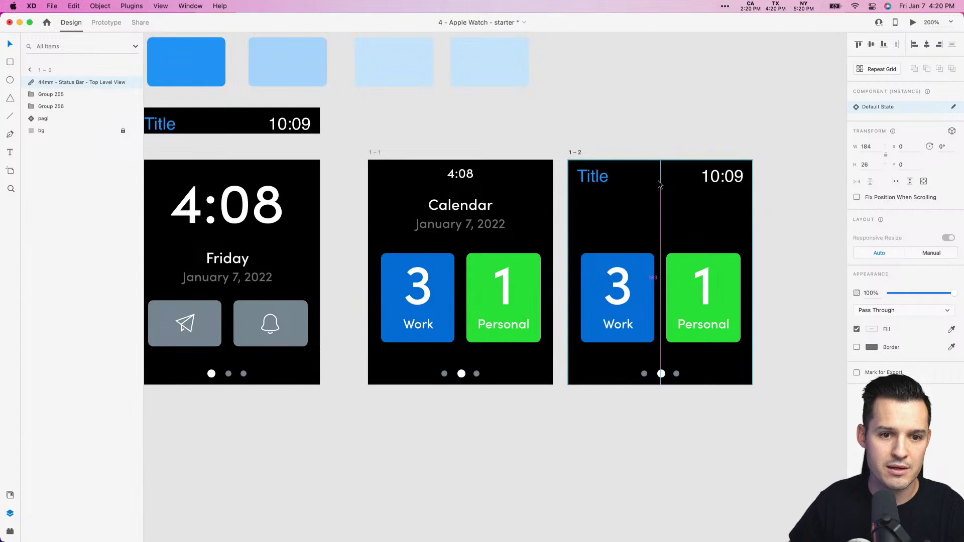
- Place the back-arrow Title status bar from the Watch OS components along the third screen's upper edge, moving the plain Title bar above the artboard
{"action": "left_click", "coordinate": [544, 123]}
{"action": "scroll", "coordinate": [602, 126], "scroll_direction": "left", "scroll_amount": 5}
{"action": "key", "text": "super+shift+y"}
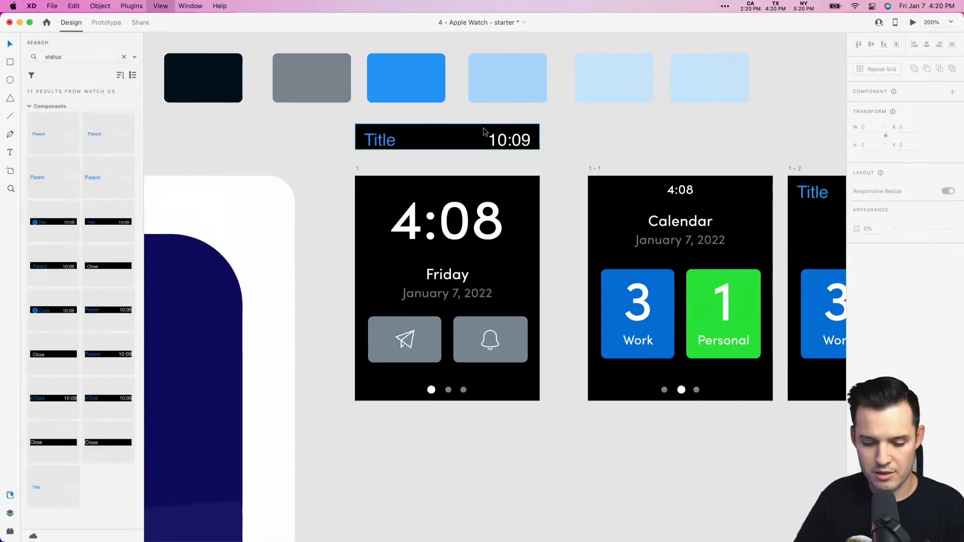
{"action": "left_click_drag", "start_coordinate": [47, 224], "coordinate": [880, 137]}
{"action": "scroll", "coordinate": [420, 128], "scroll_direction": "right", "scroll_amount": 7}
{"action": "left_click", "coordinate": [504, 201]}
{"action": "left_click_drag", "start_coordinate": [505, 201], "coordinate": [505, 104]}
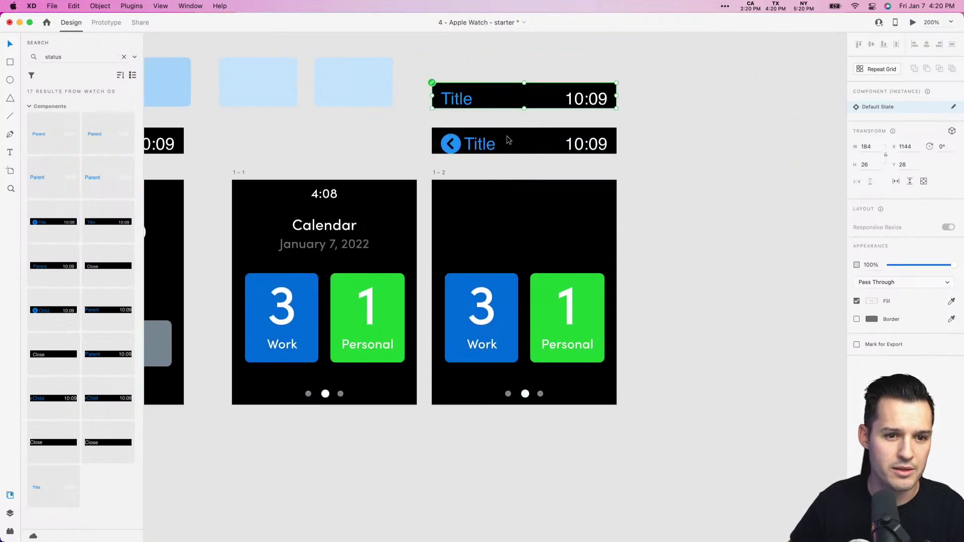
{"action": "left_click_drag", "start_coordinate": [465, 148], "coordinate": [464, 201]}
- Change the new status bar's title to "Calendar" and its time to "4:08"
{"action": "double_click", "coordinate": [464, 201]}
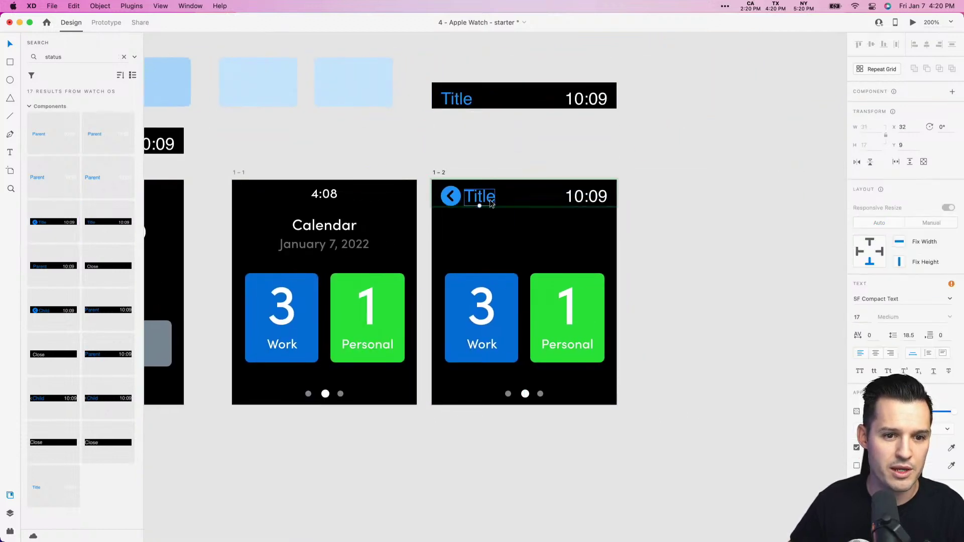
{"action": "type", "text": "Calendar"}
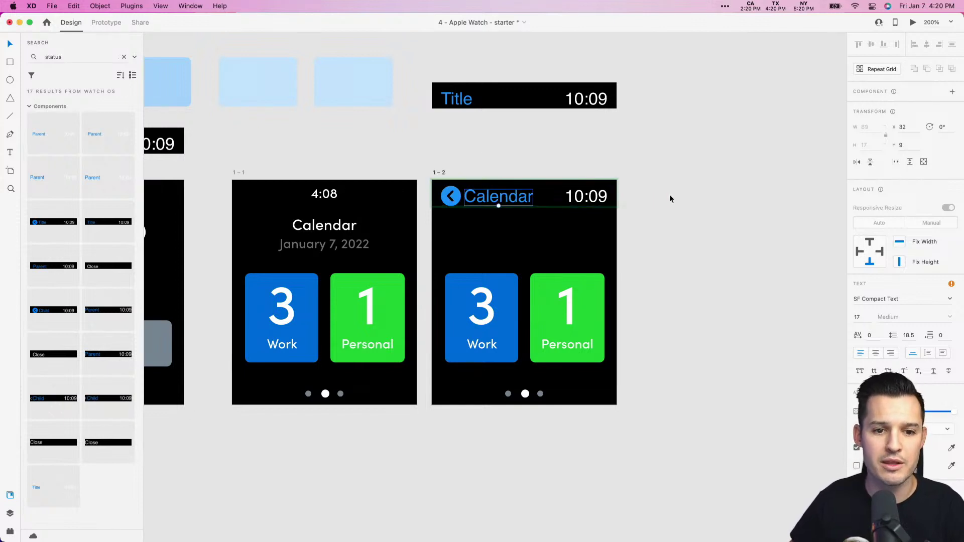
{"action": "left_click", "coordinate": [598, 199]}
{"action": "double_click", "coordinate": [599, 199]}
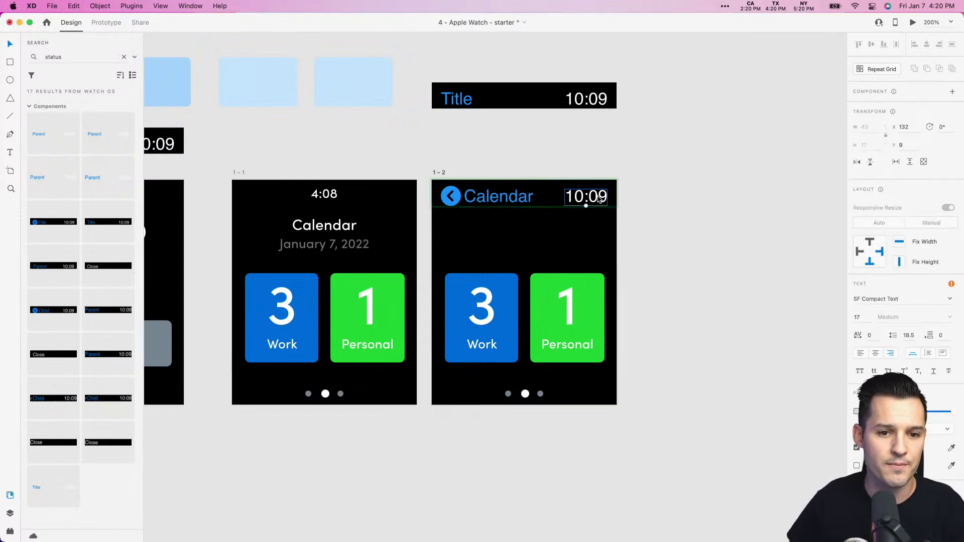
{"action": "key", "text": "Return"}
{"action": "key", "text": "Left"}
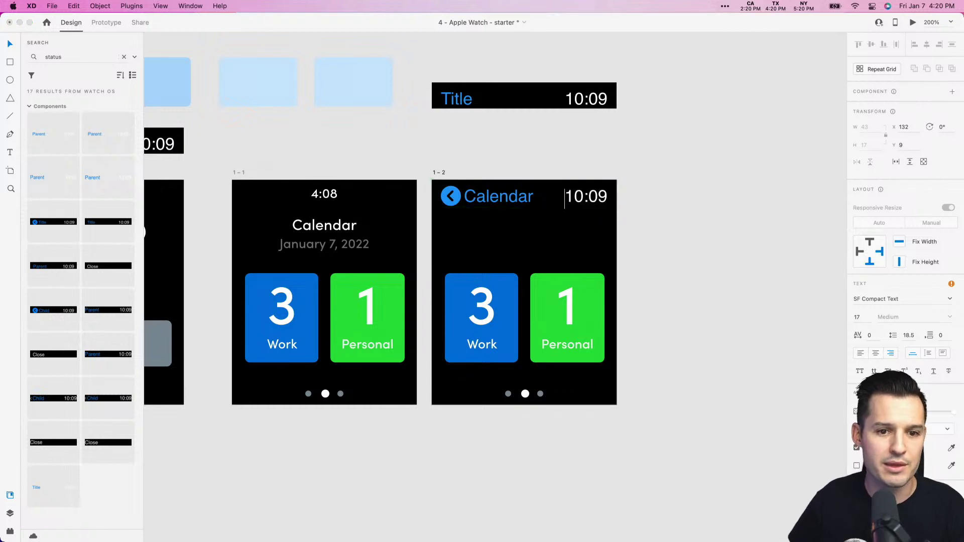
{"action": "key", "text": "shift+Right"}
{"action": "key", "text": "shift+Right"}
{"action": "type", "text": "4"}
{"action": "key", "text": "Right"}
{"action": "key", "text": "Right"}
{"action": "key", "text": "shift+Right"}
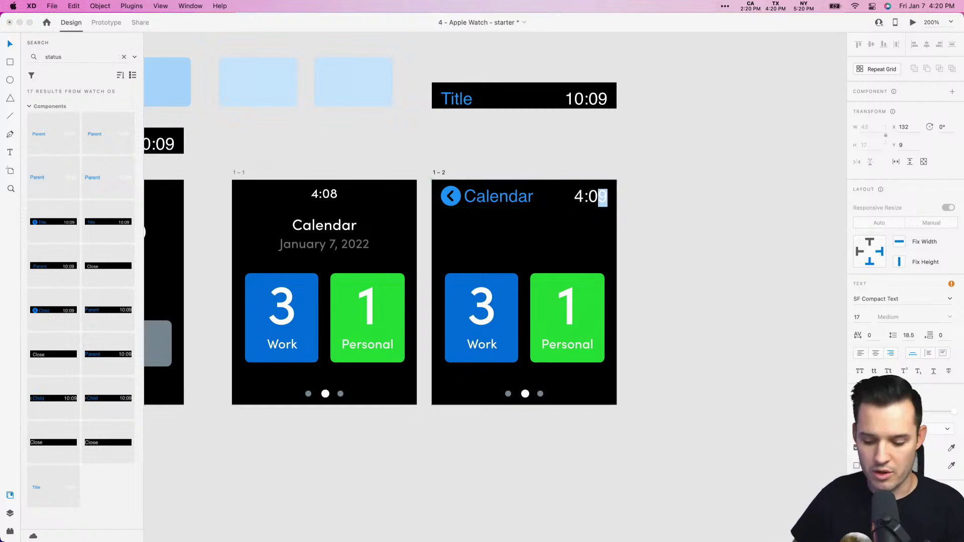
{"action": "type", "text": "8"}
- Delete the green Personal card from the third watch screen
{"action": "scroll", "coordinate": [714, 264], "scroll_direction": "left", "scroll_amount": 5}
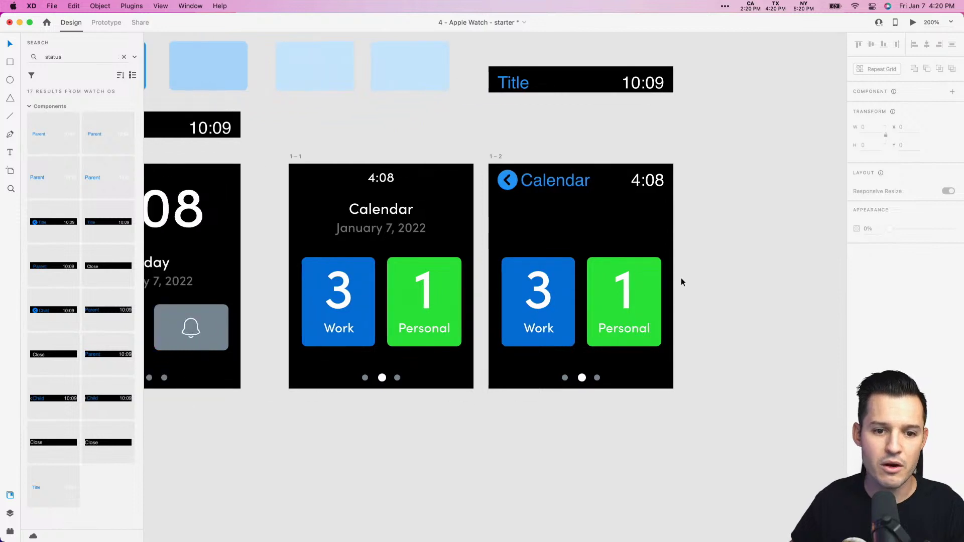
{"action": "left_click", "coordinate": [647, 285]}
{"action": "key", "text": "Delete"}
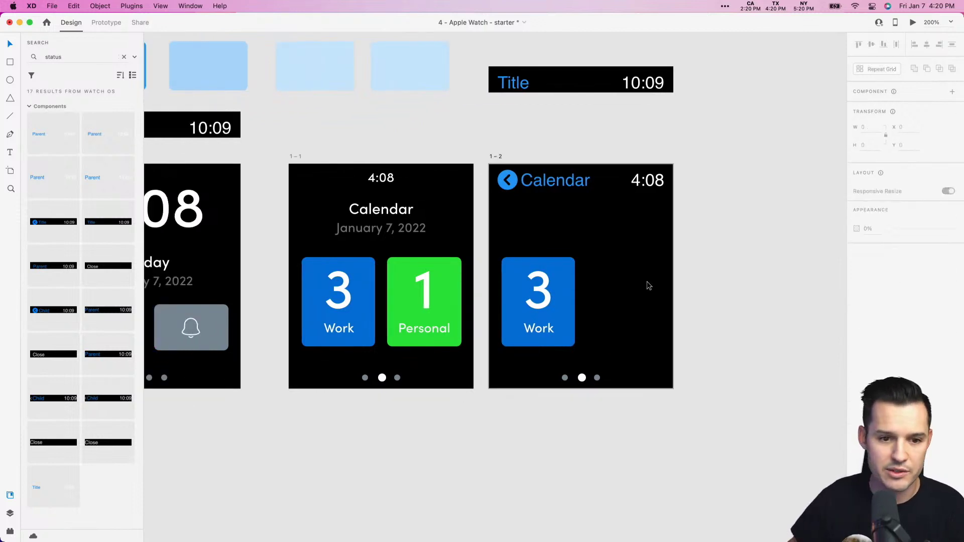
- Copy the "Calendar" heading and the date text from the second watch screen
{"action": "left_click", "coordinate": [541, 287]}
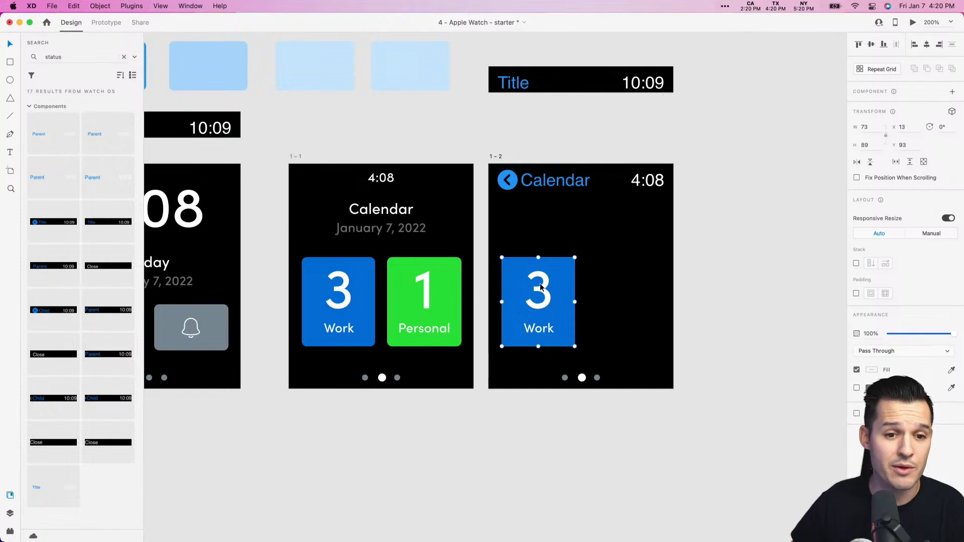
{"action": "left_click", "coordinate": [379, 227]}
{"action": "double_click", "coordinate": [379, 228]}
{"action": "left_click", "coordinate": [394, 216], "text": "shift"}
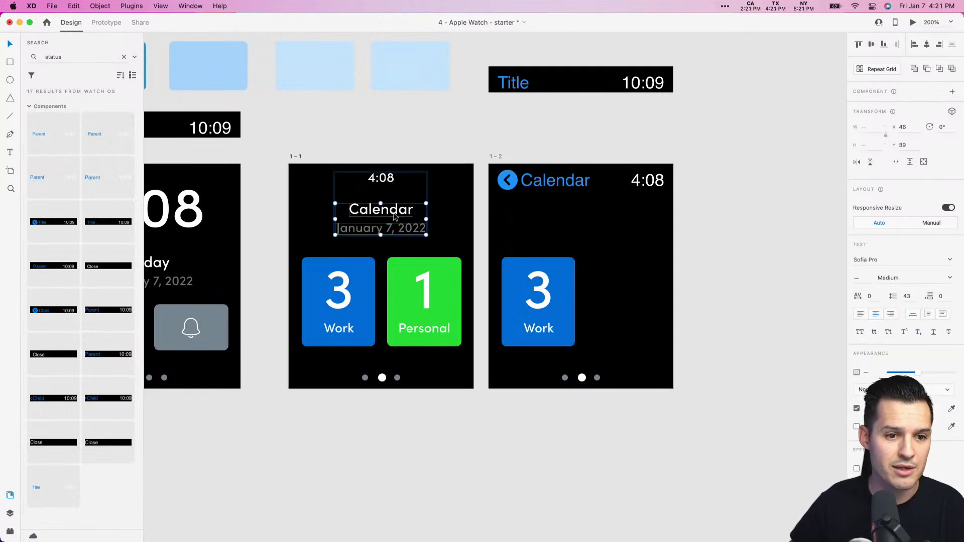
- Remove the number and label from the third screen's blue card, then move it below the status bar, 161 wide and slightly shorter
{"action": "left_click", "coordinate": [538, 284]}
{"action": "double_click", "coordinate": [538, 284]}
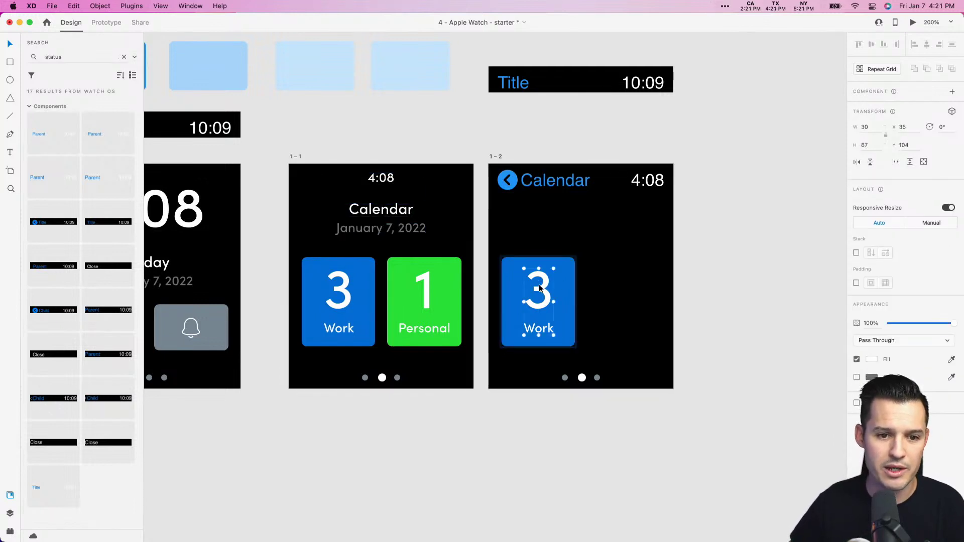
{"action": "key", "text": "Delete"}
{"action": "left_click", "coordinate": [541, 327]}
{"action": "left_click_drag", "start_coordinate": [541, 326], "coordinate": [664, 248]}
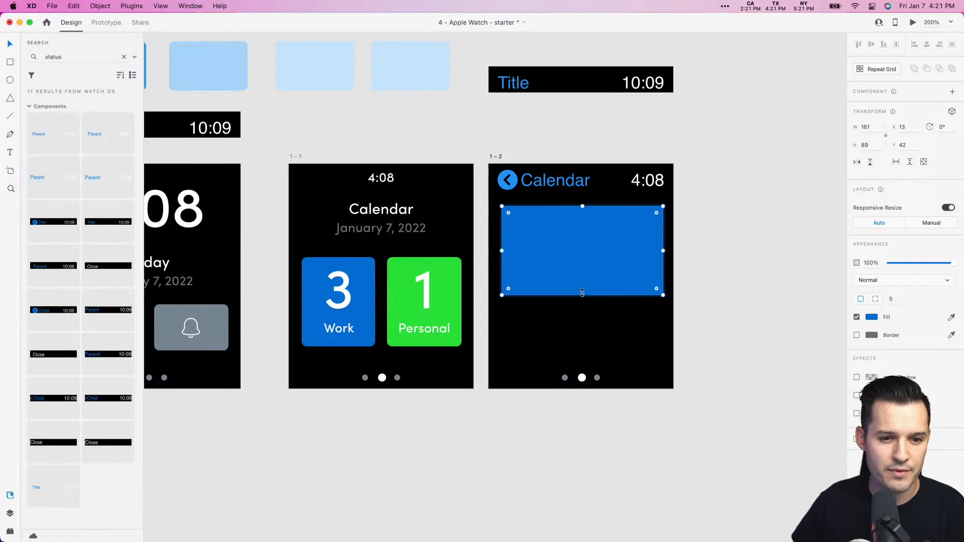
{"action": "left_click_drag", "start_coordinate": [582, 293], "coordinate": [582, 284]}
- Paste the copied heading and date onto the blue card and left-align the two texts
{"action": "key", "text": "super+v"}
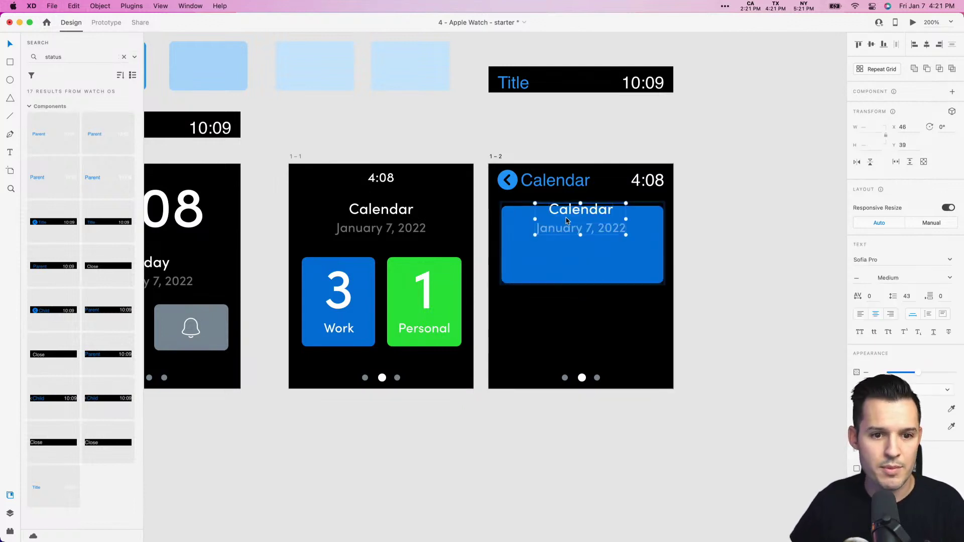
{"action": "left_click_drag", "start_coordinate": [567, 218], "coordinate": [569, 244]}
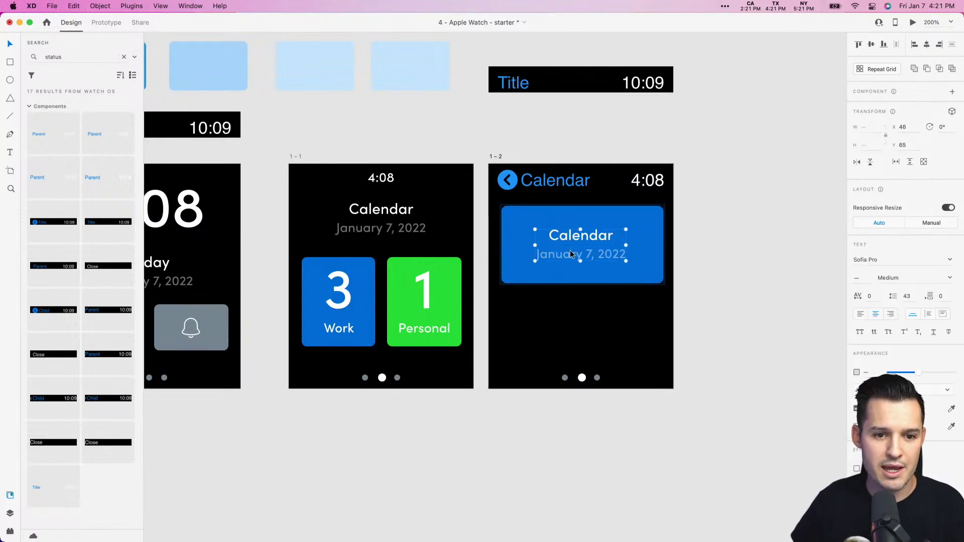
{"action": "left_click", "coordinate": [646, 256]}
{"action": "key", "text": "Escape"}
{"action": "left_click", "coordinate": [578, 251]}
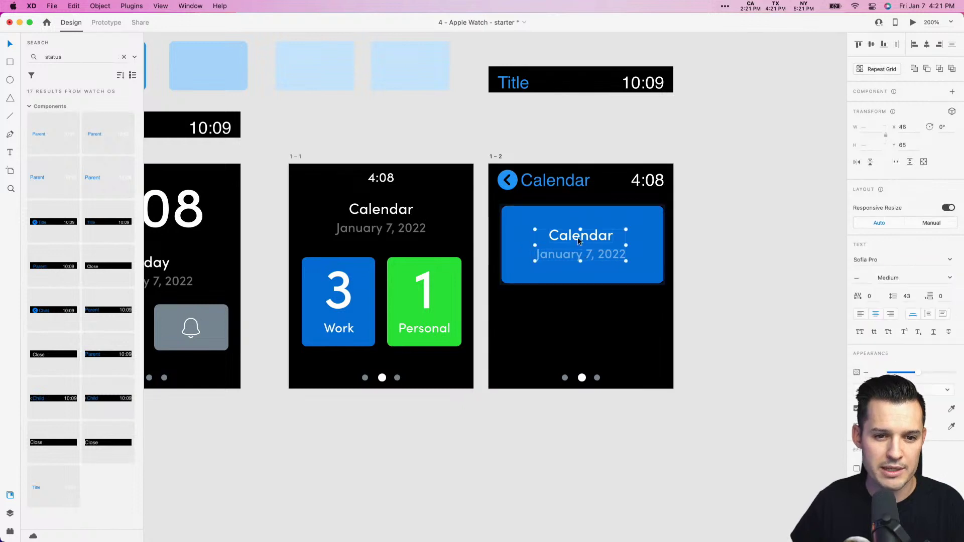
{"action": "left_click", "coordinate": [913, 45]}
{"action": "left_click", "coordinate": [730, 330]}
- Move the heading and date together toward the blue card's upper-left corner, to about X 27, Y 54
{"action": "left_click_drag", "start_coordinate": [725, 167], "coordinate": [465, 382]}
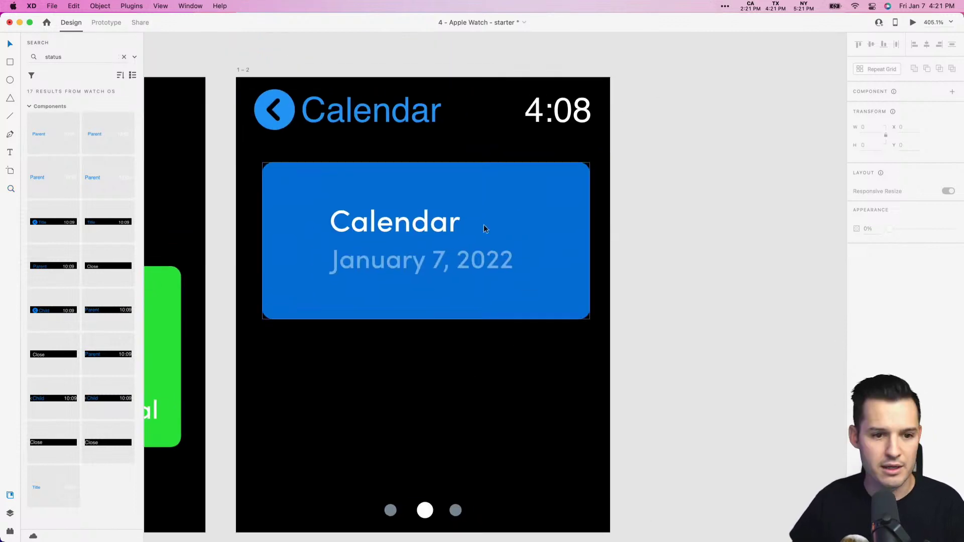
{"action": "left_click", "coordinate": [405, 249]}
{"action": "double_click", "coordinate": [405, 232]}
{"action": "left_click", "coordinate": [415, 273], "text": "shift"}
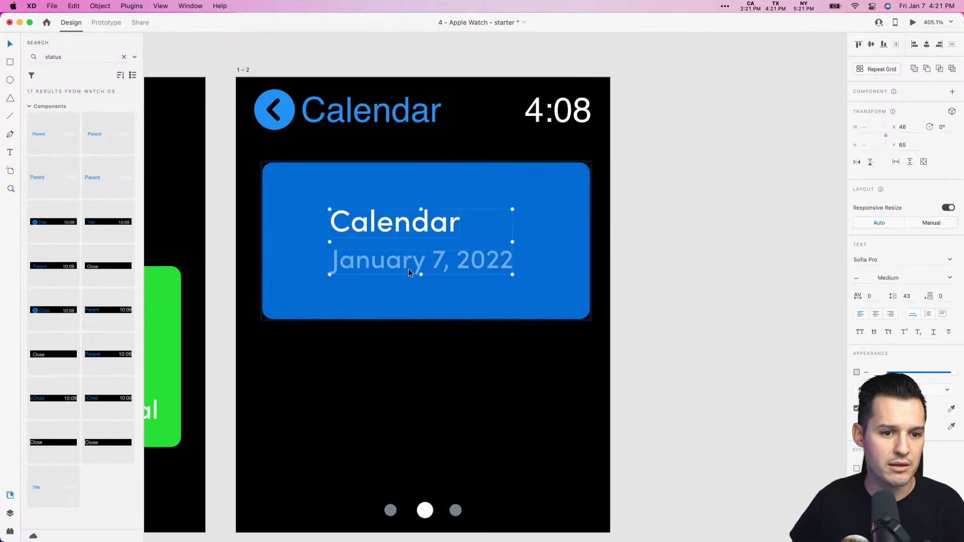
{"action": "left_click_drag", "start_coordinate": [415, 272], "coordinate": [369, 245]}
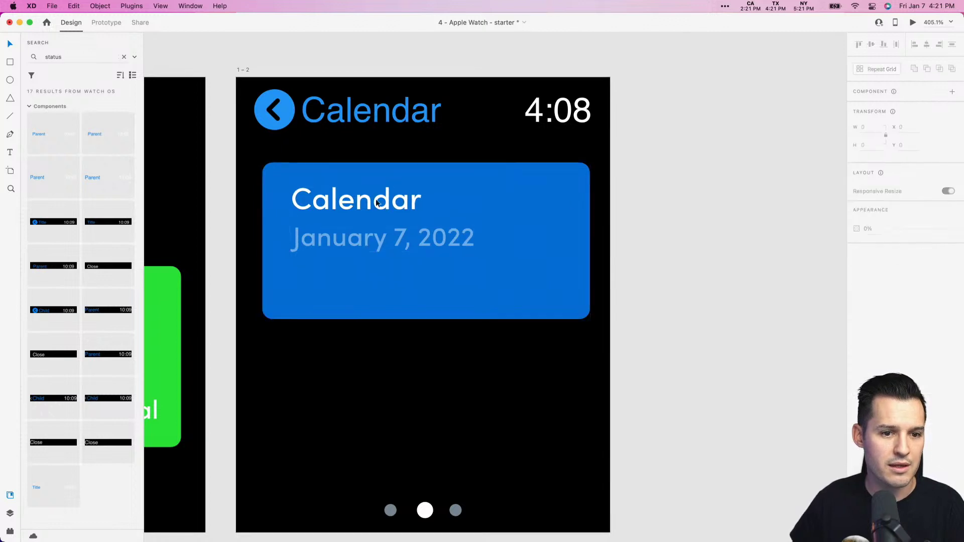
- Change the blue card's heading to "Goals Meeting"
{"action": "left_click", "coordinate": [326, 199]}
{"action": "double_click", "coordinate": [326, 199]}
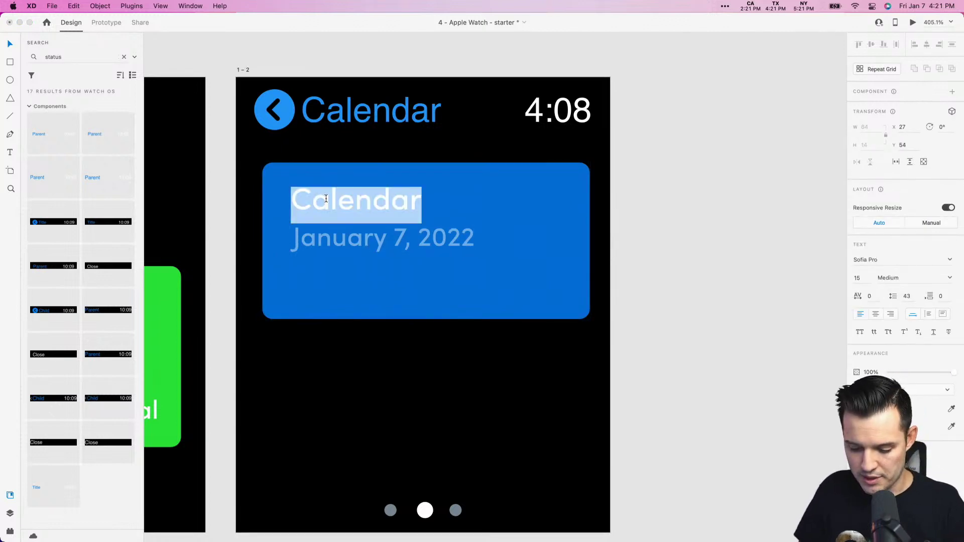
{"action": "type", "text": "Goals Meei"}
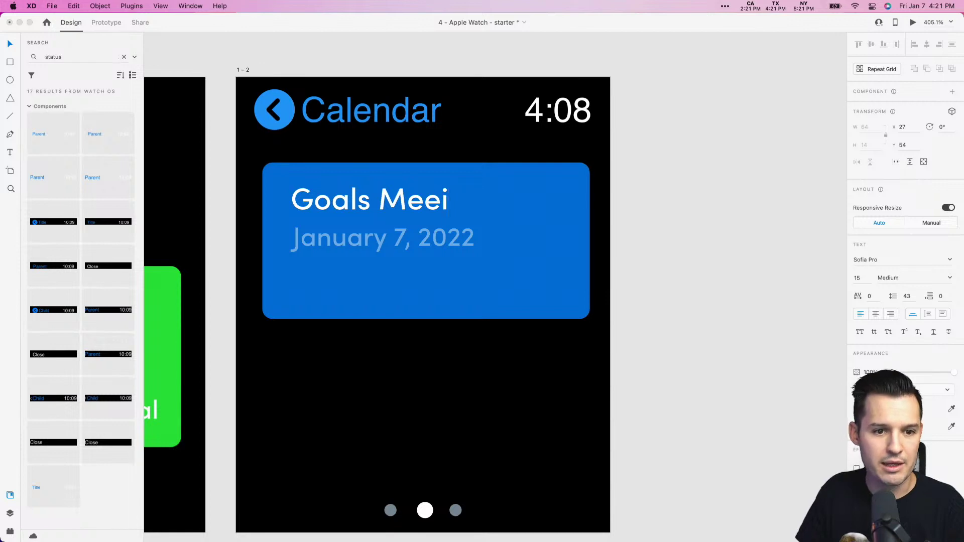
{"action": "key", "text": "BackSpace"}
{"action": "type", "text": "ting"}
{"action": "left_click", "coordinate": [410, 250]}
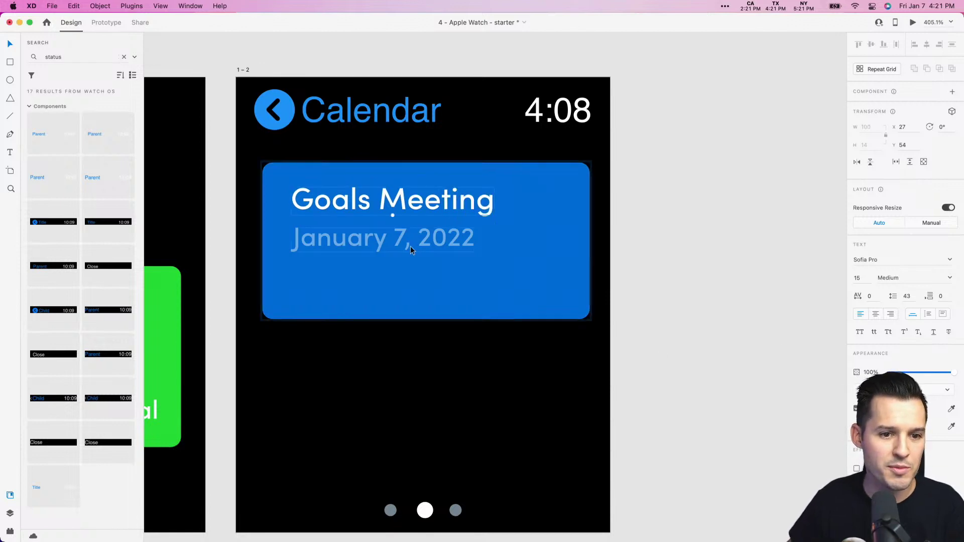
- Replace the date under "Goals Meeting" with the time range "5:00pm-6:00pm"
{"action": "double_click", "coordinate": [410, 236]}
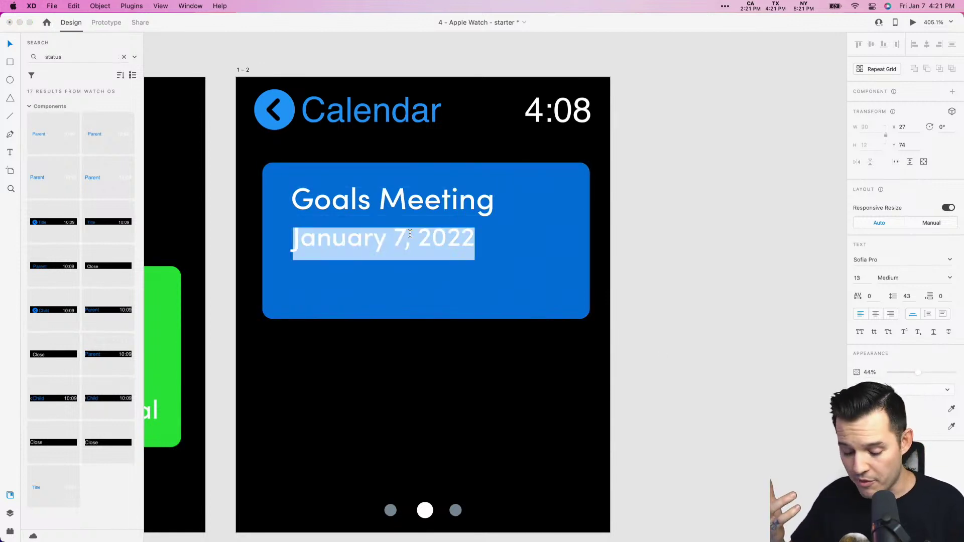
{"action": "type", "text": "2:"}
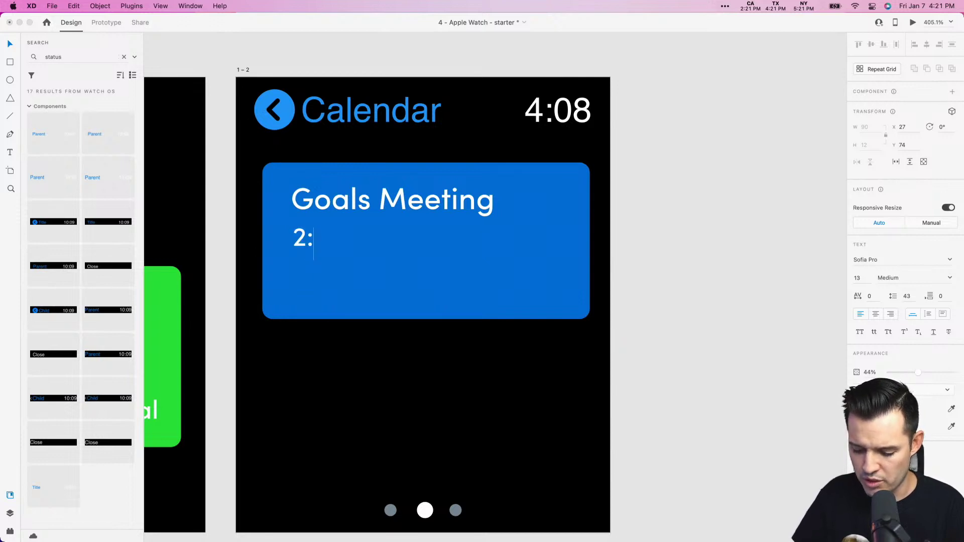
{"action": "type", "text": ":00pp"}
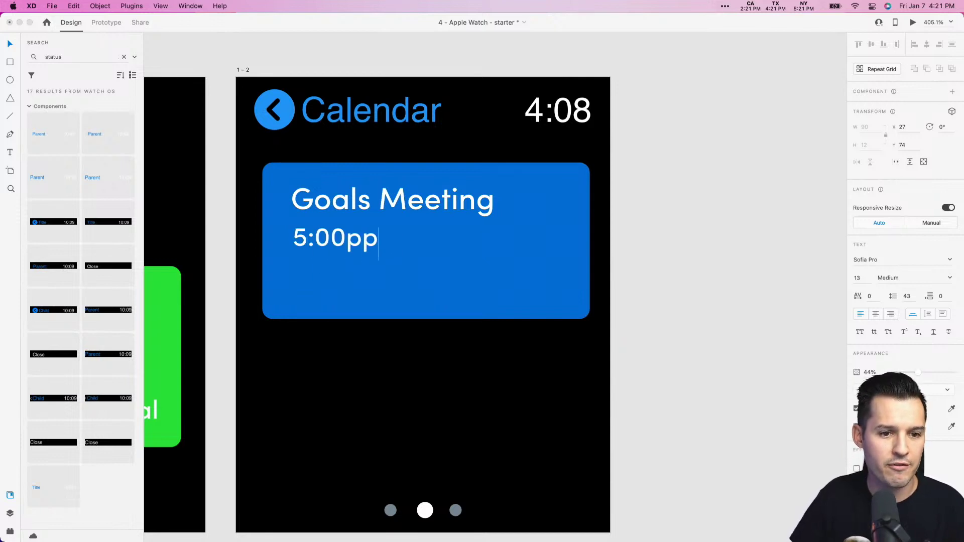
{"action": "key", "text": "BackSpace"}
{"action": "type", "text": "m"}
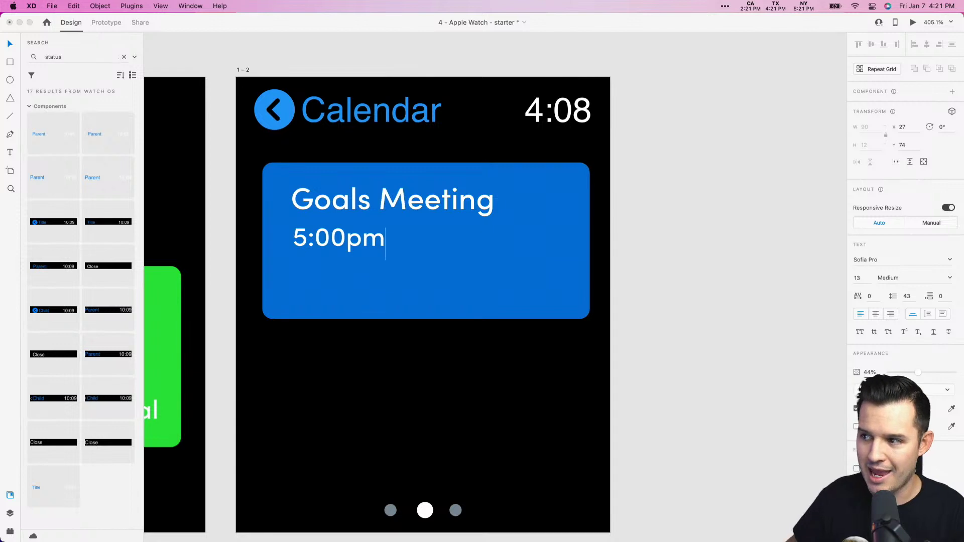
{"action": "type", "text": "-"}
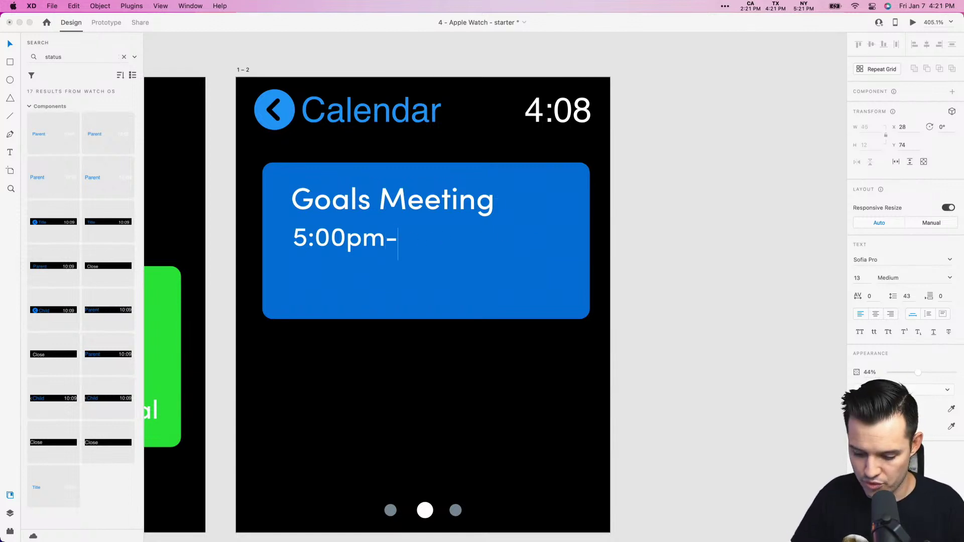
{"action": "type", "text": "6:00pm"}
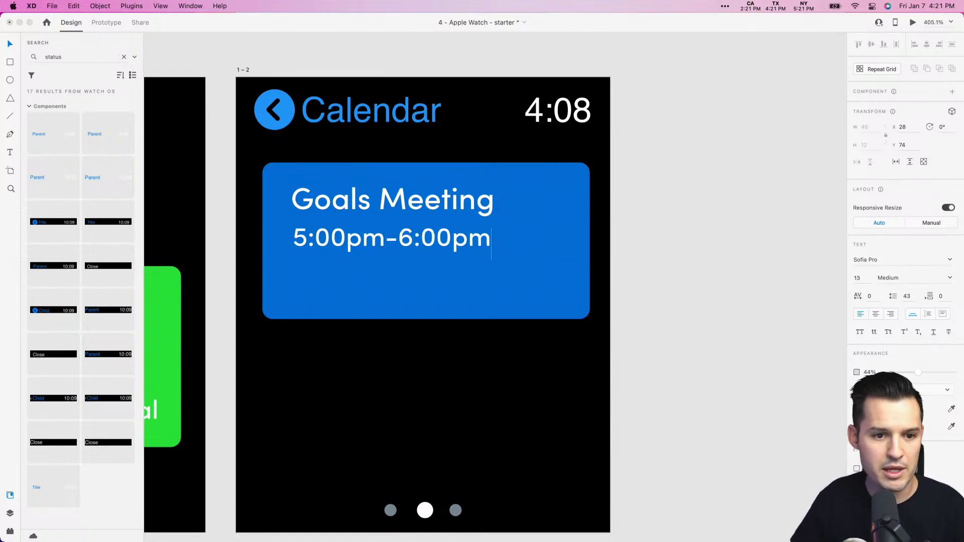
{"action": "key", "text": "Escape"}
{"action": "left_click_drag", "start_coordinate": [651, 214], "coordinate": [747, 215]}
{"action": "key", "text": "Escape"}
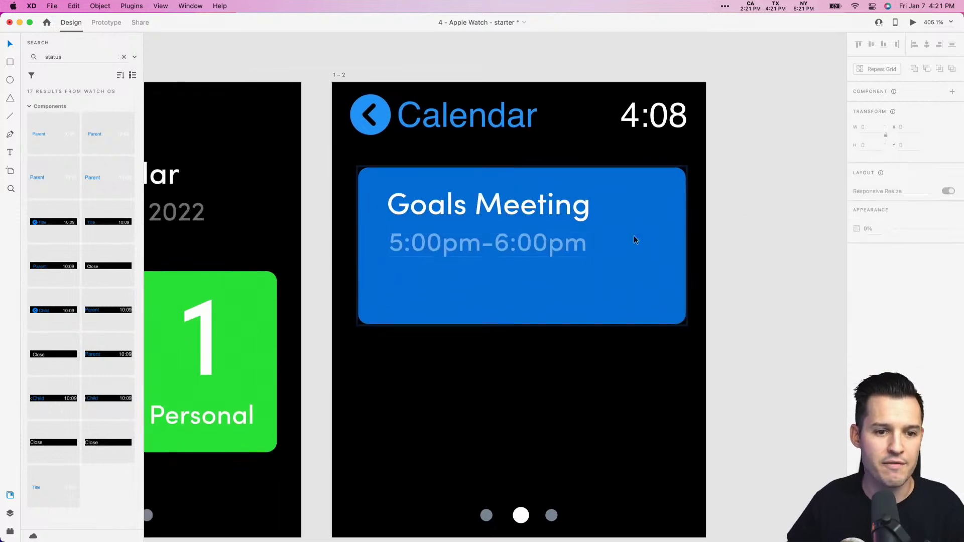
- Draw a vertical line about 177 tall from the blue card's upper-left corner down to near the artboard's lower edge
{"action": "key", "text": "l"}
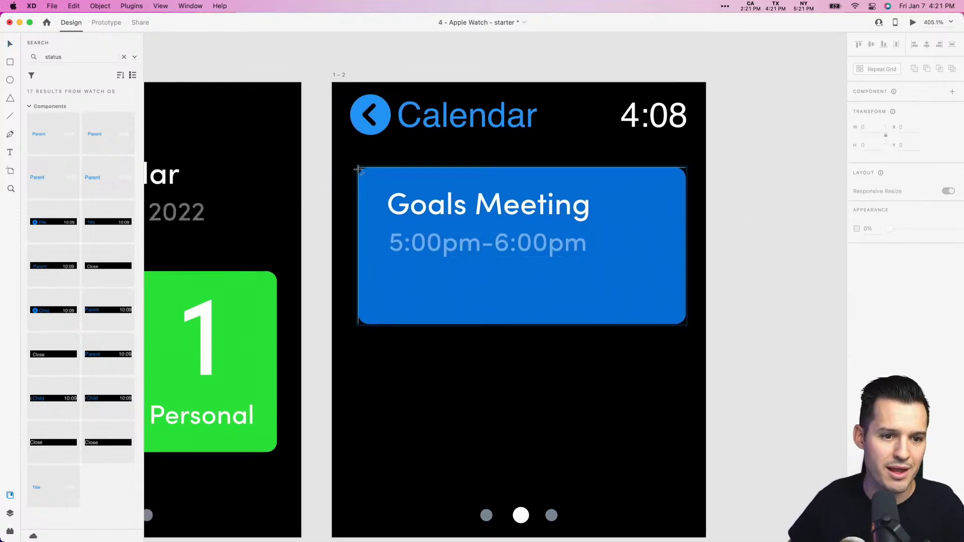
{"action": "mouse_move", "coordinate": [359, 168]}
{"action": "left_mouse_down"}
{"action": "mouse_move", "coordinate": [359, 537]}
{"action": "mouse_move", "coordinate": [366, 417]}
{"action": "left_mouse_up"}
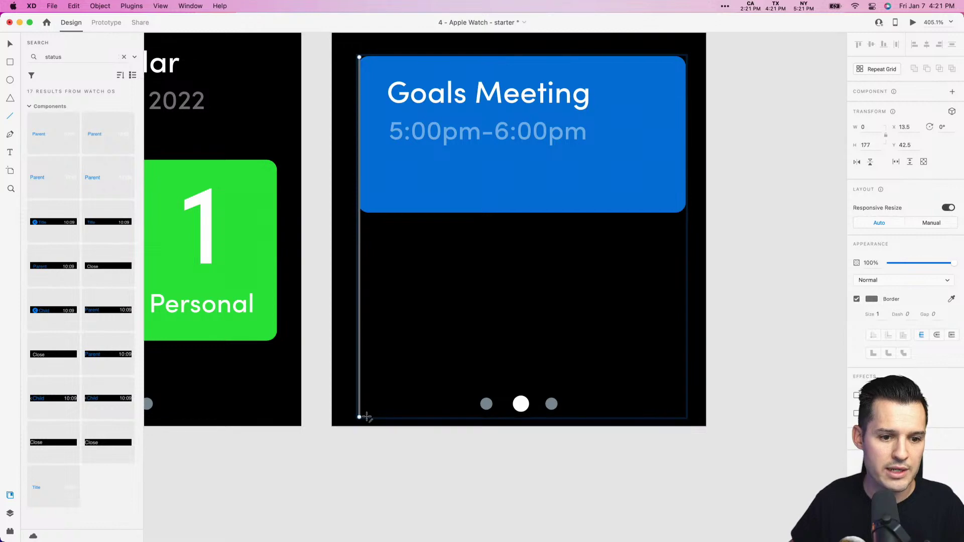
{"action": "key", "text": "super+y"}
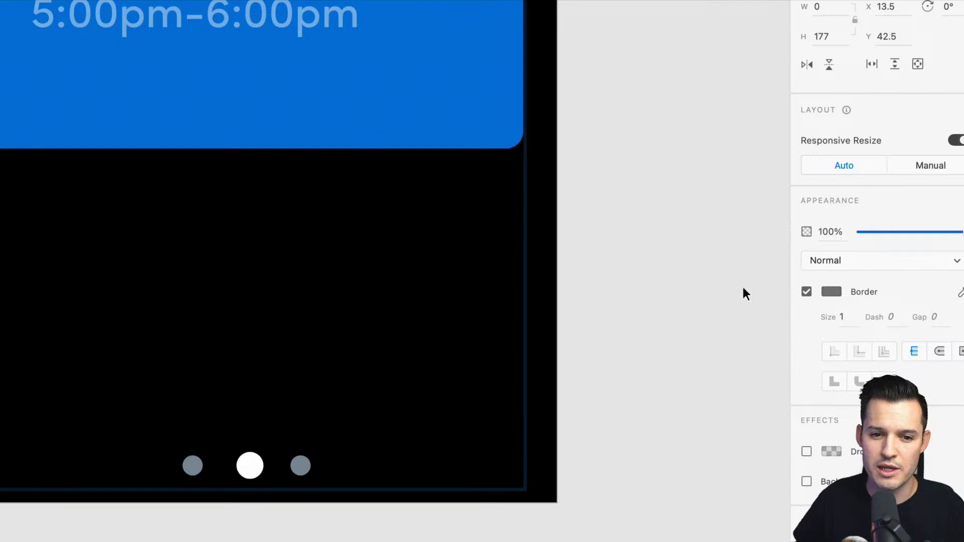
- Recolour the vertical timeline line's border white and lower its opacity to 21%
{"action": "scroll", "coordinate": [655, 281], "scroll_direction": "left", "scroll_amount": 10}
{"action": "scroll", "coordinate": [655, 281], "scroll_direction": "right", "scroll_amount": 1}
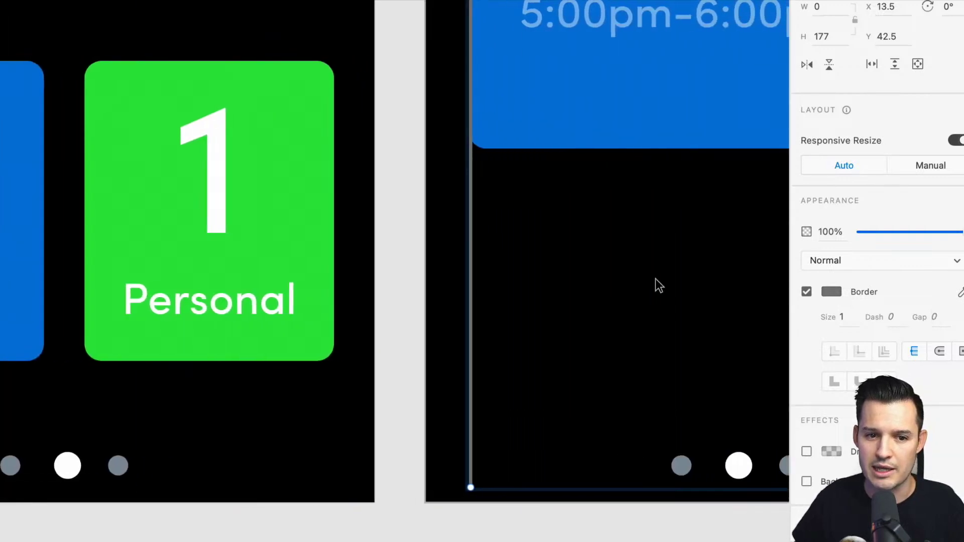
{"action": "left_click", "coordinate": [810, 291]}
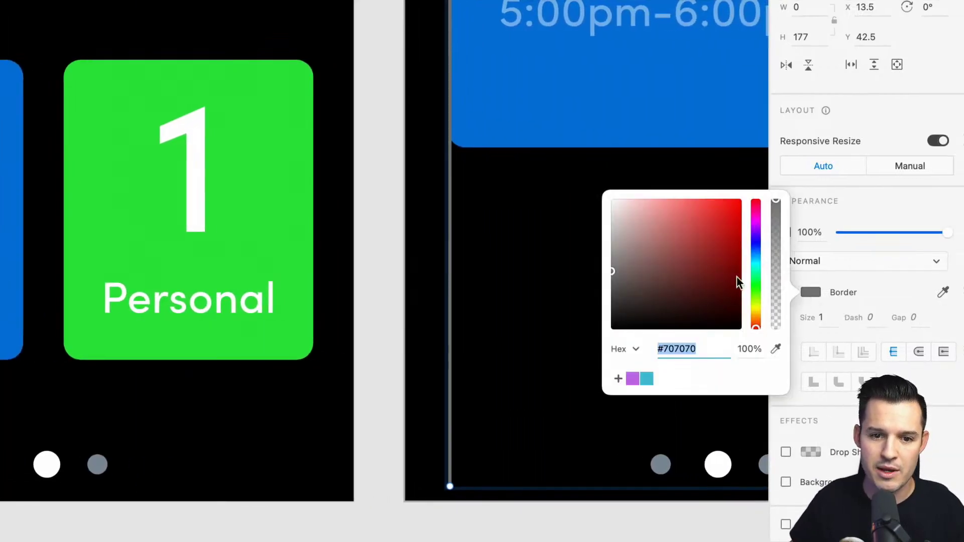
{"action": "left_click_drag", "start_coordinate": [736, 277], "coordinate": [515, 143]}
{"action": "left_click_drag", "start_coordinate": [855, 228], "coordinate": [863, 232]}
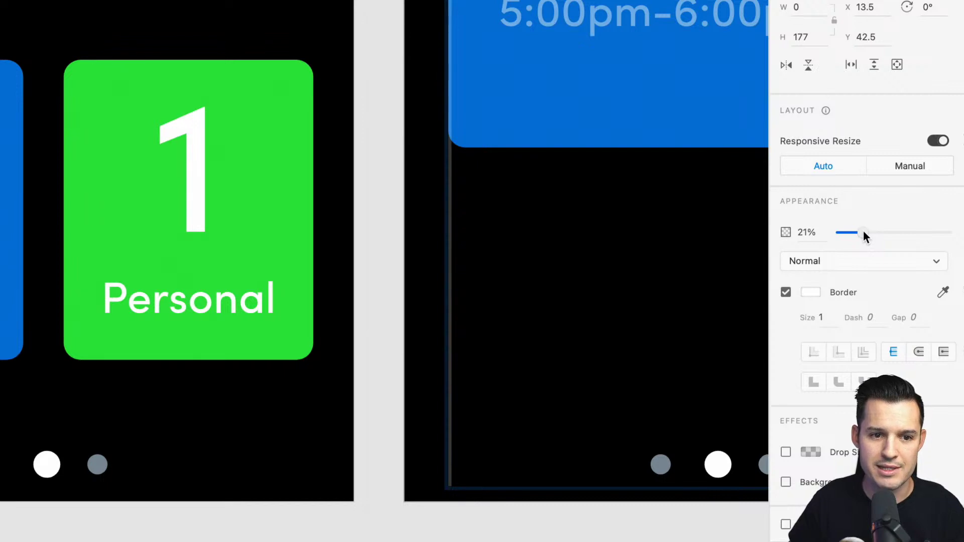
- Make the vertical timeline line dashed with a dash length of 5
{"action": "left_click", "coordinate": [875, 318]}
{"action": "type", "text": "5"}
{"action": "key", "text": "Return"}
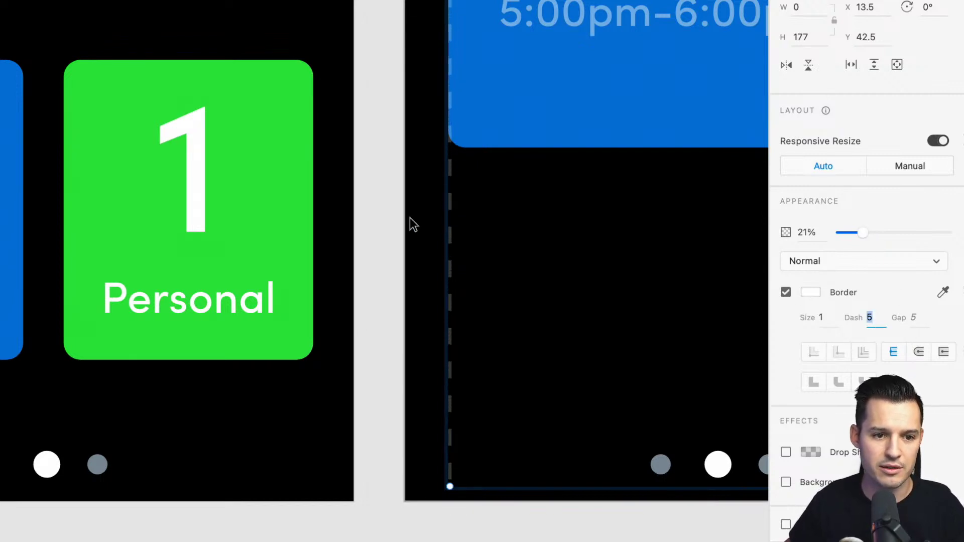
{"action": "left_click", "coordinate": [369, 216]}
{"action": "key", "text": "super+minus"}
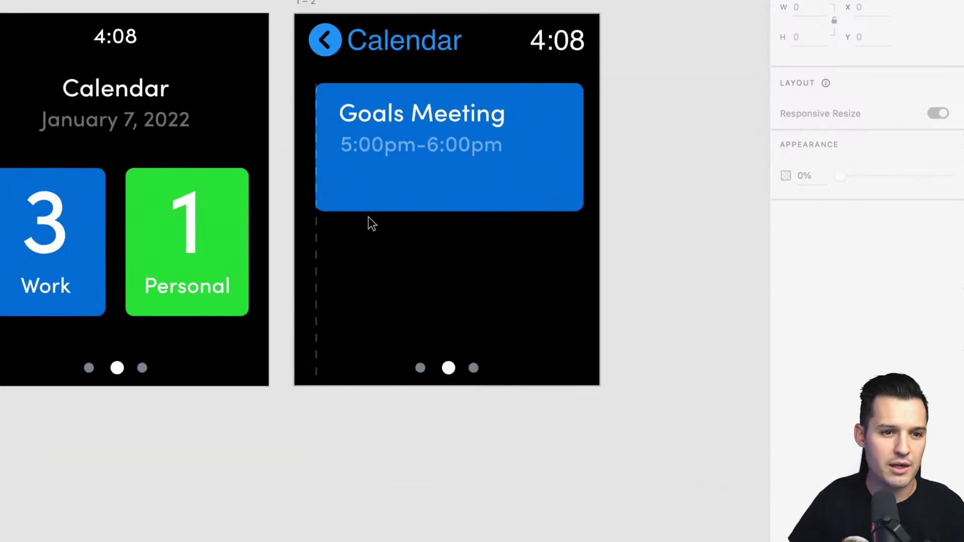
- Take the dashed line out of the Goals Meeting card's group and stack the card group above it
{"action": "left_click", "coordinate": [317, 260]}
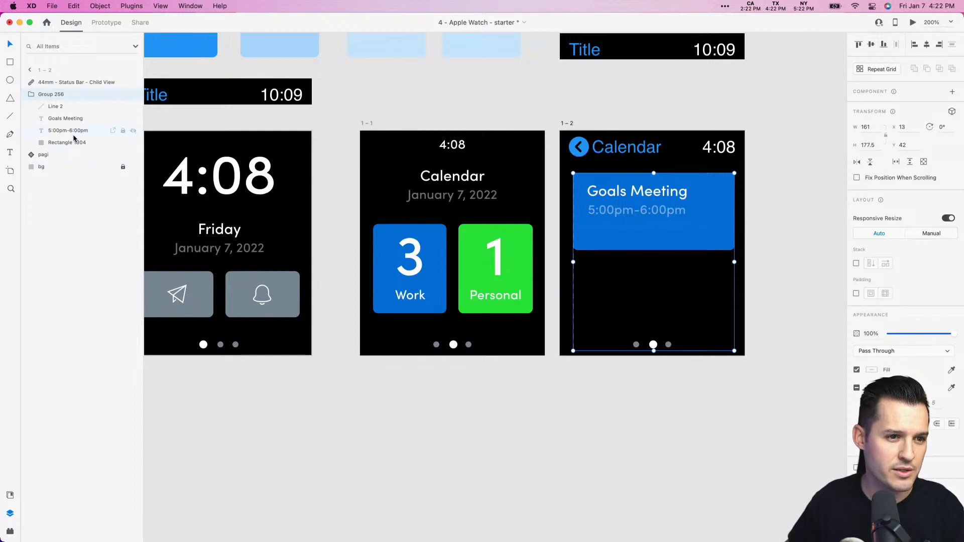
{"action": "left_click", "coordinate": [65, 107]}
{"action": "left_click_drag", "start_coordinate": [66, 108], "coordinate": [53, 94]}
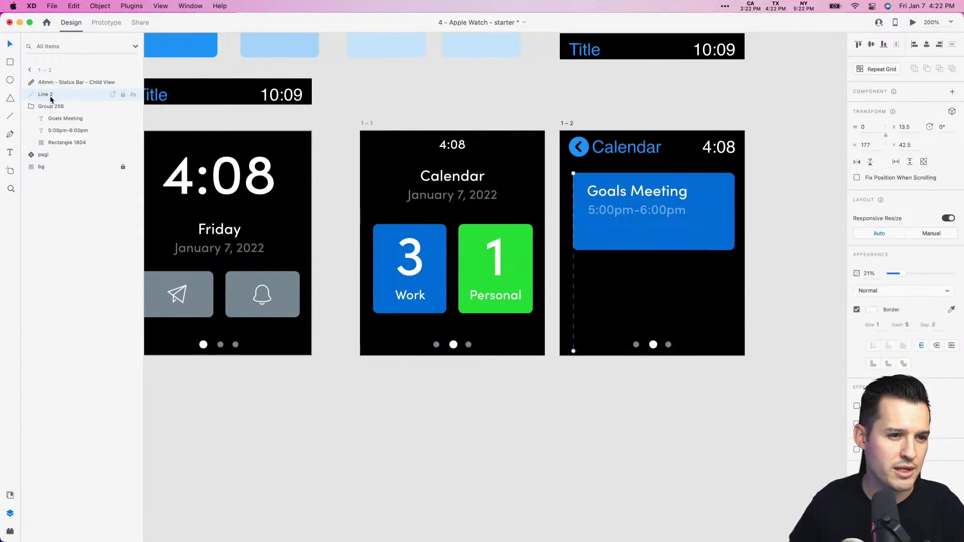
{"action": "left_click", "coordinate": [45, 106]}
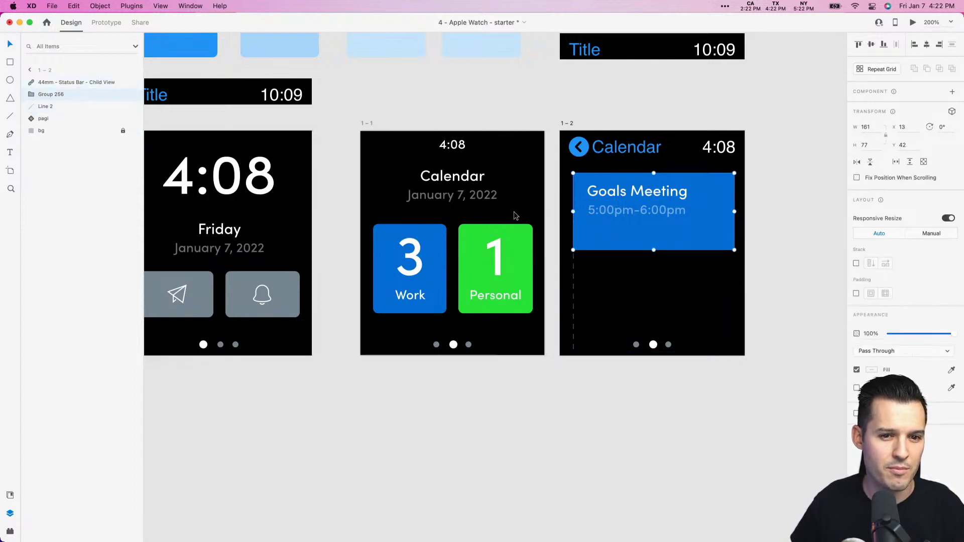
{"action": "left_click", "coordinate": [618, 407]}
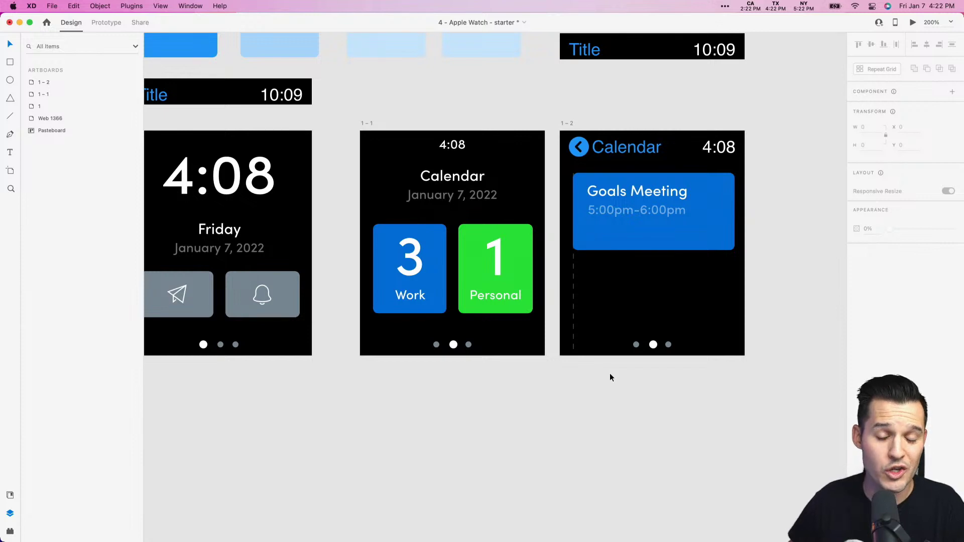
- Duplicate the Goals Meeting card below the original and change the copy's heading to "Dinner"
{"action": "left_click", "coordinate": [589, 236]}
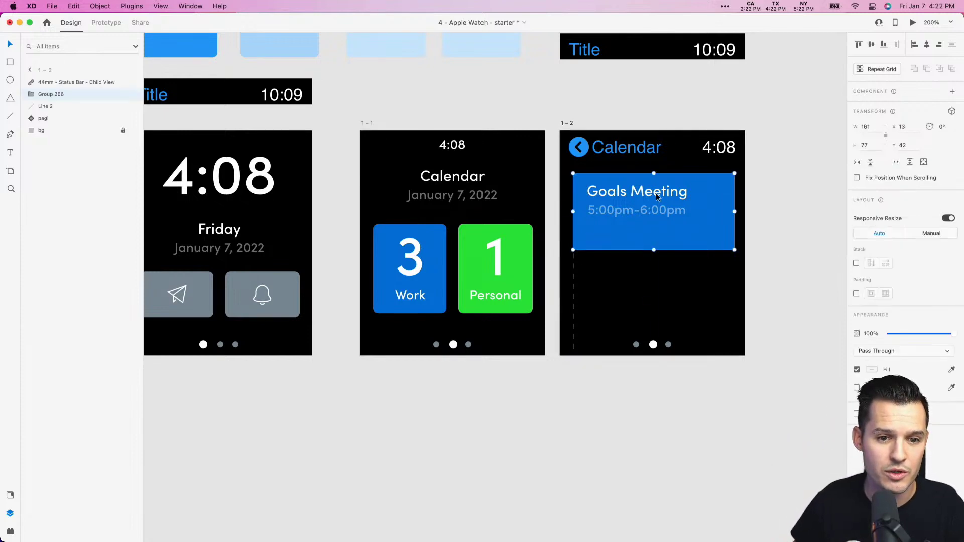
{"action": "left_click_drag", "start_coordinate": [656, 193], "coordinate": [643, 308]}
{"action": "double_click", "coordinate": [642, 306]}
{"action": "double_click", "coordinate": [625, 302]}
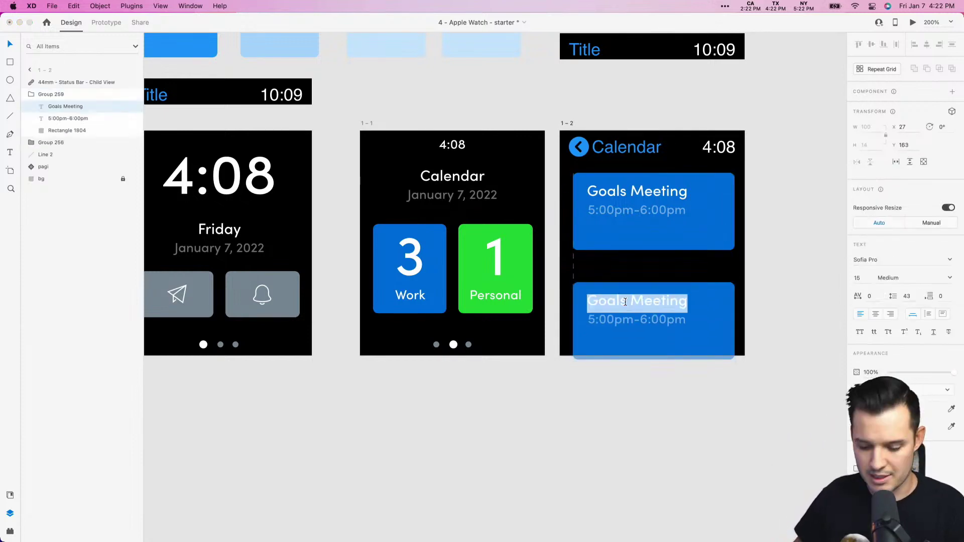
{"action": "type", "text": "Dinner"}
{"action": "key", "text": "Escape"}
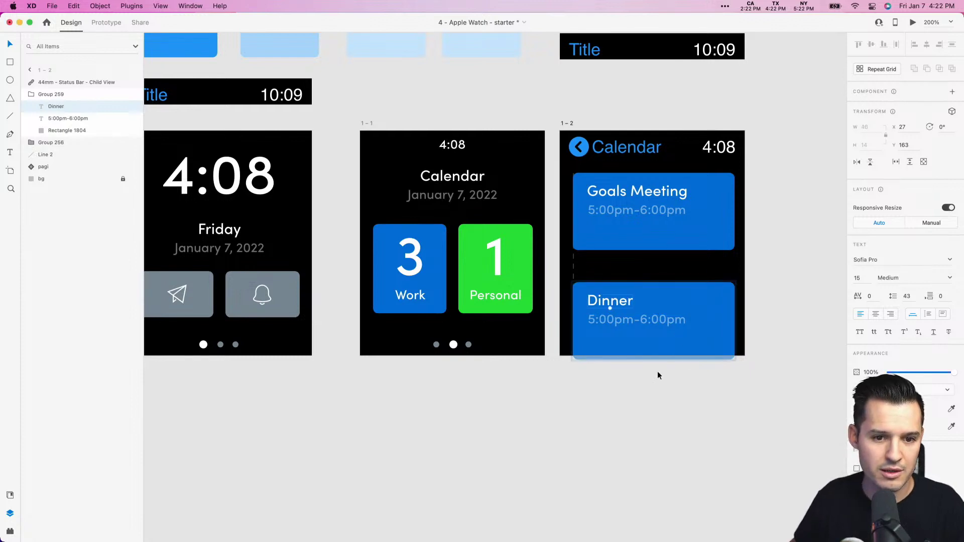
- Replace the Dinner card's time range with "7:00PM - 8:00PM"
{"action": "double_click", "coordinate": [613, 318]}
{"action": "type", "text": "7"}
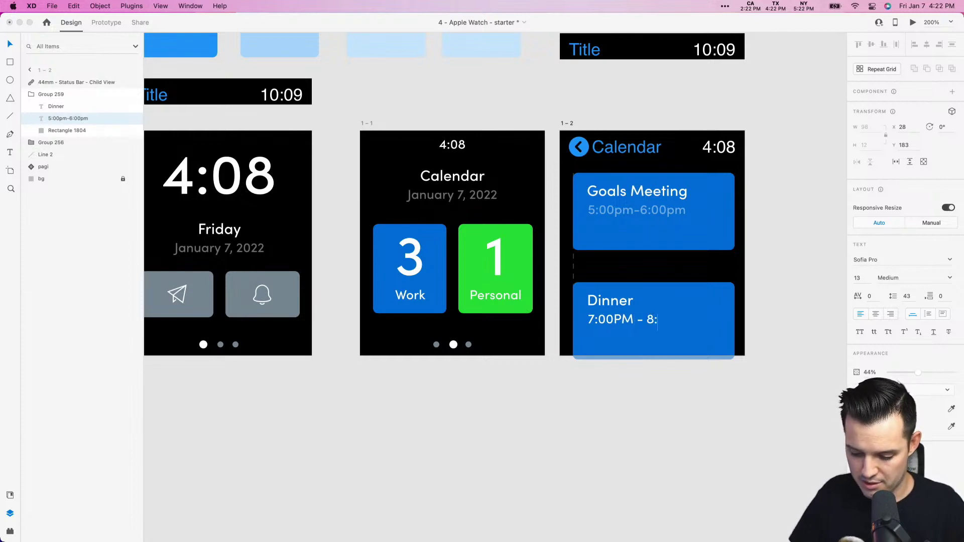
{"action": "left_click", "coordinate": [634, 410]}
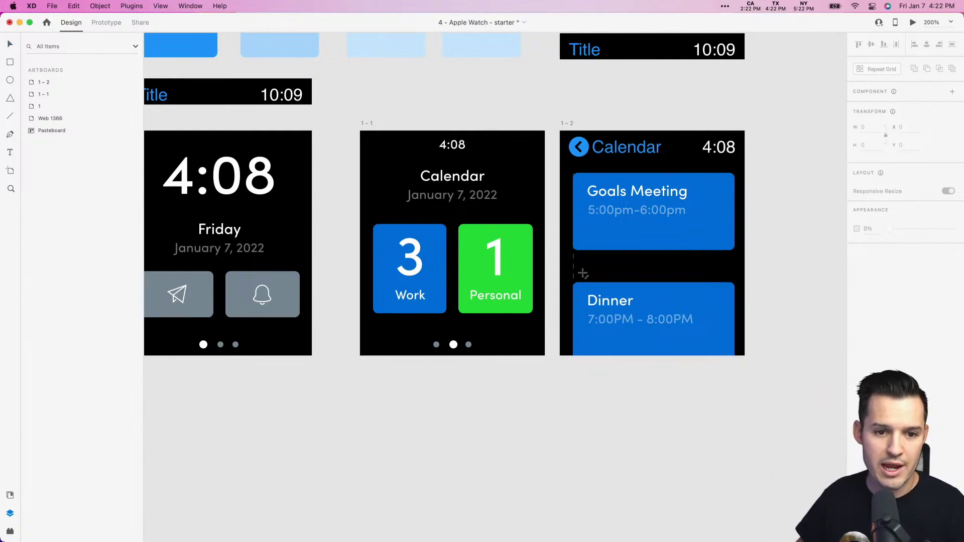
- Draw a horizontal #FF0000 line about 184 wide across the artboard between the two cards, at about Y 135.5
{"action": "left_click_drag", "start_coordinate": [561, 269], "coordinate": [746, 268]}
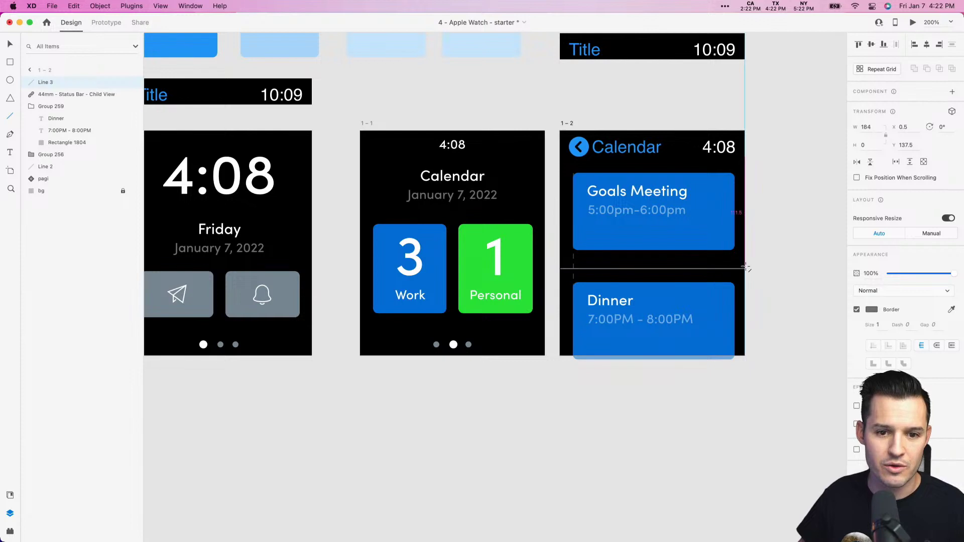
{"action": "left_click", "coordinate": [872, 310]}
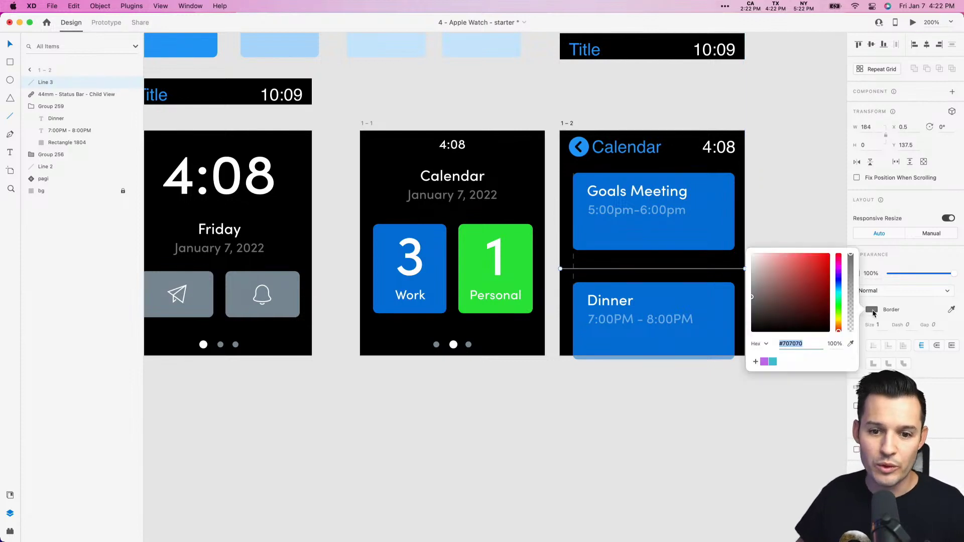
{"action": "left_click_drag", "start_coordinate": [838, 261], "coordinate": [838, 248]}
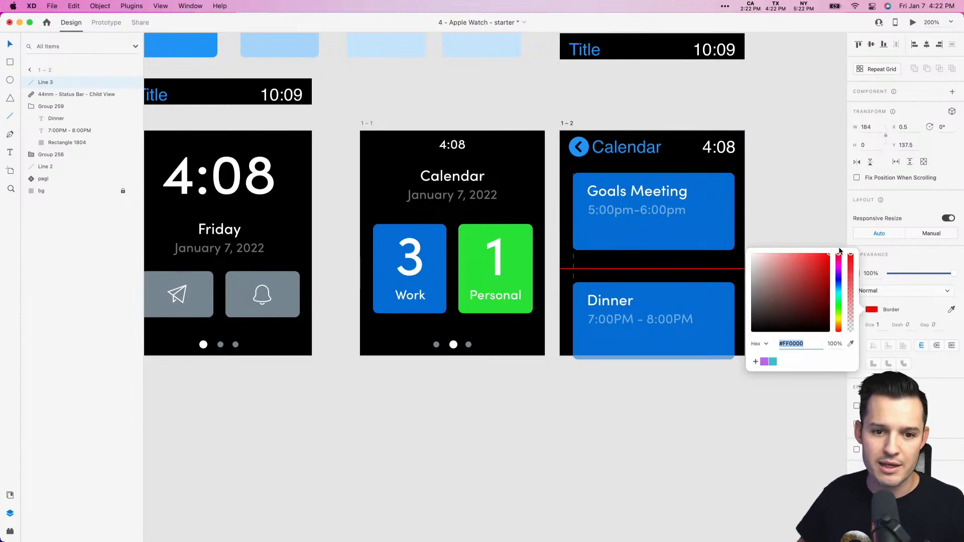
{"action": "left_click", "coordinate": [782, 202]}
{"action": "left_click_drag", "start_coordinate": [782, 202], "coordinate": [529, 336]}
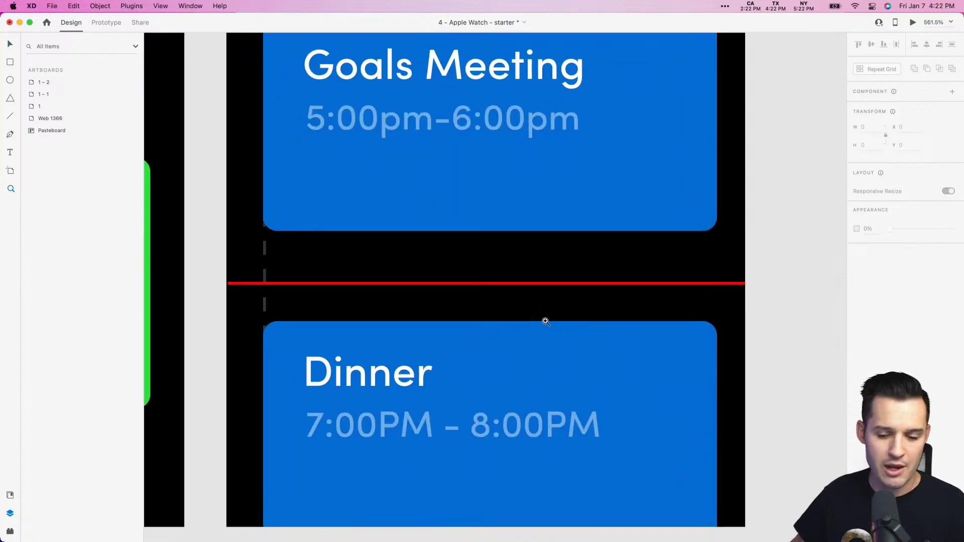
{"action": "left_click_drag", "start_coordinate": [472, 282], "coordinate": [472, 279]}
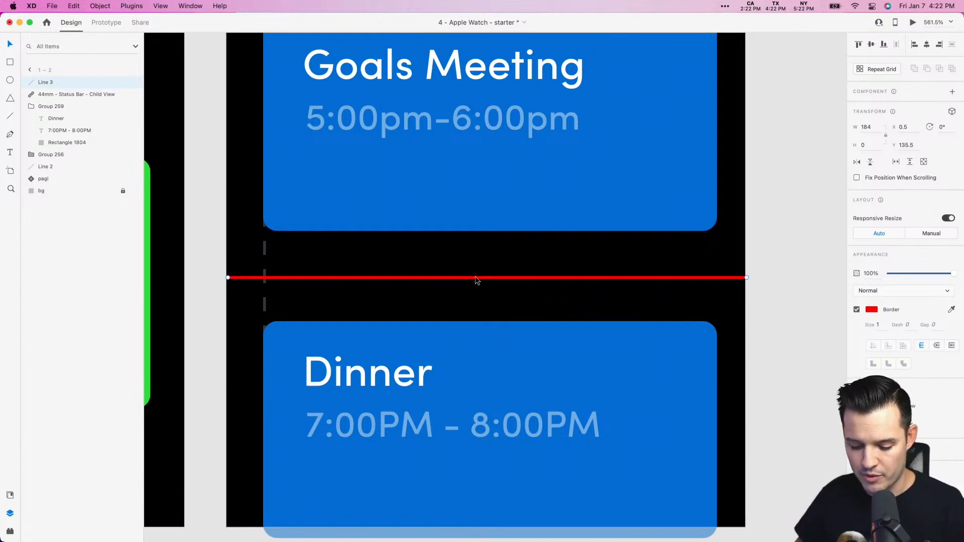
- Draw a borderless 18 by 18 circle near the red line's left end and fill it with the line's red
{"action": "left_click_drag", "start_coordinate": [258, 260], "coordinate": [207, 310]}
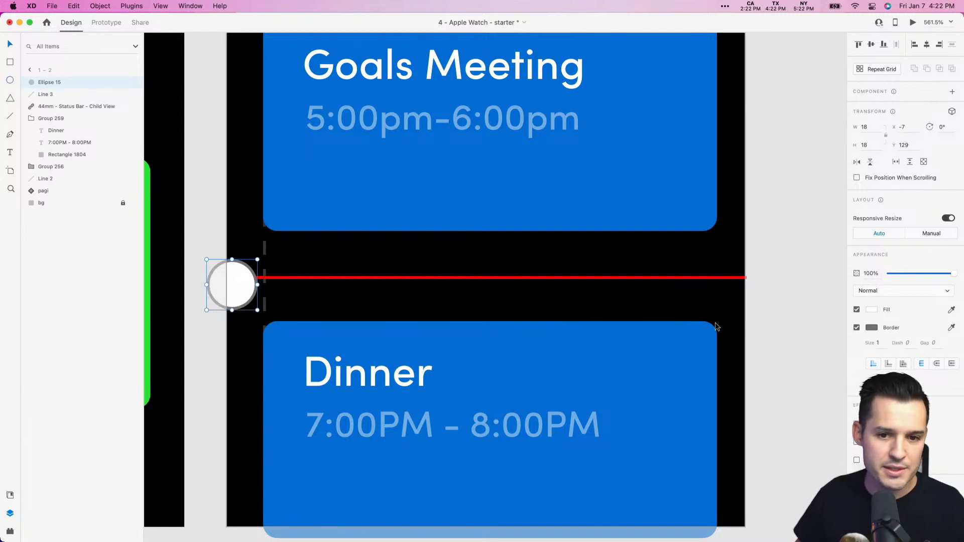
{"action": "left_click", "coordinate": [856, 328]}
{"action": "left_click", "coordinate": [951, 310]}
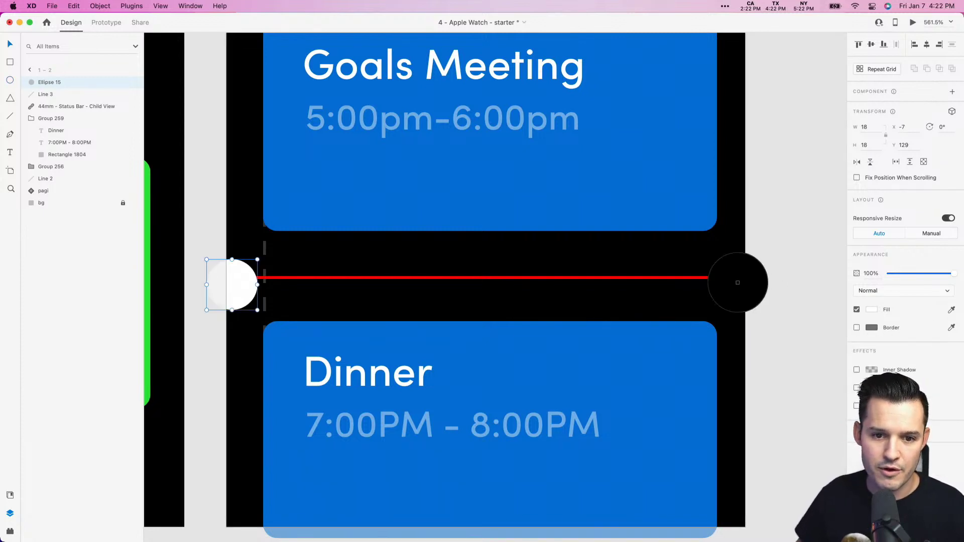
{"action": "left_click", "coordinate": [714, 277]}
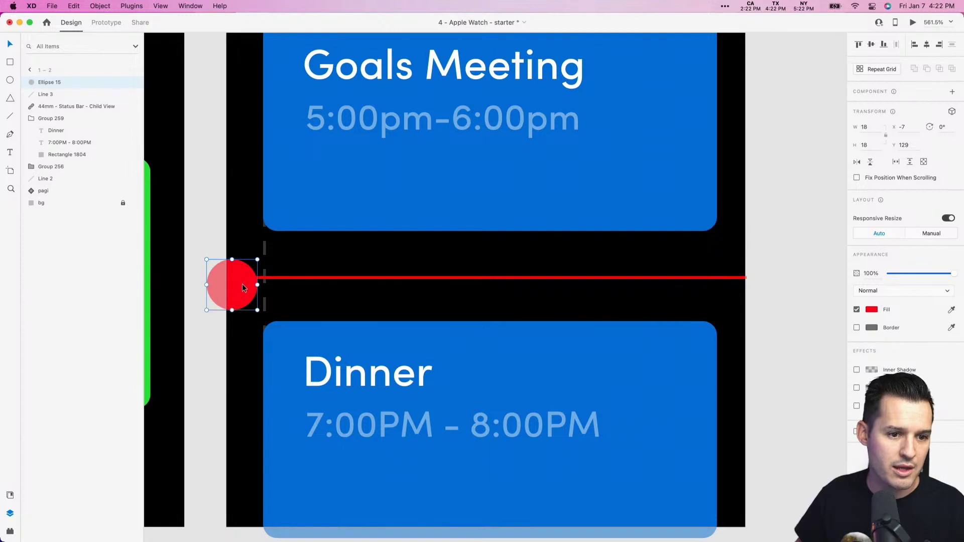
- Centre the red circle on the line's left end at the artboard edge and group it with the line
{"action": "left_click_drag", "start_coordinate": [244, 290], "coordinate": [237, 278]}
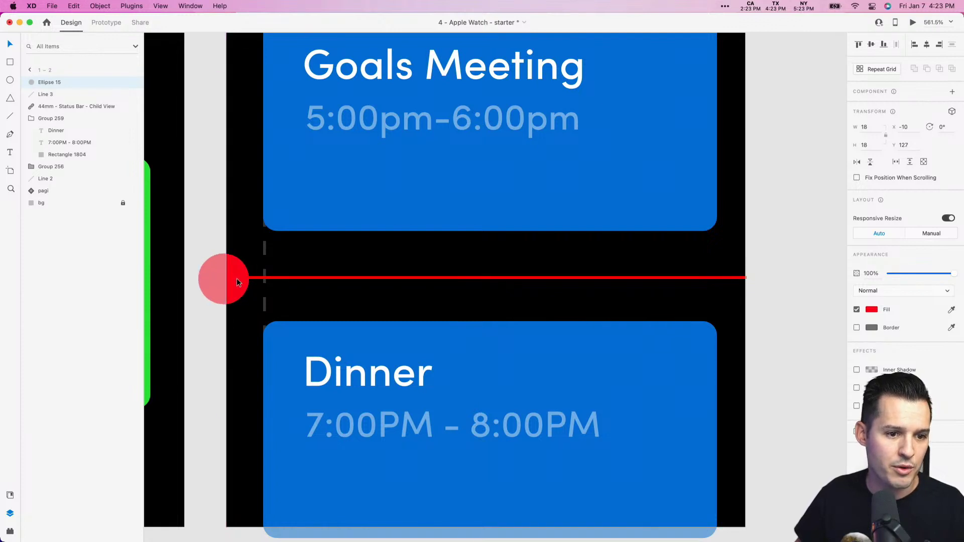
{"action": "left_click", "coordinate": [261, 280], "text": "shift"}
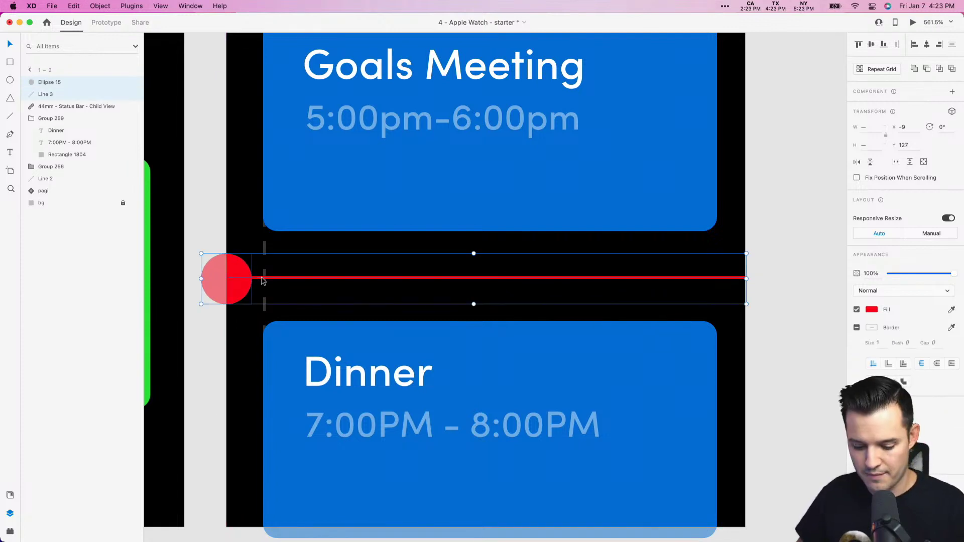
{"action": "key", "text": "super+g"}
{"action": "left_click", "coordinate": [786, 269]}
{"action": "key", "text": "super+minus"}
{"action": "key", "text": "super+minus"}
{"action": "key", "text": "super+minus"}
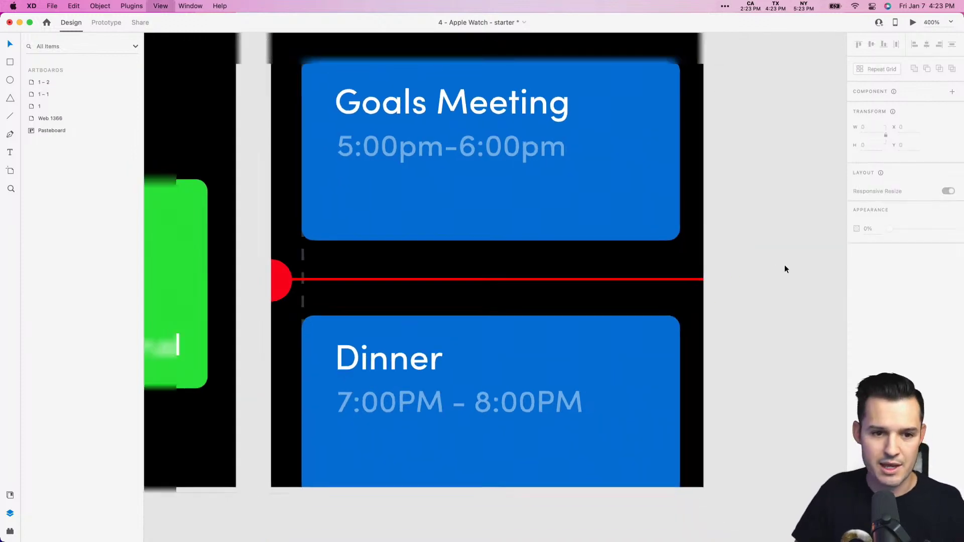
{"action": "left_click_drag", "start_coordinate": [596, 276], "coordinate": [809, 280]}
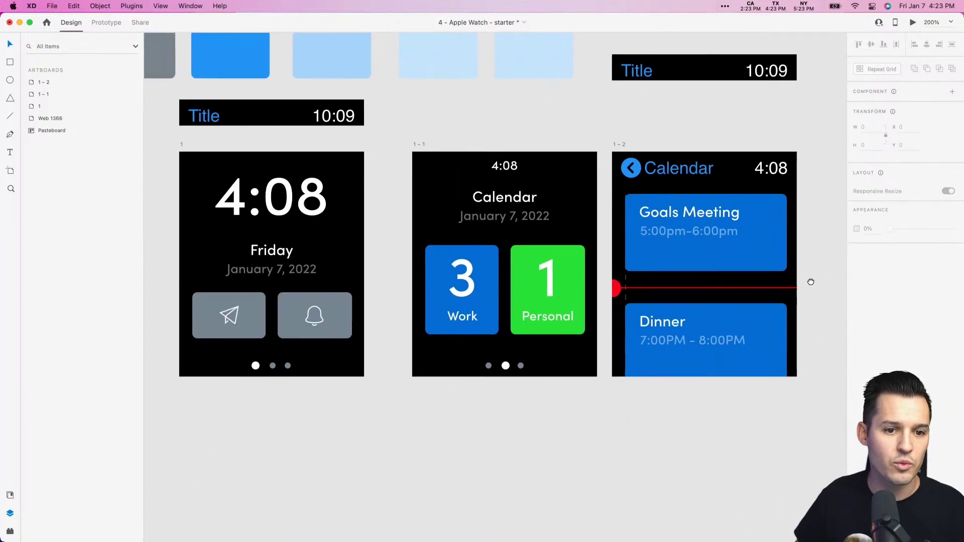
- In Prototype mode, link artboard 1 to artboard 1 – 1 with a Drag trigger
{"action": "left_click", "coordinate": [106, 22]}
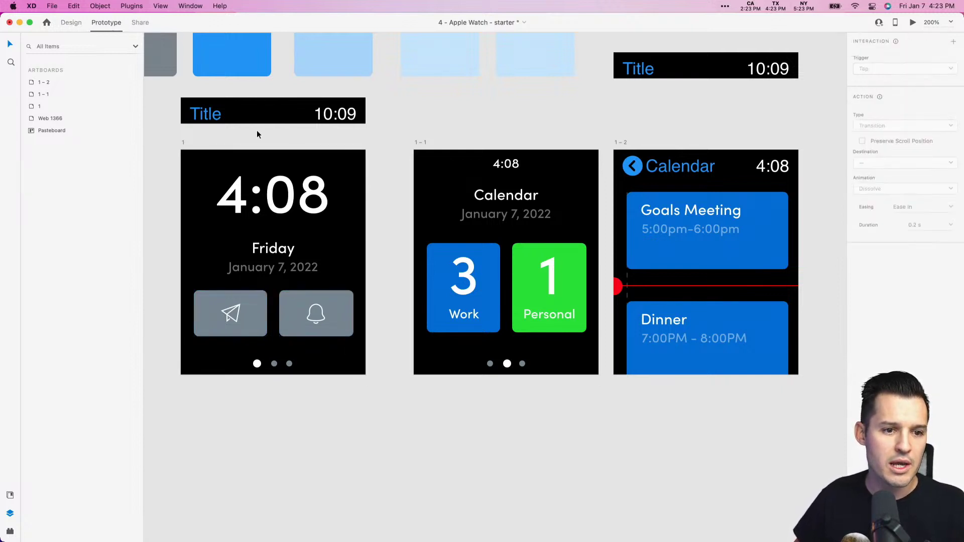
{"action": "left_click", "coordinate": [183, 144]}
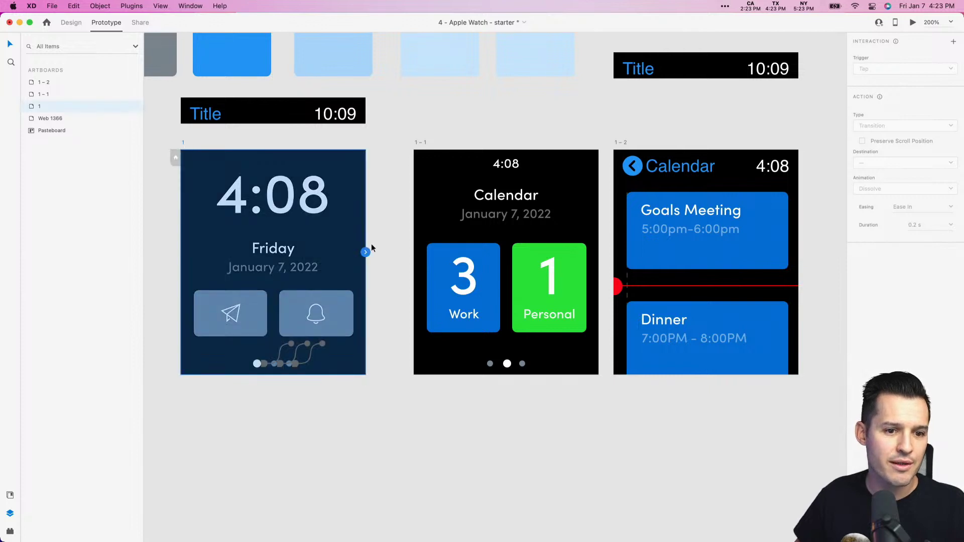
{"action": "left_click_drag", "start_coordinate": [366, 252], "coordinate": [453, 234]}
{"action": "left_click", "coordinate": [904, 68]}
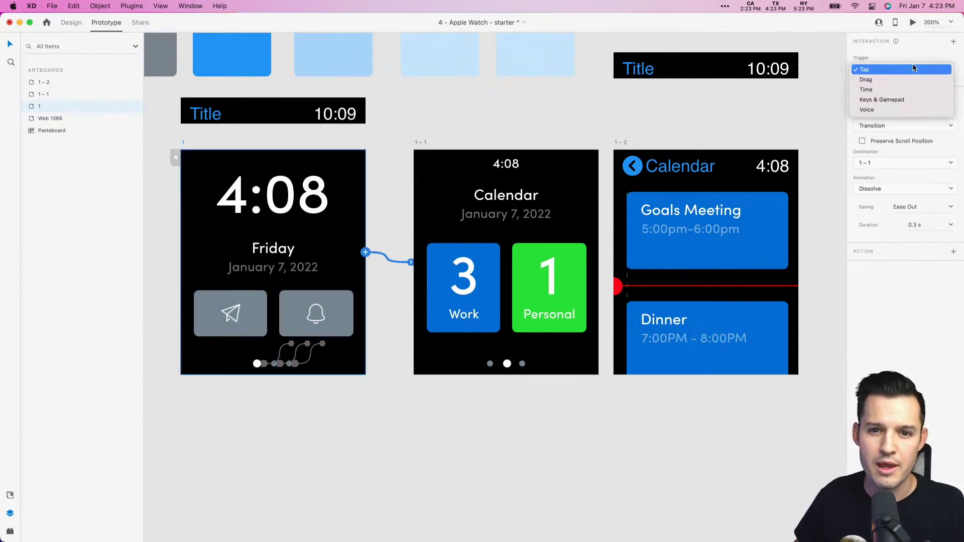
{"action": "left_click", "coordinate": [911, 80]}
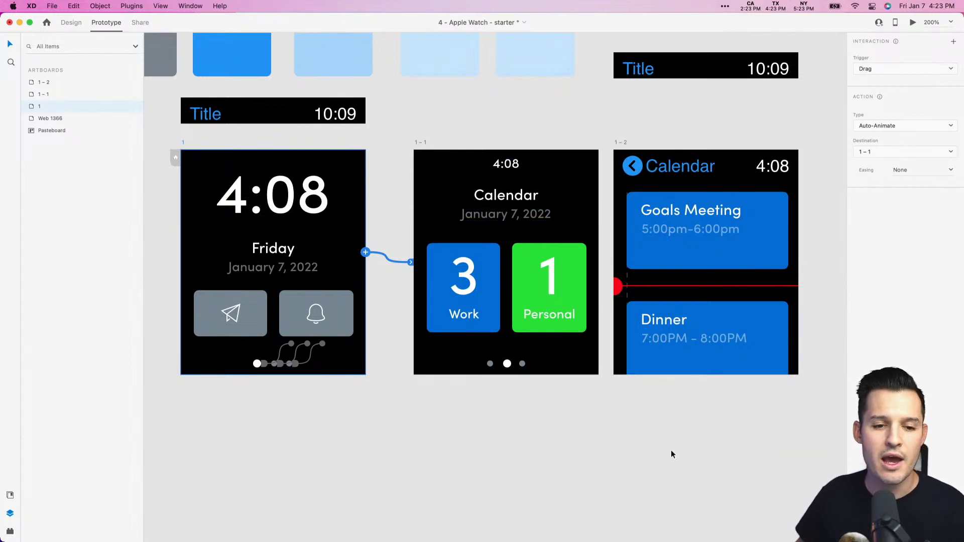
- Link the blue Work card to artboard 1 – 2 with a Tap-triggered Transition using the Push Up animation
{"action": "left_click", "coordinate": [517, 291]}
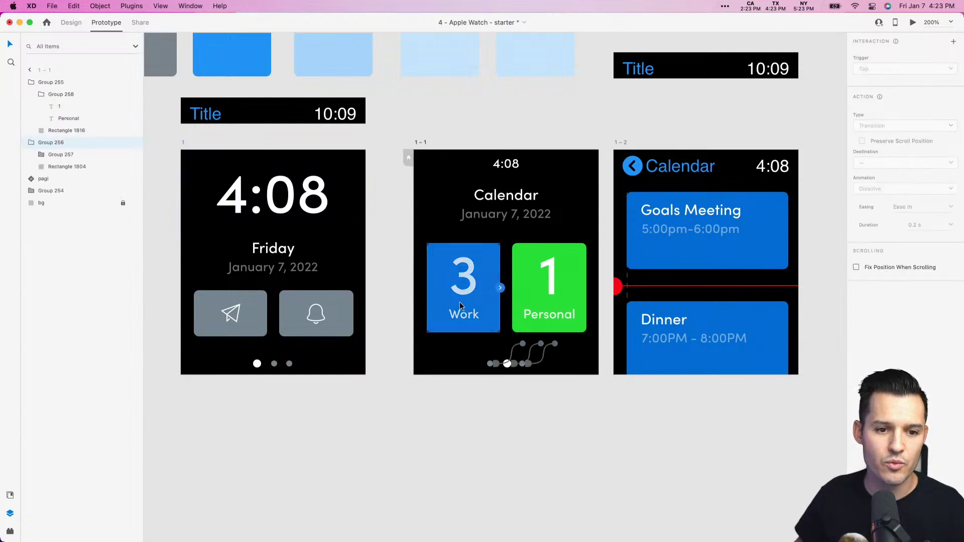
{"action": "left_click_drag", "start_coordinate": [500, 288], "coordinate": [657, 214]}
{"action": "left_click", "coordinate": [898, 130]}
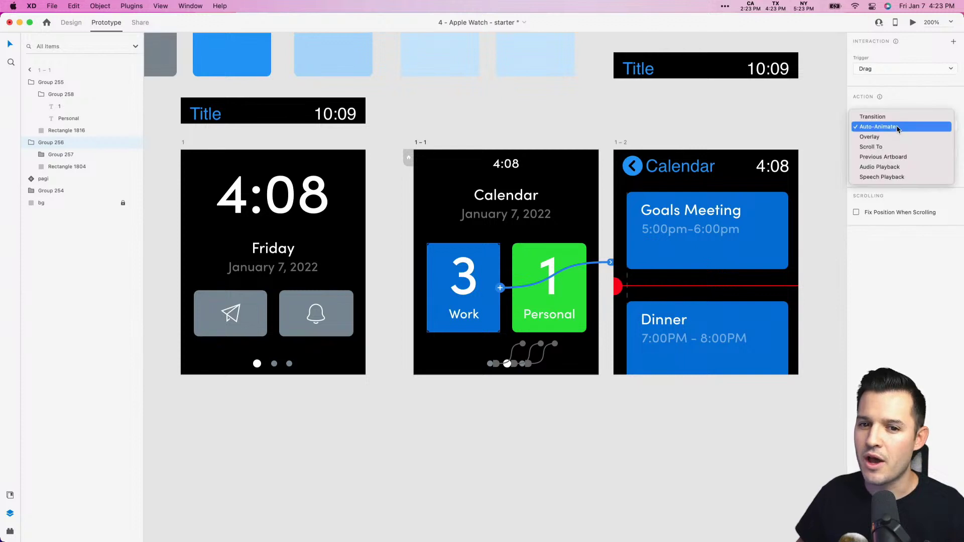
{"action": "left_click", "coordinate": [899, 117]}
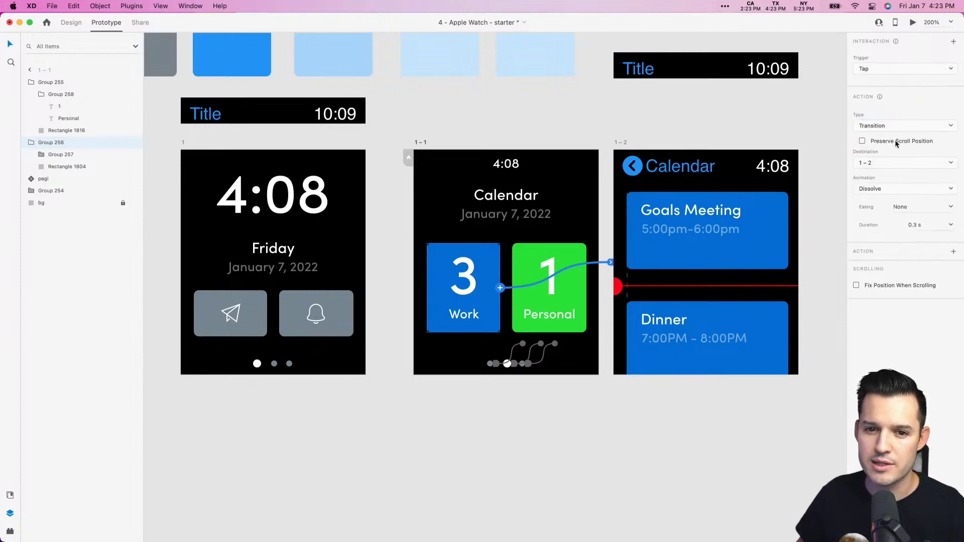
{"action": "left_click", "coordinate": [897, 189]}
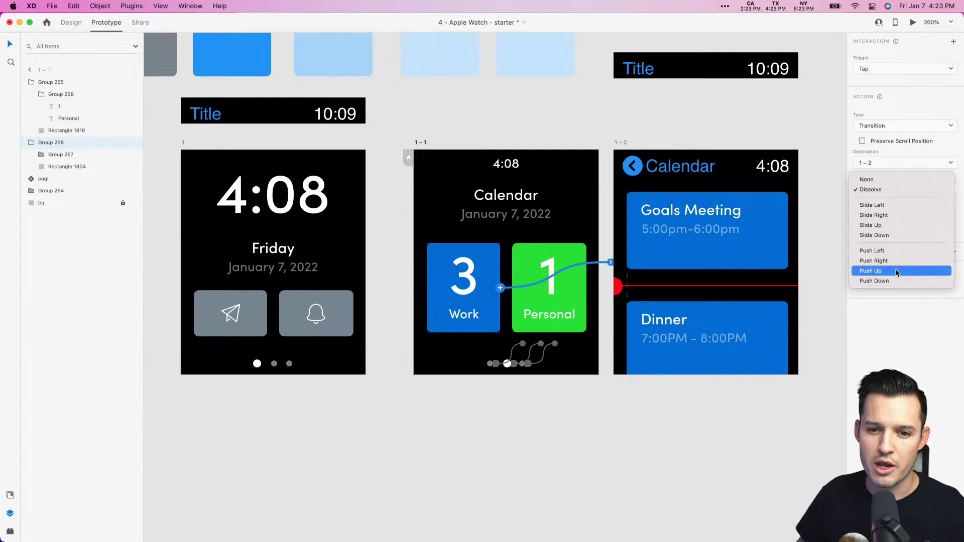
{"action": "left_click", "coordinate": [897, 271]}
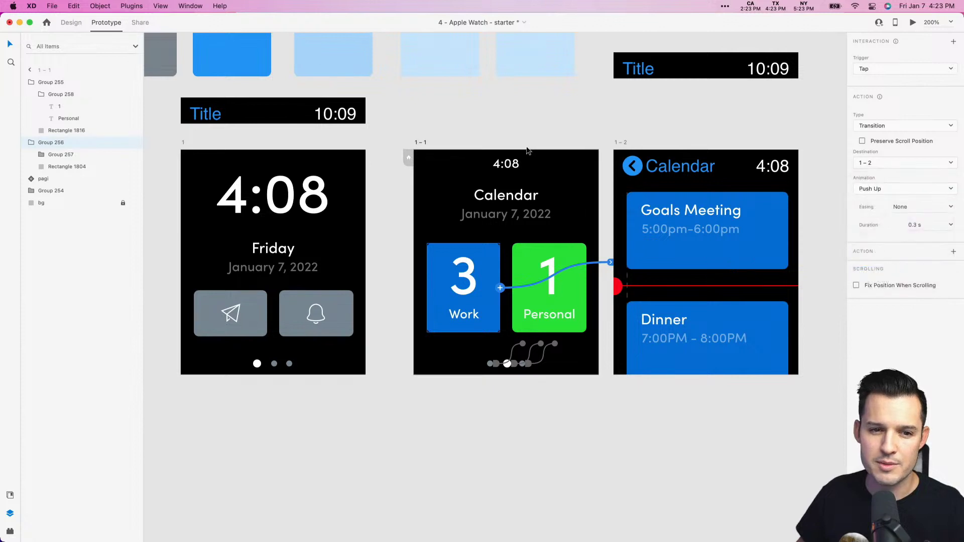
- Preview the prototype from artboard 1 – 1 and test the Work card's link to the event timeline
{"action": "left_click", "coordinate": [422, 143]}
{"action": "left_click", "coordinate": [913, 22]}
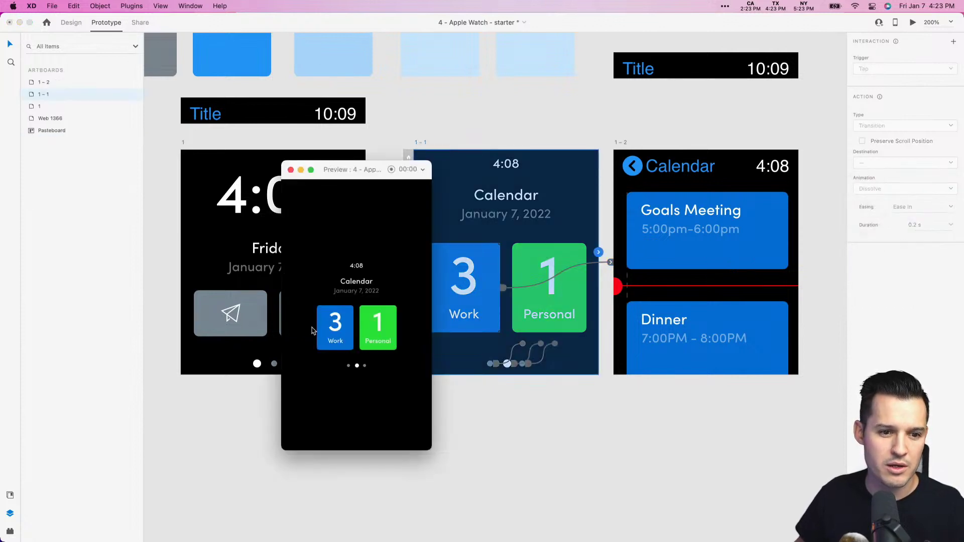
{"action": "left_click", "coordinate": [345, 333]}
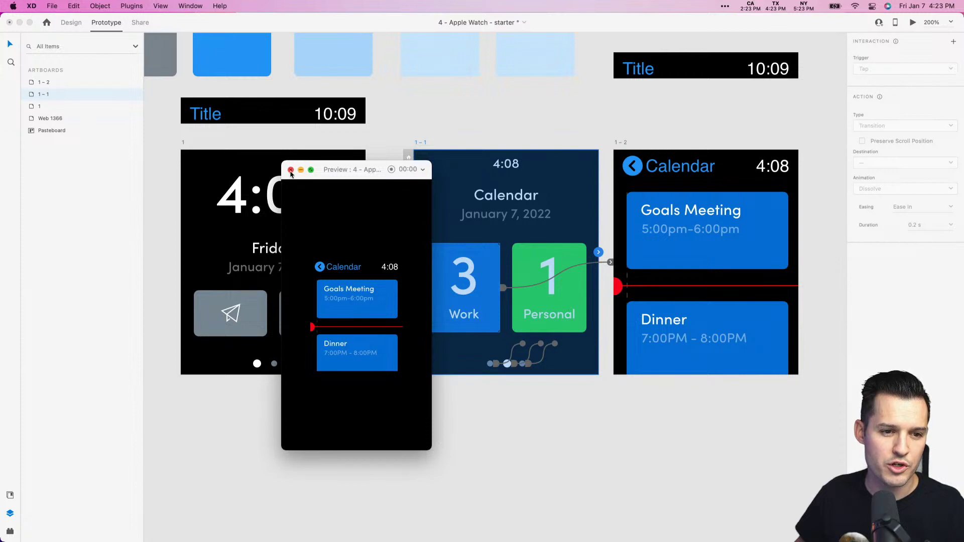
{"action": "left_click", "coordinate": [290, 170]}
- In Design mode, extend artboard 1 – 2 downward to a height of 576
{"action": "left_click", "coordinate": [672, 133]}
{"action": "scroll", "coordinate": [501, 135], "scroll_direction": "right", "scroll_amount": 3}
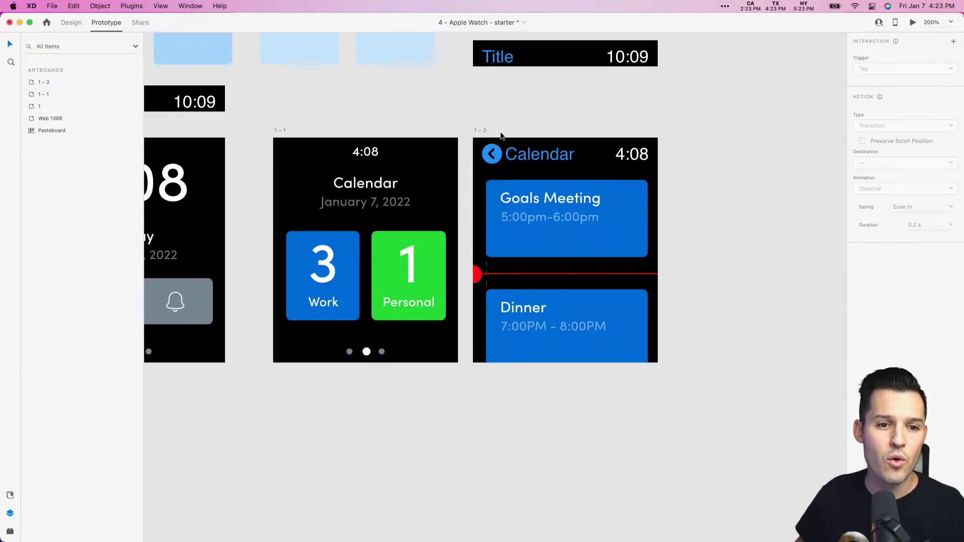
{"action": "left_click", "coordinate": [480, 131]}
{"action": "left_click", "coordinate": [71, 22]}
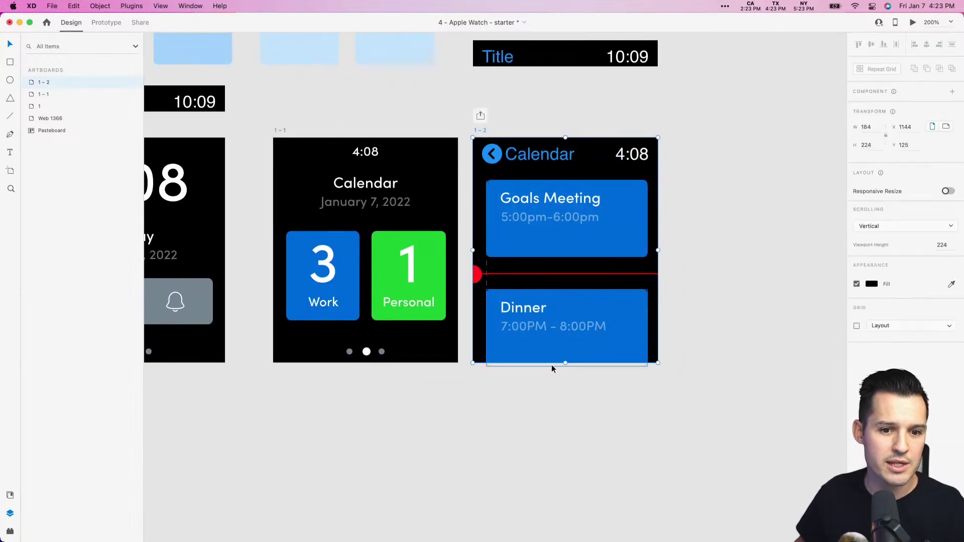
{"action": "left_click_drag", "start_coordinate": [565, 362], "coordinate": [567, 537]}
{"action": "scroll", "coordinate": [553, 301], "scroll_direction": "down", "scroll_amount": 4}
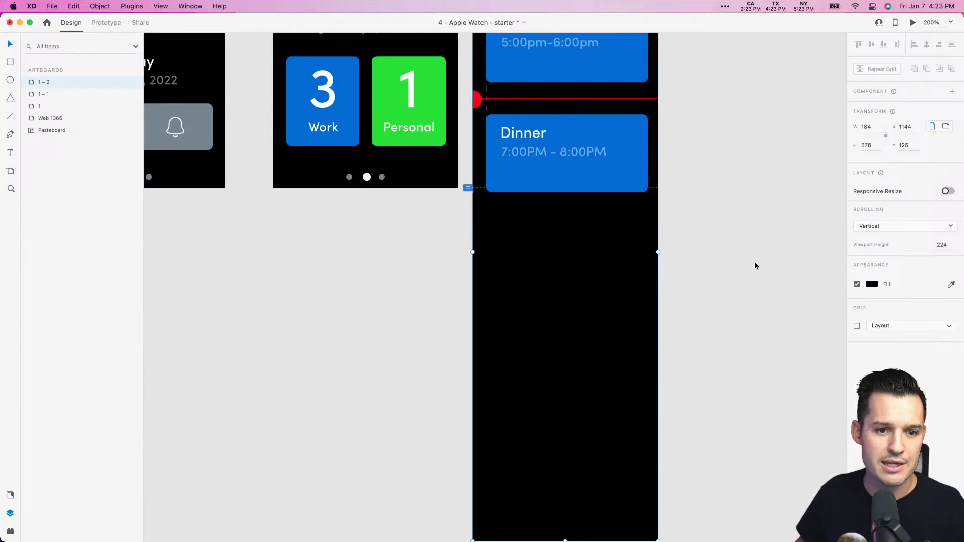
- Lengthen the dashed vertical timeline line down to the lower edge of artboard 1 – 2
{"action": "scroll", "coordinate": [653, 226], "scroll_direction": "up", "scroll_amount": 2}
{"action": "left_click", "coordinate": [546, 194]}
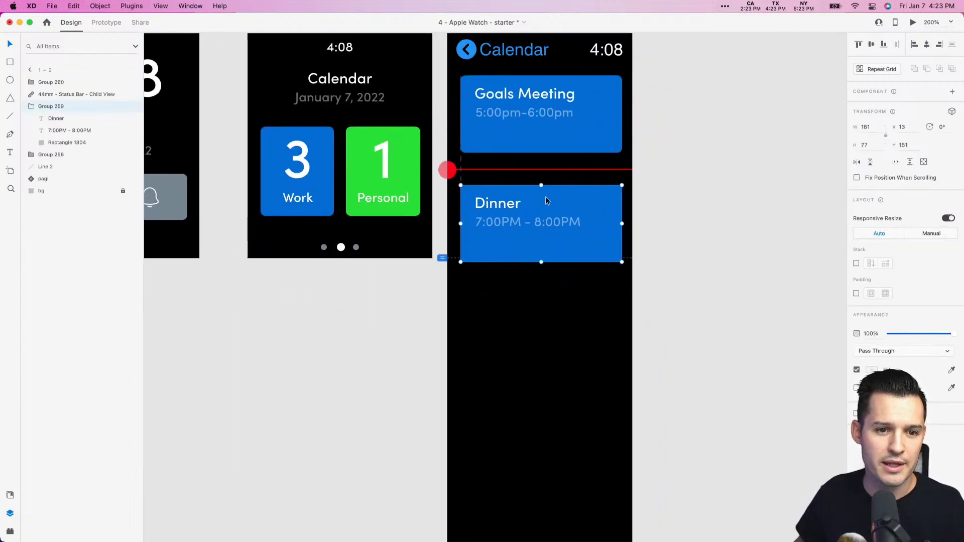
{"action": "left_click", "coordinate": [460, 158]}
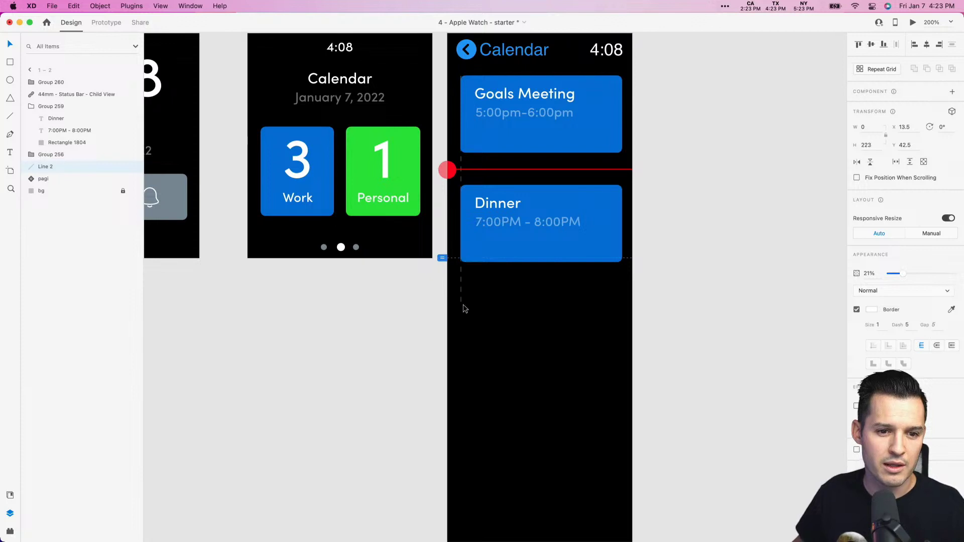
{"action": "scroll", "coordinate": [502, 302], "scroll_direction": "down", "scroll_amount": 5}
{"action": "scroll", "coordinate": [557, 226], "scroll_direction": "up", "scroll_amount": 3}
- Duplicate the Dinner card further down the timeline and retitle the copy "Bedtime"
{"action": "left_click", "coordinate": [550, 163]}
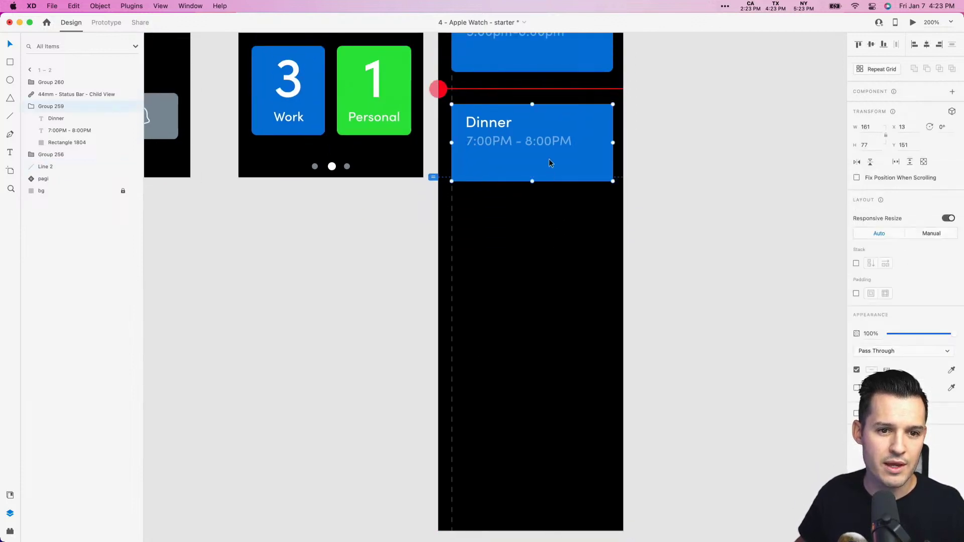
{"action": "left_click_drag", "start_coordinate": [550, 163], "coordinate": [549, 338]}
{"action": "double_click", "coordinate": [497, 295]}
{"action": "double_click", "coordinate": [496, 294]}
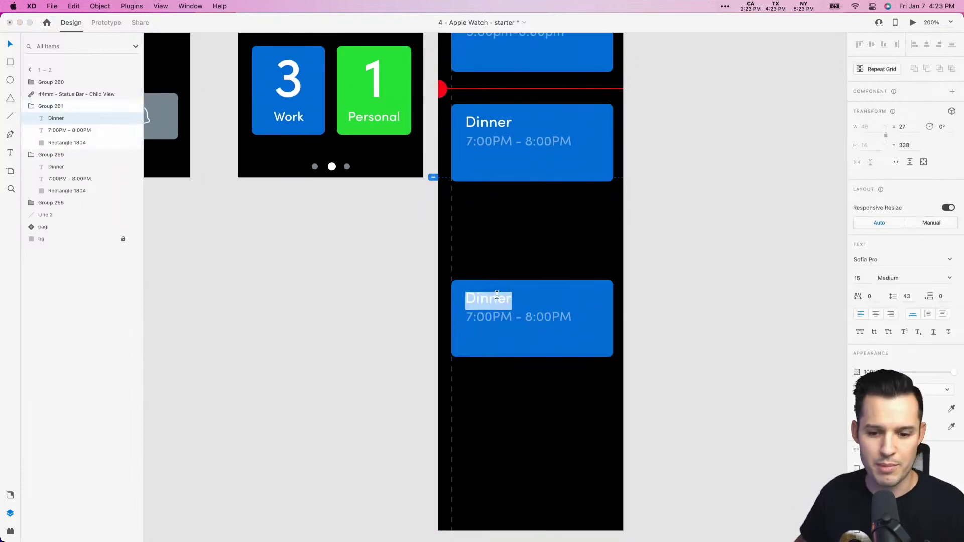
{"action": "type", "text": "Bedtime"}
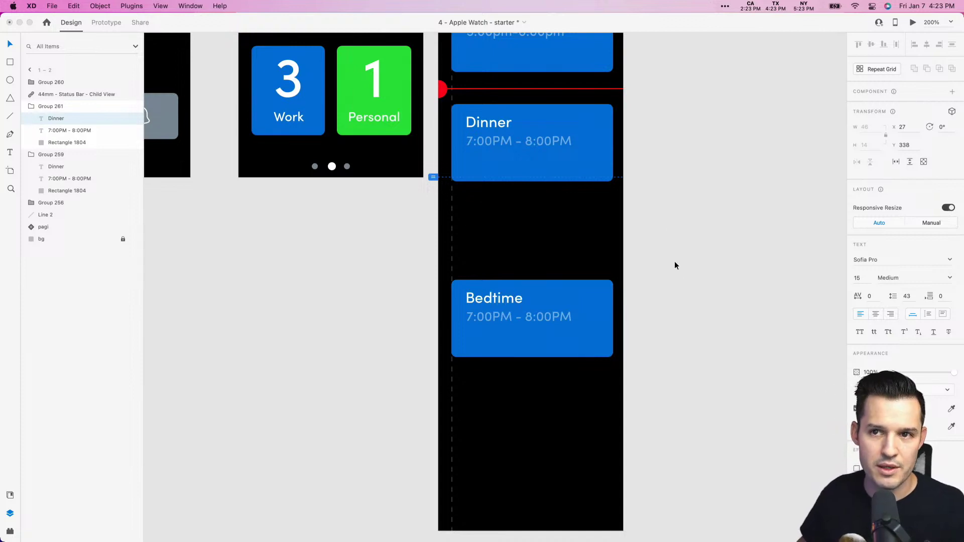
{"action": "left_click", "coordinate": [667, 222]}
- Examine the viewport height marker on the edge of artboard 1 – 2
{"action": "scroll", "coordinate": [783, 381], "scroll_direction": "up", "scroll_amount": 6}
{"action": "scroll", "coordinate": [783, 381], "scroll_direction": "left", "scroll_amount": 4}
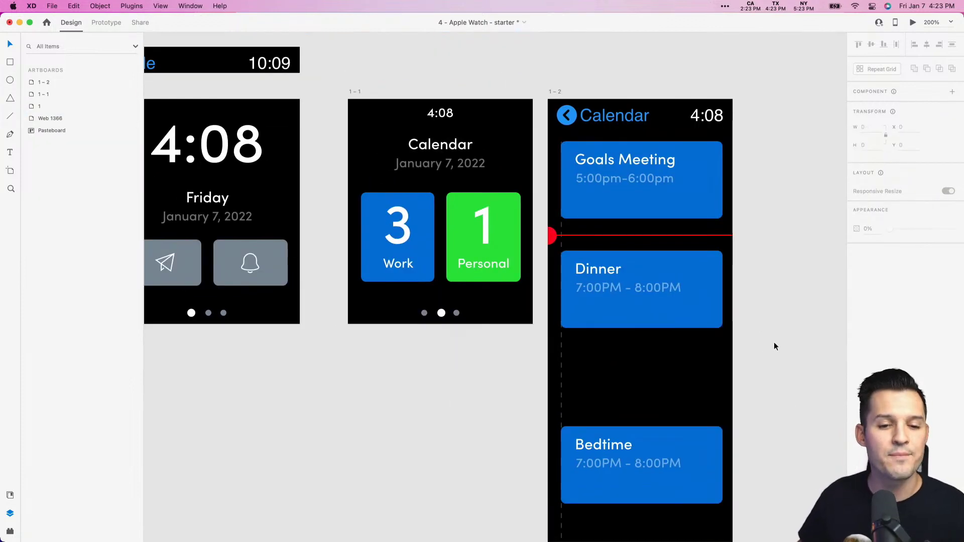
{"action": "scroll", "coordinate": [774, 347], "scroll_direction": "left", "scroll_amount": 2}
{"action": "left_click", "coordinate": [566, 92]}
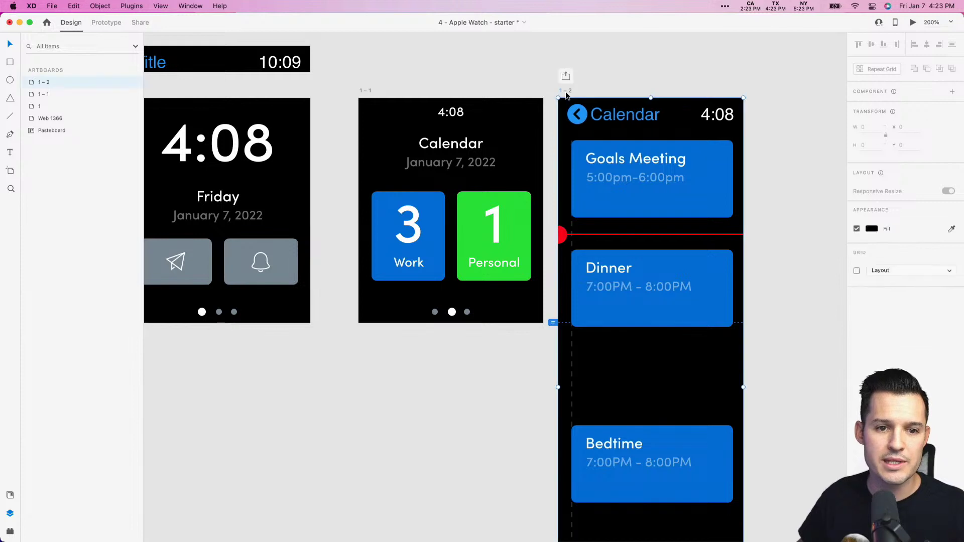
{"action": "key", "text": "z"}
{"action": "left_click_drag", "start_coordinate": [528, 281], "coordinate": [705, 404]}
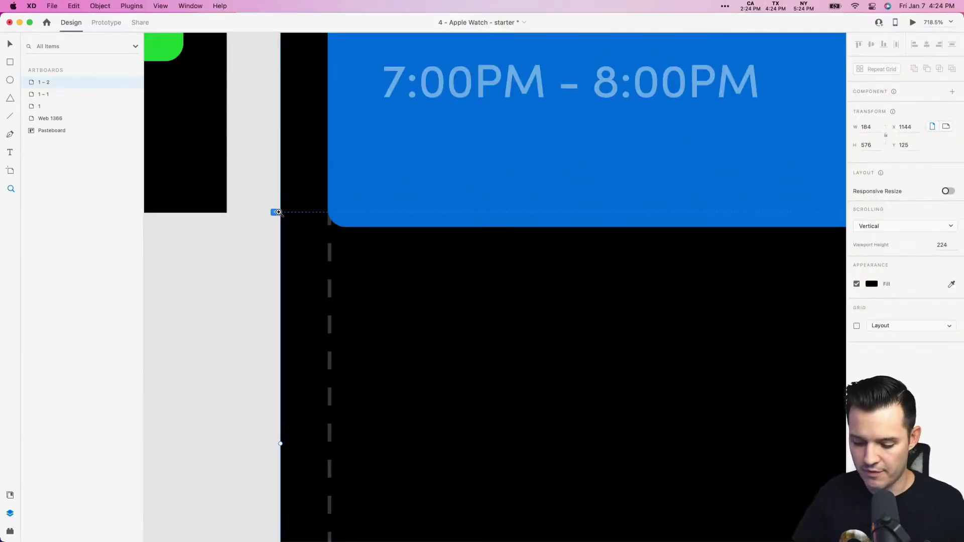
{"action": "key", "text": "super+3"}
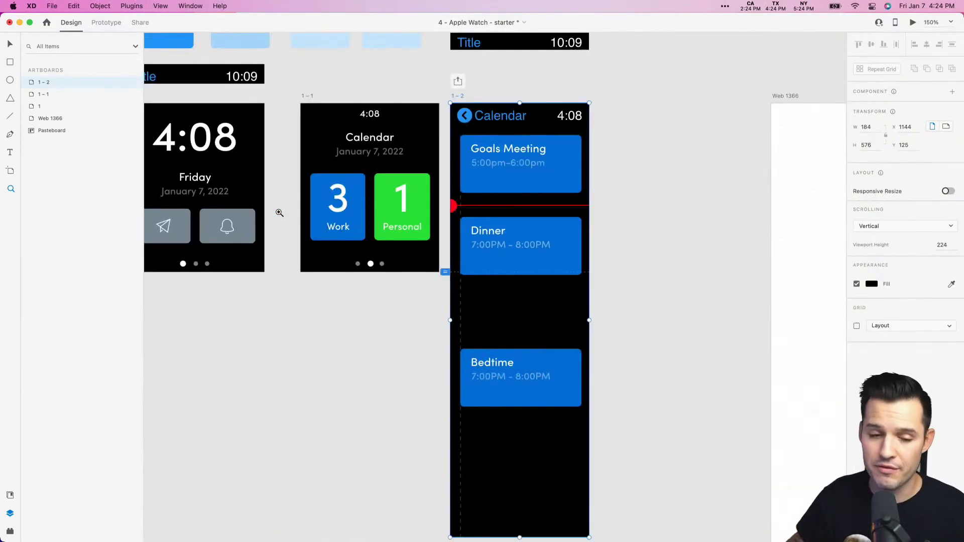
{"action": "key", "text": "Escape"}
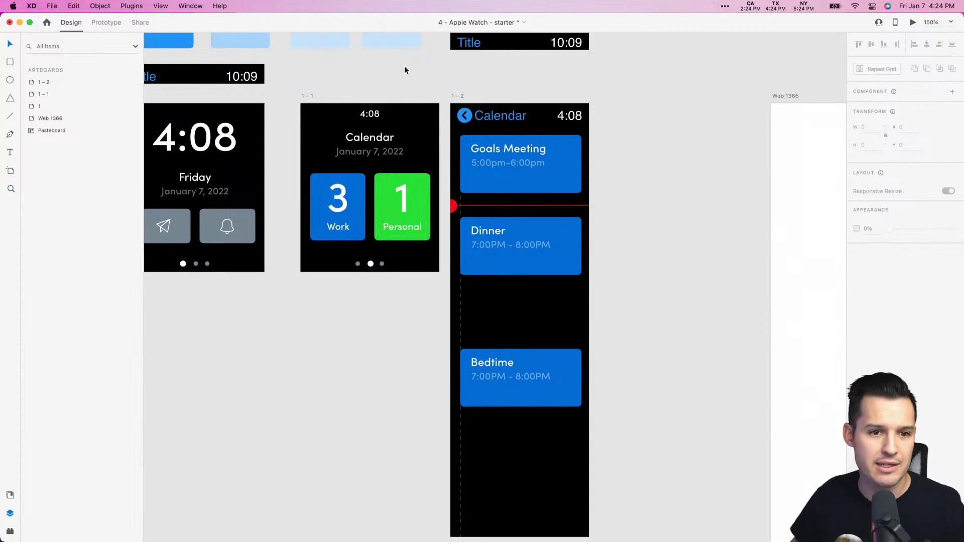
- Move artboard 1 – 2 horizontally away from artboard 1 – 1 to X 1198
{"action": "scroll", "coordinate": [505, 87], "scroll_direction": "left", "scroll_amount": 5}
{"action": "left_click_drag", "start_coordinate": [536, 98], "coordinate": [578, 98]}
{"action": "scroll", "coordinate": [315, 103], "scroll_direction": "left", "scroll_amount": 5}
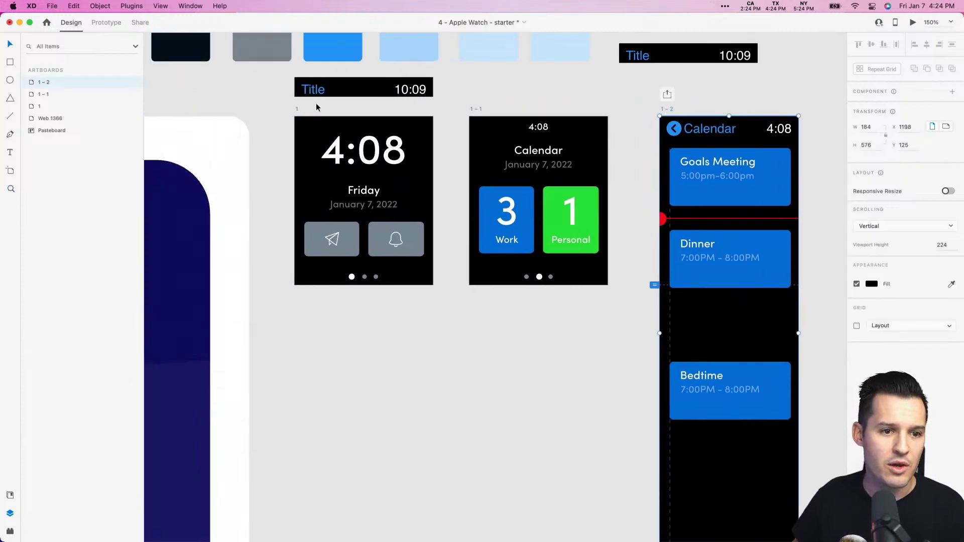
- Preview the prototype from artboard 1, testing the swipe to Calendar, the Work card link and the timeline scrolling
{"action": "left_click", "coordinate": [296, 108]}
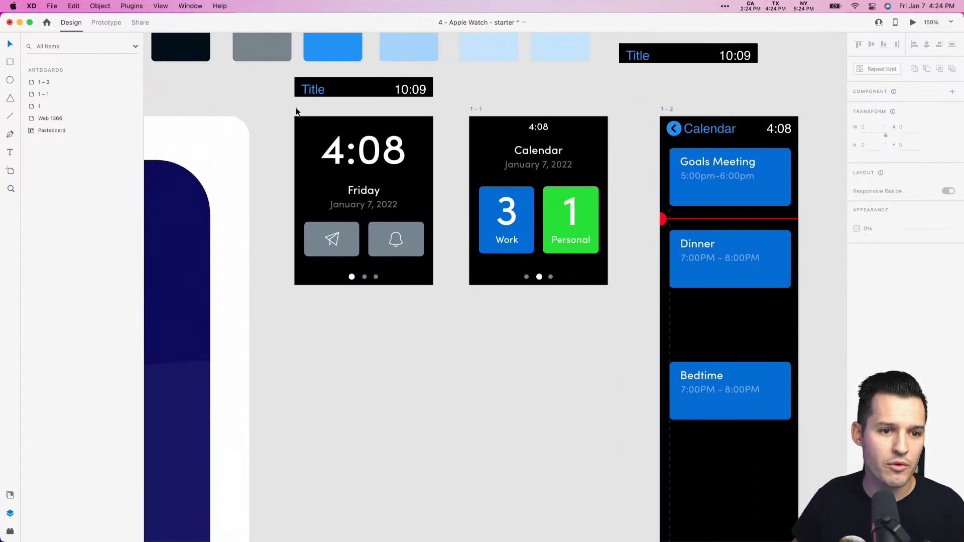
{"action": "left_click", "coordinate": [912, 24]}
{"action": "scroll", "coordinate": [448, 317], "scroll_direction": "down", "scroll_amount": 10}
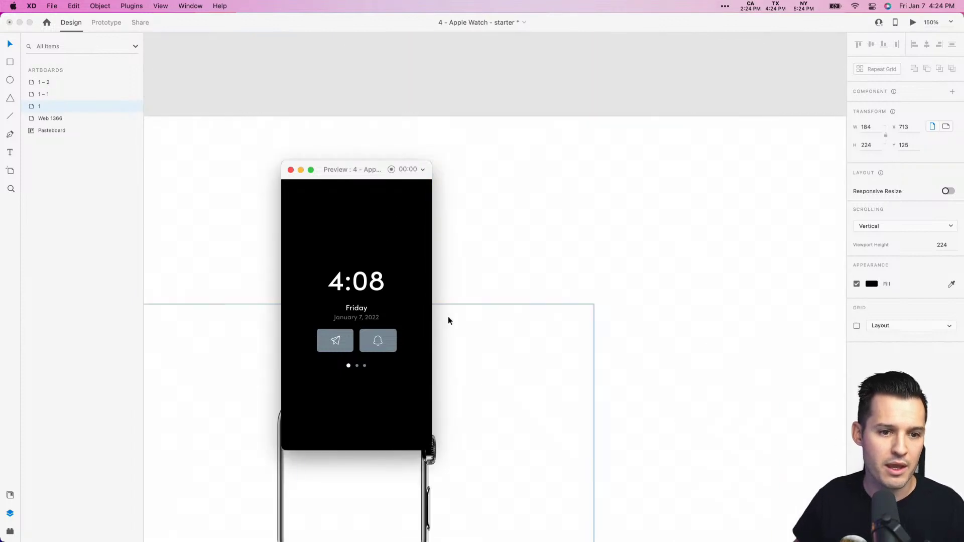
{"action": "left_click_drag", "start_coordinate": [430, 298], "coordinate": [247, 296]}
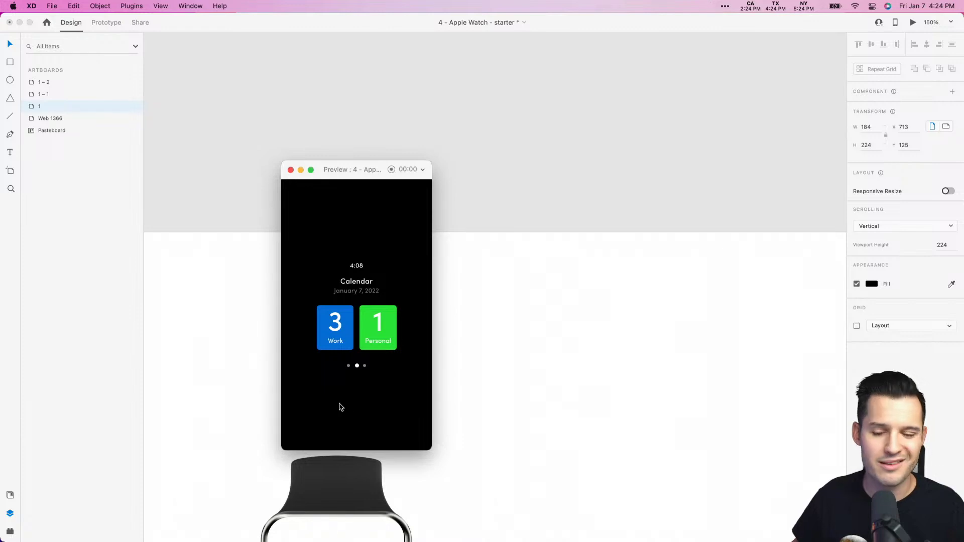
{"action": "left_click", "coordinate": [339, 329]}
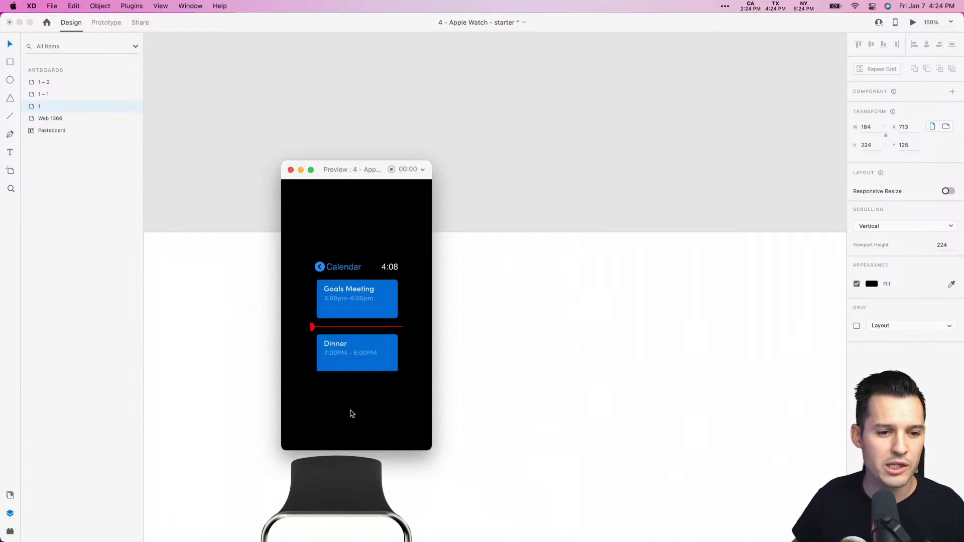
{"action": "scroll", "coordinate": [359, 310], "scroll_direction": "down", "scroll_amount": 5}
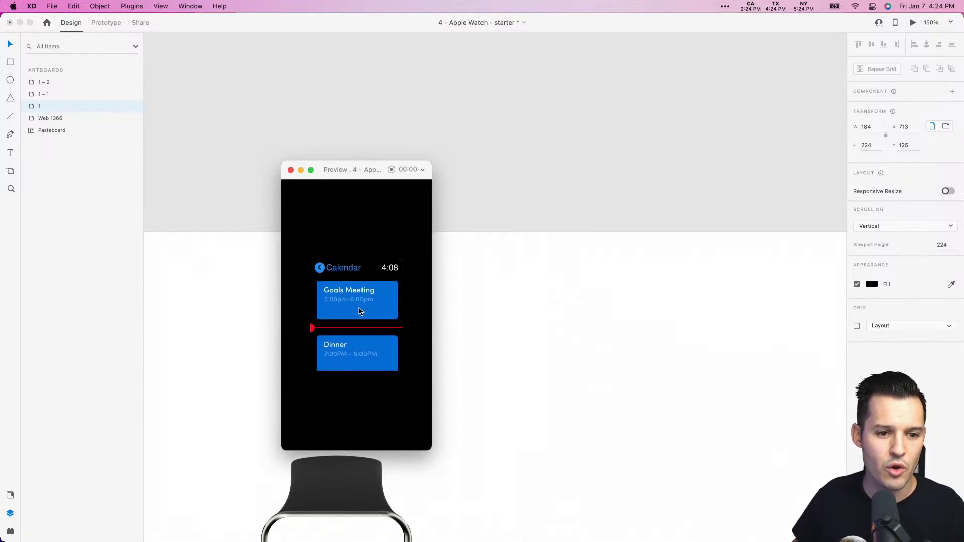
{"action": "scroll", "coordinate": [359, 310], "scroll_direction": "down", "scroll_amount": 5}
{"action": "left_click", "coordinate": [290, 170]}
{"action": "left_click", "coordinate": [294, 165]}
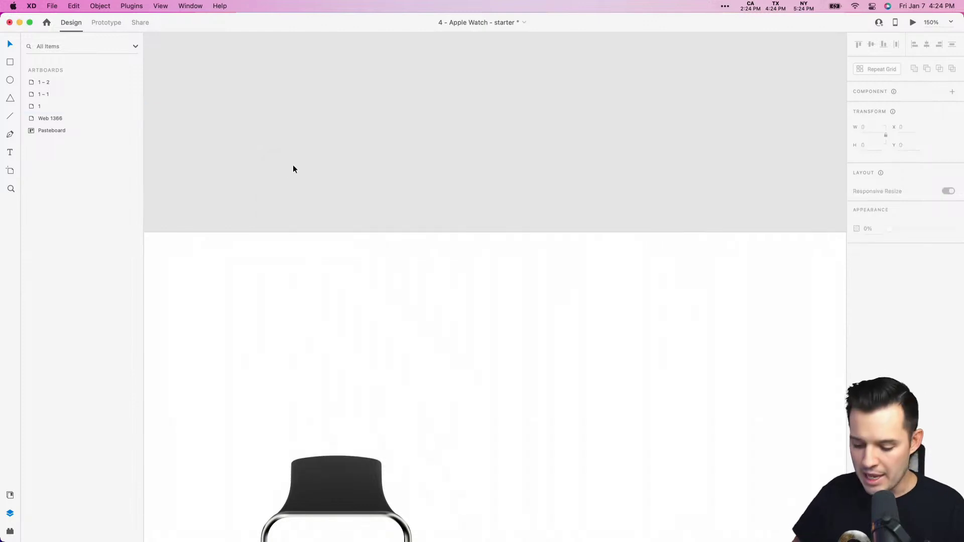
- Copy the bright blue colour swatch above the watch screens and paste it into the Web 1366 artboard
{"action": "key", "text": "super+minus"}
{"action": "key", "text": "super+minus"}
{"action": "key", "text": "super+minus"}
{"action": "key", "text": "z"}
{"action": "scroll", "coordinate": [421, 194], "scroll_direction": "left", "scroll_amount": 5}
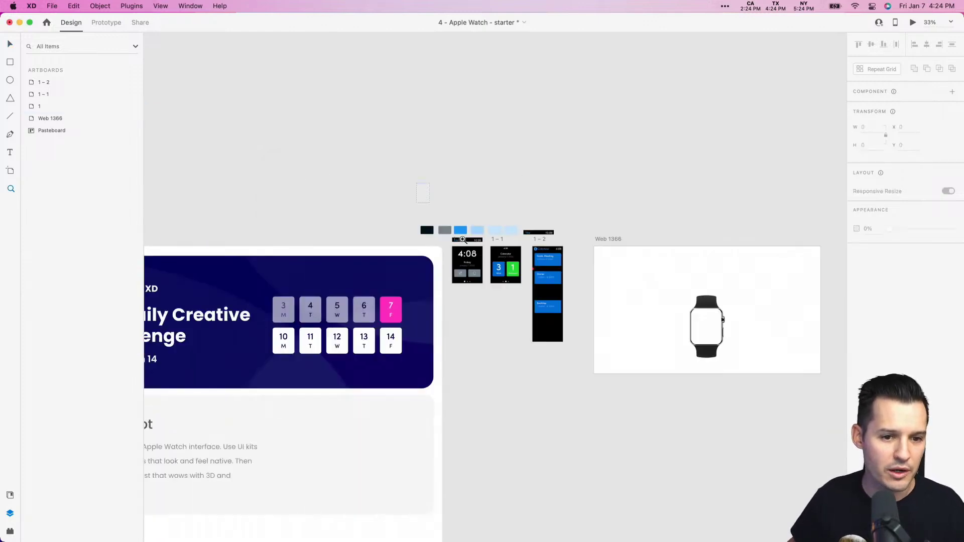
{"action": "left_click_drag", "start_coordinate": [422, 194], "coordinate": [622, 414]}
{"action": "key", "text": "super+equal"}
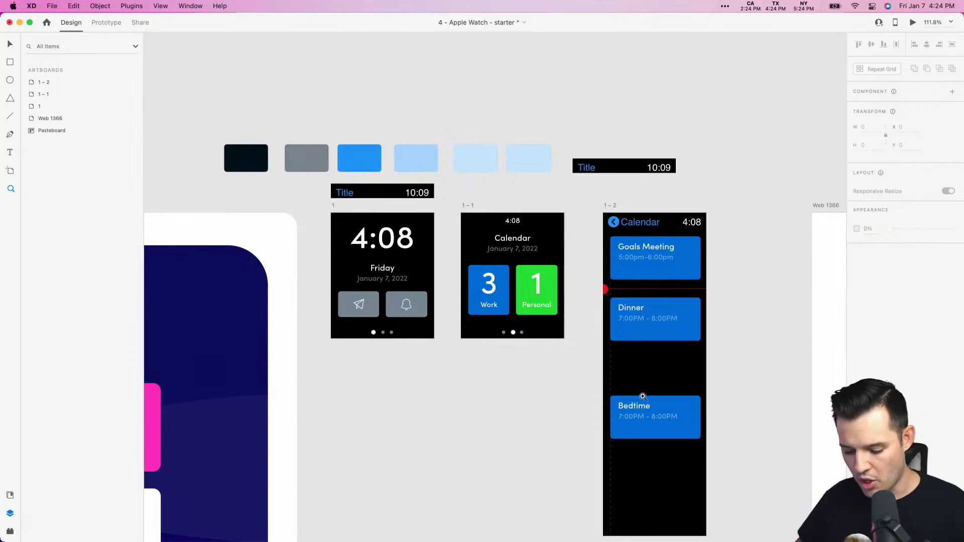
{"action": "left_click_drag", "start_coordinate": [524, 394], "coordinate": [418, 392]}
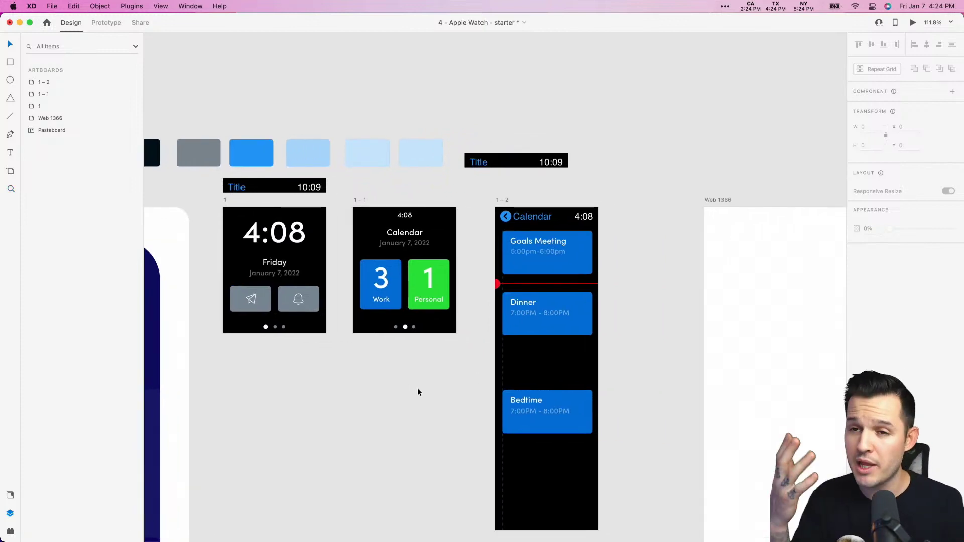
{"action": "left_click", "coordinate": [245, 164]}
{"action": "key", "text": "super+minus"}
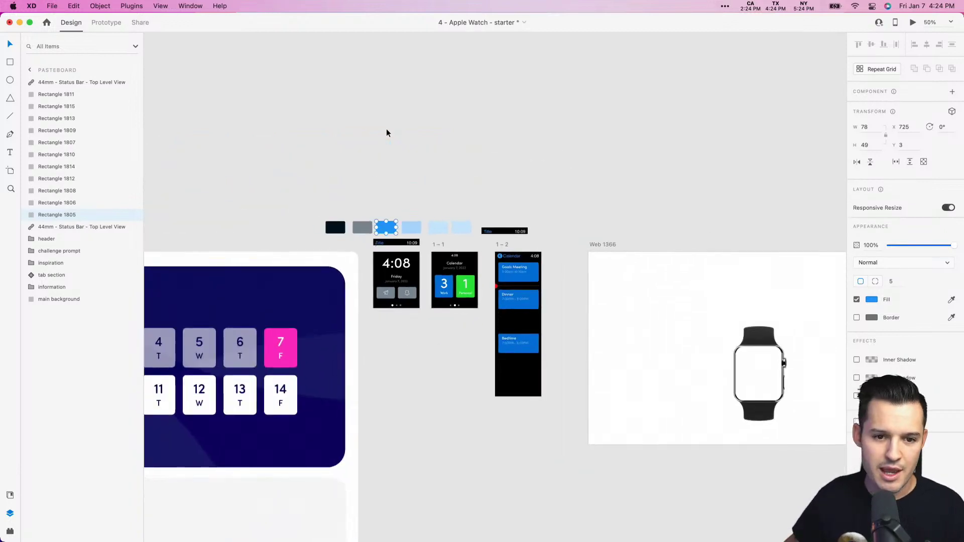
{"action": "left_click", "coordinate": [387, 129]}
{"action": "scroll", "coordinate": [391, 179], "scroll_direction": "right", "scroll_amount": 5}
{"action": "key", "text": "super+v"}
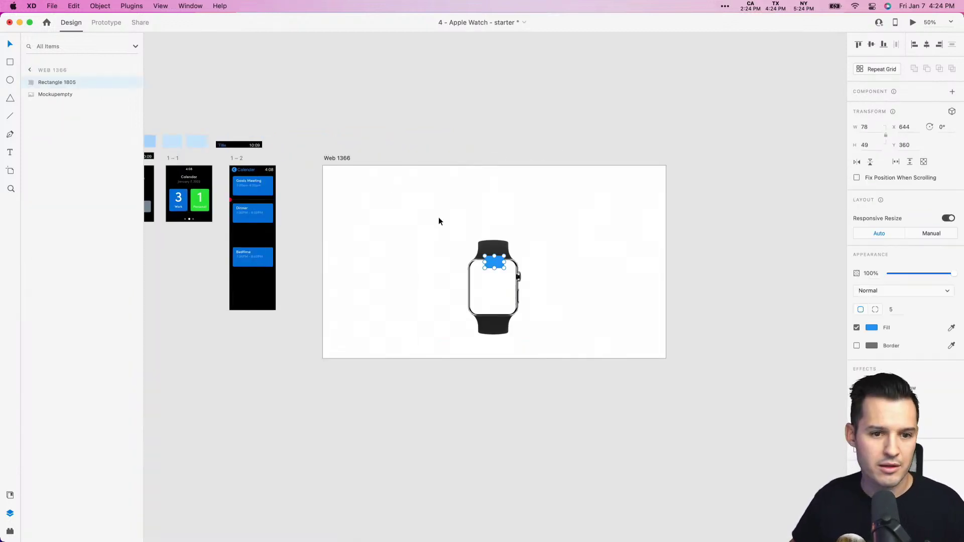
- Enlarge the blue rectangle to 1488 by 923 to cover the Web 1366 artboard and send it behind the watch mockup
{"action": "left_click_drag", "start_coordinate": [738, 108], "coordinate": [678, 123]}
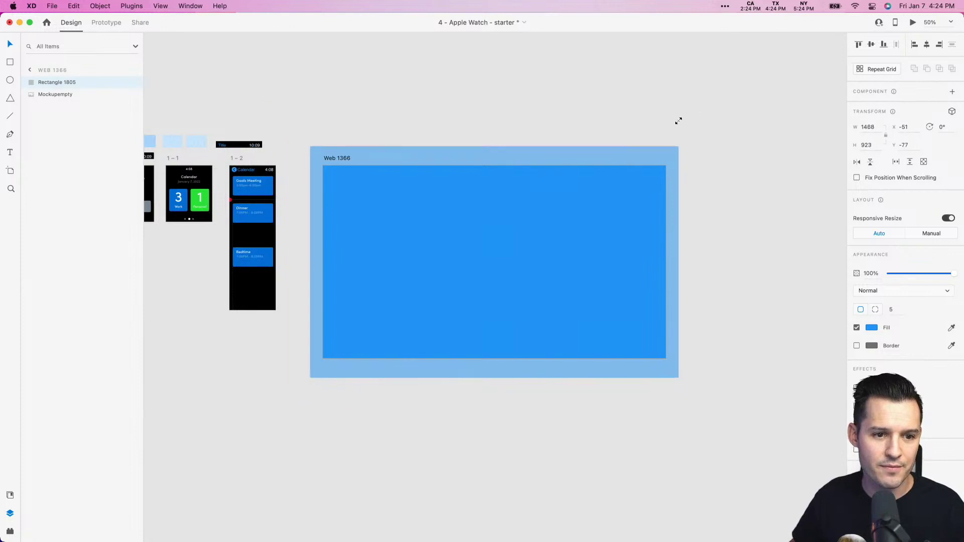
{"action": "key", "text": "super+shift+bracketleft"}
{"action": "left_click", "coordinate": [643, 127]}
{"action": "scroll", "coordinate": [508, 110], "scroll_direction": "left", "scroll_amount": 4}
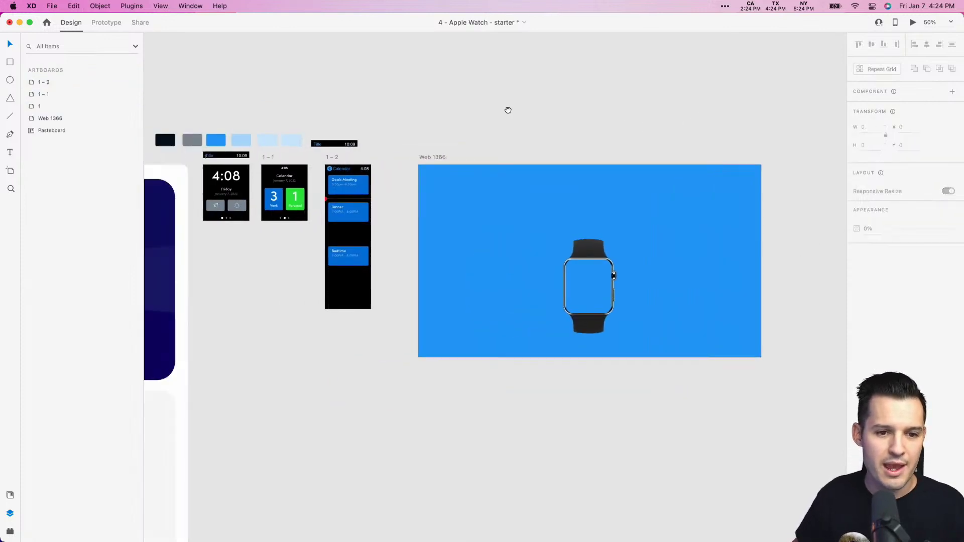
- Unlock the bg rectangle in artboard 1 – 2 and move it to the top of the layer stack
{"action": "key", "text": "z"}
{"action": "left_click_drag", "start_coordinate": [215, 127], "coordinate": [360, 300]}
{"action": "scroll", "coordinate": [416, 410], "scroll_direction": "right", "scroll_amount": 3}
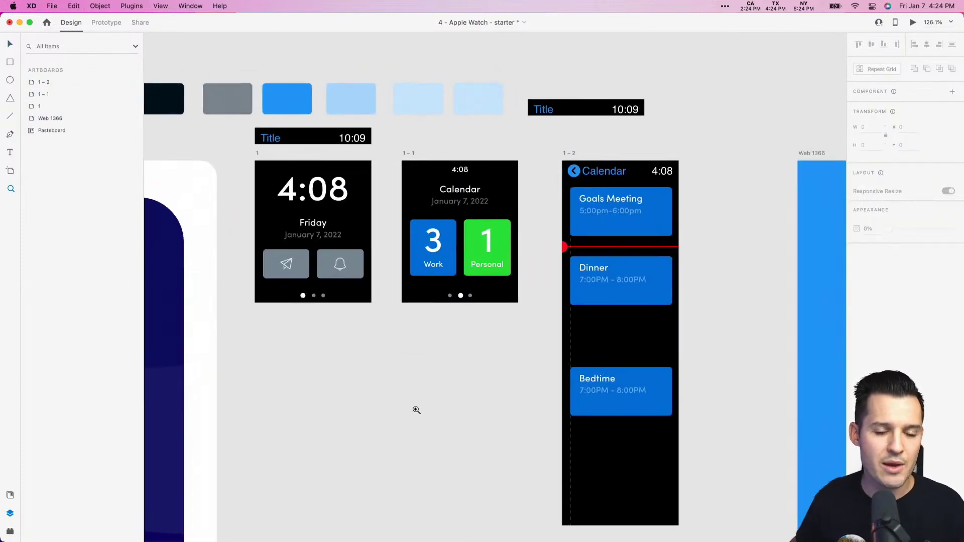
{"action": "left_click", "coordinate": [617, 339]}
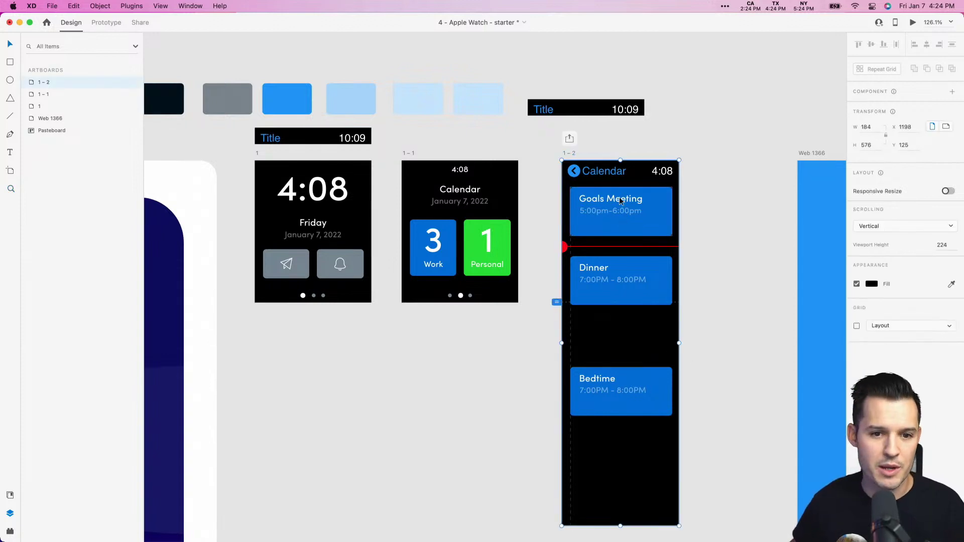
{"action": "left_click", "coordinate": [31, 82]}
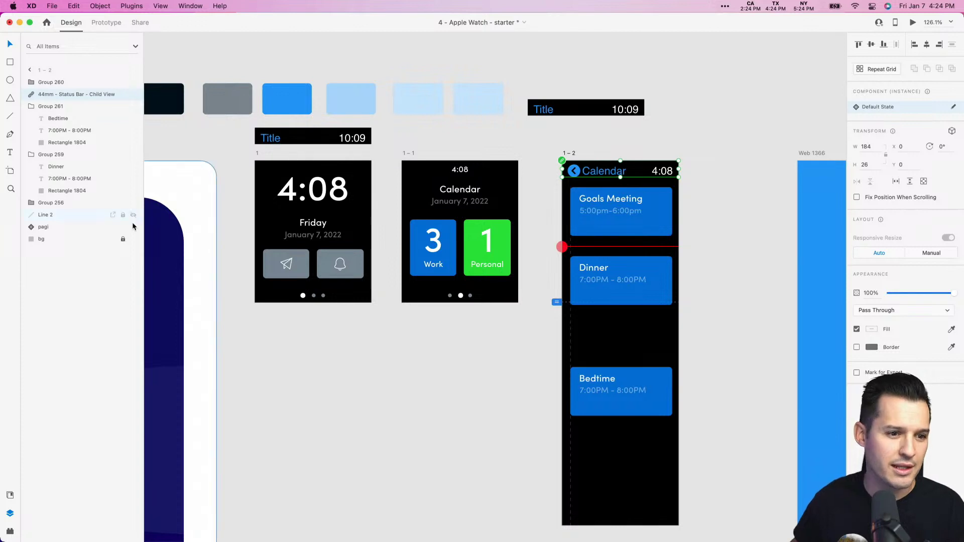
{"action": "left_click", "coordinate": [64, 243]}
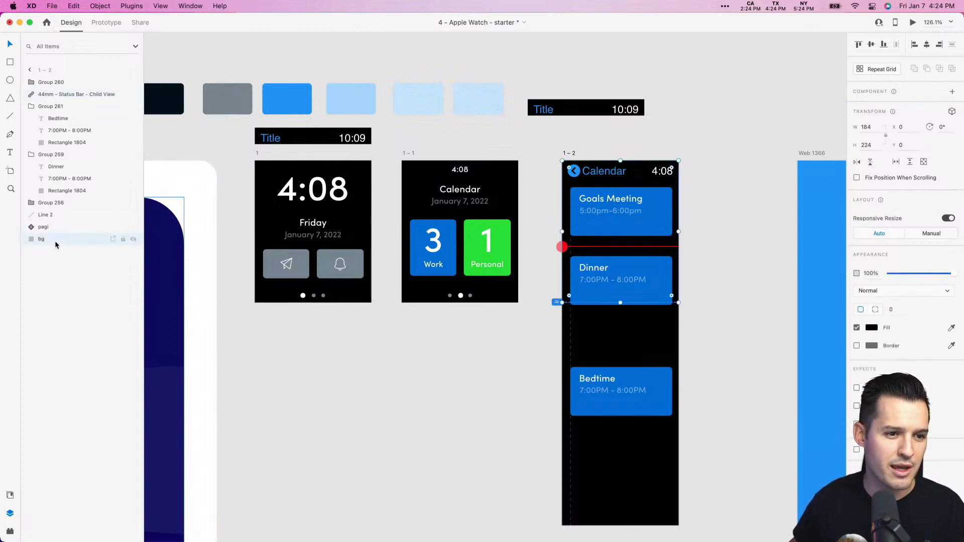
{"action": "left_click_drag", "start_coordinate": [55, 60], "coordinate": [54, 83]}
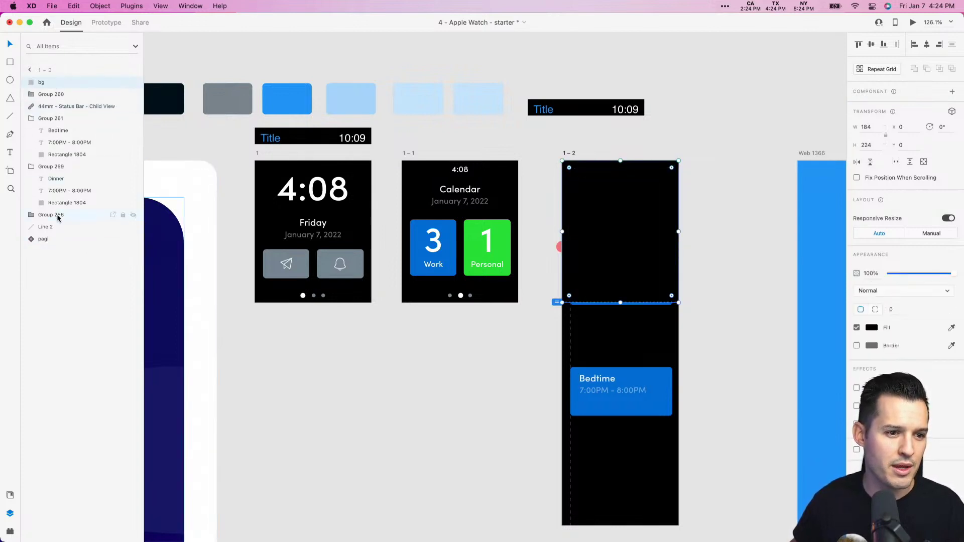
- Mask all layers of artboard 1 – 2 with the bg rectangle and shorten the artboard to a height of 224
{"action": "left_click", "coordinate": [55, 238], "text": "shift"}
{"action": "right_click", "coordinate": [626, 211]}
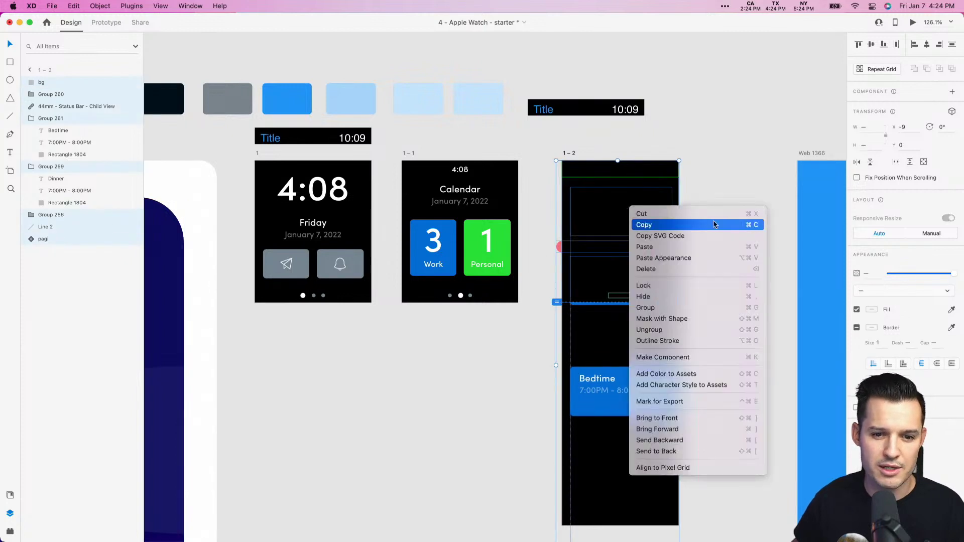
{"action": "left_click", "coordinate": [693, 319]}
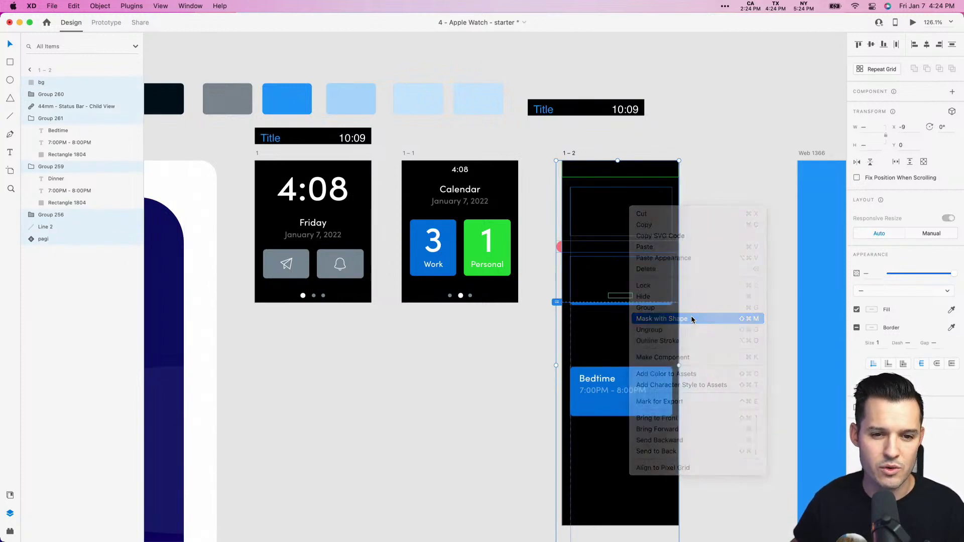
{"action": "left_click", "coordinate": [714, 315]}
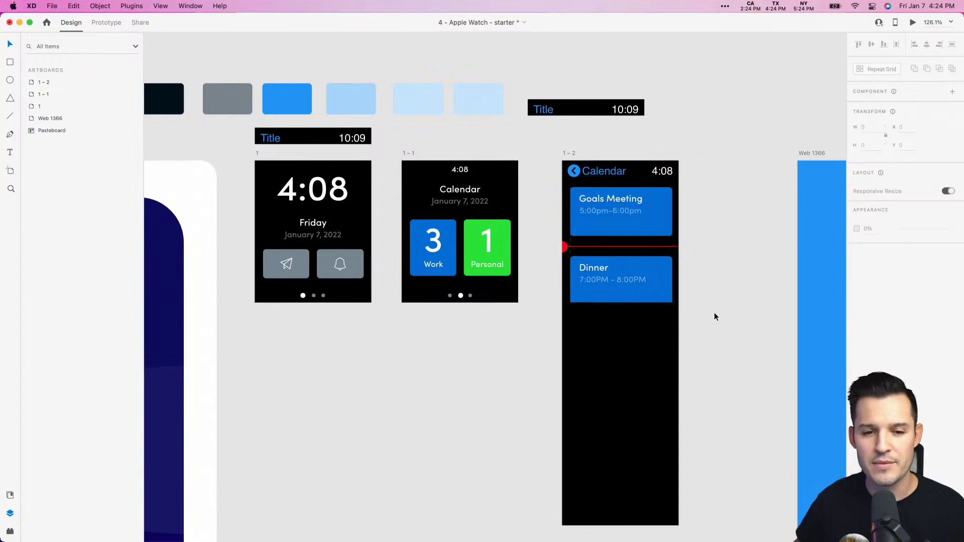
{"action": "left_click", "coordinate": [574, 153]}
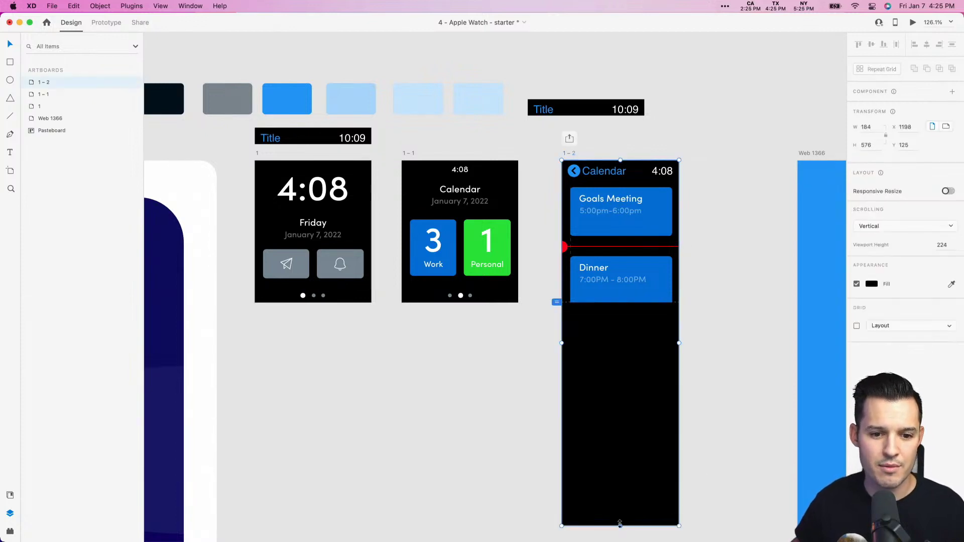
{"action": "left_click_drag", "start_coordinate": [620, 523], "coordinate": [619, 302]}
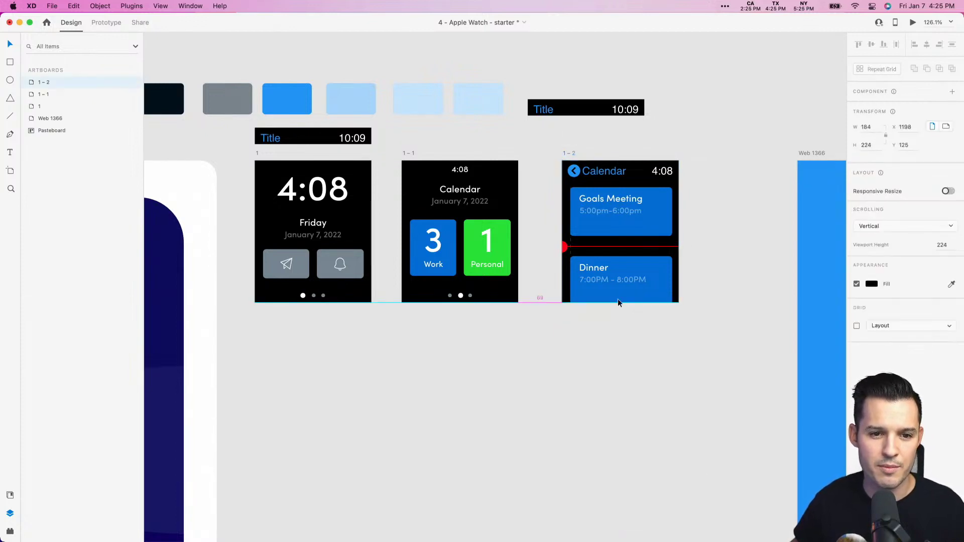
- Turn the mask group in artboard 1 – 2 into a component and check it among the document assets
{"action": "left_click", "coordinate": [595, 204]}
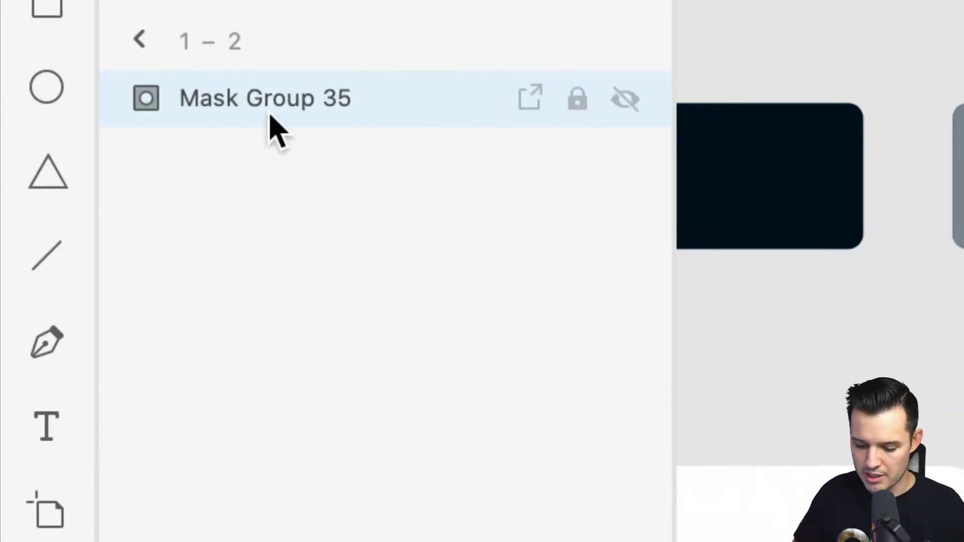
{"action": "key", "text": "super+k"}
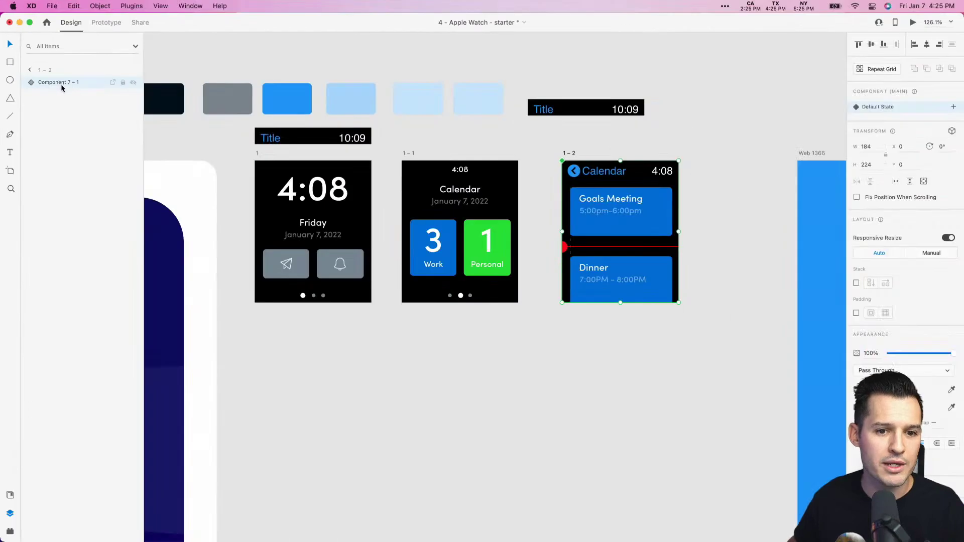
{"action": "left_click", "coordinate": [11, 498]}
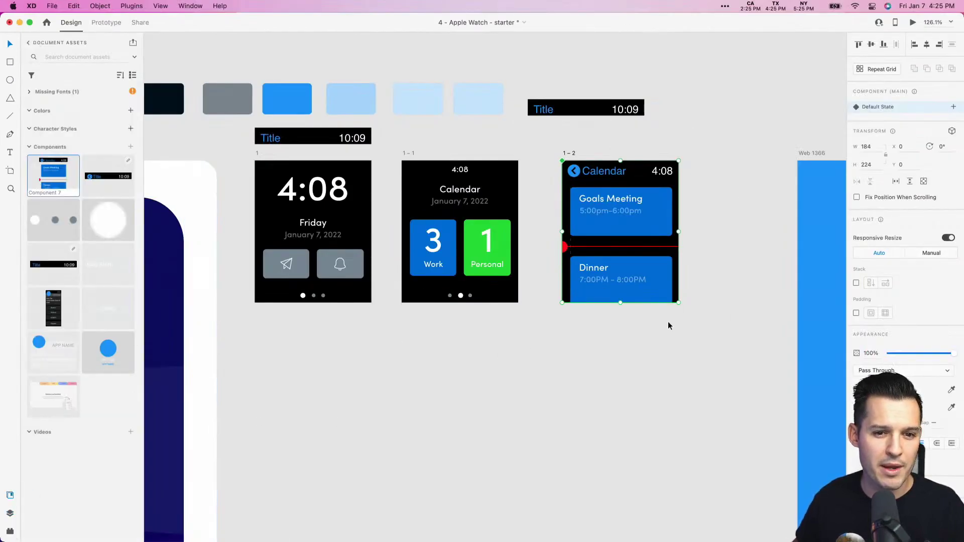
{"action": "left_click", "coordinate": [702, 210]}
{"action": "left_click", "coordinate": [674, 187]}
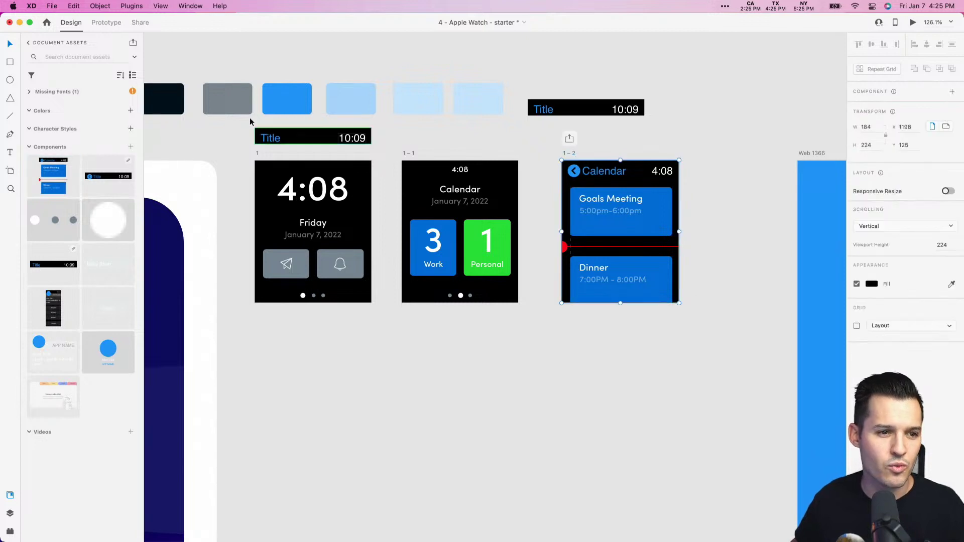
- Duplicate the bg rectangle inside the component's mask group and place the copy beneath all the other layers
{"action": "key", "text": "super+y"}
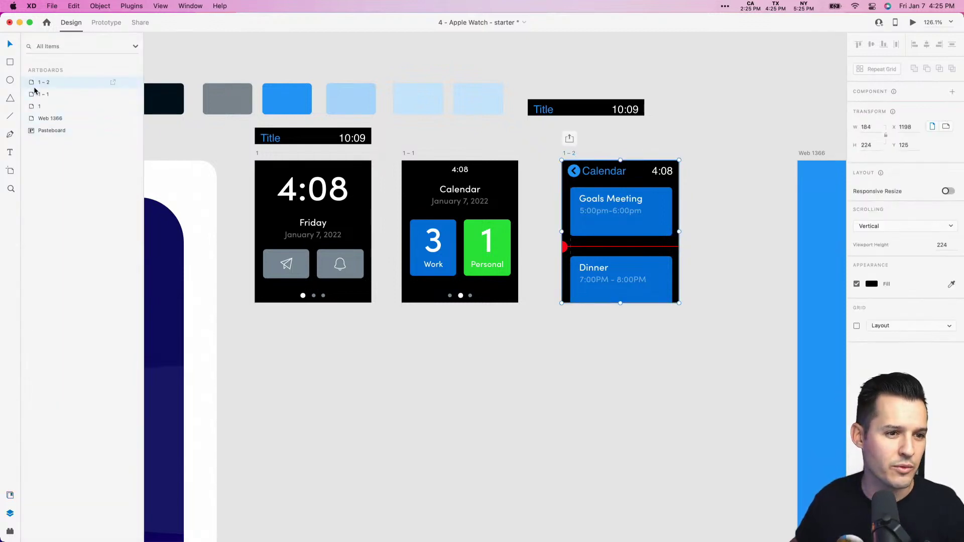
{"action": "left_click", "coordinate": [549, 208]}
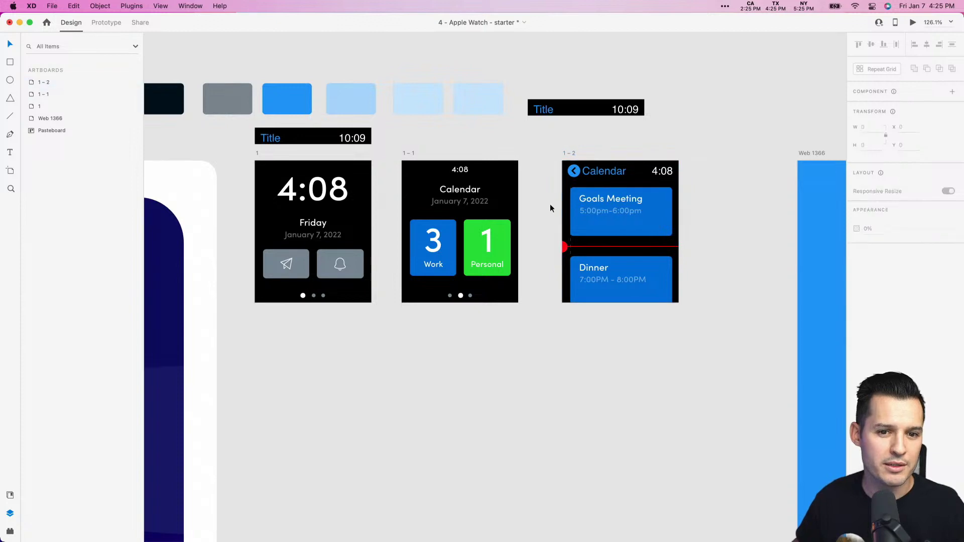
{"action": "left_click", "coordinate": [675, 207]}
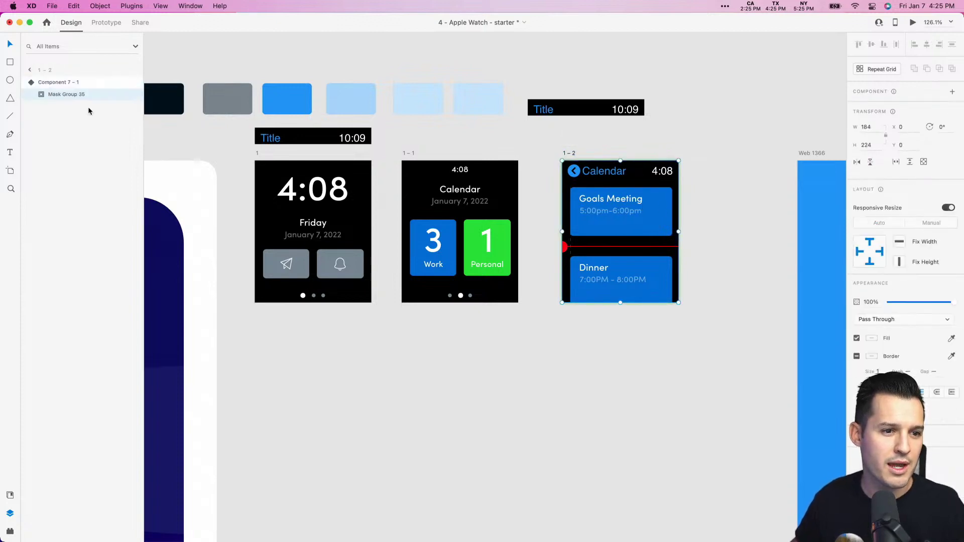
{"action": "left_click", "coordinate": [42, 95]}
{"action": "left_click", "coordinate": [73, 107]}
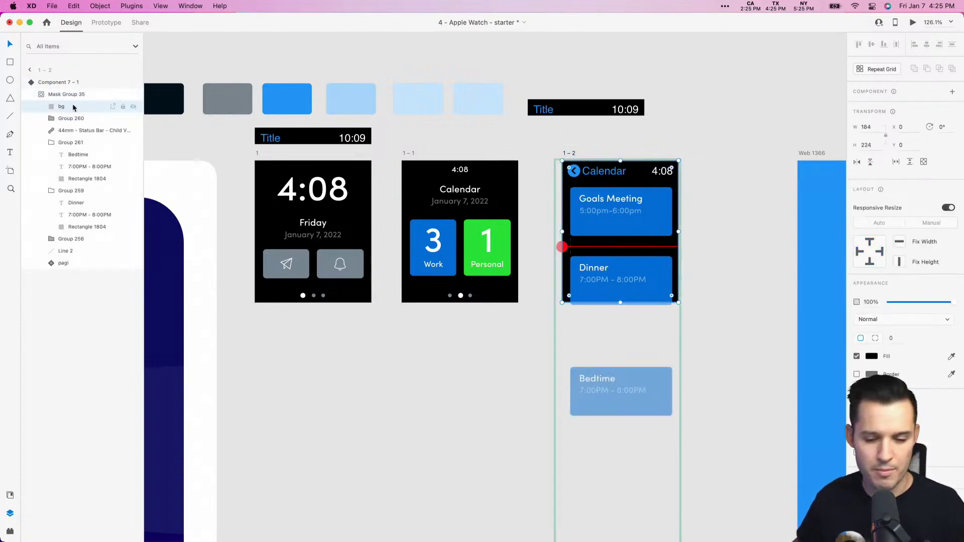
{"action": "key", "text": "super+d"}
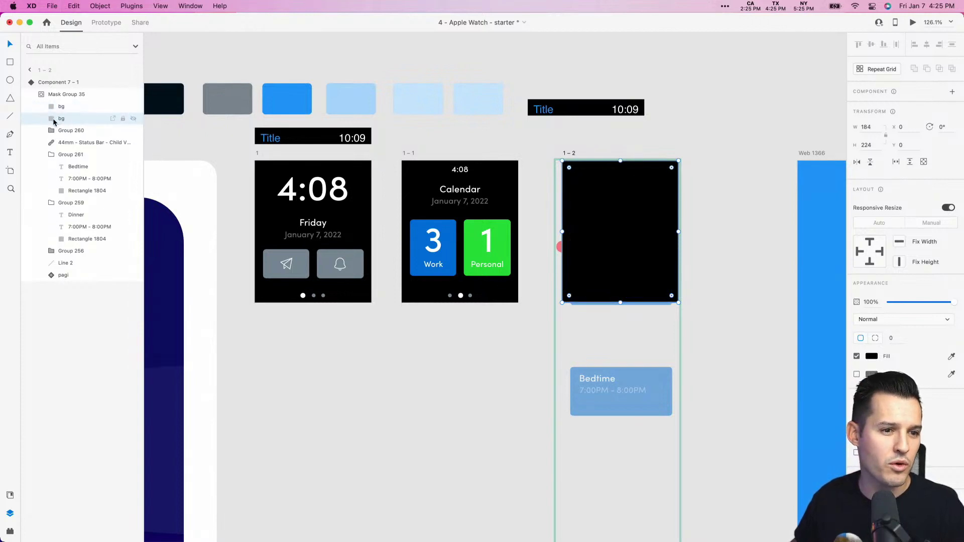
{"action": "left_click_drag", "start_coordinate": [54, 117], "coordinate": [55, 276]}
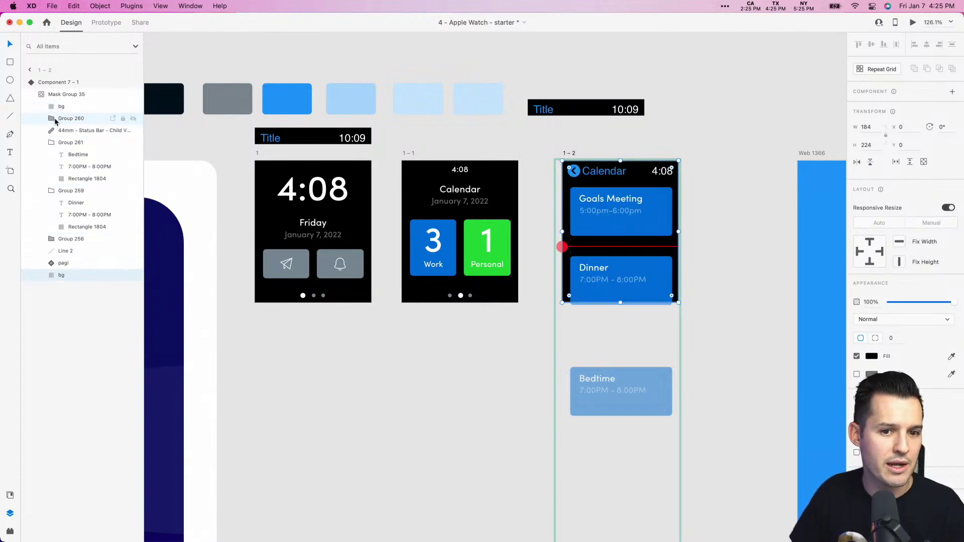
{"action": "left_click", "coordinate": [512, 410]}
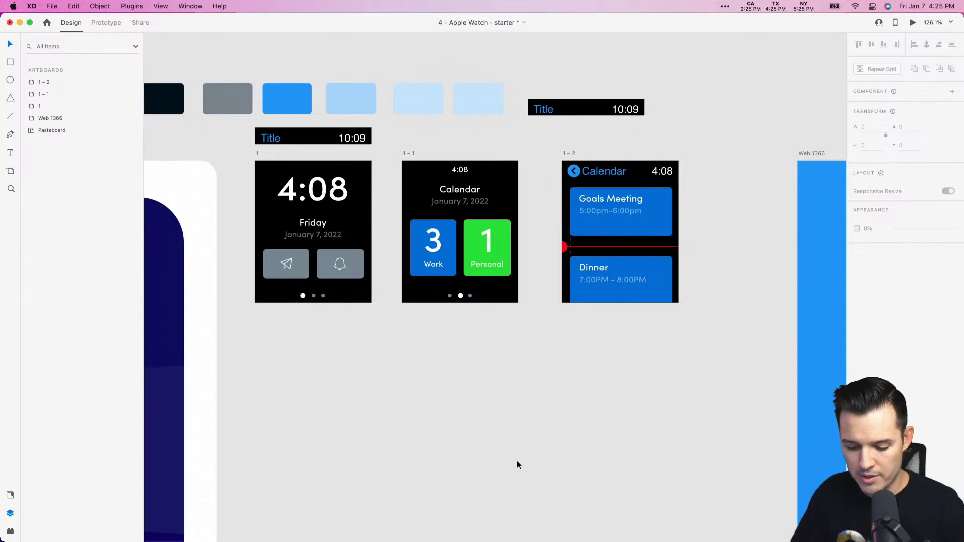
- Place an instance of the calendar screen component on the watch in Web 1366, layered between the mockup and the blue rectangle
{"action": "key", "text": "super+shift+y"}
{"action": "left_click_drag", "start_coordinate": [53, 175], "coordinate": [821, 306]}
{"action": "scroll", "coordinate": [502, 301], "scroll_direction": "right", "scroll_amount": 10}
{"action": "left_click_drag", "start_coordinate": [198, 259], "coordinate": [544, 352]}
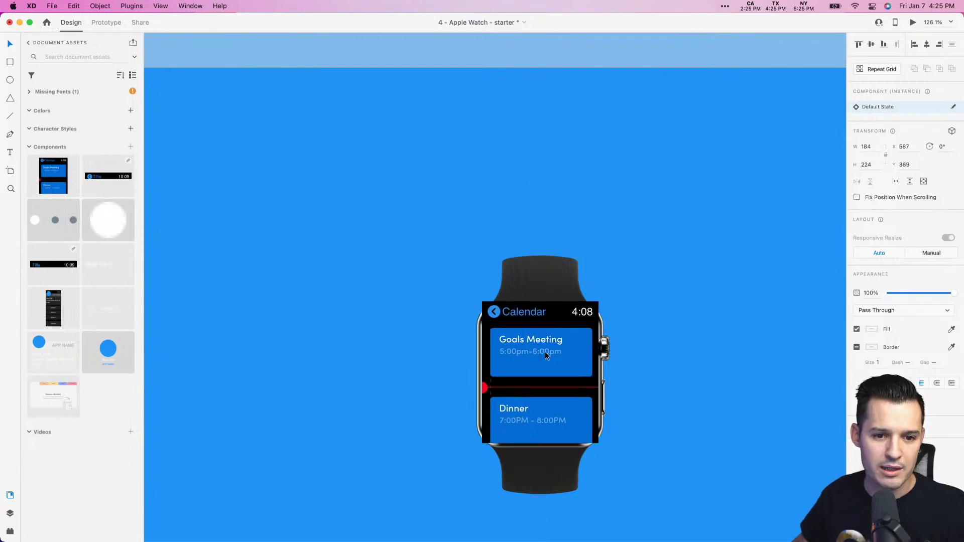
{"action": "key", "text": "super+shift+bracketleft"}
{"action": "key", "text": "super+bracketright"}
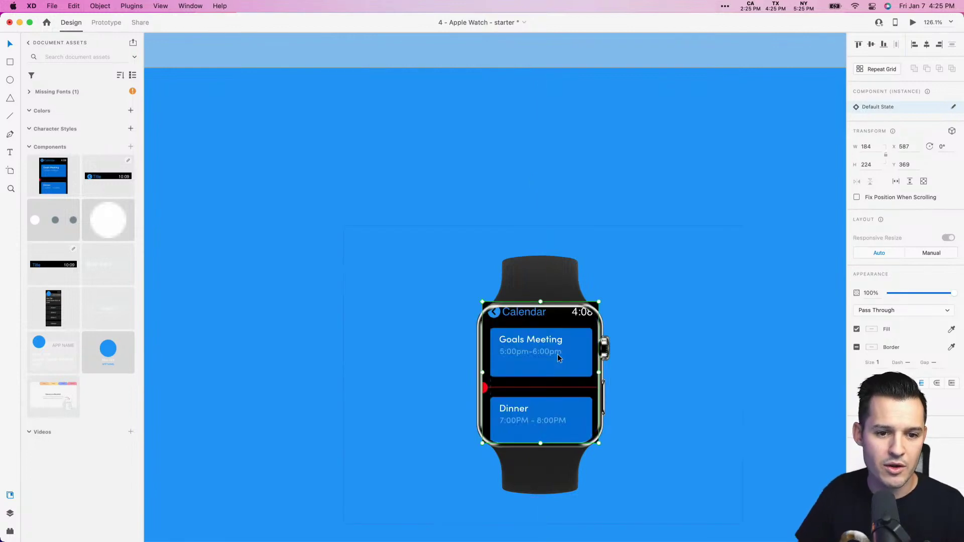
- Nudge the watch mockup and its calendar screen together vertically until the selection sits at Y 232
{"action": "left_click", "coordinate": [514, 380], "text": "shift"}
{"action": "key", "text": "Down"}
{"action": "key", "text": "Down"}
{"action": "key", "text": "Down"}
{"action": "key", "text": "Down"}
{"action": "key", "text": "Down"}
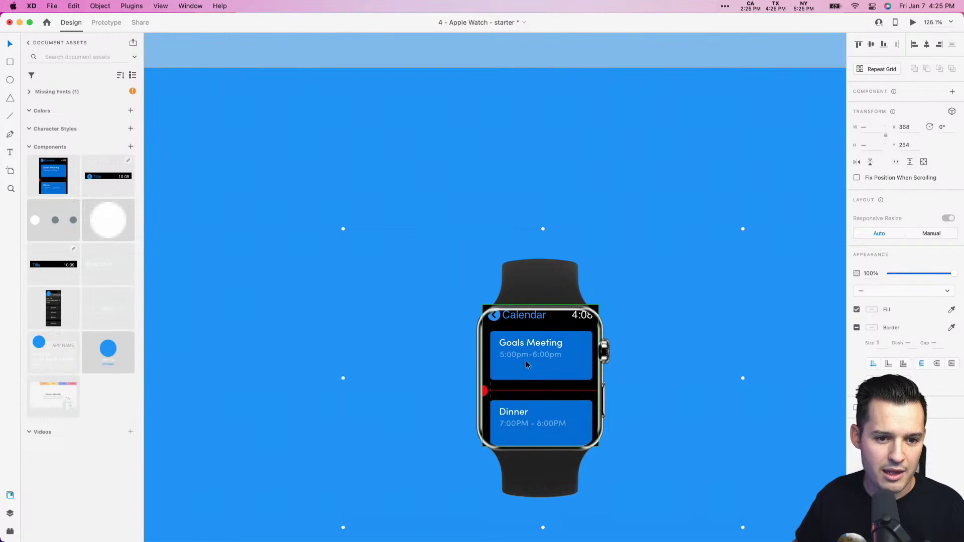
{"action": "key", "text": "shift+Up"}
{"action": "key", "text": "shift+Up"}
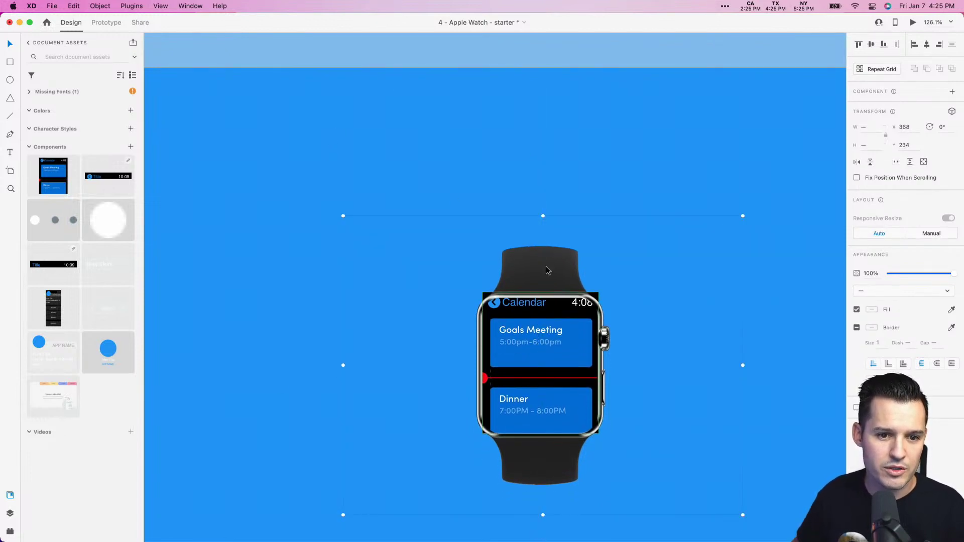
{"action": "key", "text": "Up"}
{"action": "key", "text": "Up"}
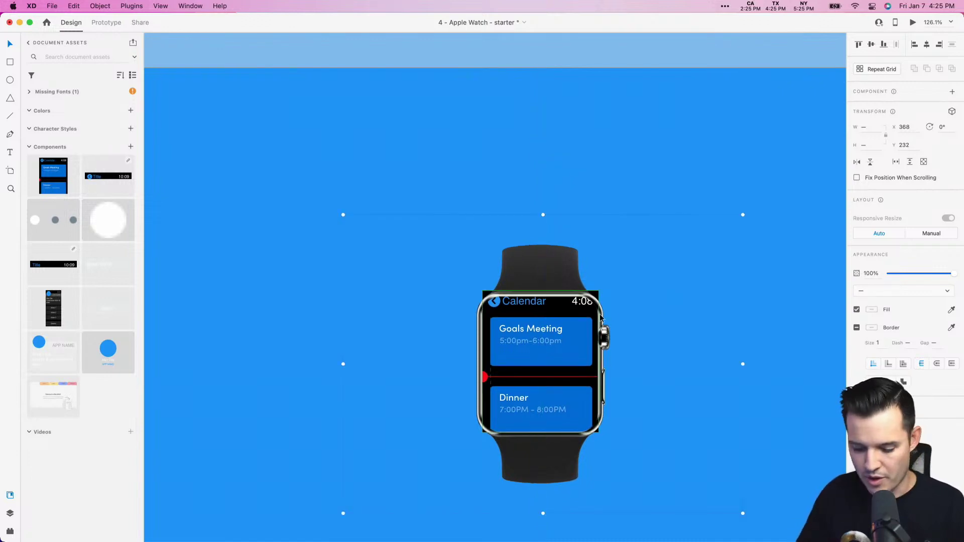
- Move only the watch mockup up and to the right, clear of the calendar screen instance
{"action": "key", "text": "super+y"}
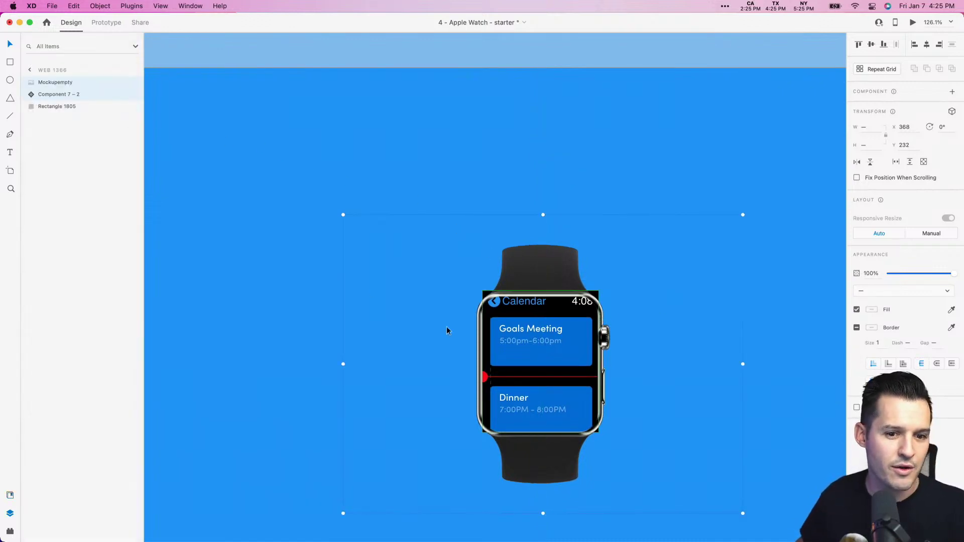
{"action": "left_click", "coordinate": [400, 52]}
{"action": "key", "text": "super+minus"}
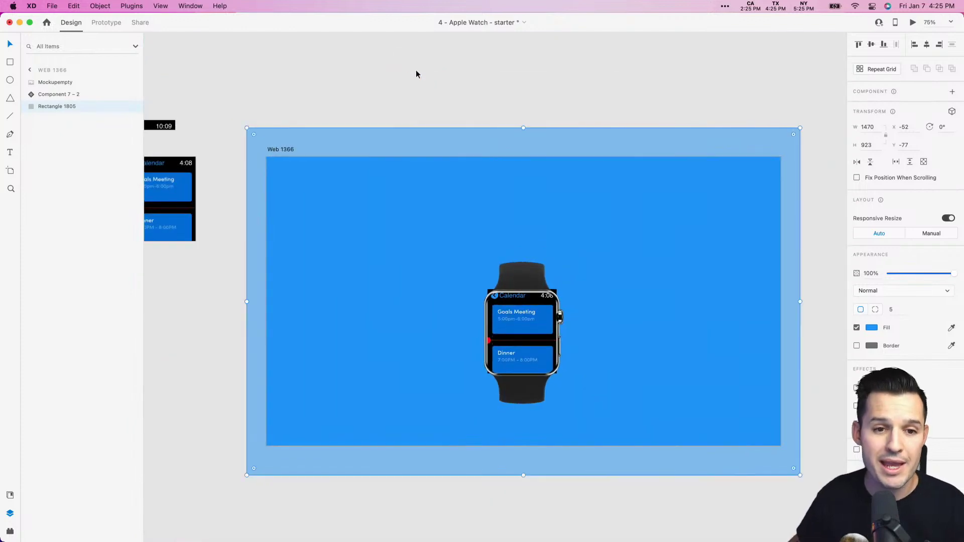
{"action": "left_click", "coordinate": [503, 145]}
{"action": "scroll", "coordinate": [604, 366], "scroll_direction": "down", "scroll_amount": 3}
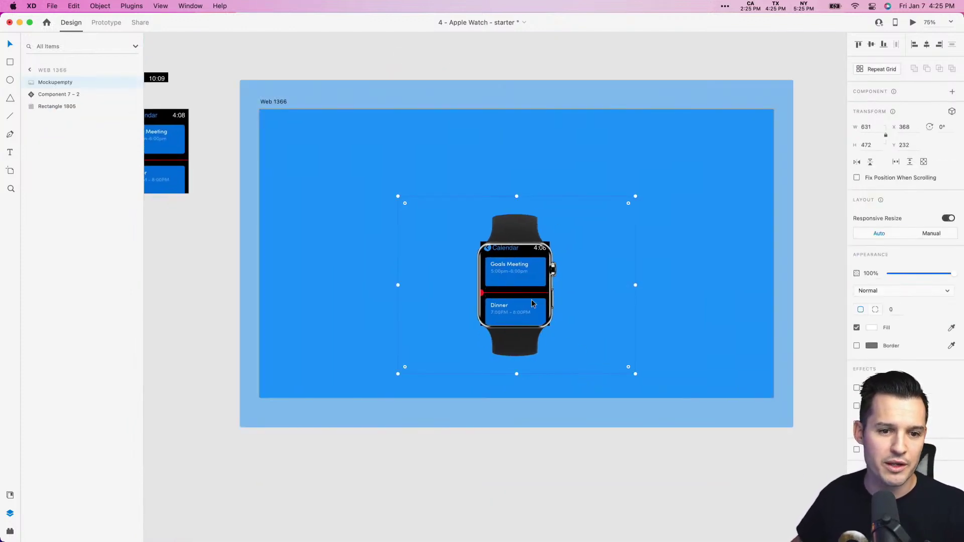
{"action": "left_click_drag", "start_coordinate": [532, 299], "coordinate": [661, 260]}
- Round the corners of the masking bg rectangle in the main component on artboard 1 – 2 to a radius of 29
{"action": "left_click", "coordinate": [488, 314]}
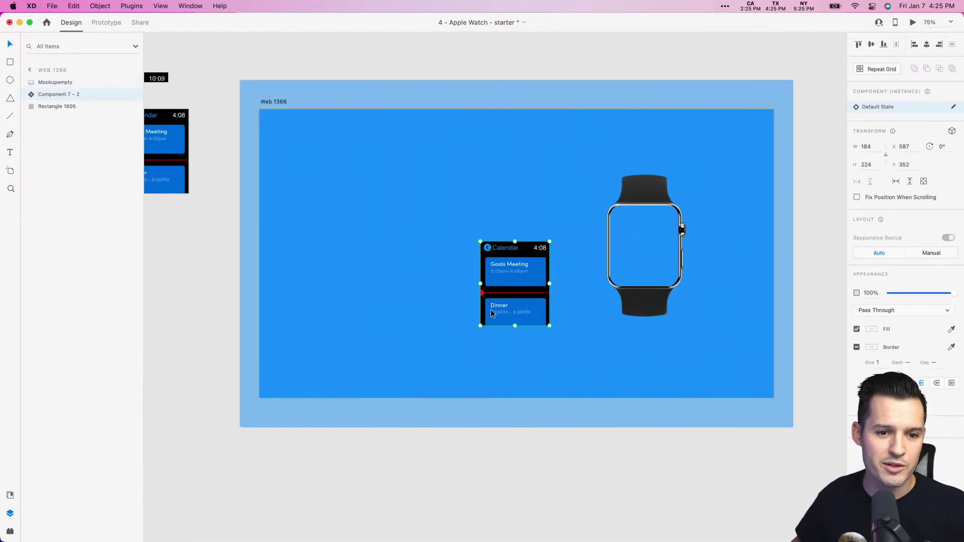
{"action": "double_click", "coordinate": [495, 267]}
{"action": "left_click", "coordinate": [222, 196]}
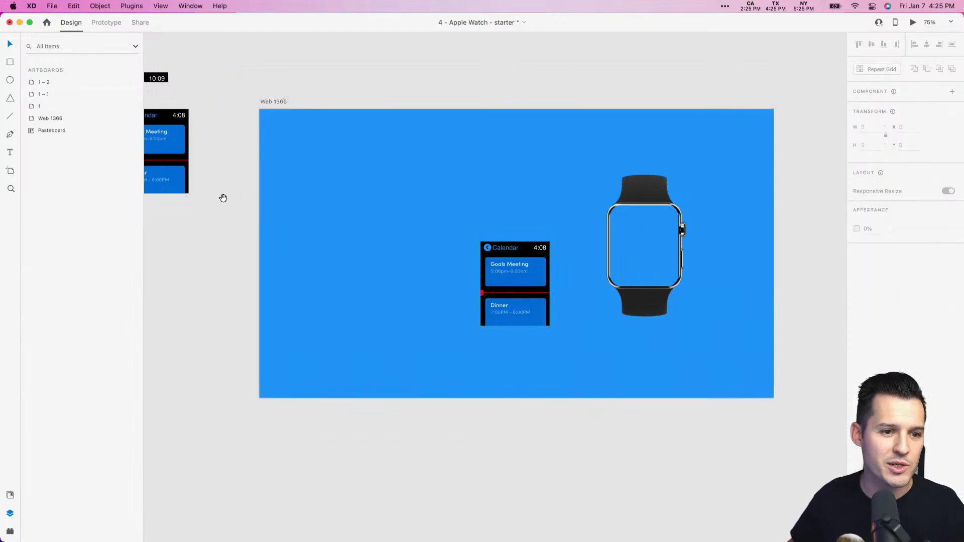
{"action": "scroll", "coordinate": [301, 171], "scroll_direction": "left", "scroll_amount": 5}
{"action": "left_click", "coordinate": [319, 155]}
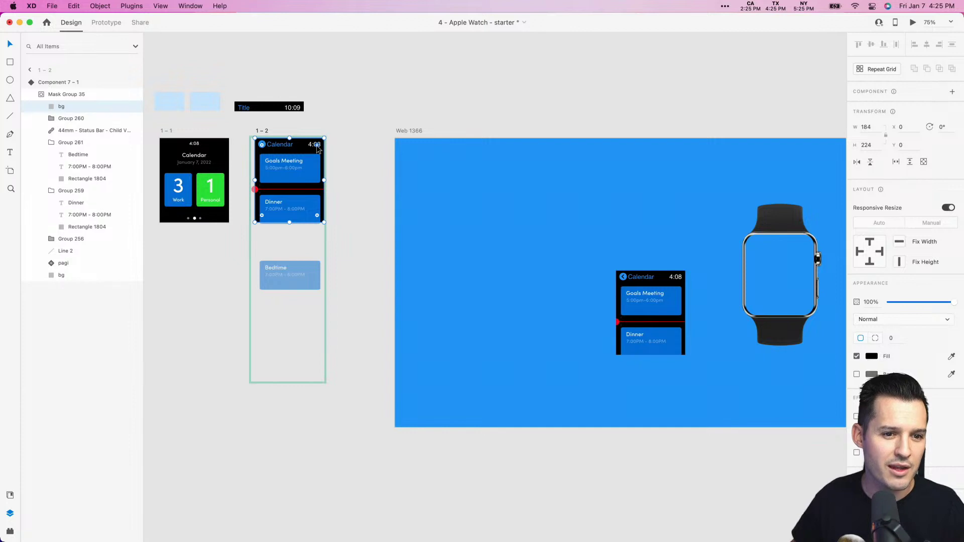
{"action": "mouse_move", "coordinate": [317, 148]}
{"action": "left_mouse_down"}
{"action": "mouse_move", "coordinate": [302, 161]}
{"action": "mouse_move", "coordinate": [314, 155]}
{"action": "left_mouse_up"}
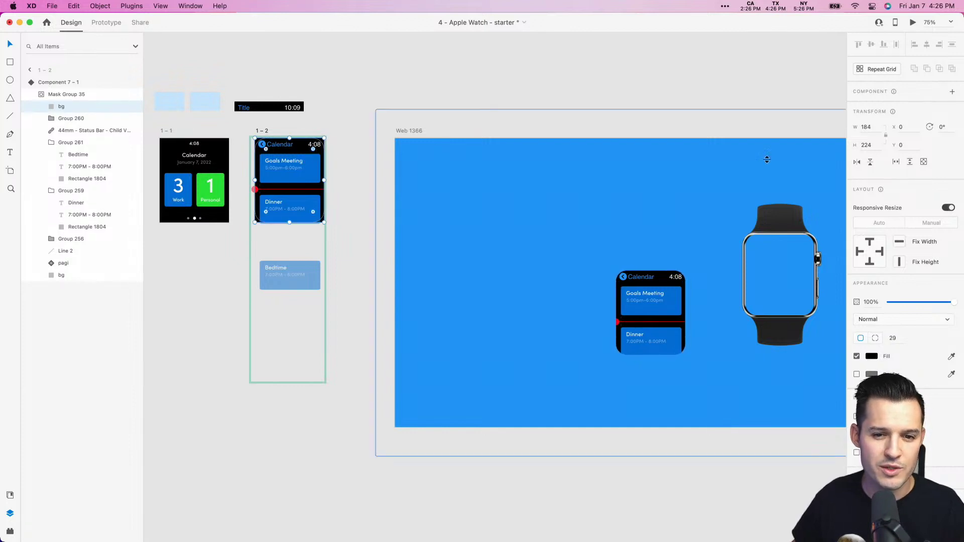
- Move the watch mockup back over the calendar screen to X 368, Y 228 and group the two
{"action": "left_click_drag", "start_coordinate": [803, 211], "coordinate": [678, 250]}
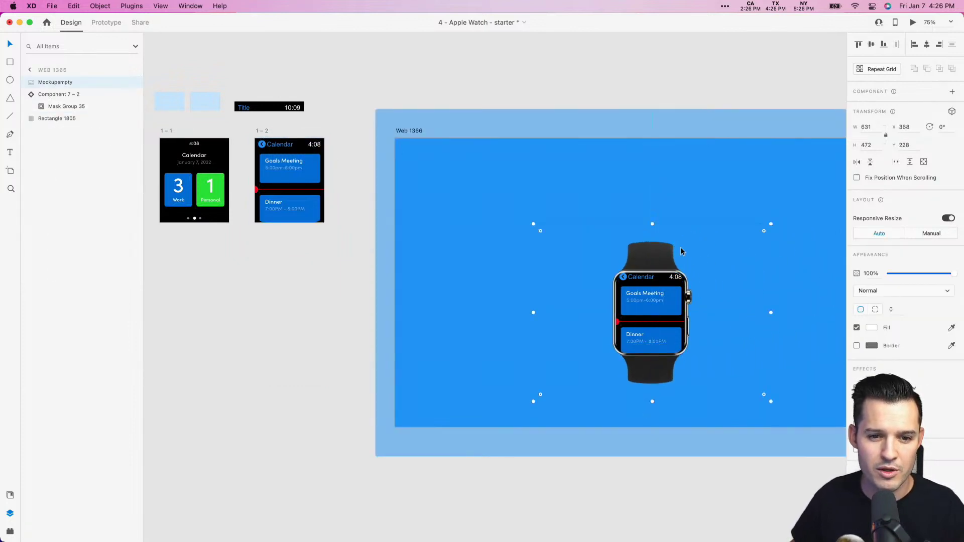
{"action": "left_click", "coordinate": [65, 95], "text": "shift"}
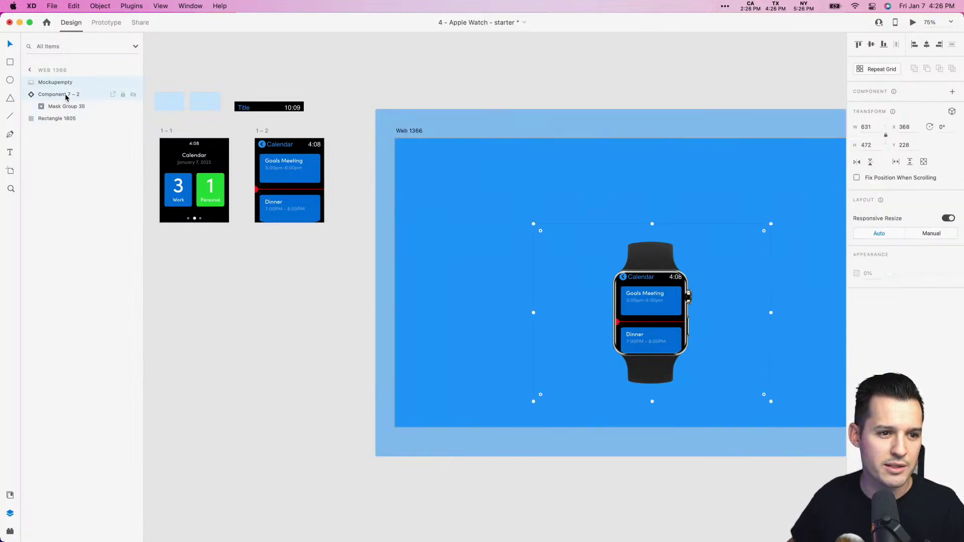
{"action": "key", "text": "super+g"}
- Move the grouped watch into the left half of the Web 1366 artboard and try a 3D transform on it
{"action": "left_click_drag", "start_coordinate": [640, 324], "coordinate": [551, 243]}
{"action": "left_click", "coordinate": [952, 111]}
{"action": "key", "text": "super+z"}
{"action": "left_click", "coordinate": [696, 498]}
{"action": "left_click_drag", "start_coordinate": [633, 498], "coordinate": [547, 499]}
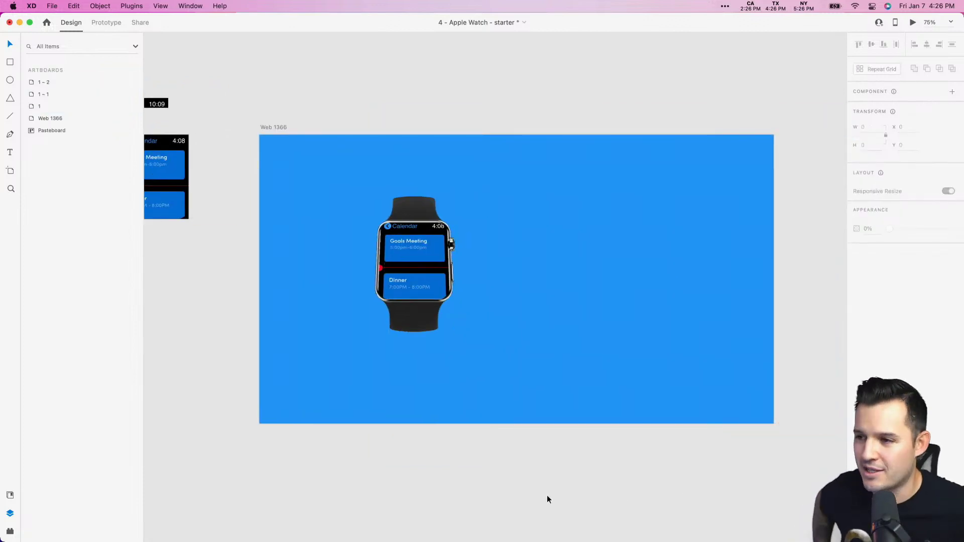